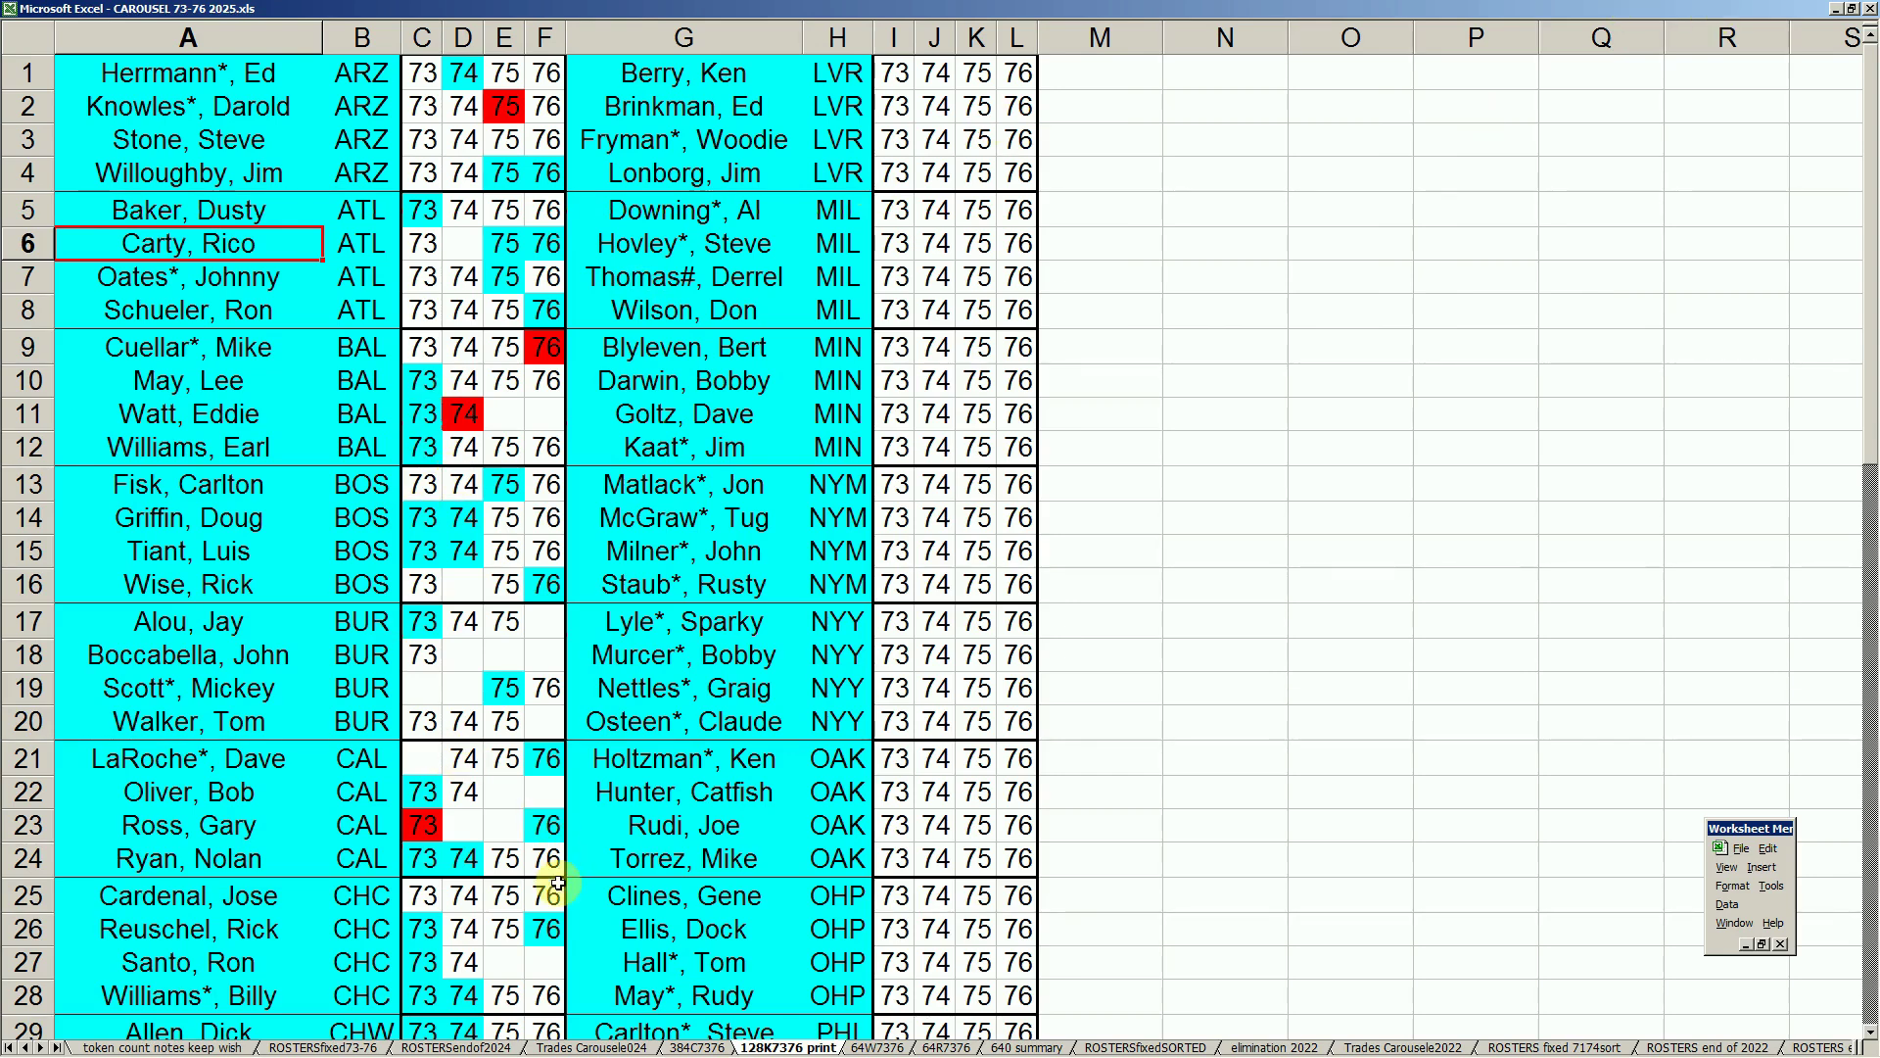
# - Look over the California rows on the 384C7376 sheet and return to the 128K7376 print sheet
pyautogui.click(691, 1048)
pyautogui.click(361, 548)
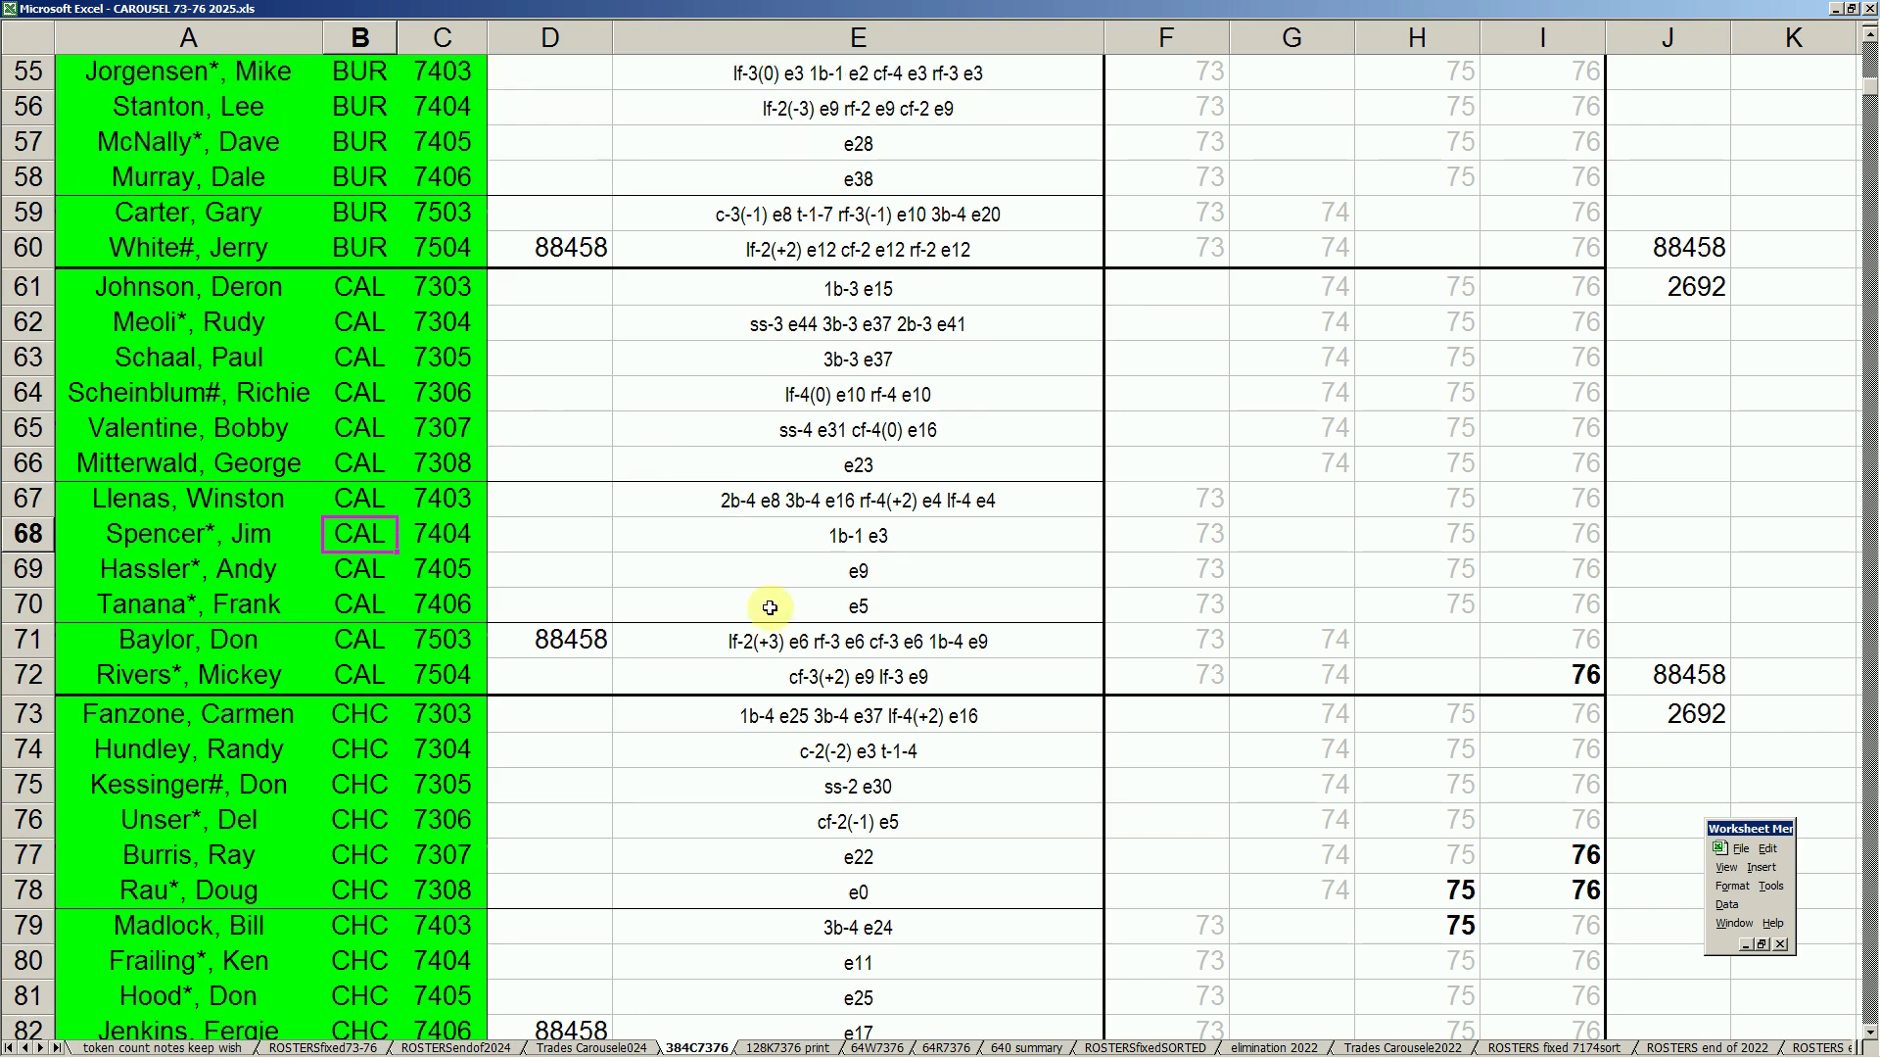
pyautogui.click(766, 1047)
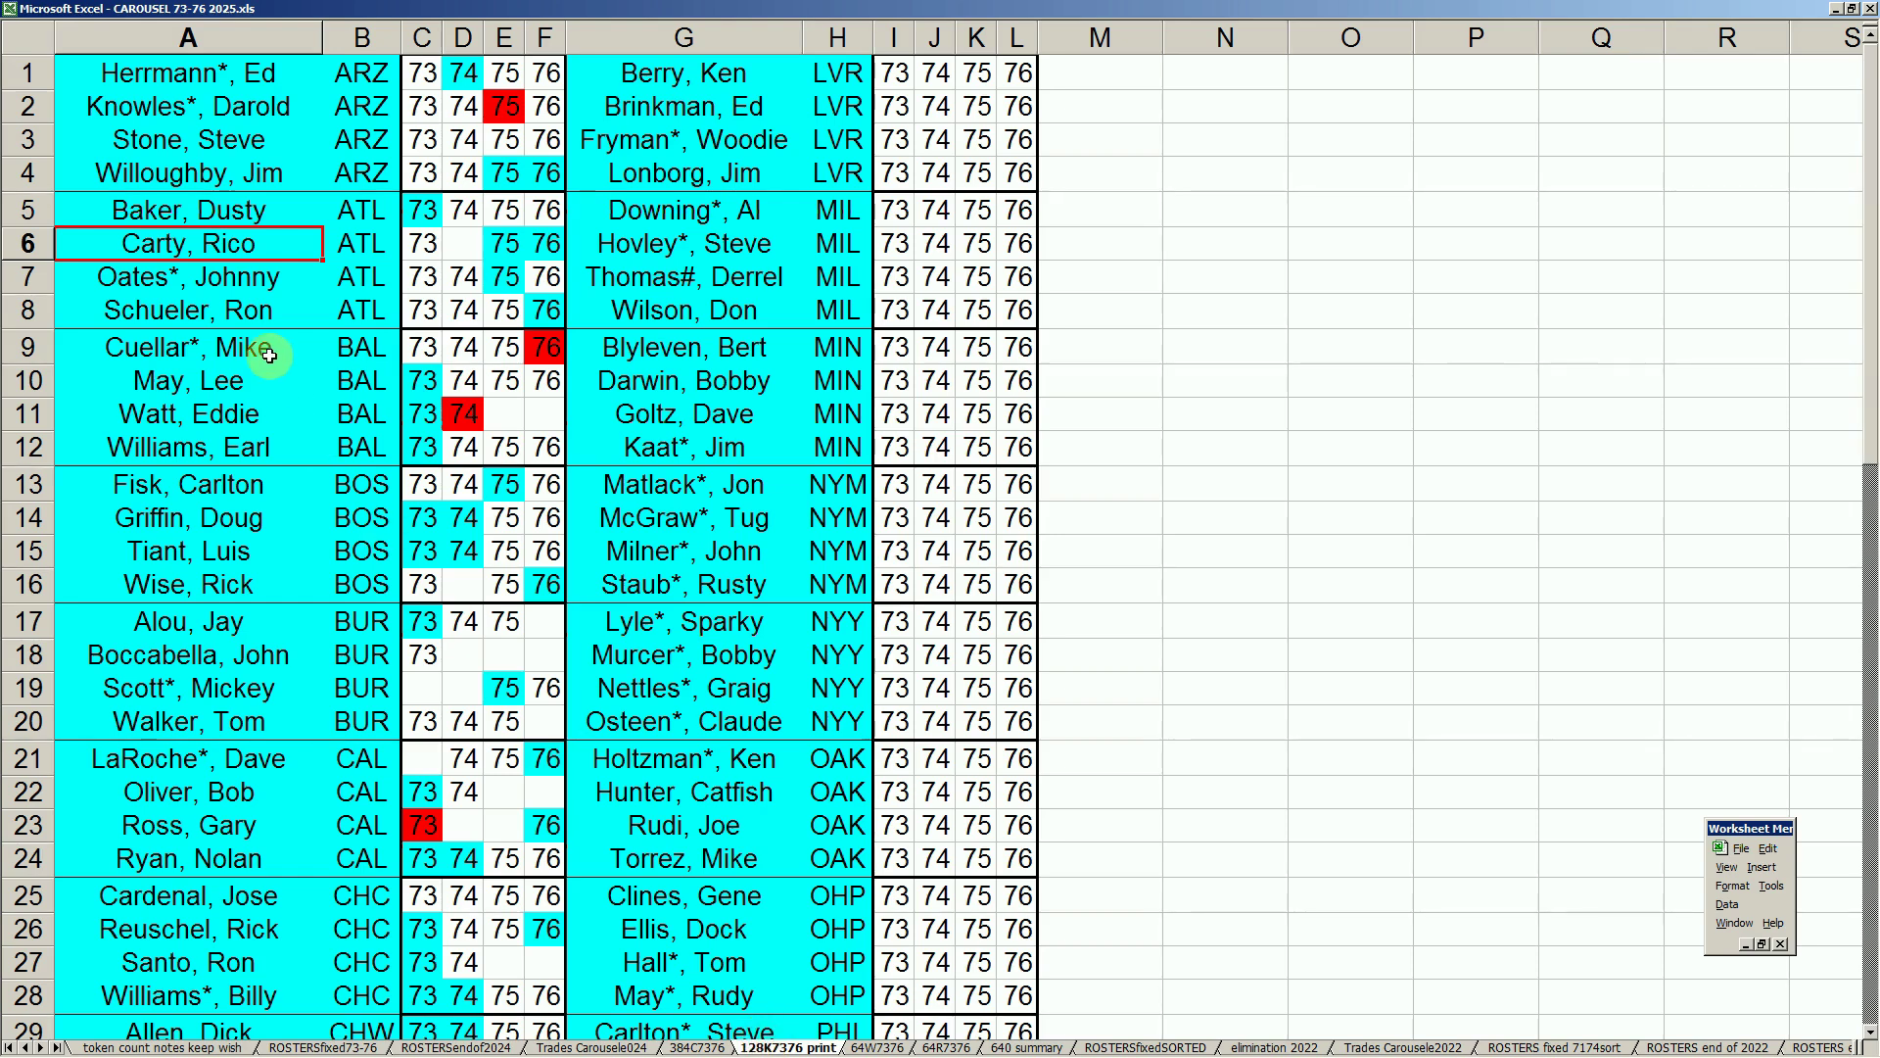
# - Reduce the workbook window so the Baseball Reference page is visible alongside it, and select Ed Herrmann's team cell
pyautogui.click(1853, 9)
pyautogui.click(277, 78)
pyautogui.press('Right')
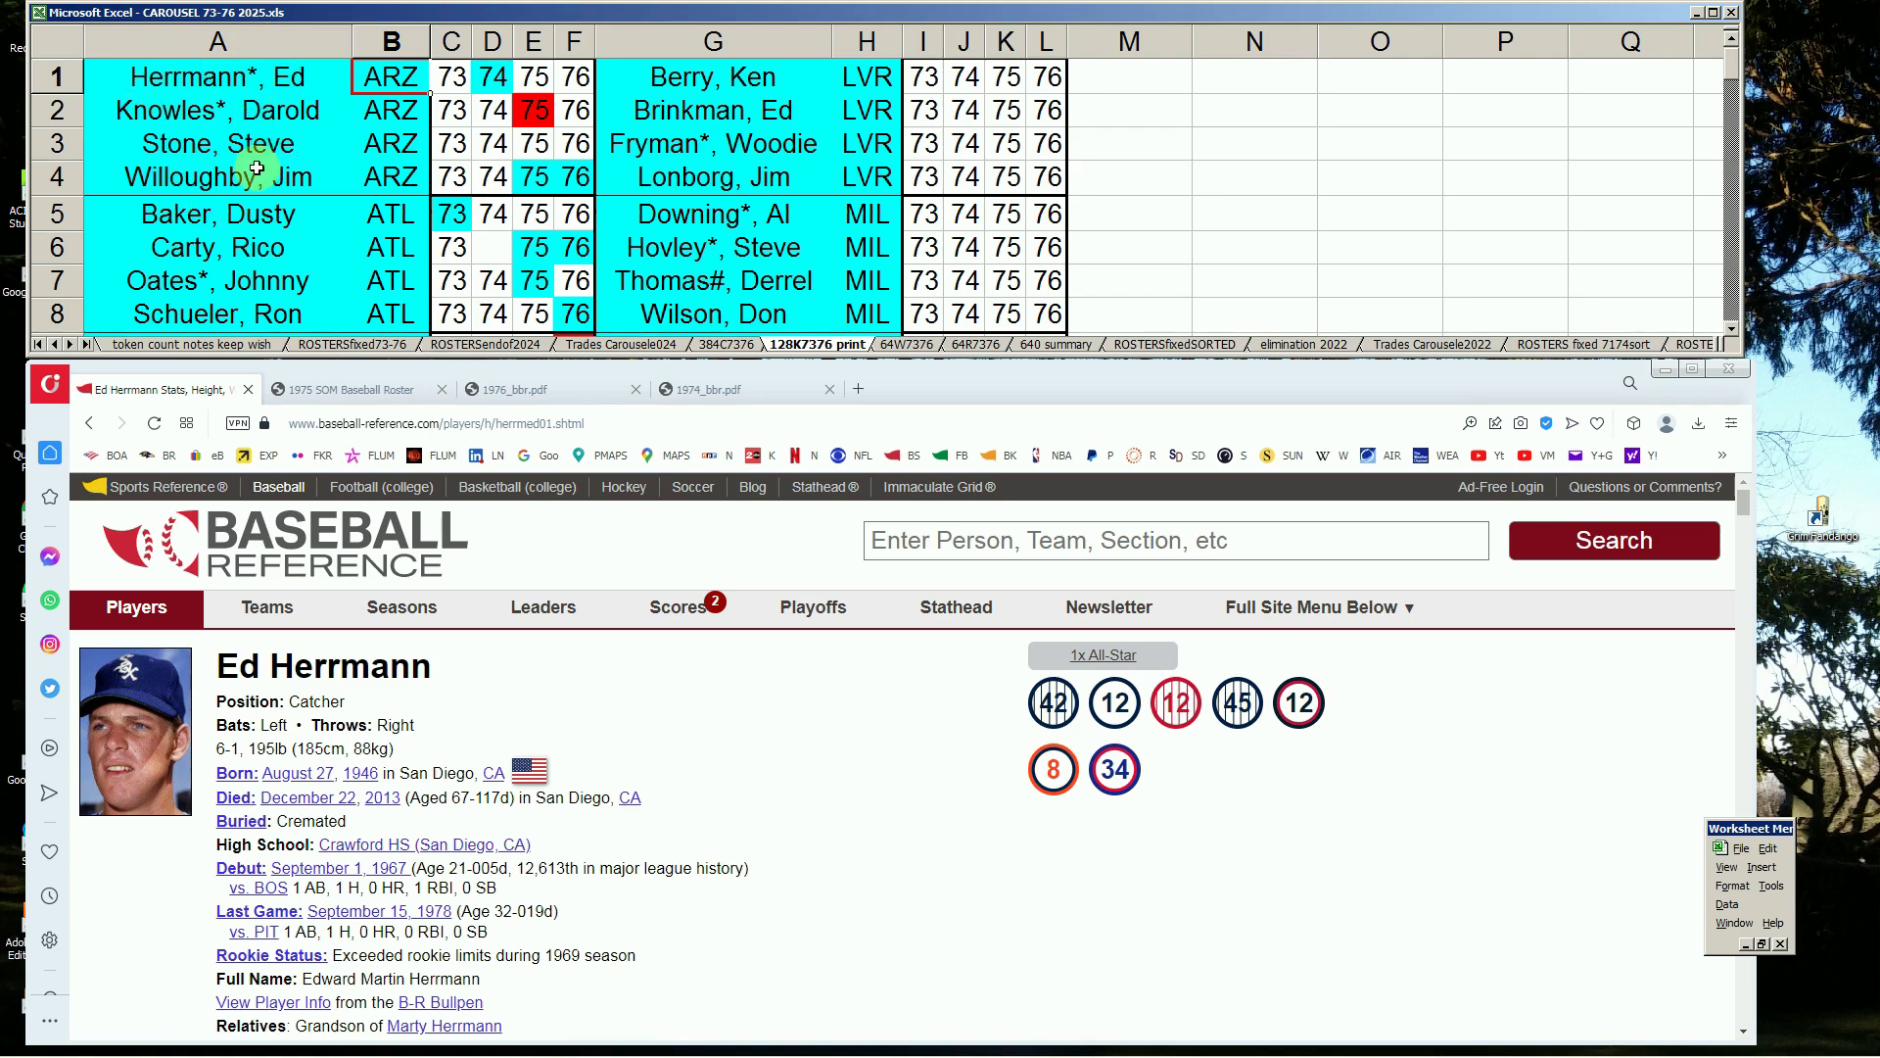
# - Review the colour-coded 73 to 76 season cells of the four Arizona keepers in rows 1 to 4
pyautogui.click(406, 107)
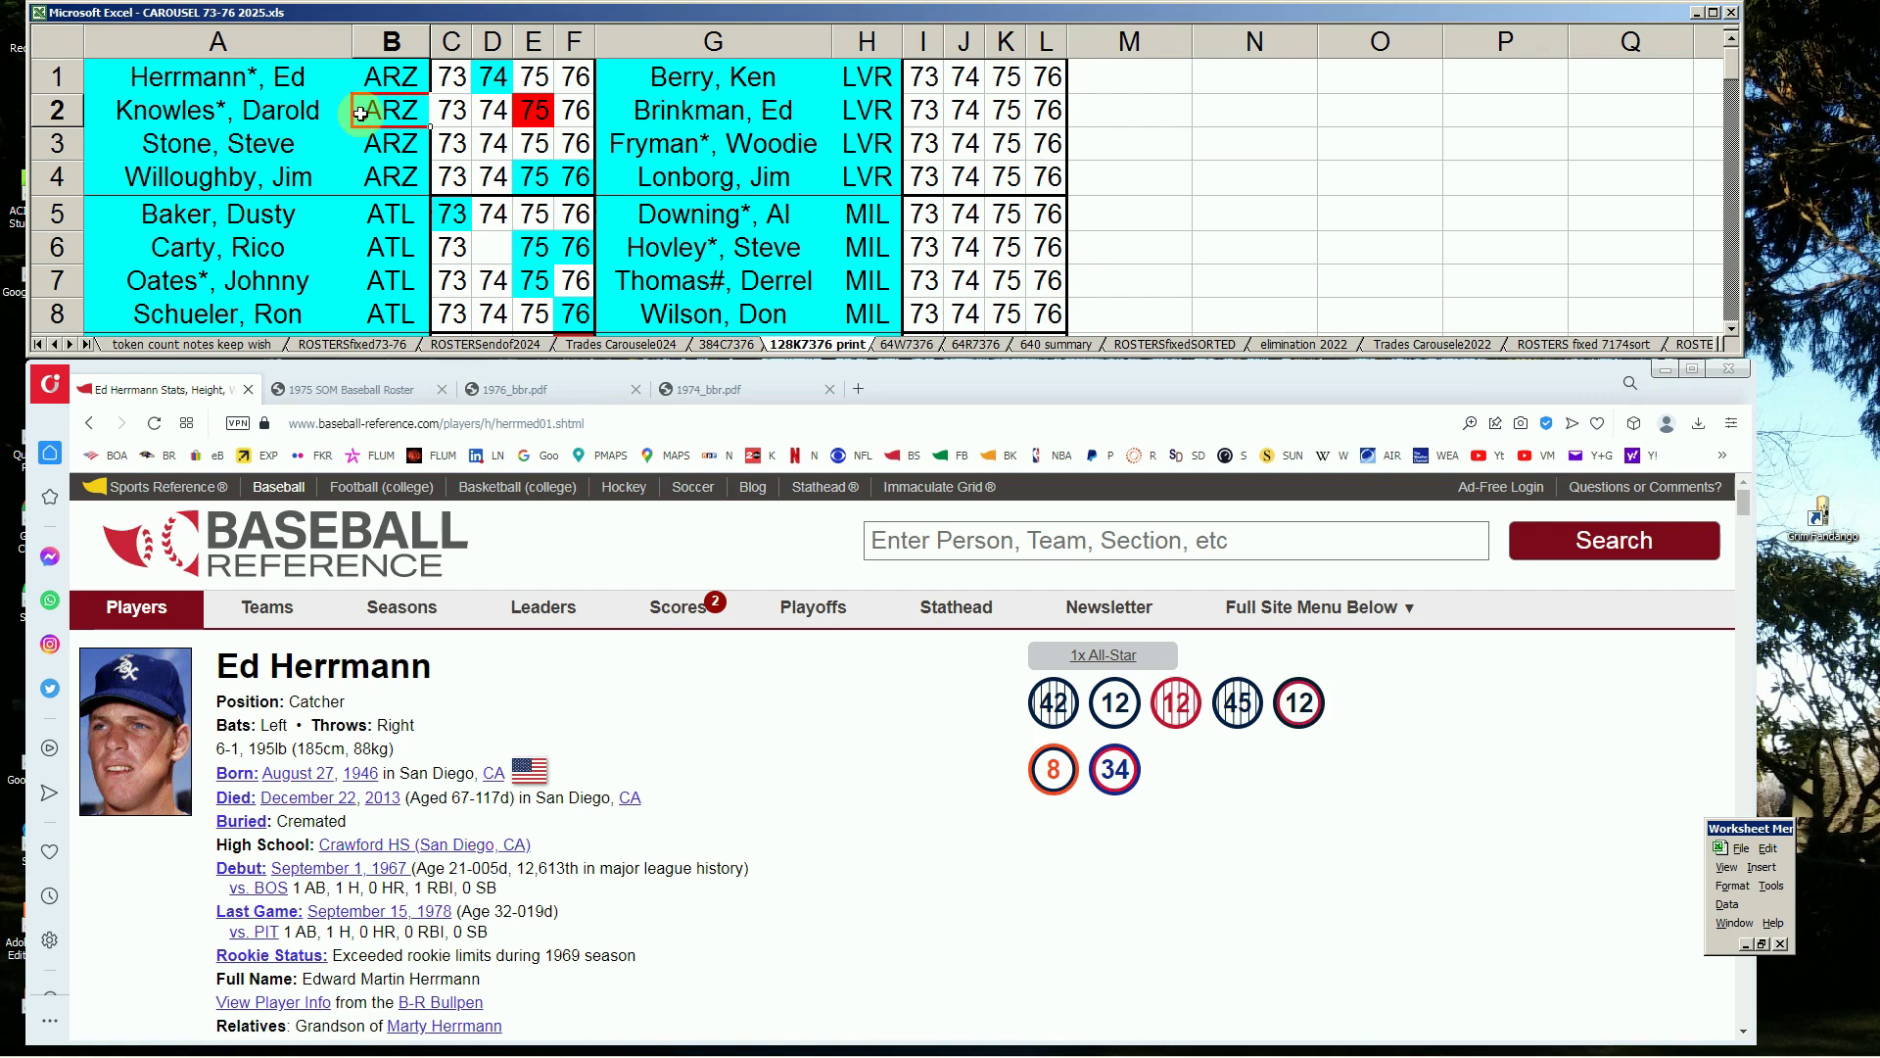
pyautogui.click(534, 110)
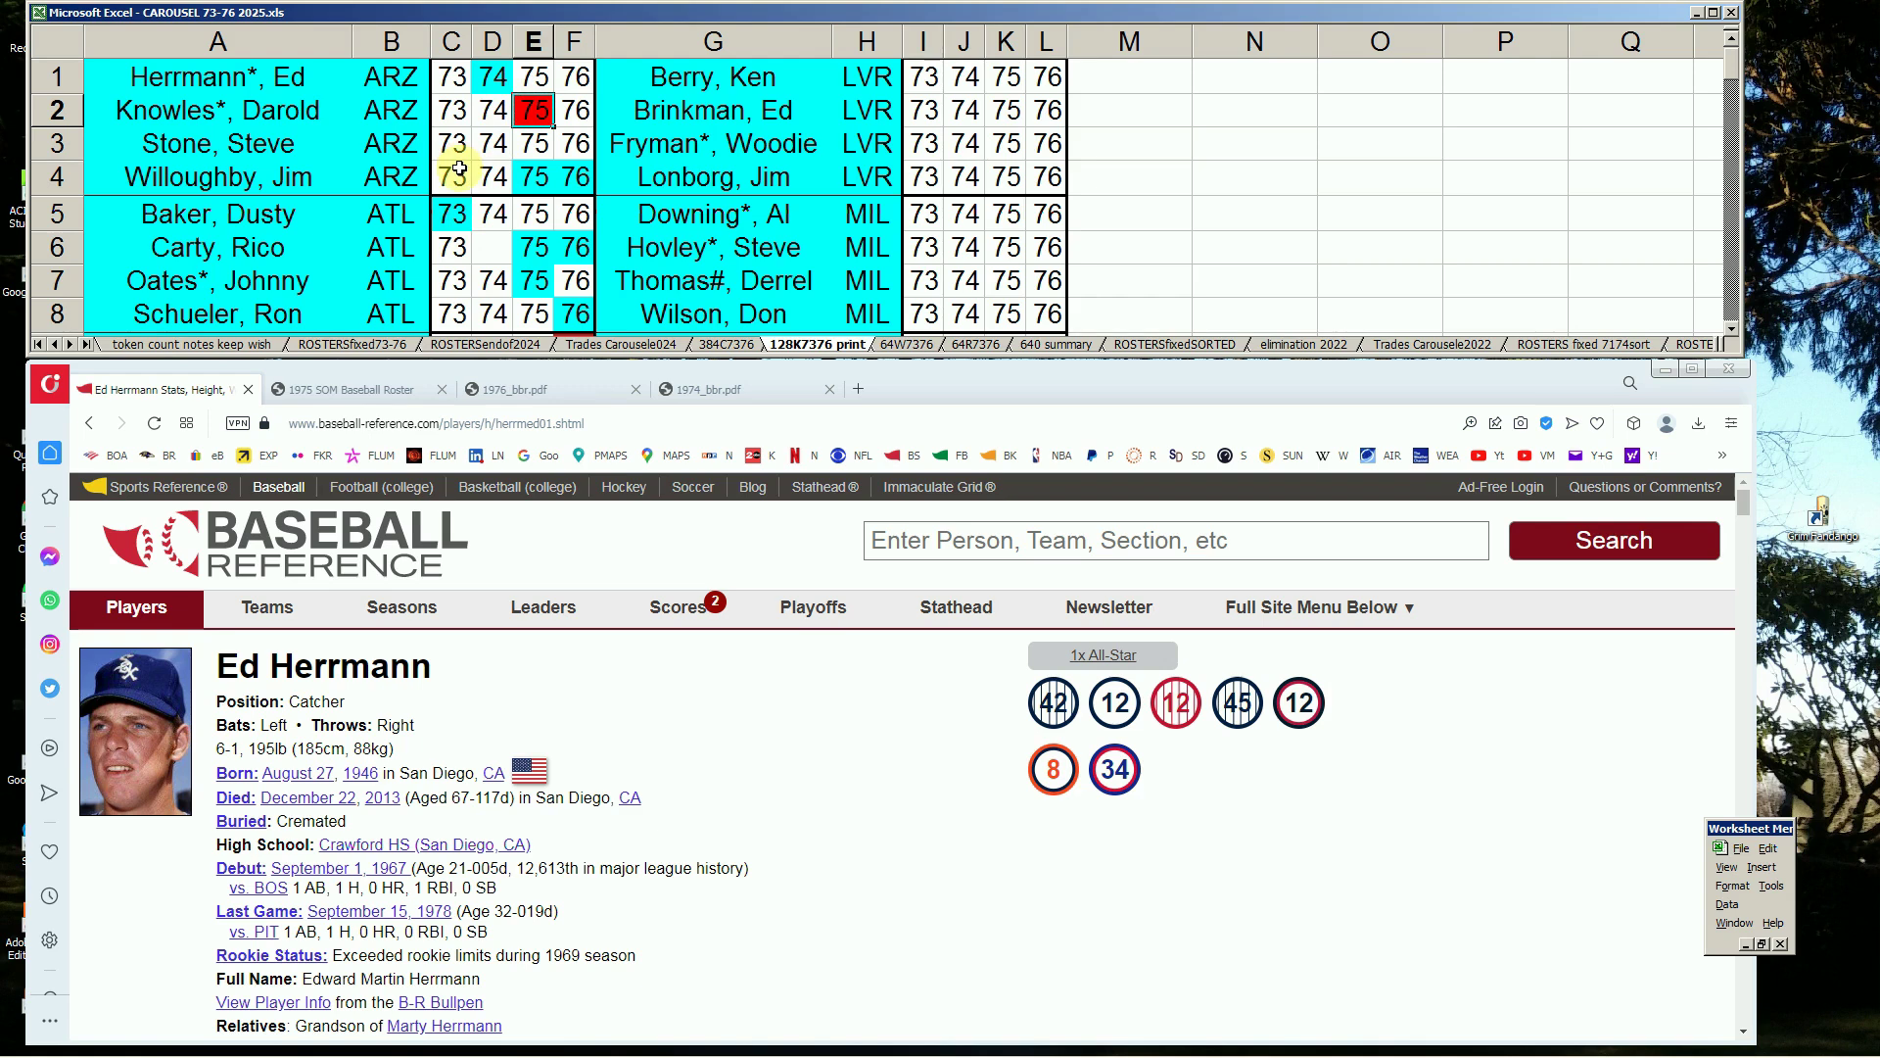
pyautogui.click(294, 77)
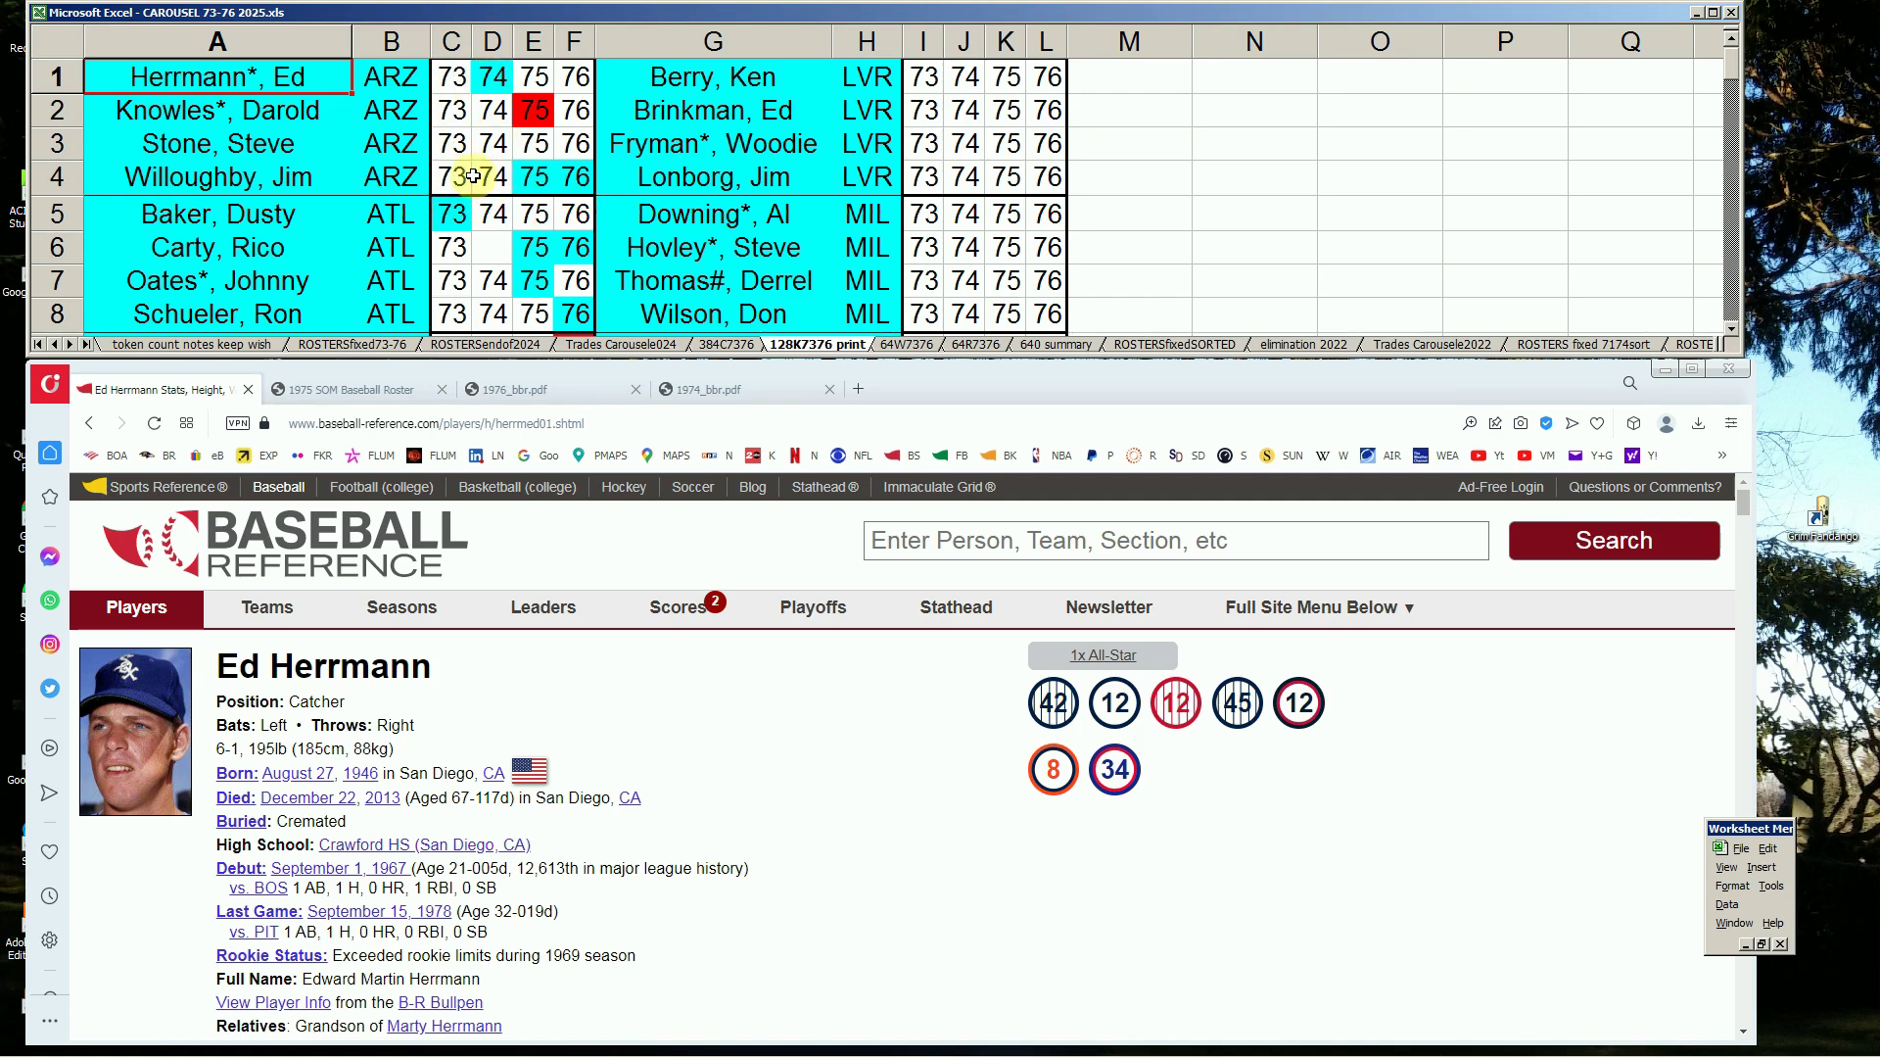
pyautogui.scroll(-1, 431, 185)
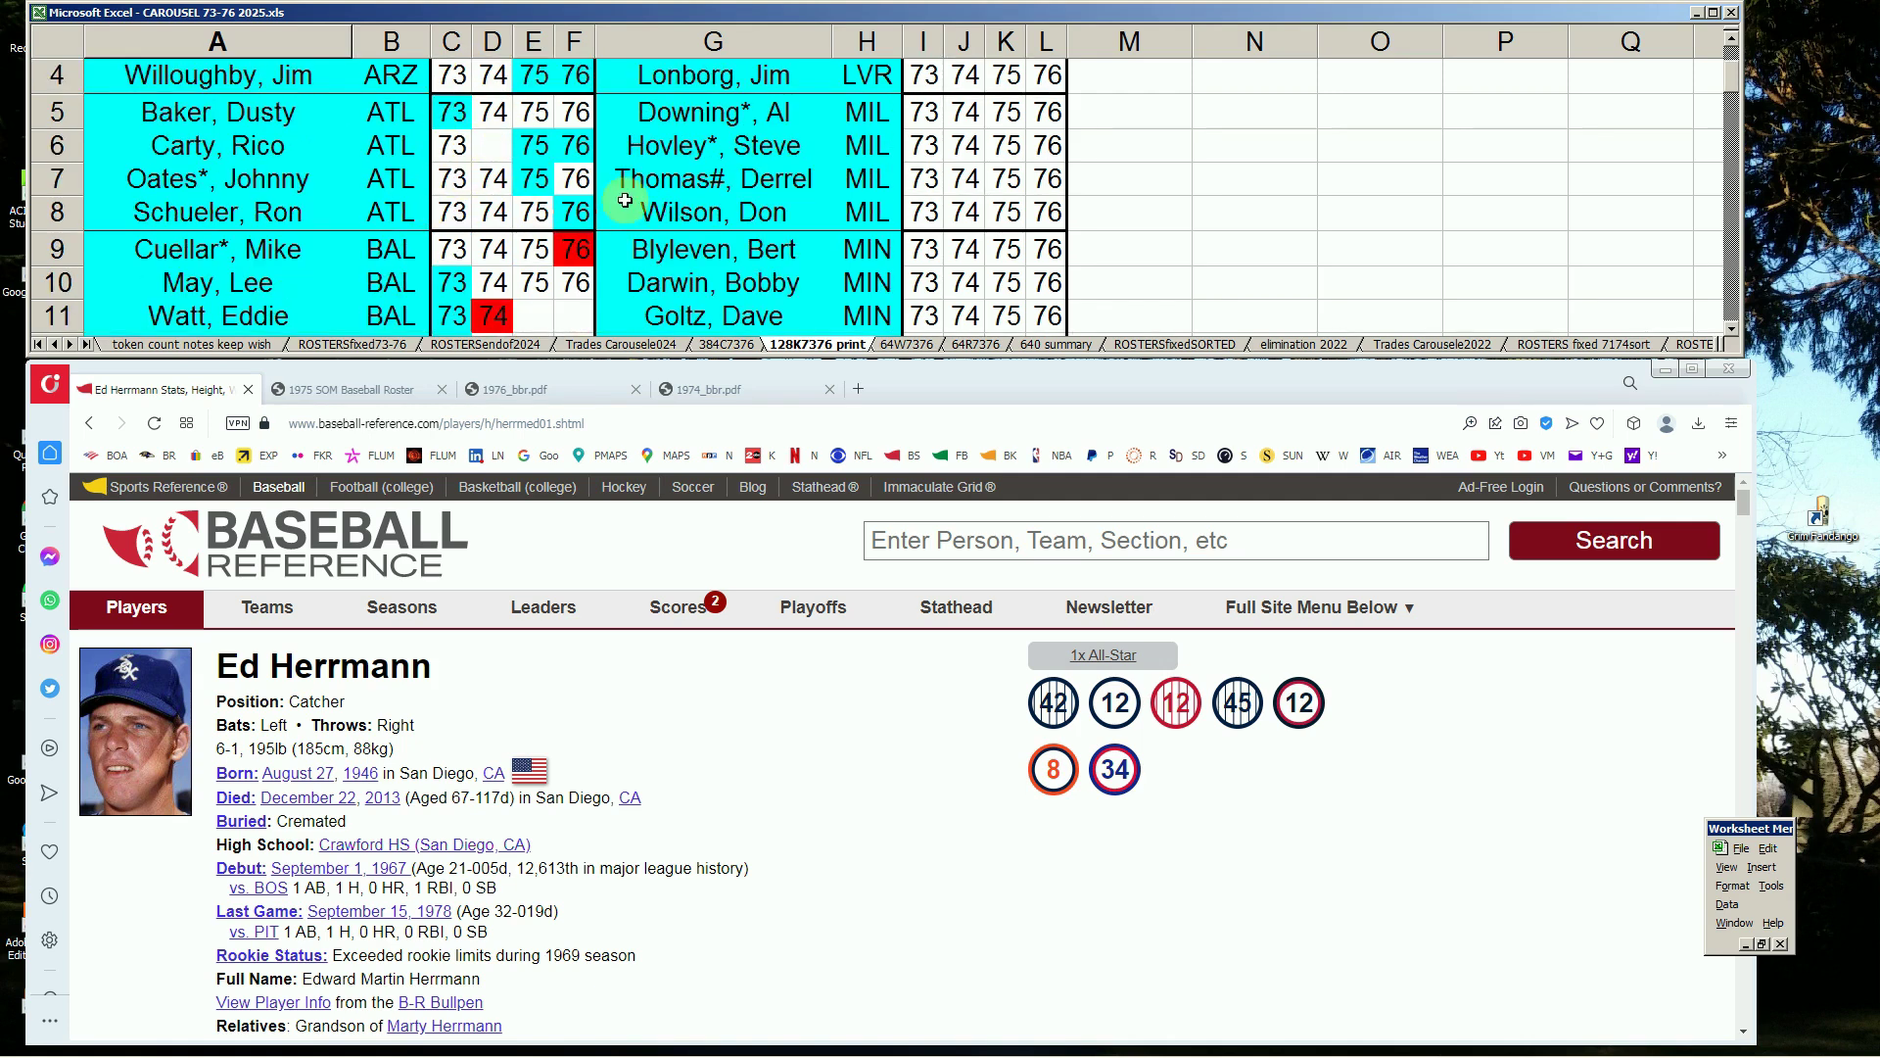
pyautogui.scroll(1, 1685, 86)
pyautogui.click(452, 144)
pyautogui.press('Left')
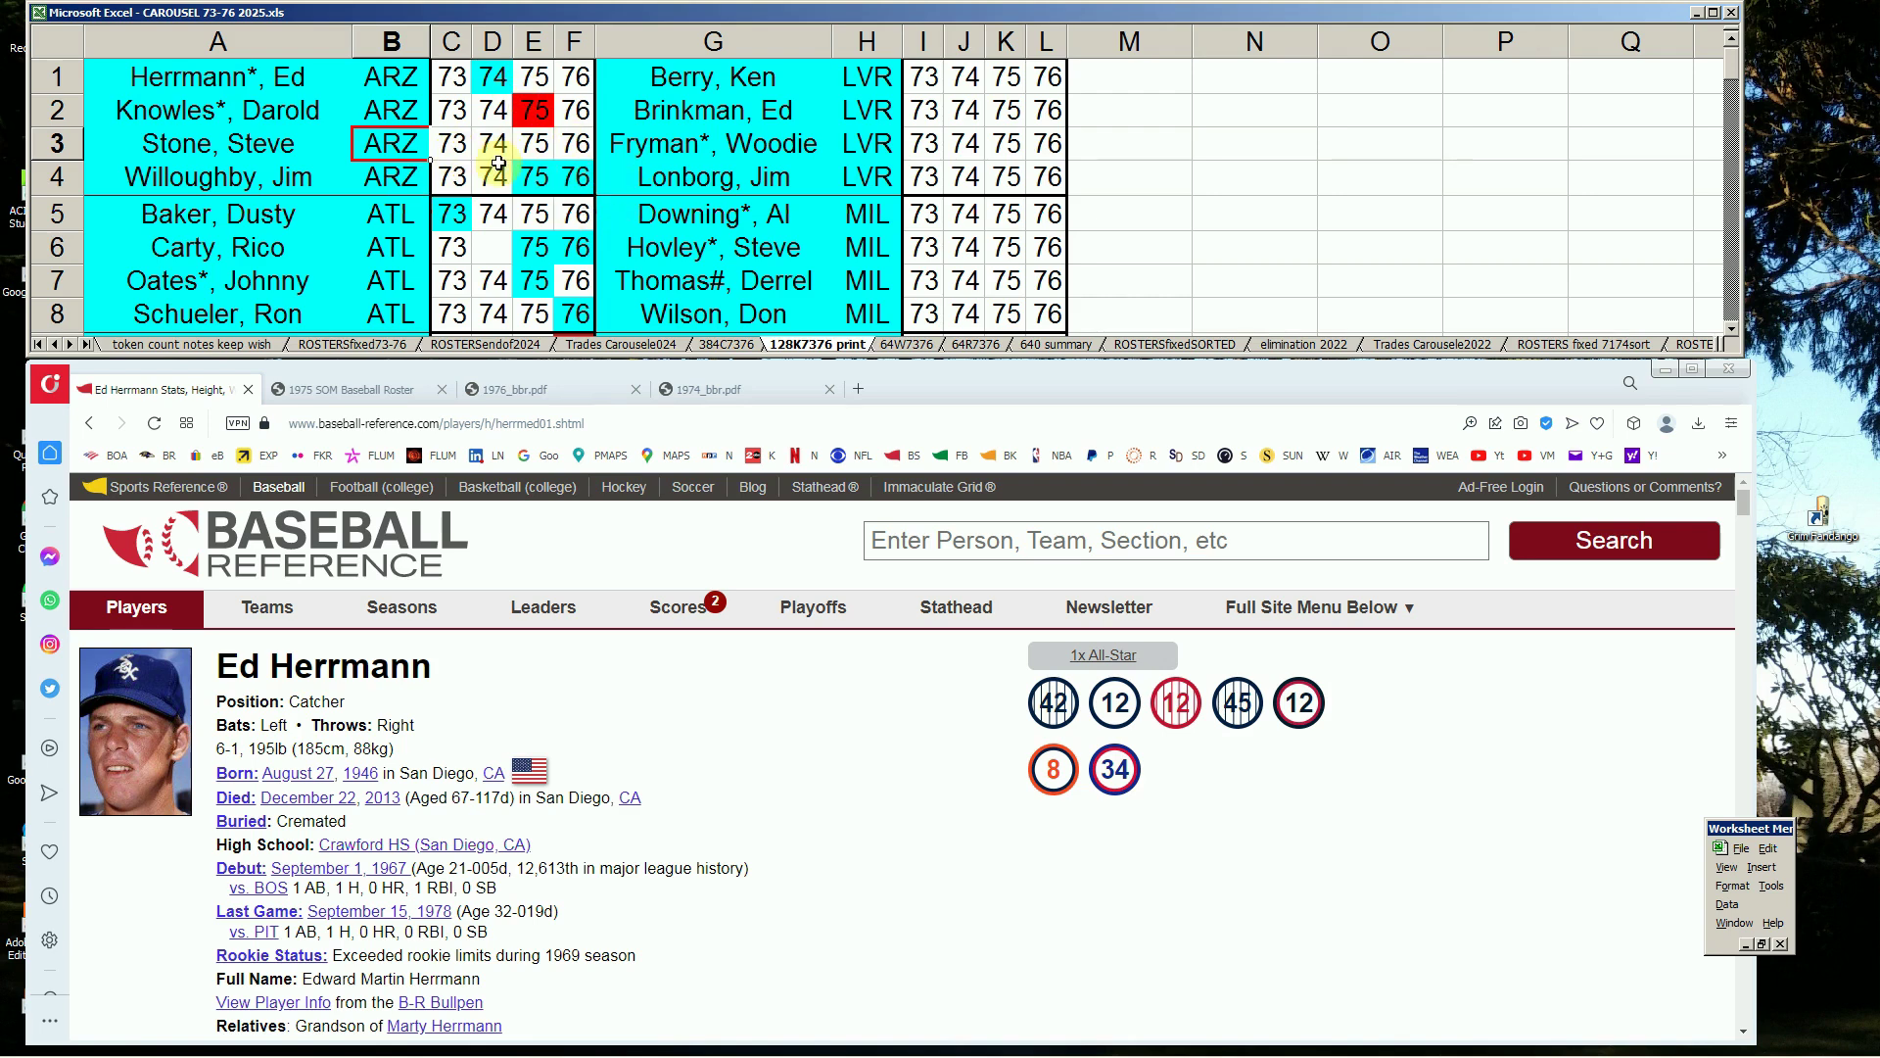
# - Compare Ed Herrmann's marked 74 season with his yearly batting statistics on Baseball Reference, and select Darold Knowles' 75 cell
pyautogui.click(492, 76)
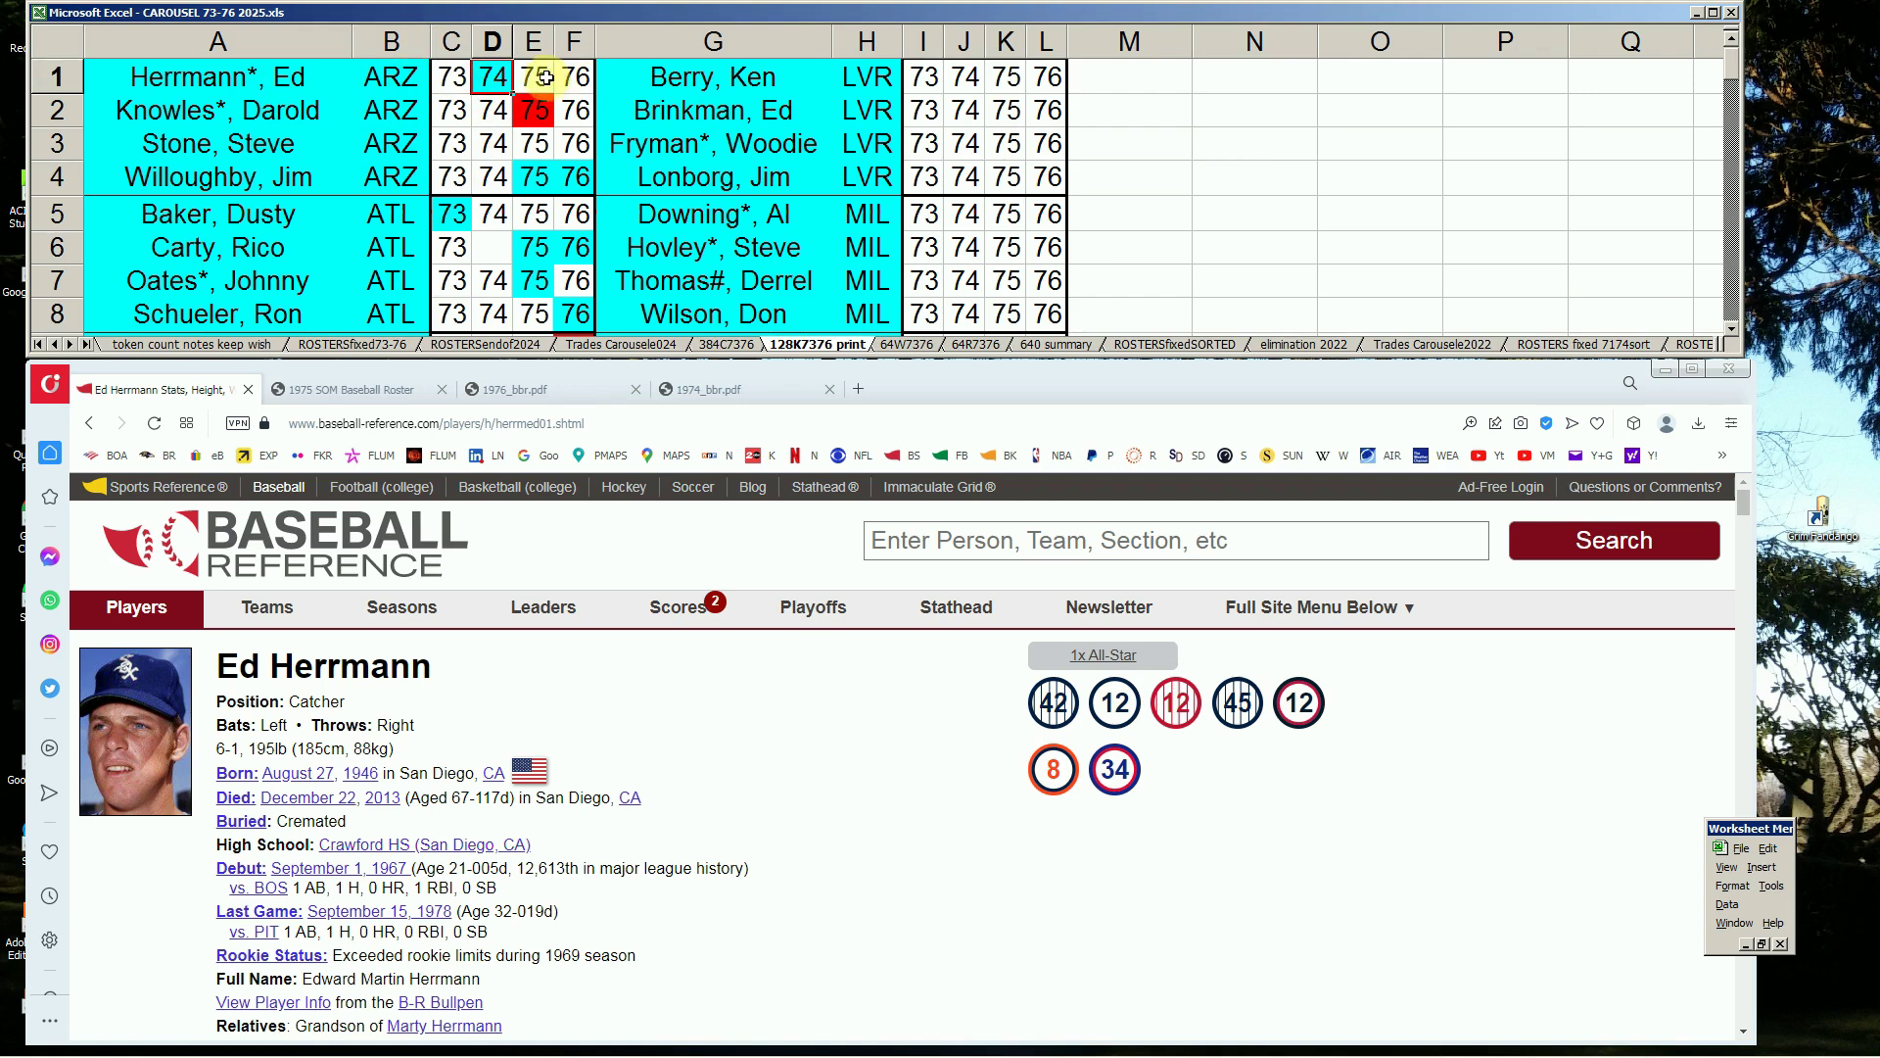
pyautogui.moveTo(1742, 514); pyautogui.dragTo(1728, 580)
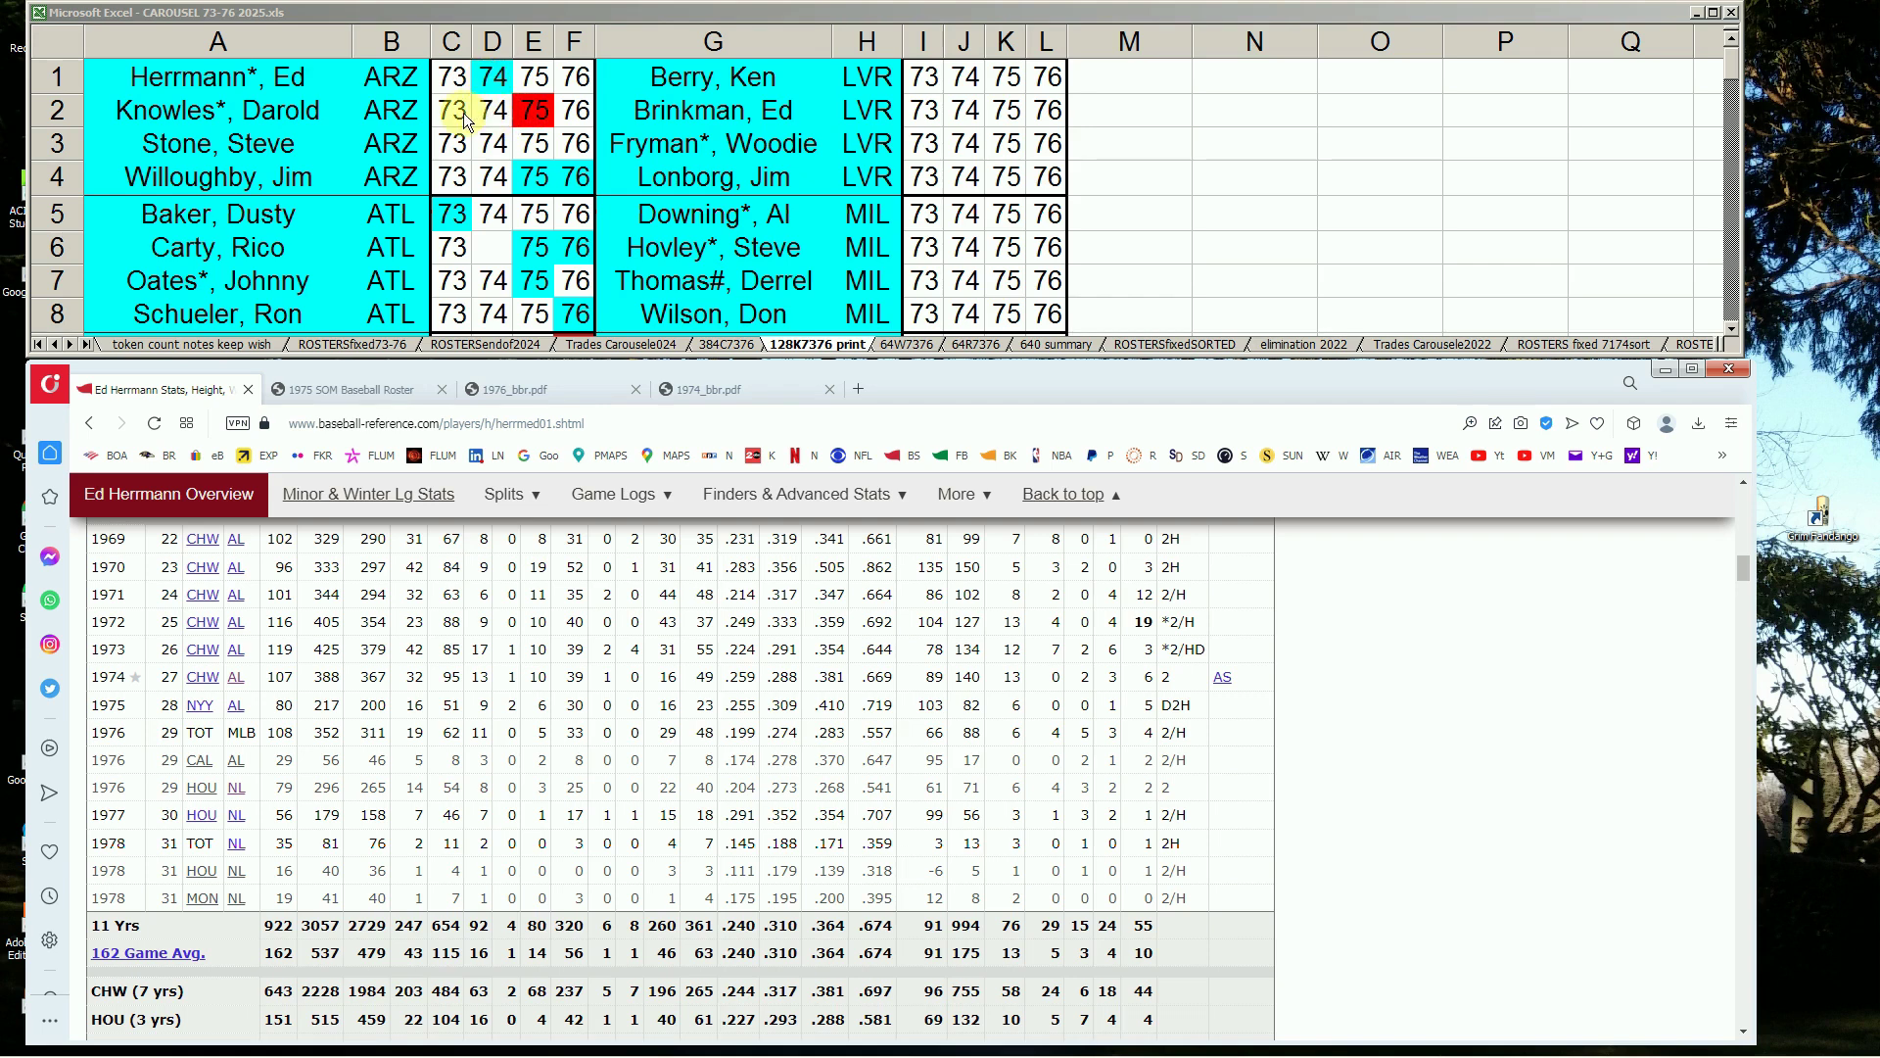
pyautogui.click(543, 114)
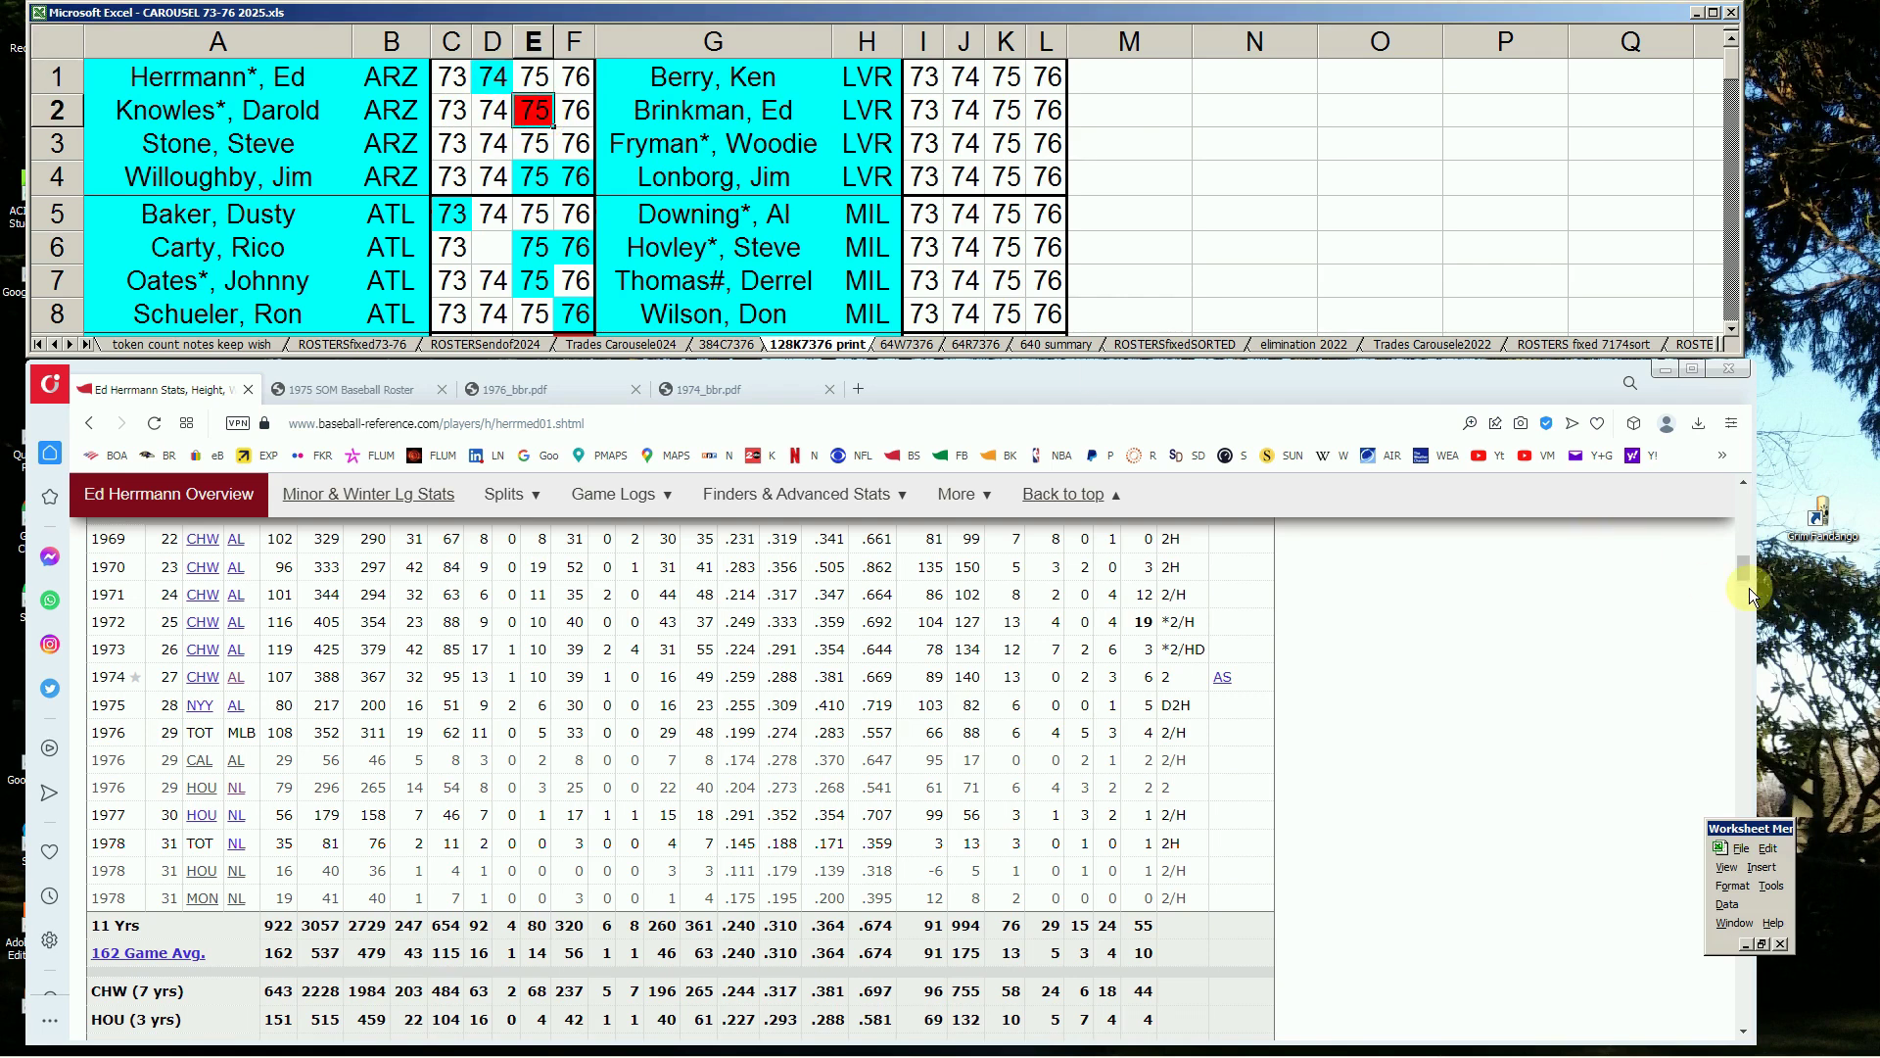
# - Search Baseball Reference for "knowles" and open Darold Knowles' player page
pyautogui.moveTo(1747, 575); pyautogui.dragTo(1749, 497)
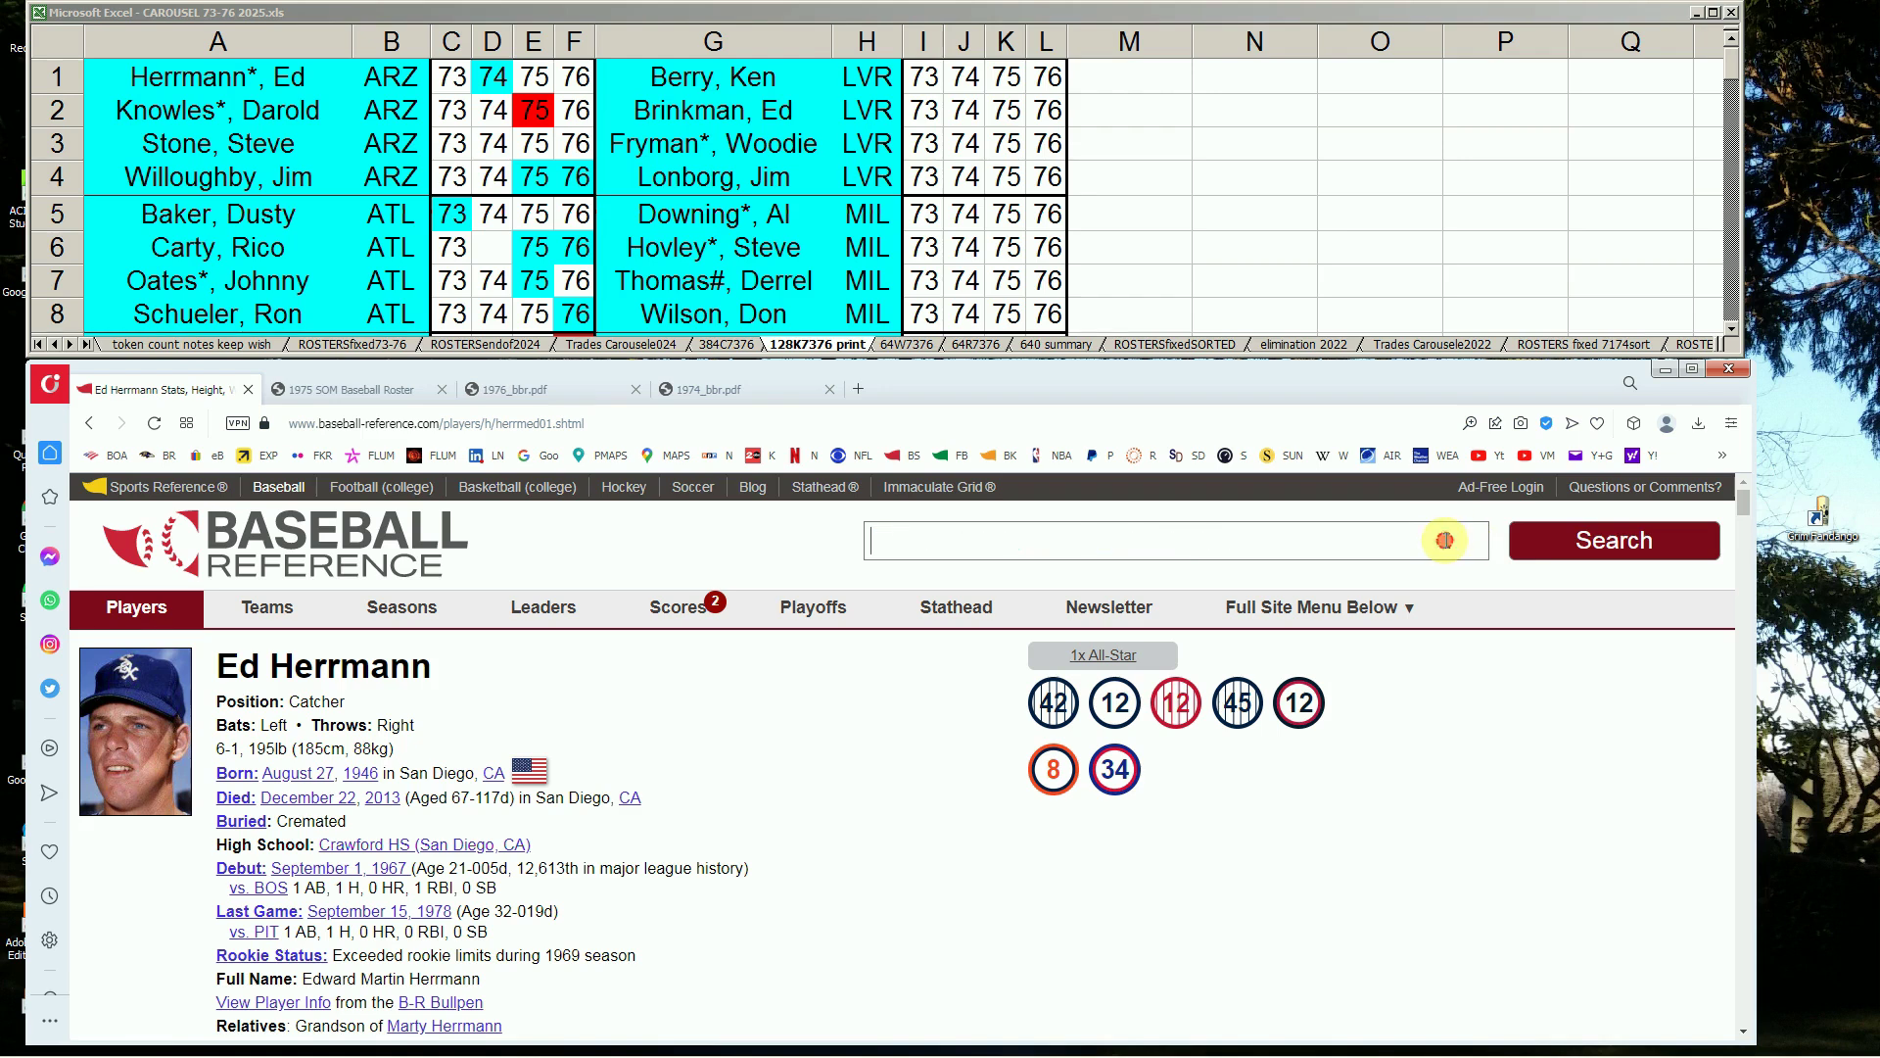
pyautogui.click(1446, 536)
pyautogui.write('knowles')
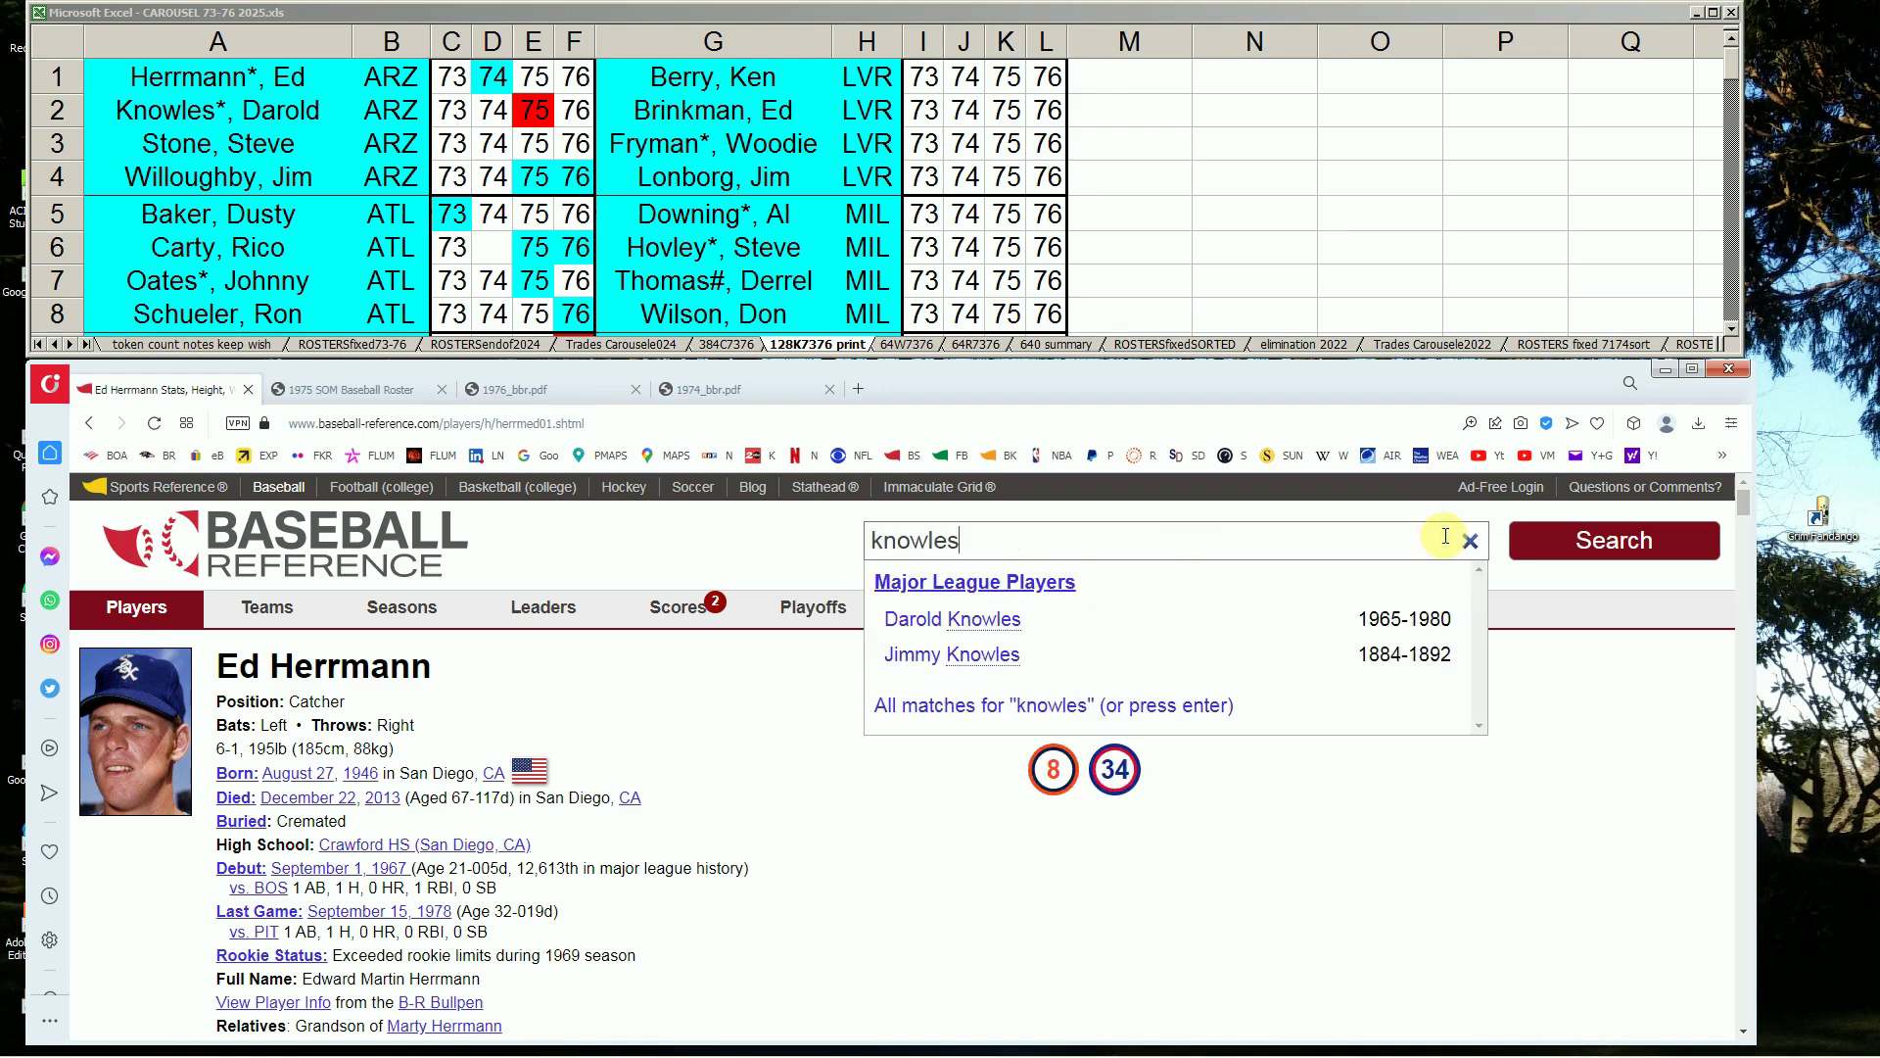
pyautogui.click(1020, 619)
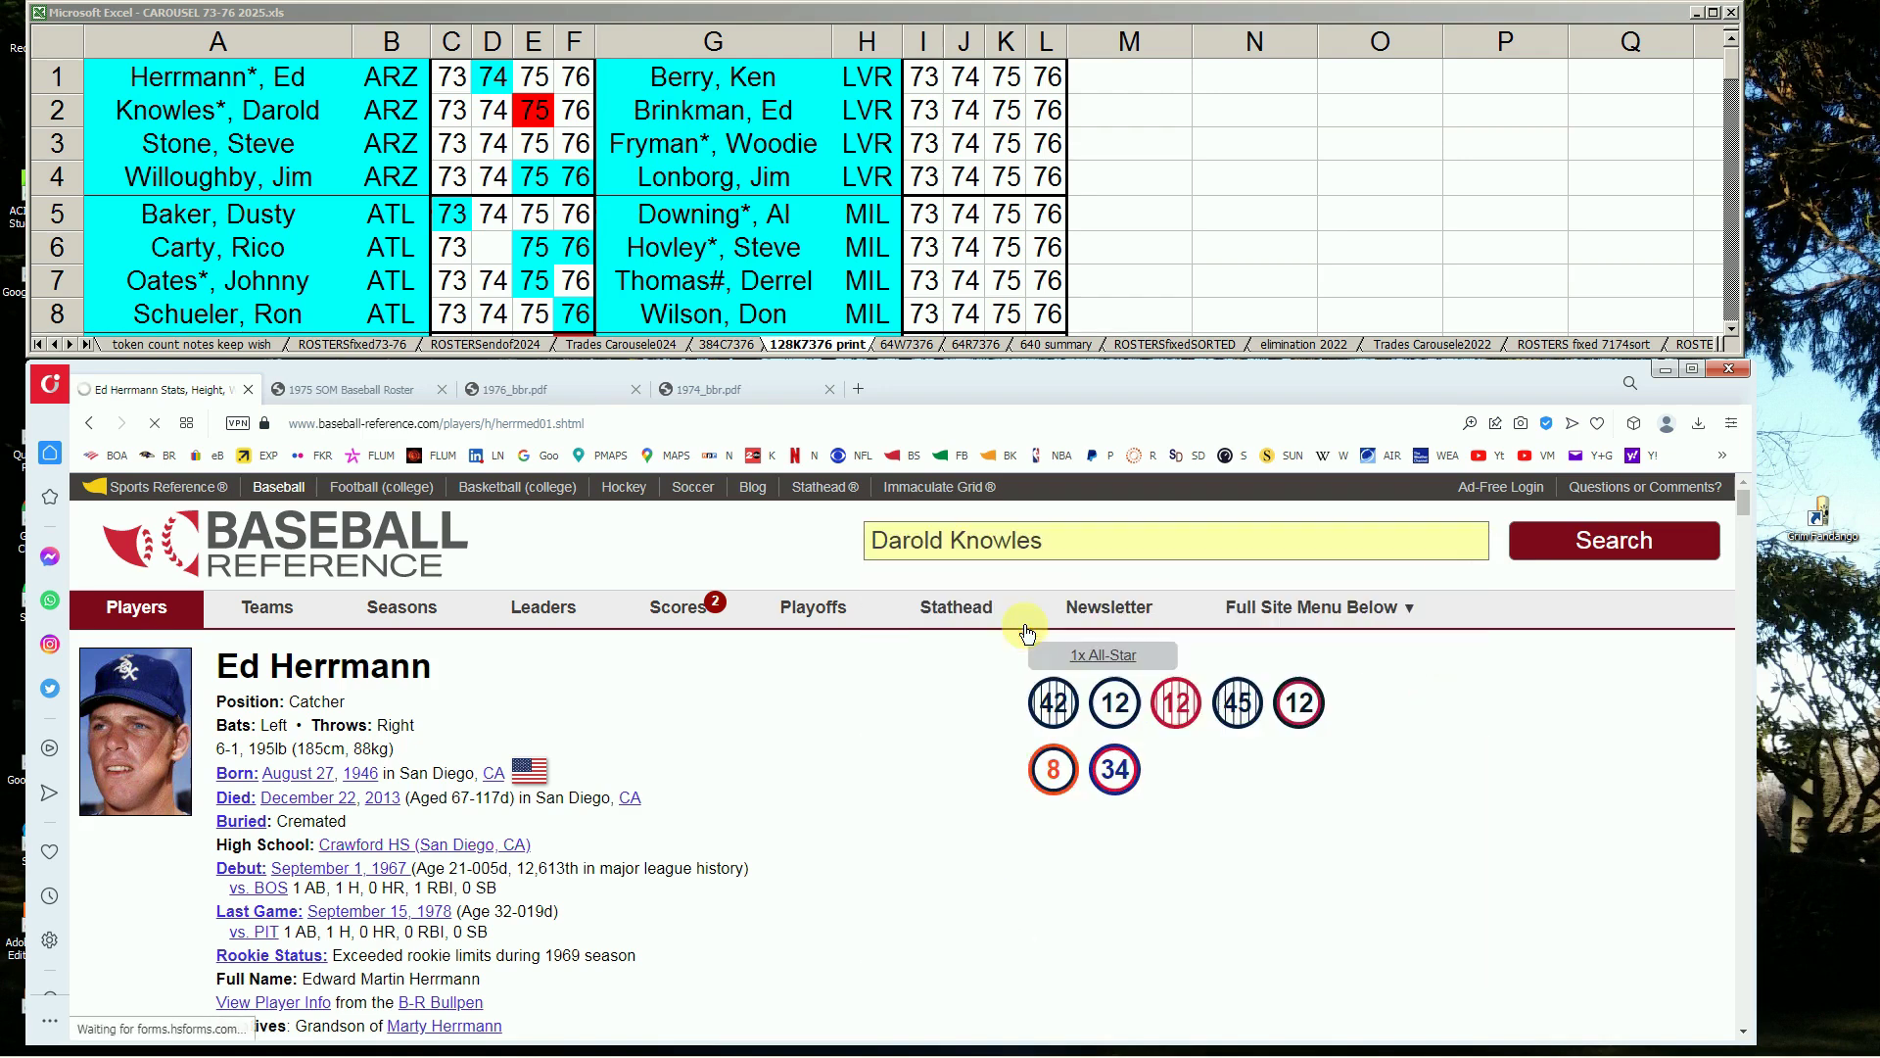
# - Examine Darold Knowles' yearly pitching statistics and check them against his red 75 cell in the workbook
pyautogui.moveTo(1742, 504); pyautogui.dragTo(1734, 554)
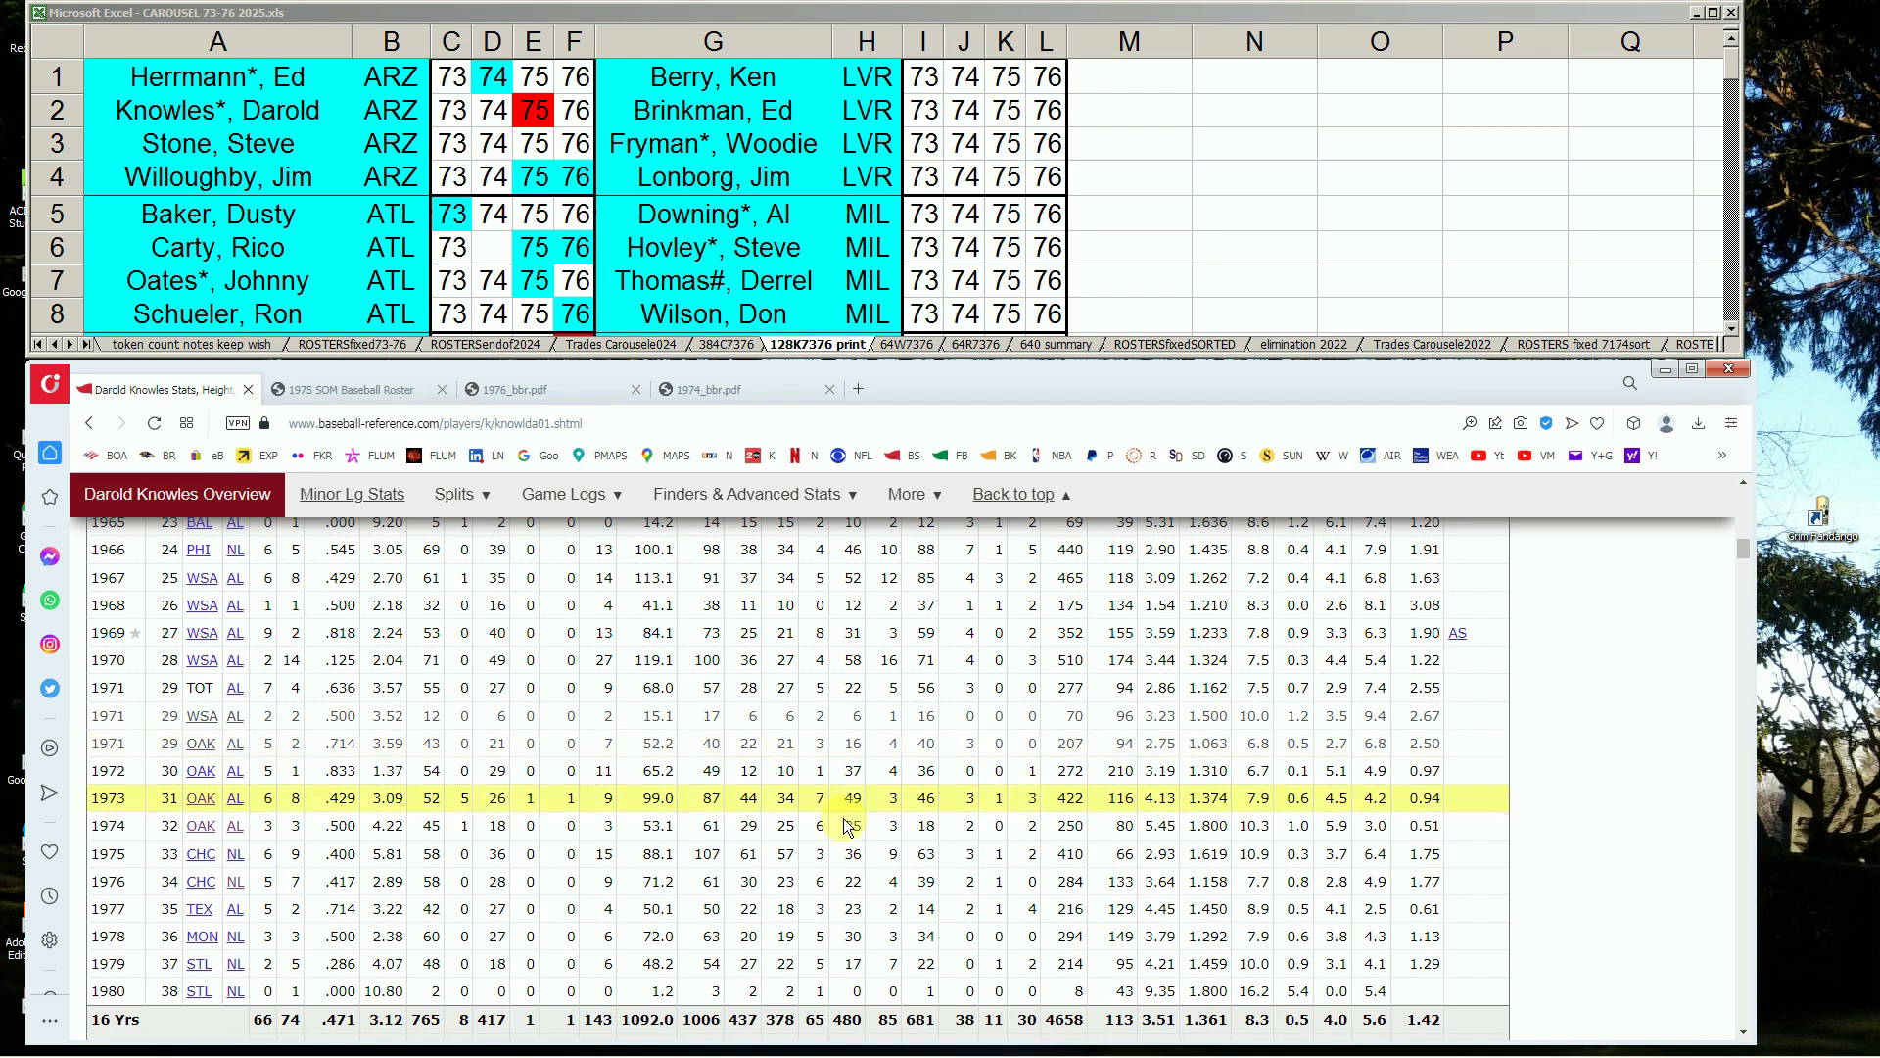
pyautogui.moveTo(389, 874)
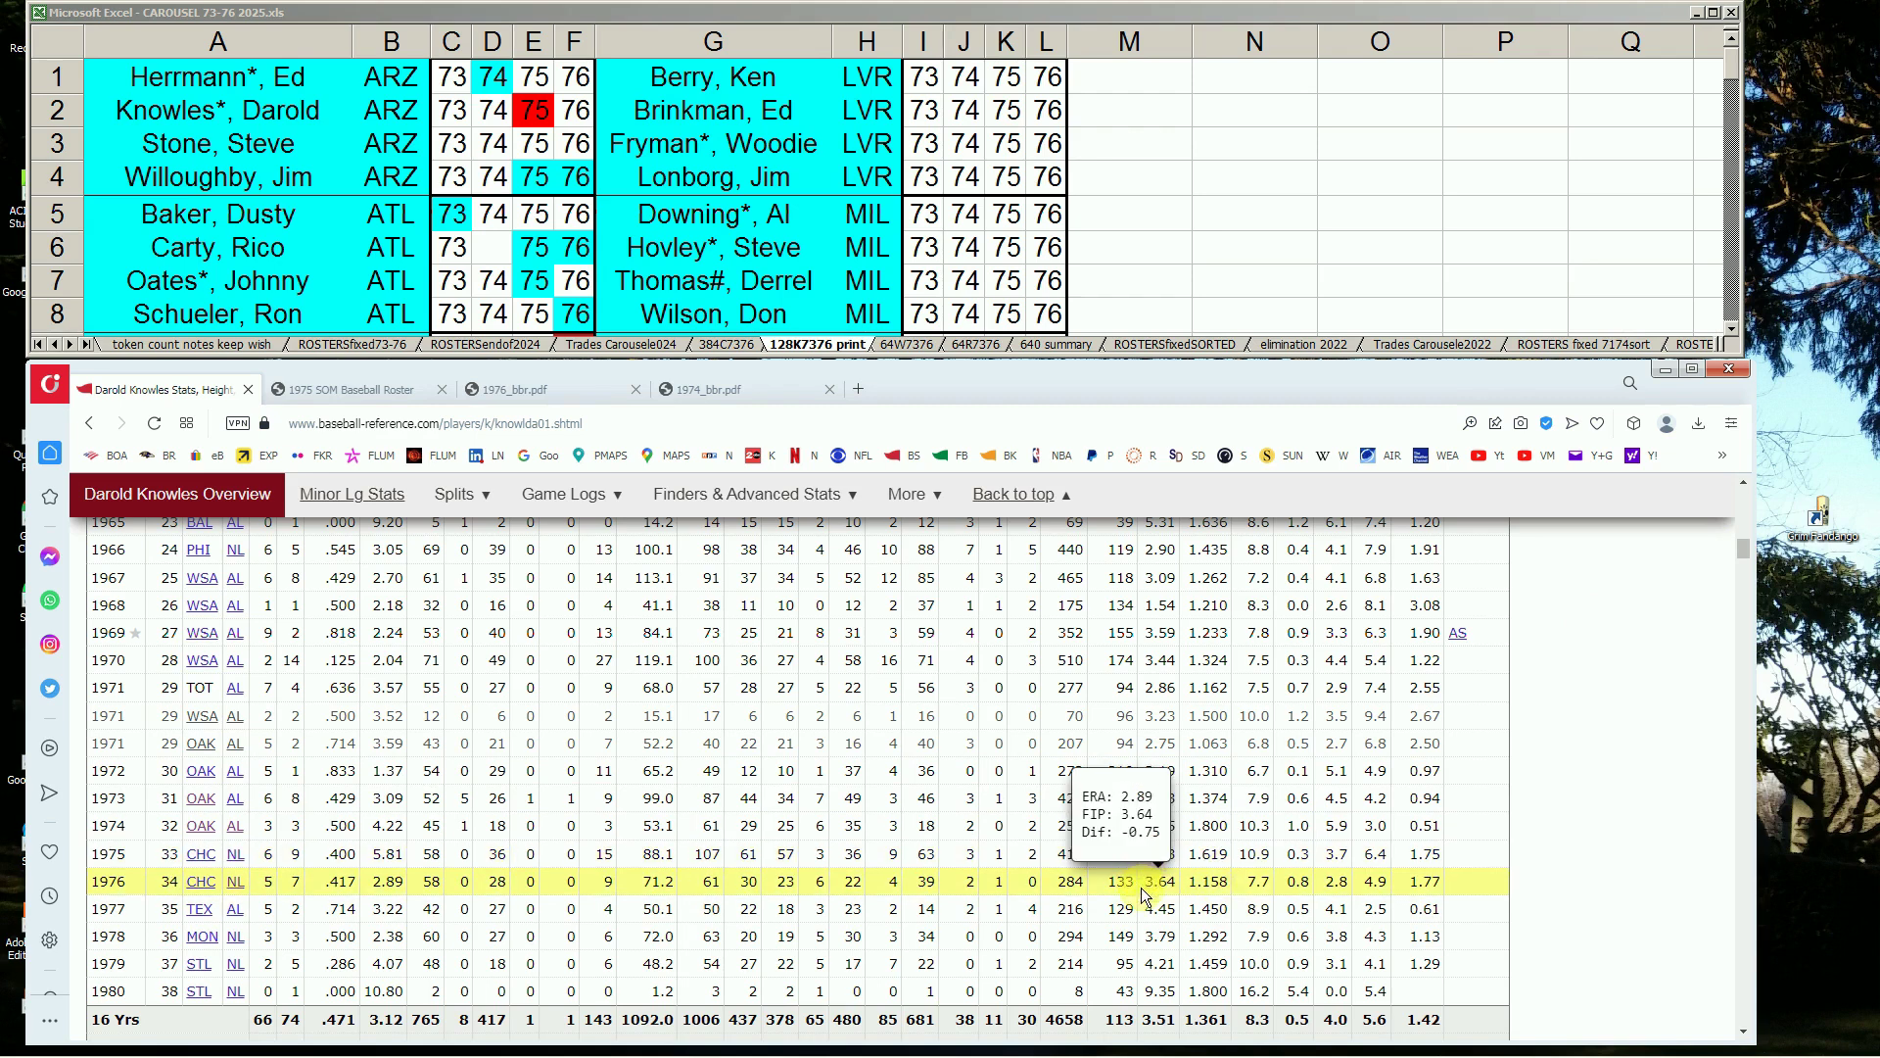
pyautogui.moveTo(1153, 928)
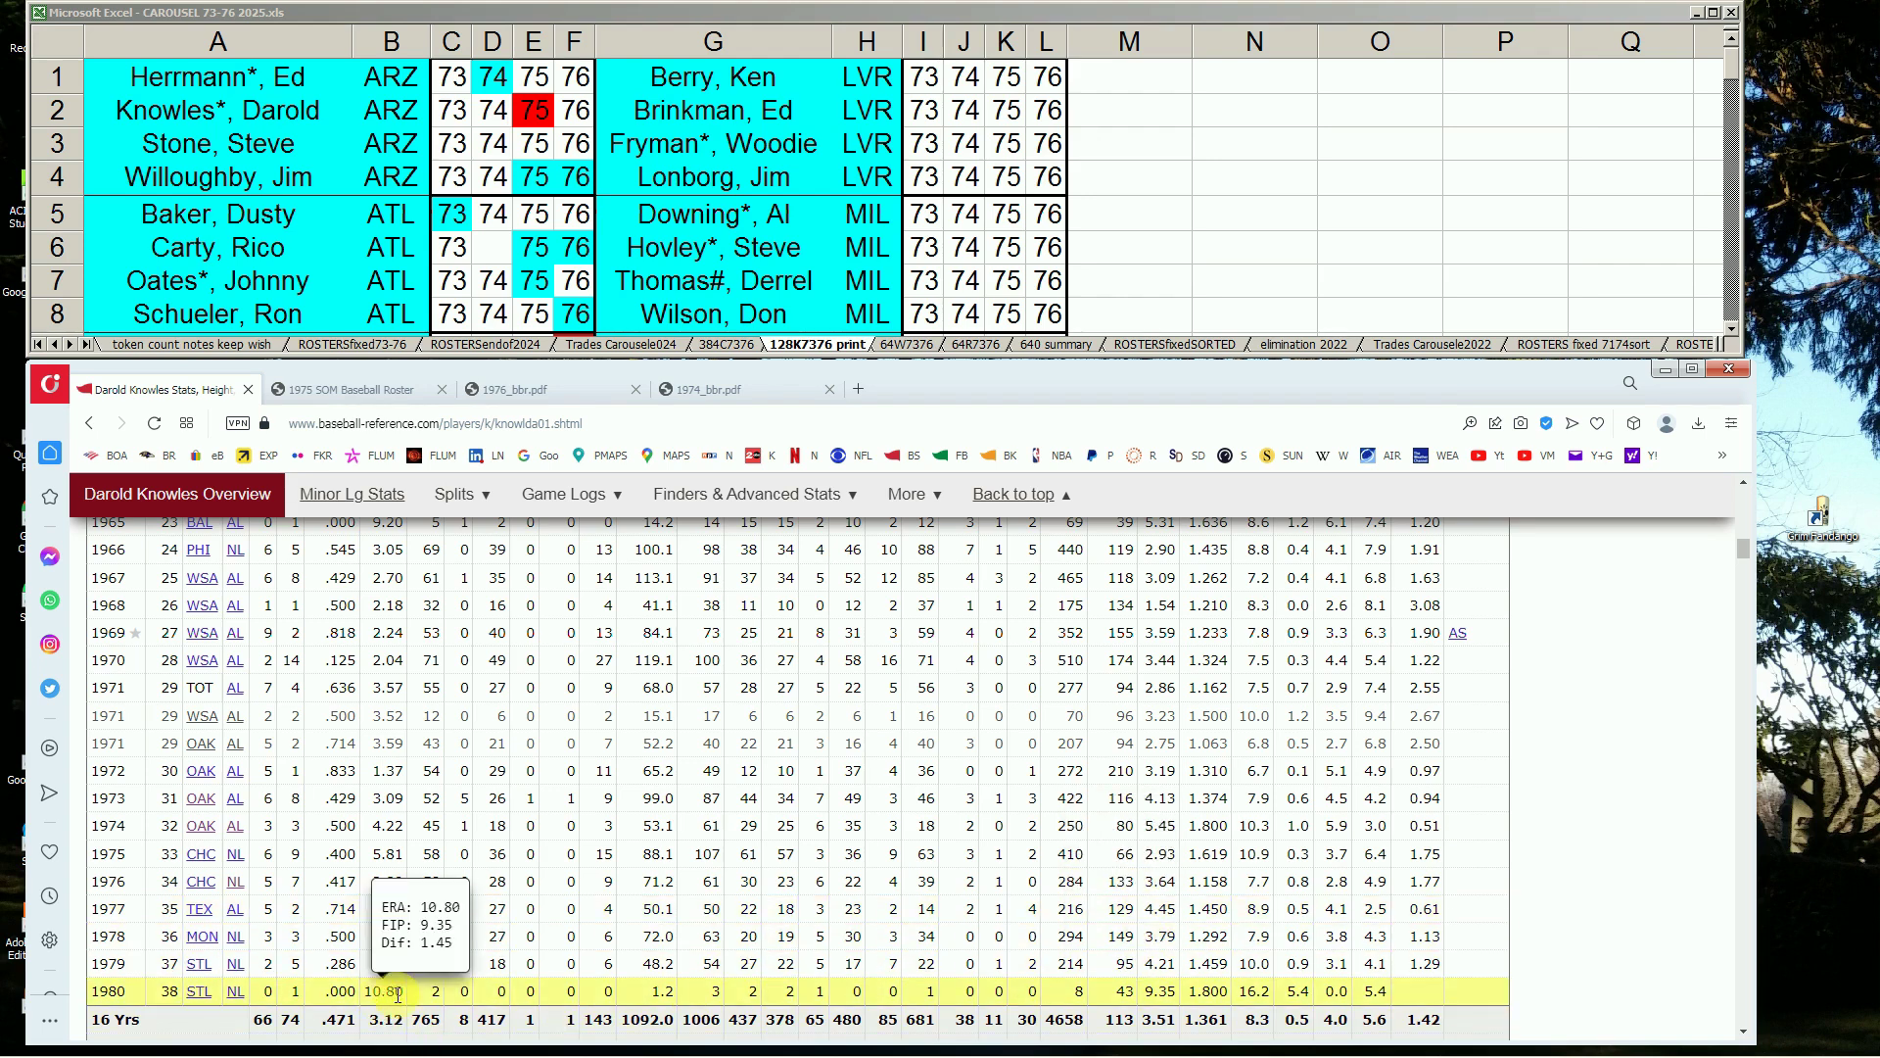
pyautogui.click(541, 112)
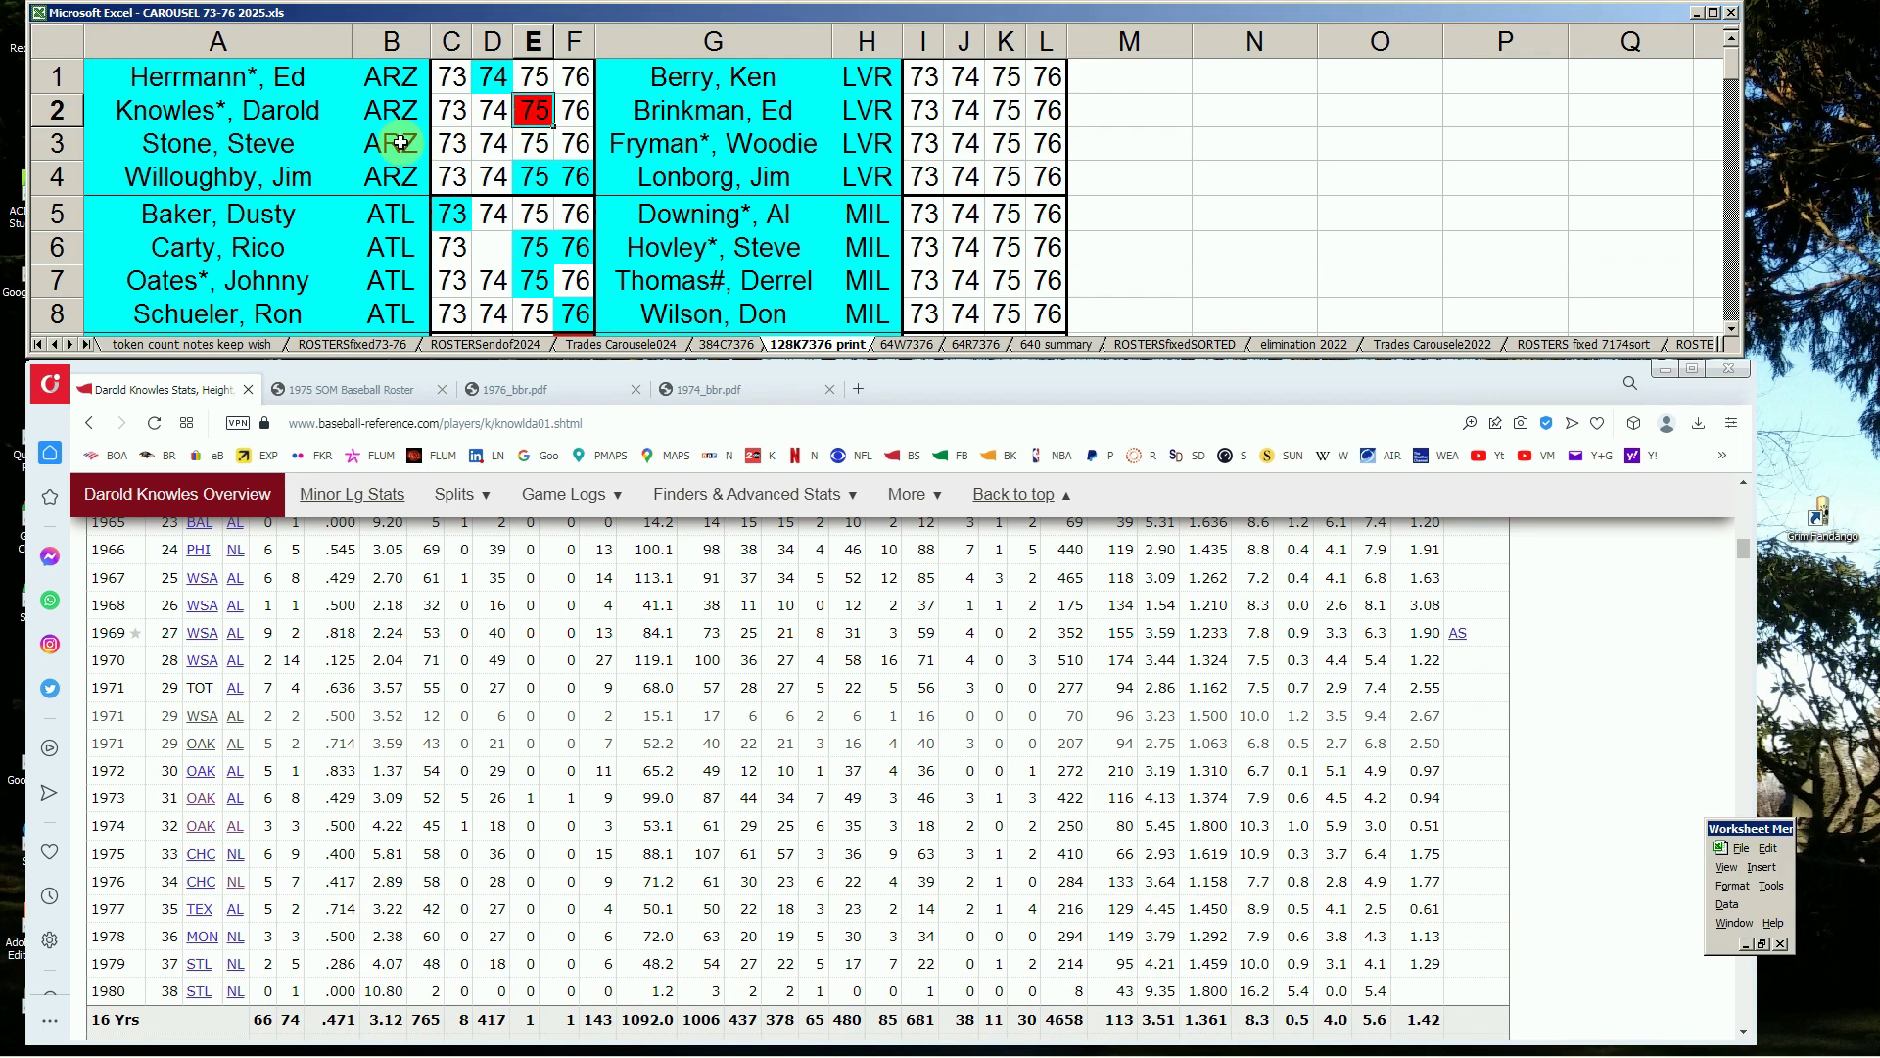
# - Review Steve Stone's and Jim Willoughby's 73 to 76 season cells in rows 3 and 4
pyautogui.click(300, 142)
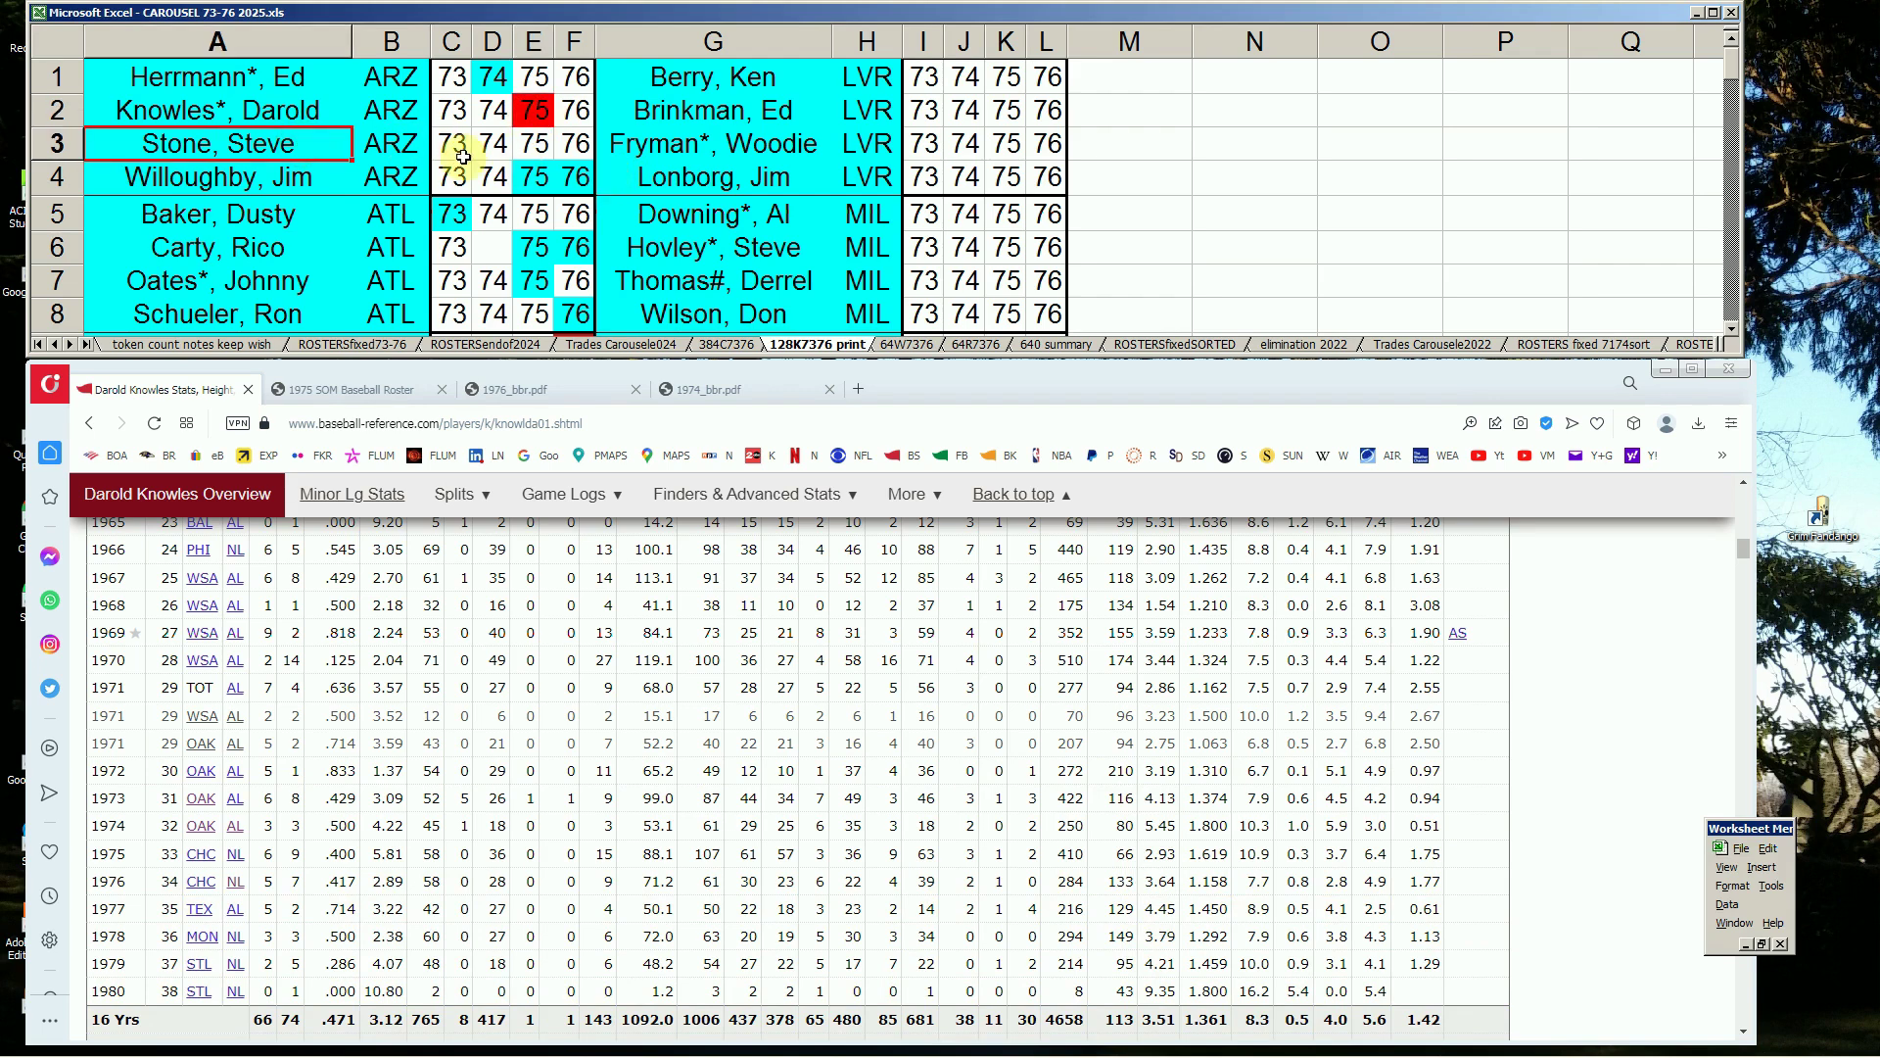
pyautogui.moveTo(458, 149); pyautogui.dragTo(558, 149)
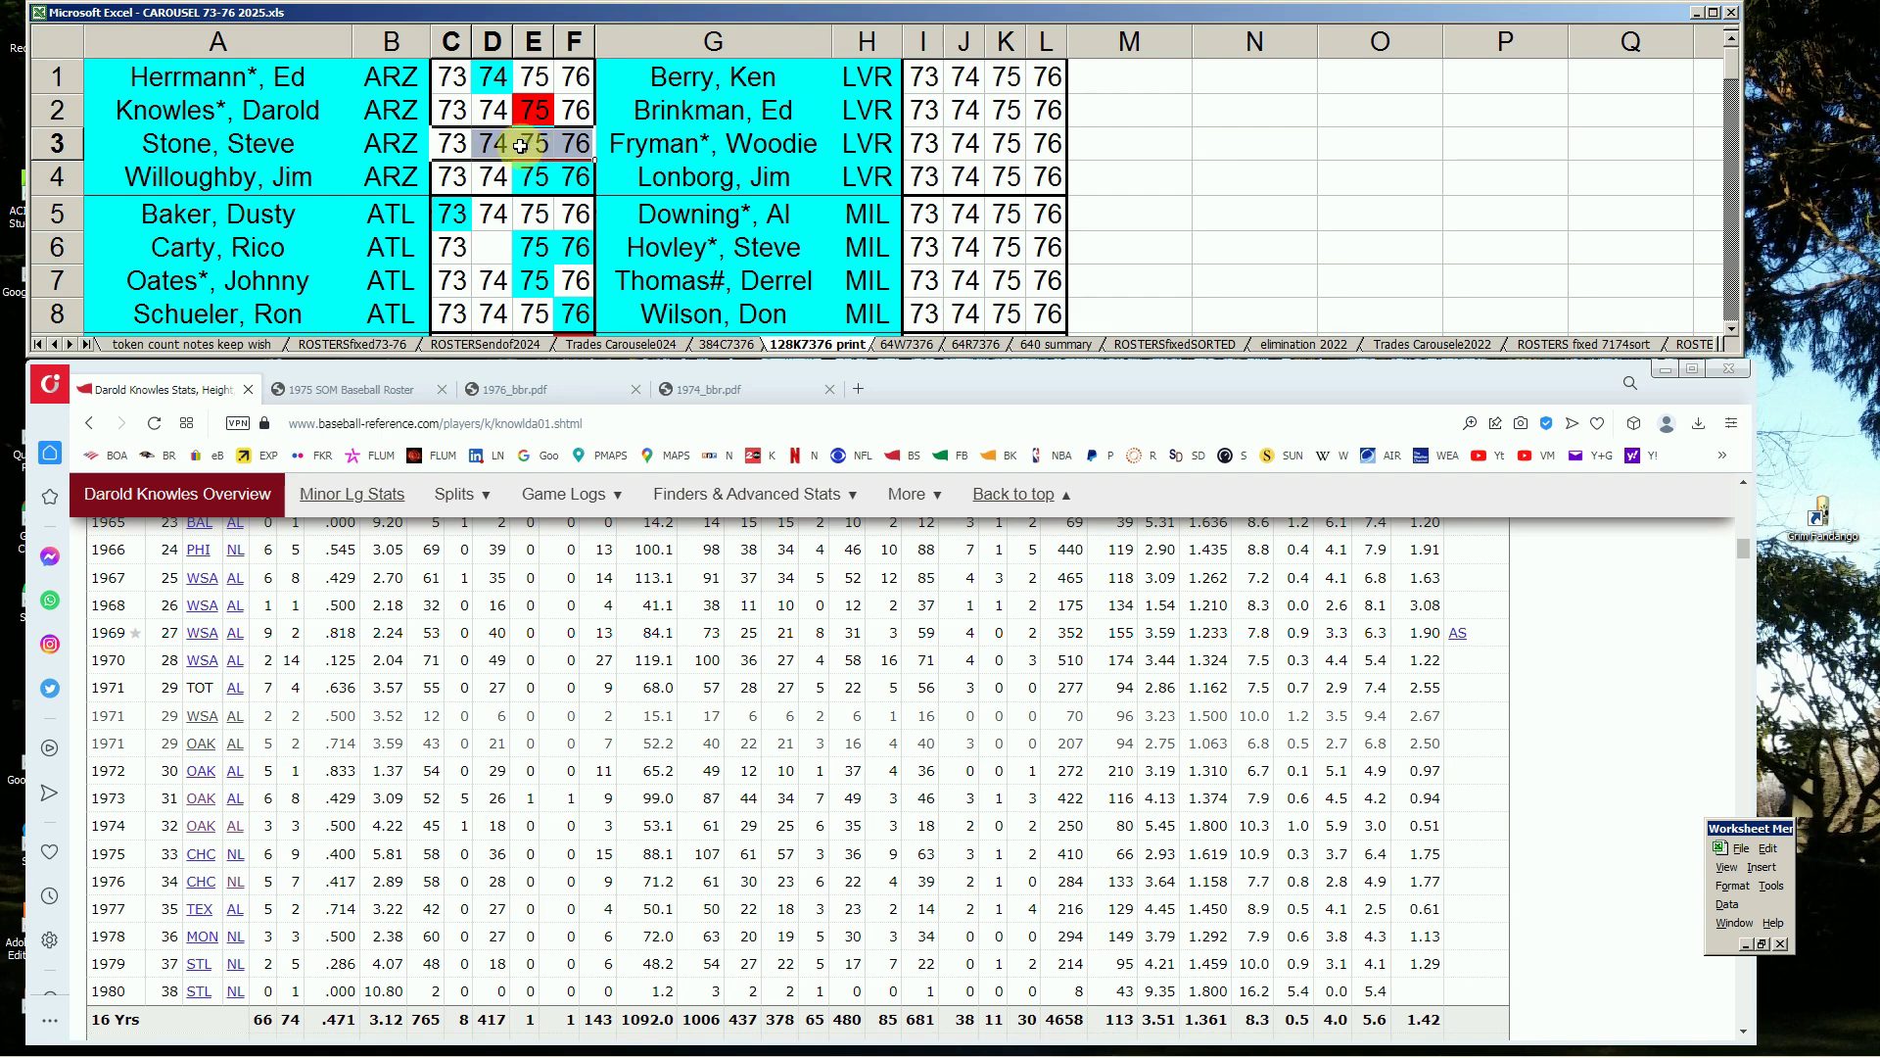
pyautogui.click(483, 181)
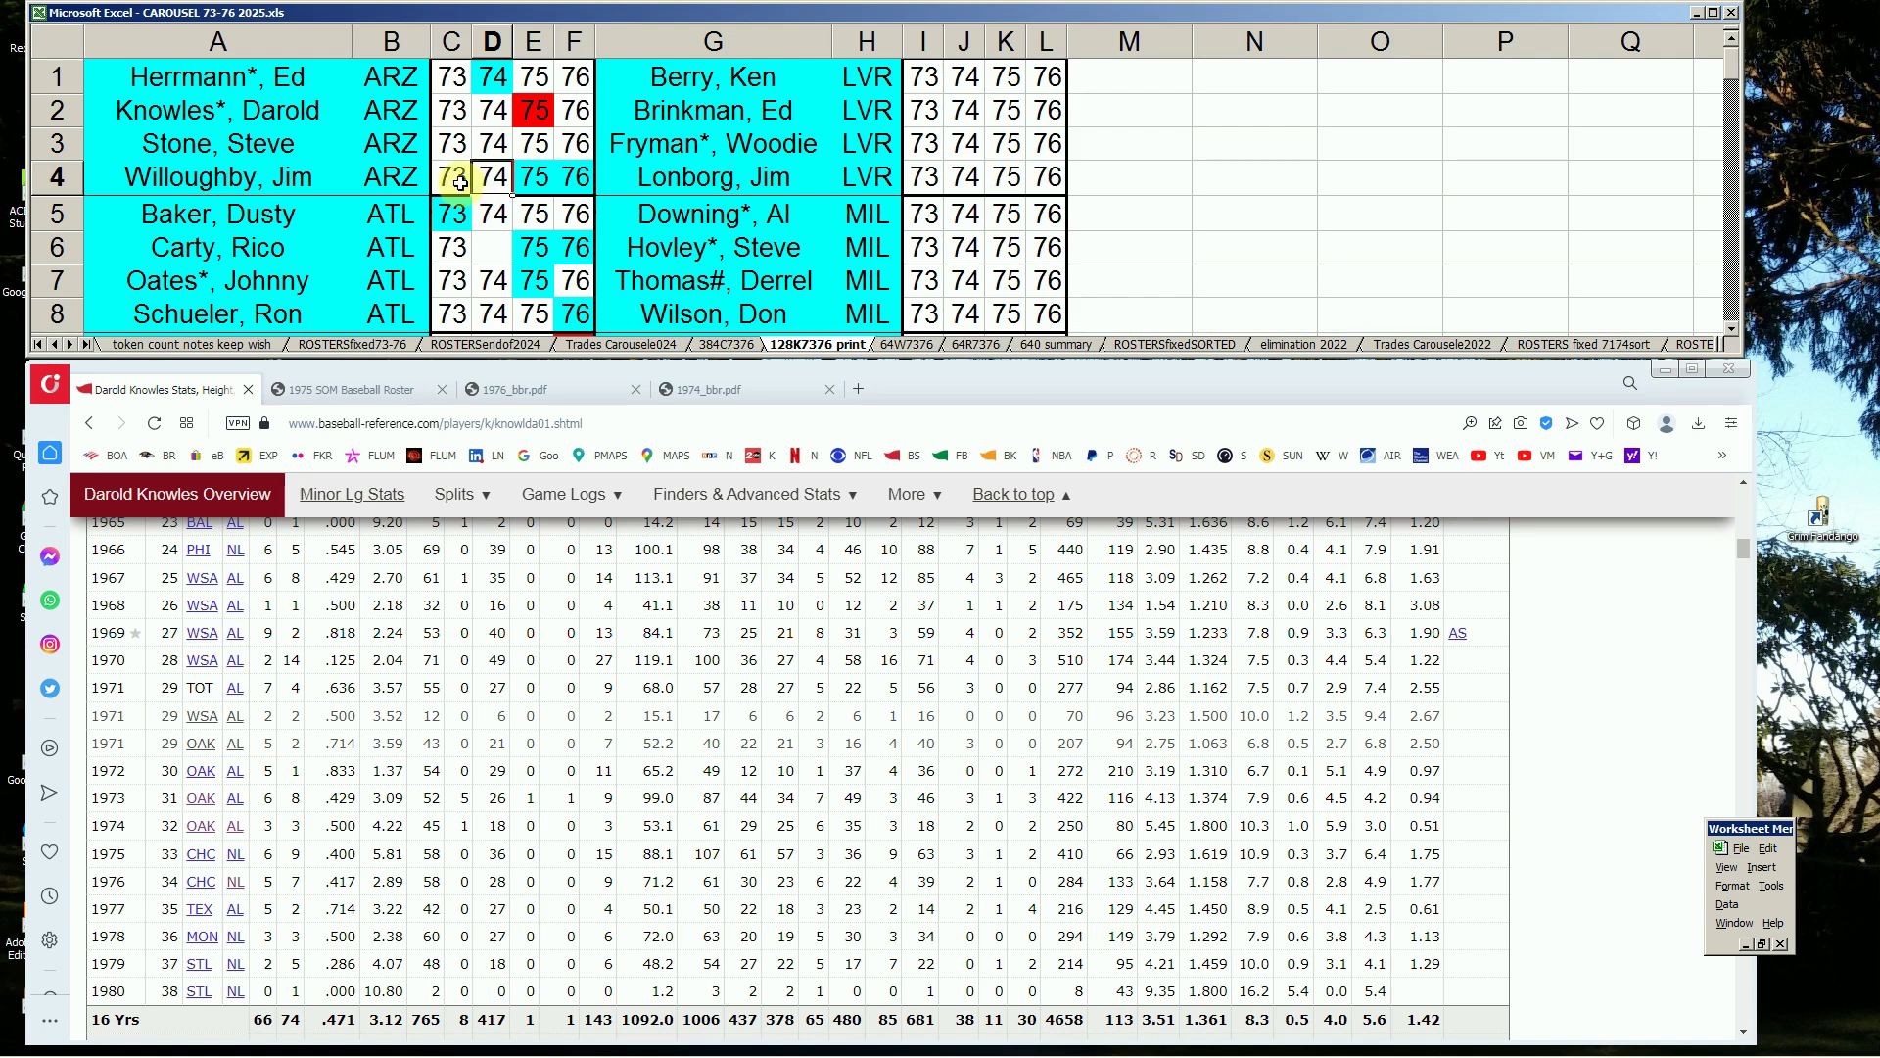
pyautogui.click(540, 177)
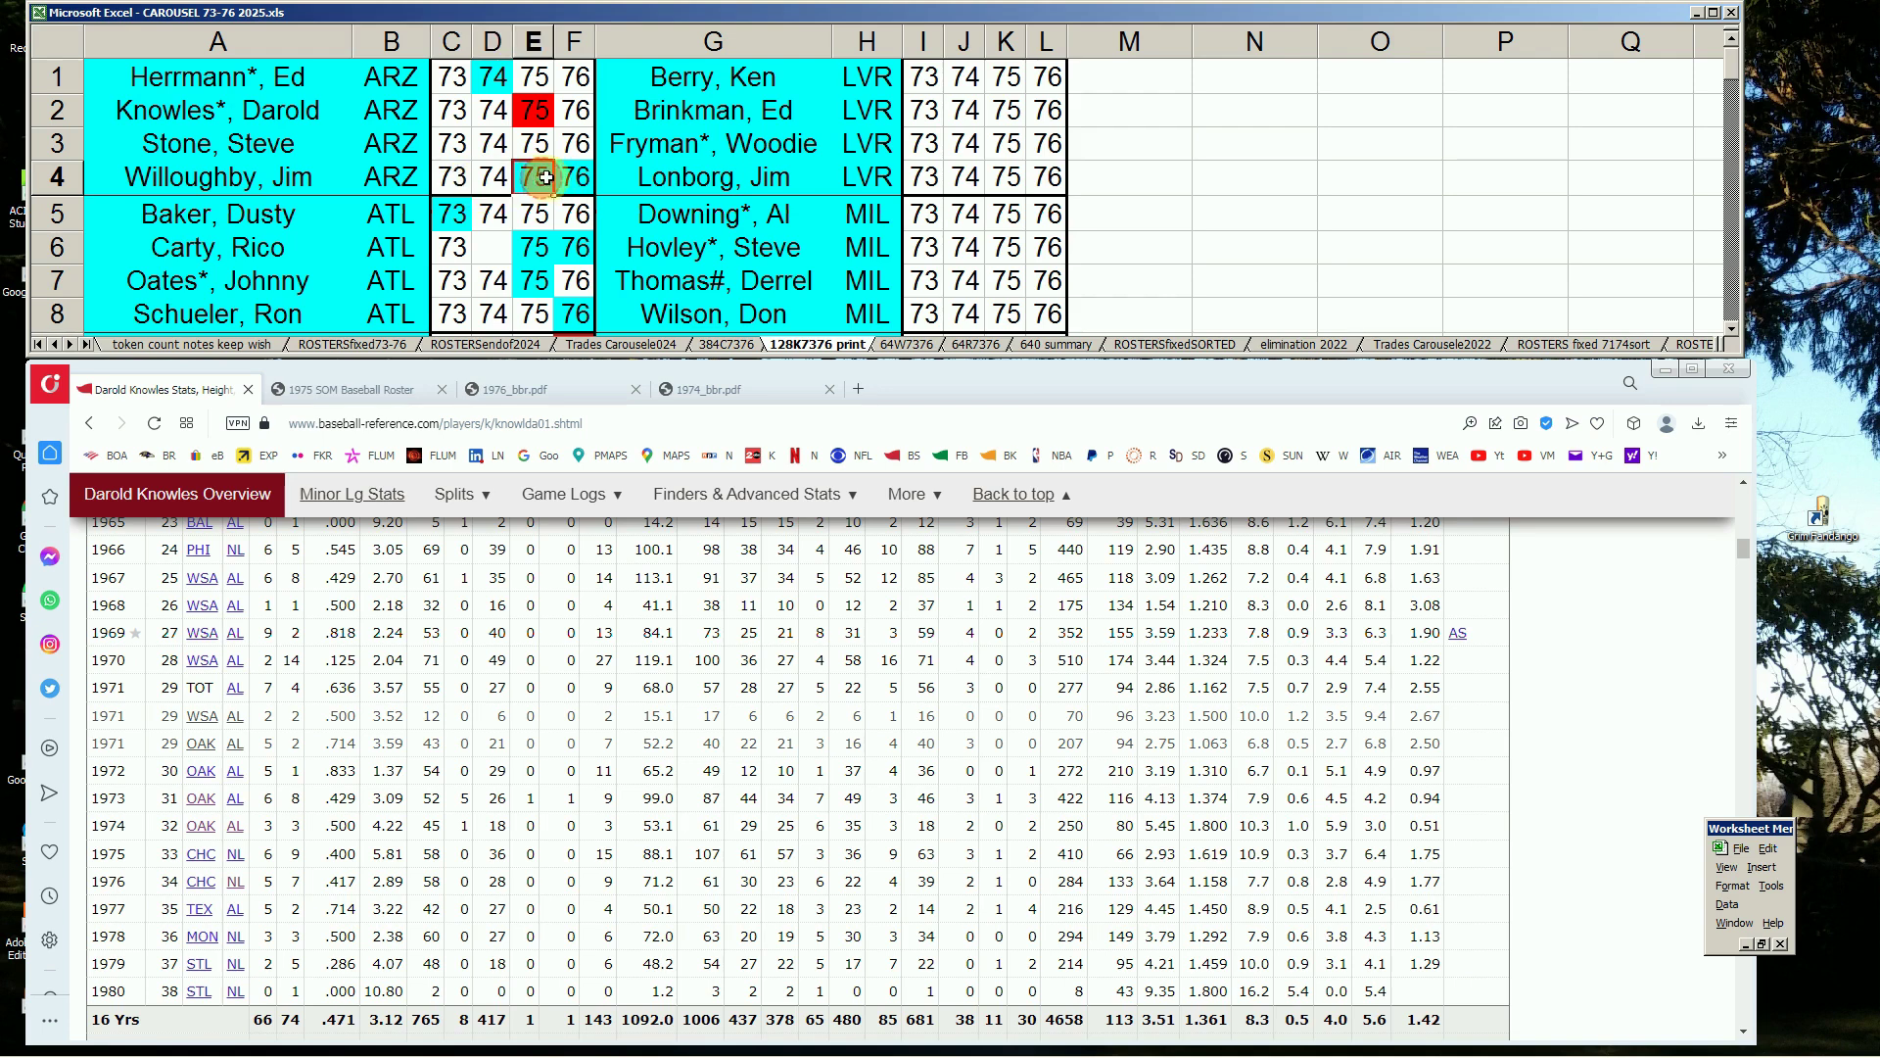
pyautogui.moveTo(540, 177); pyautogui.dragTo(588, 183)
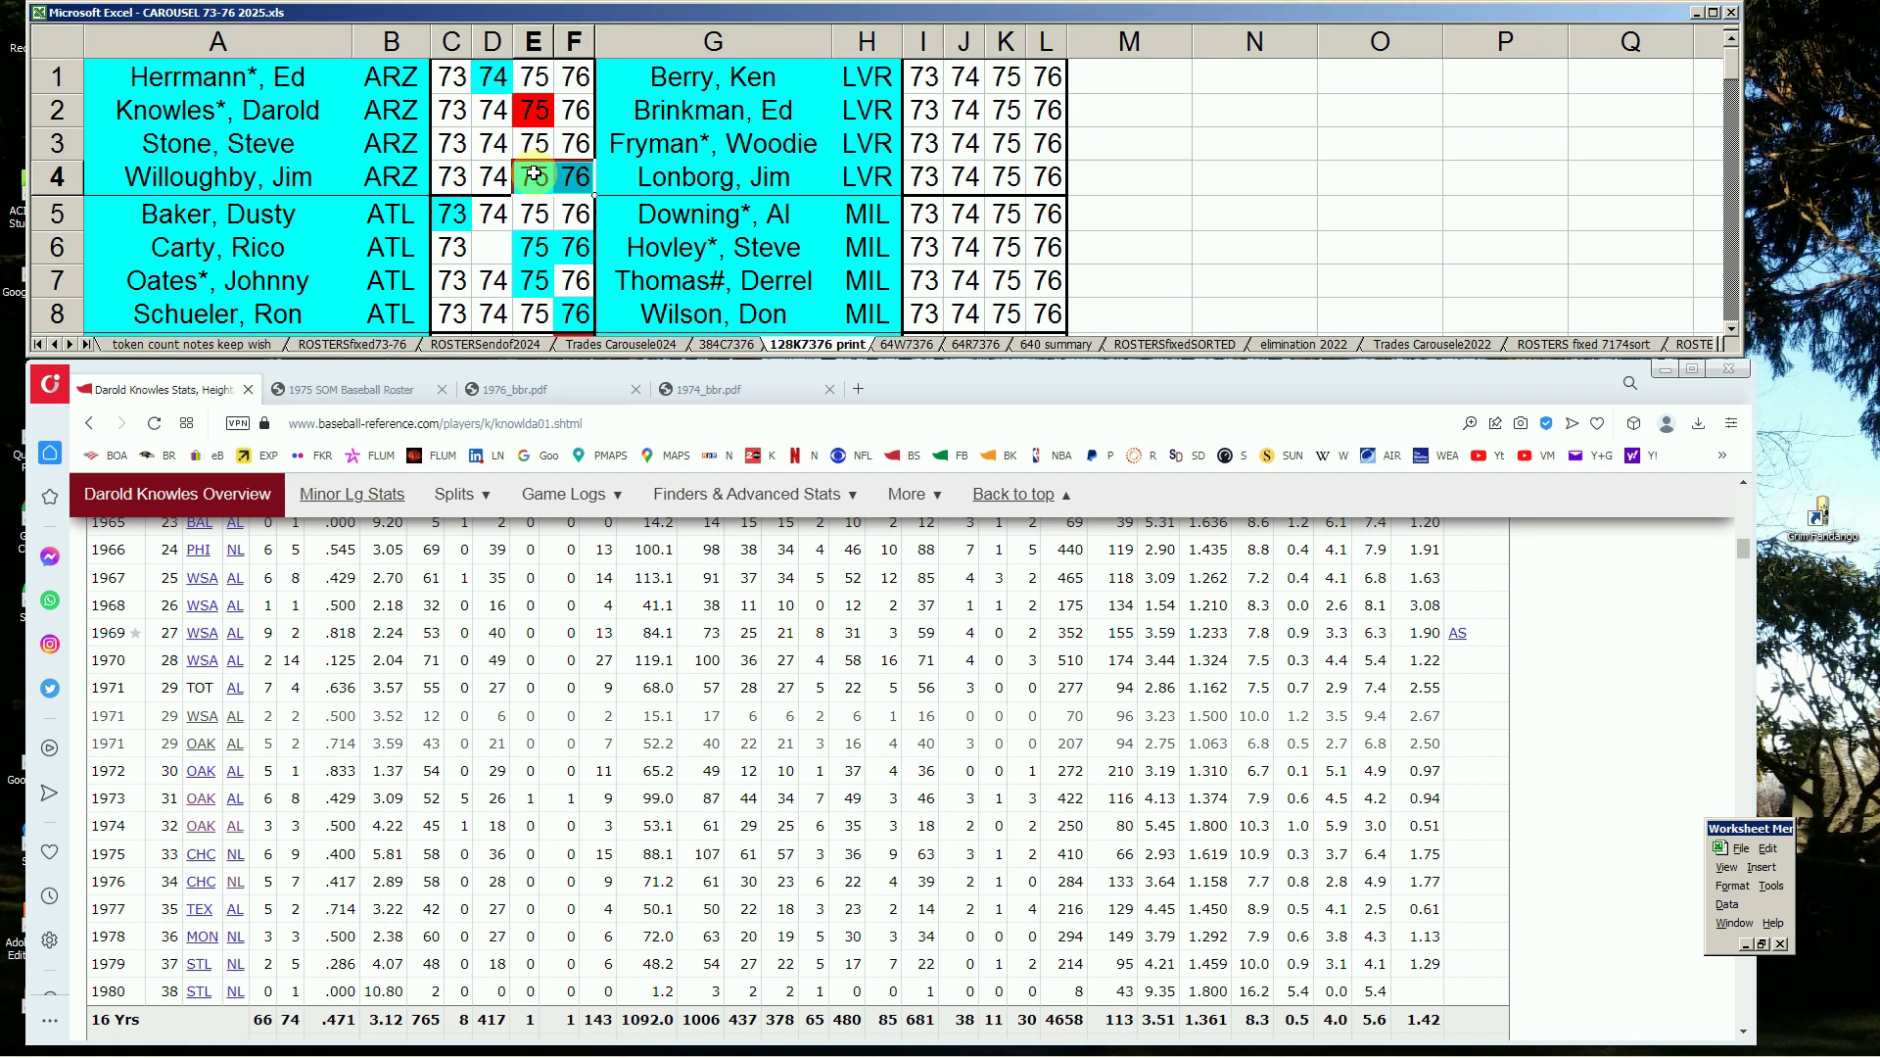
# - Recheck the Arizona group season by season, from Herrmann's 74 cell through Willoughby's 75 cell
pyautogui.click(493, 143)
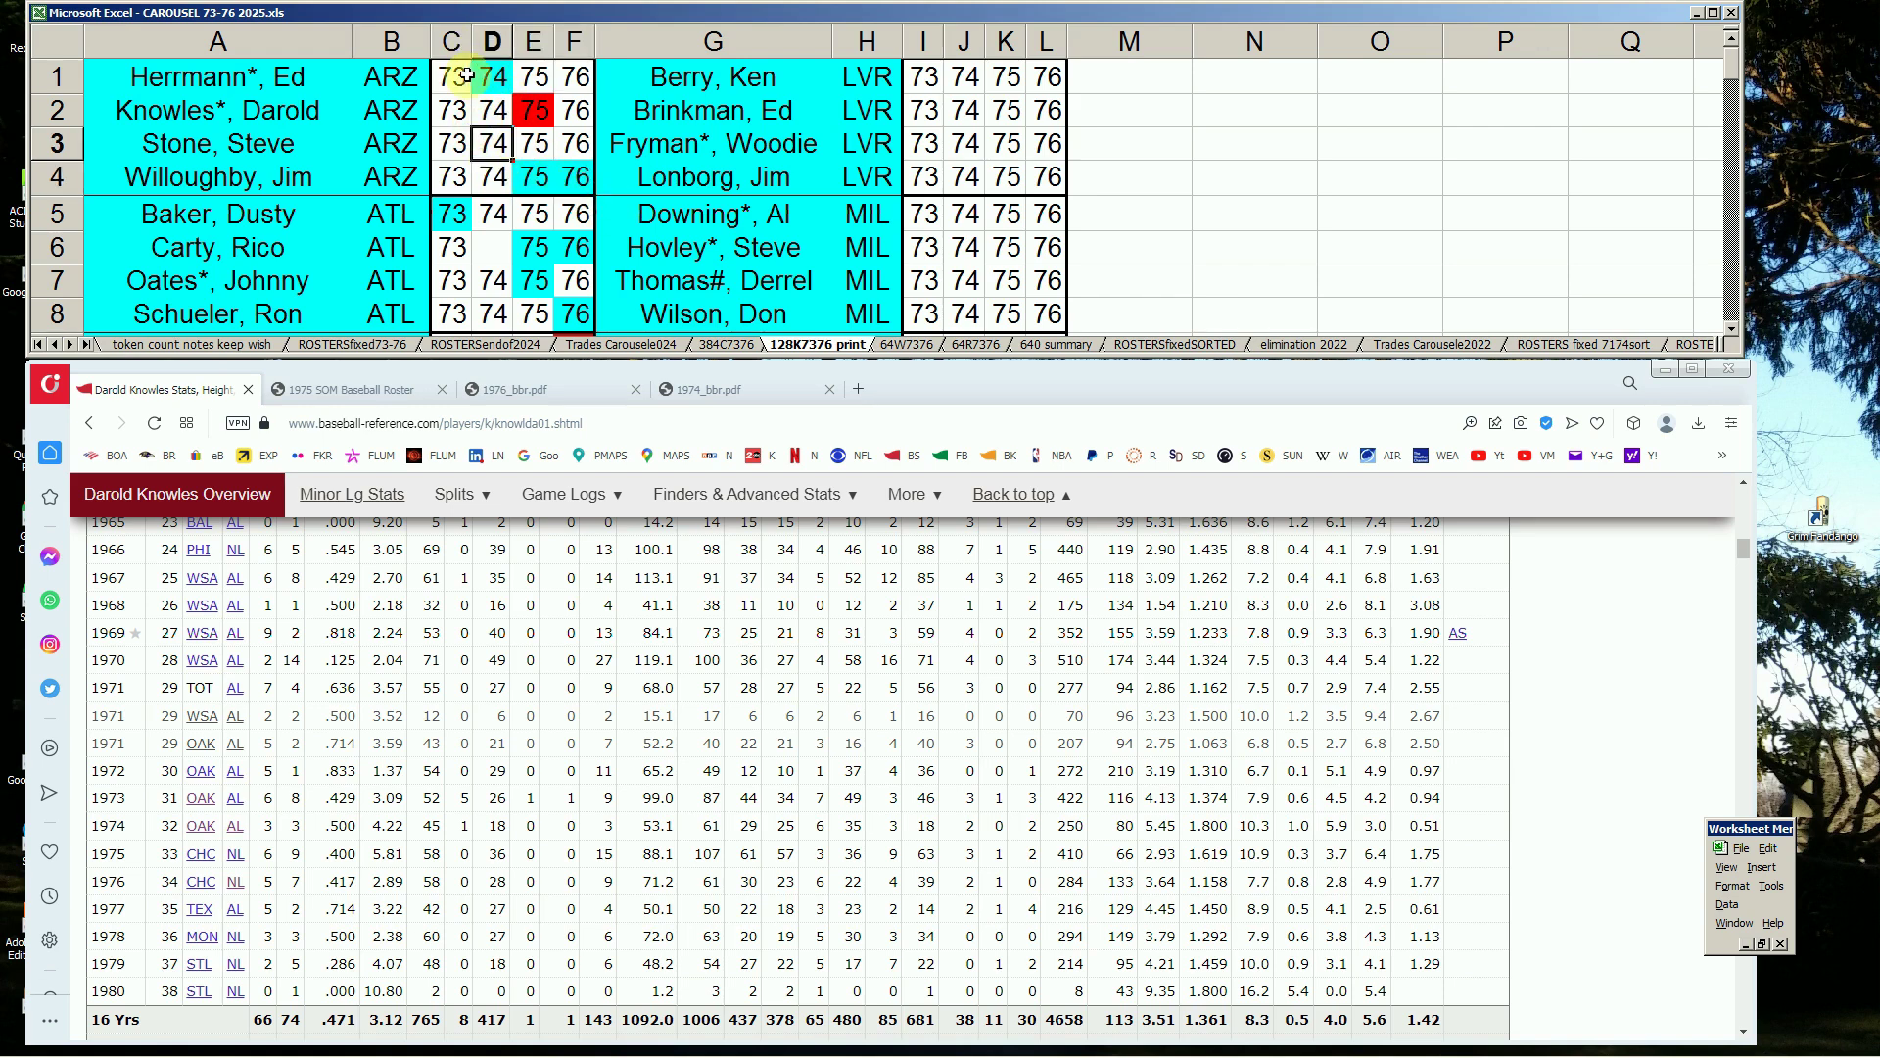
pyautogui.click(490, 76)
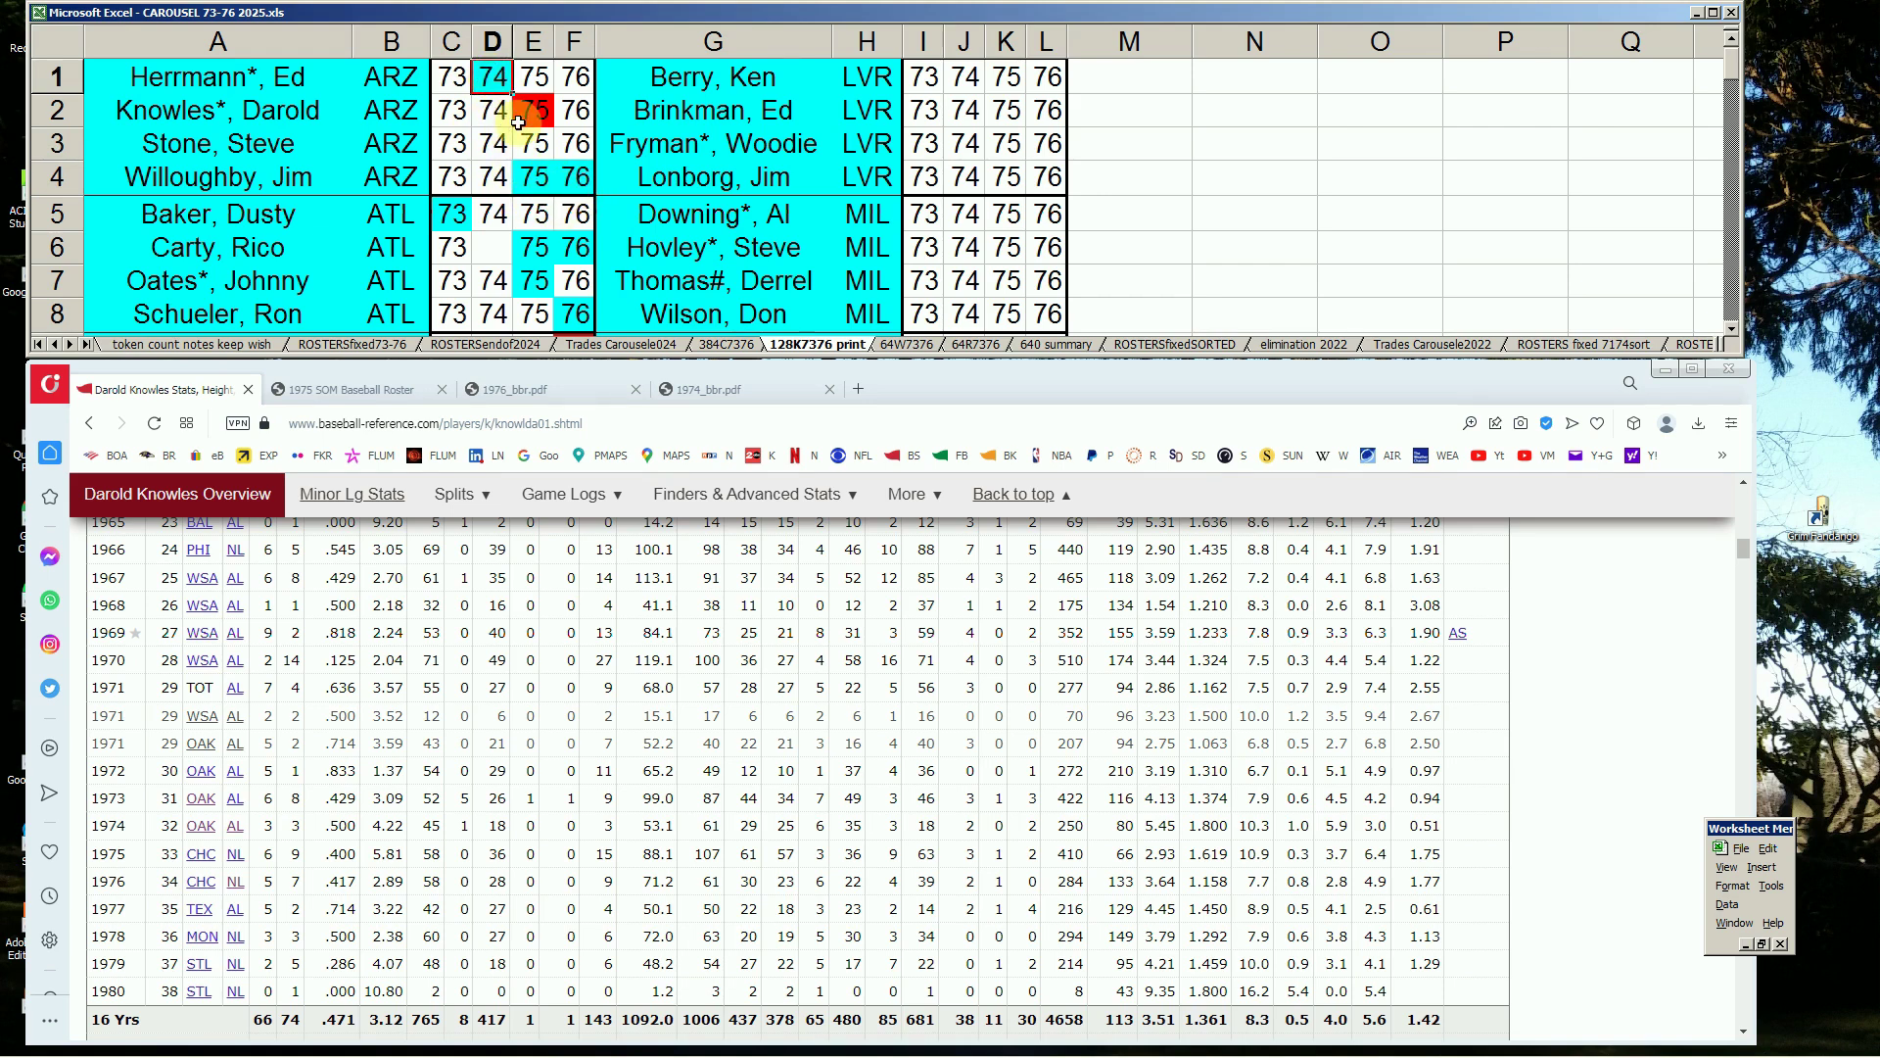
pyautogui.click(534, 109)
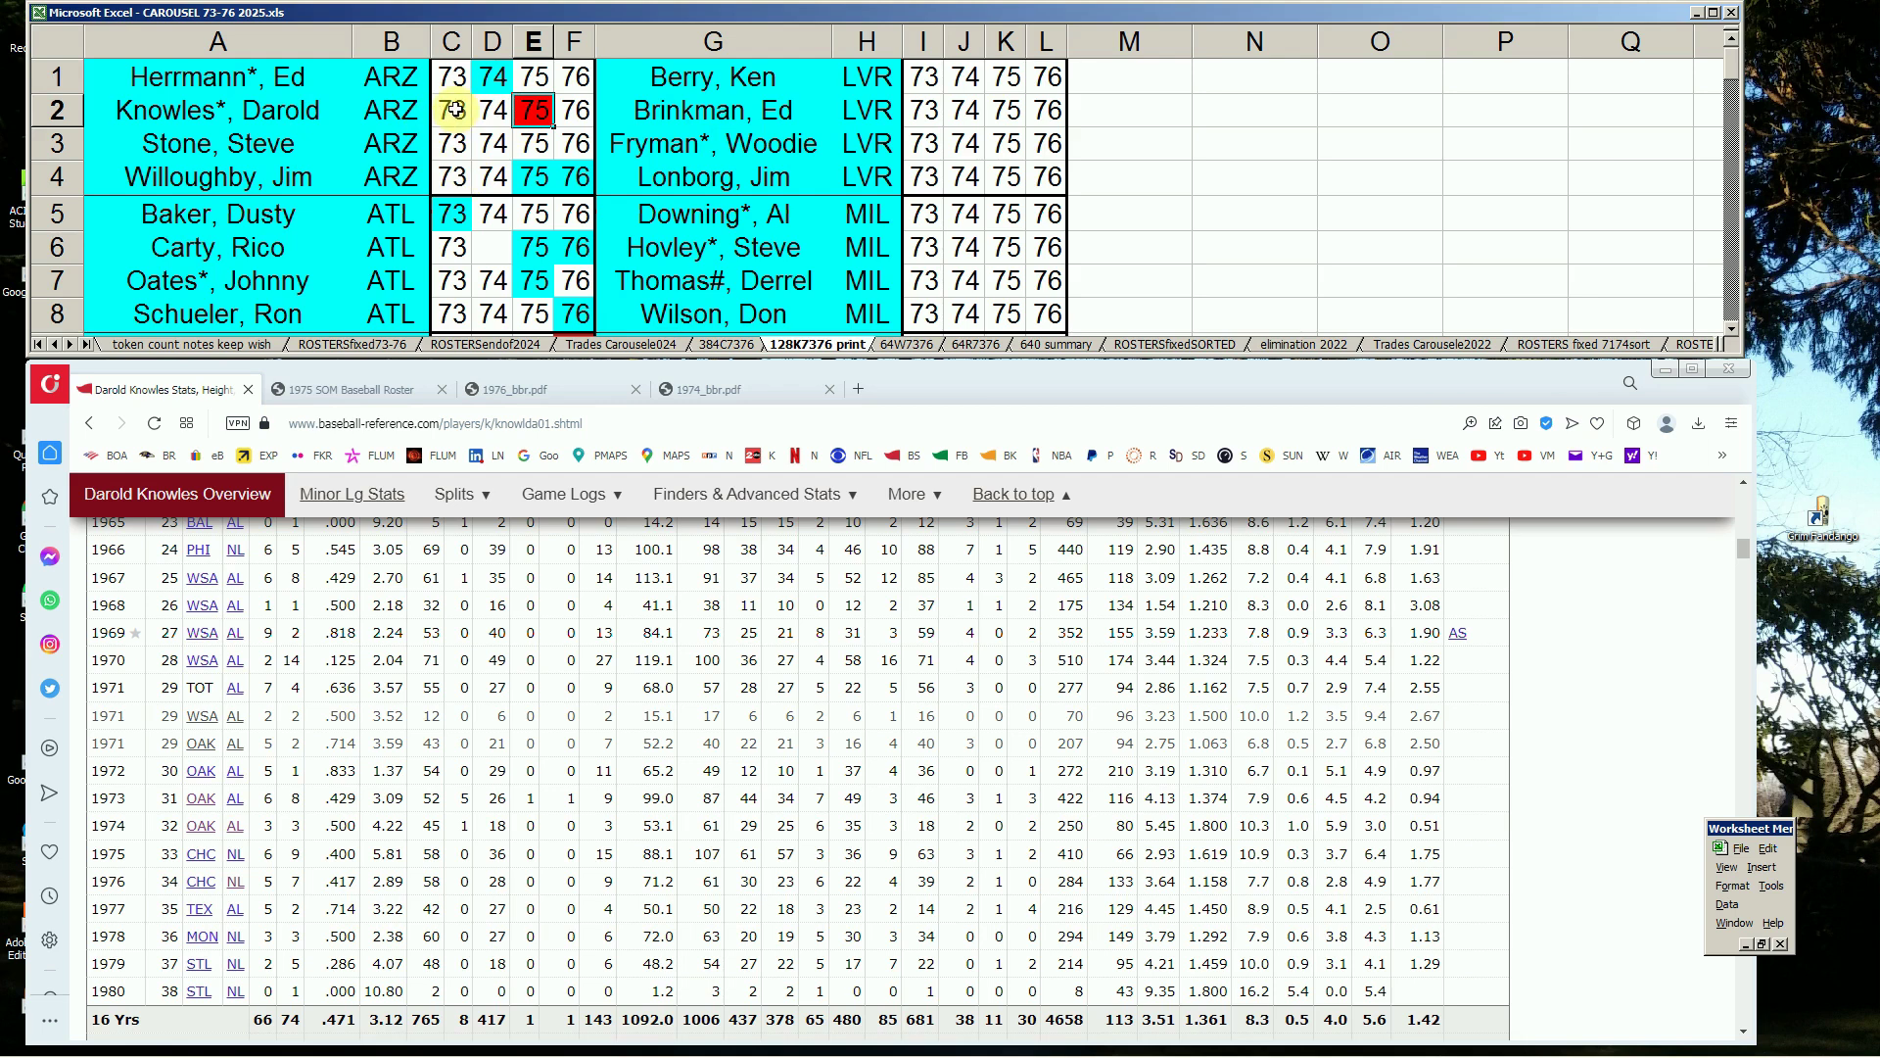
pyautogui.click(453, 141)
pyautogui.click(574, 141)
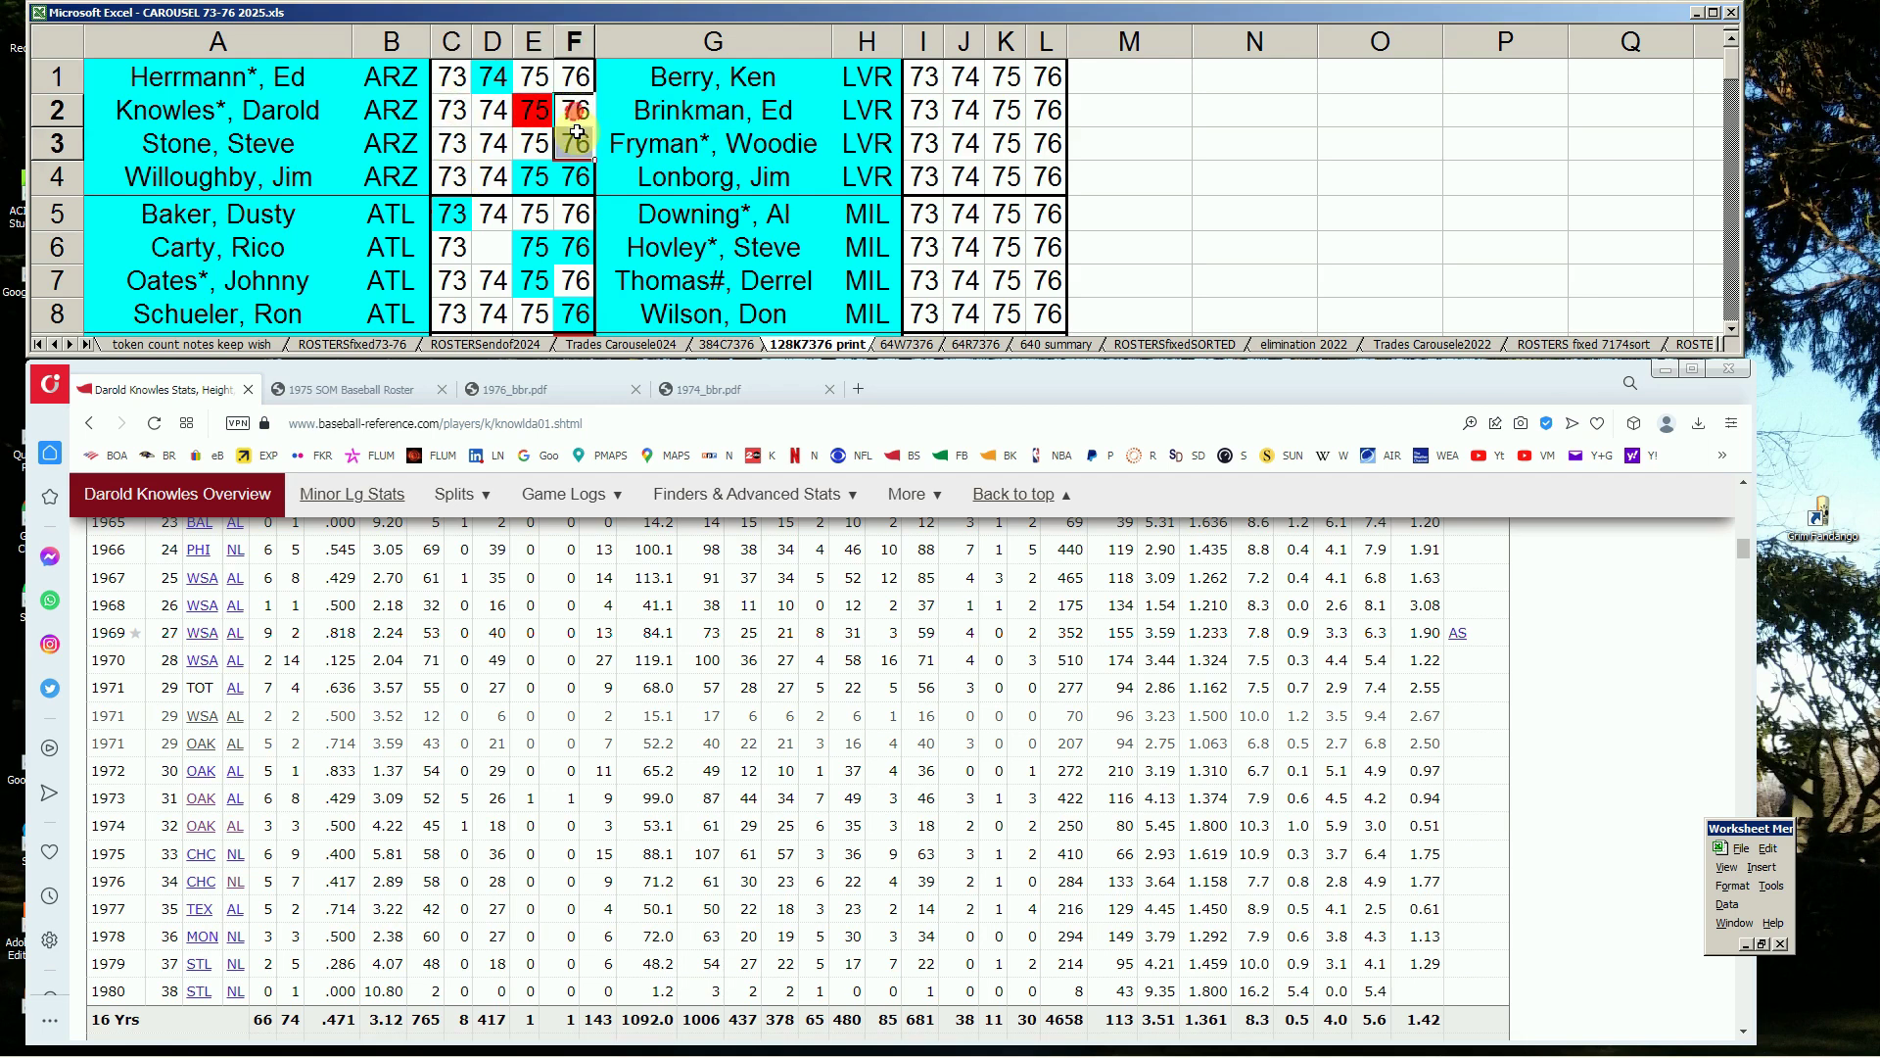
pyautogui.click(535, 178)
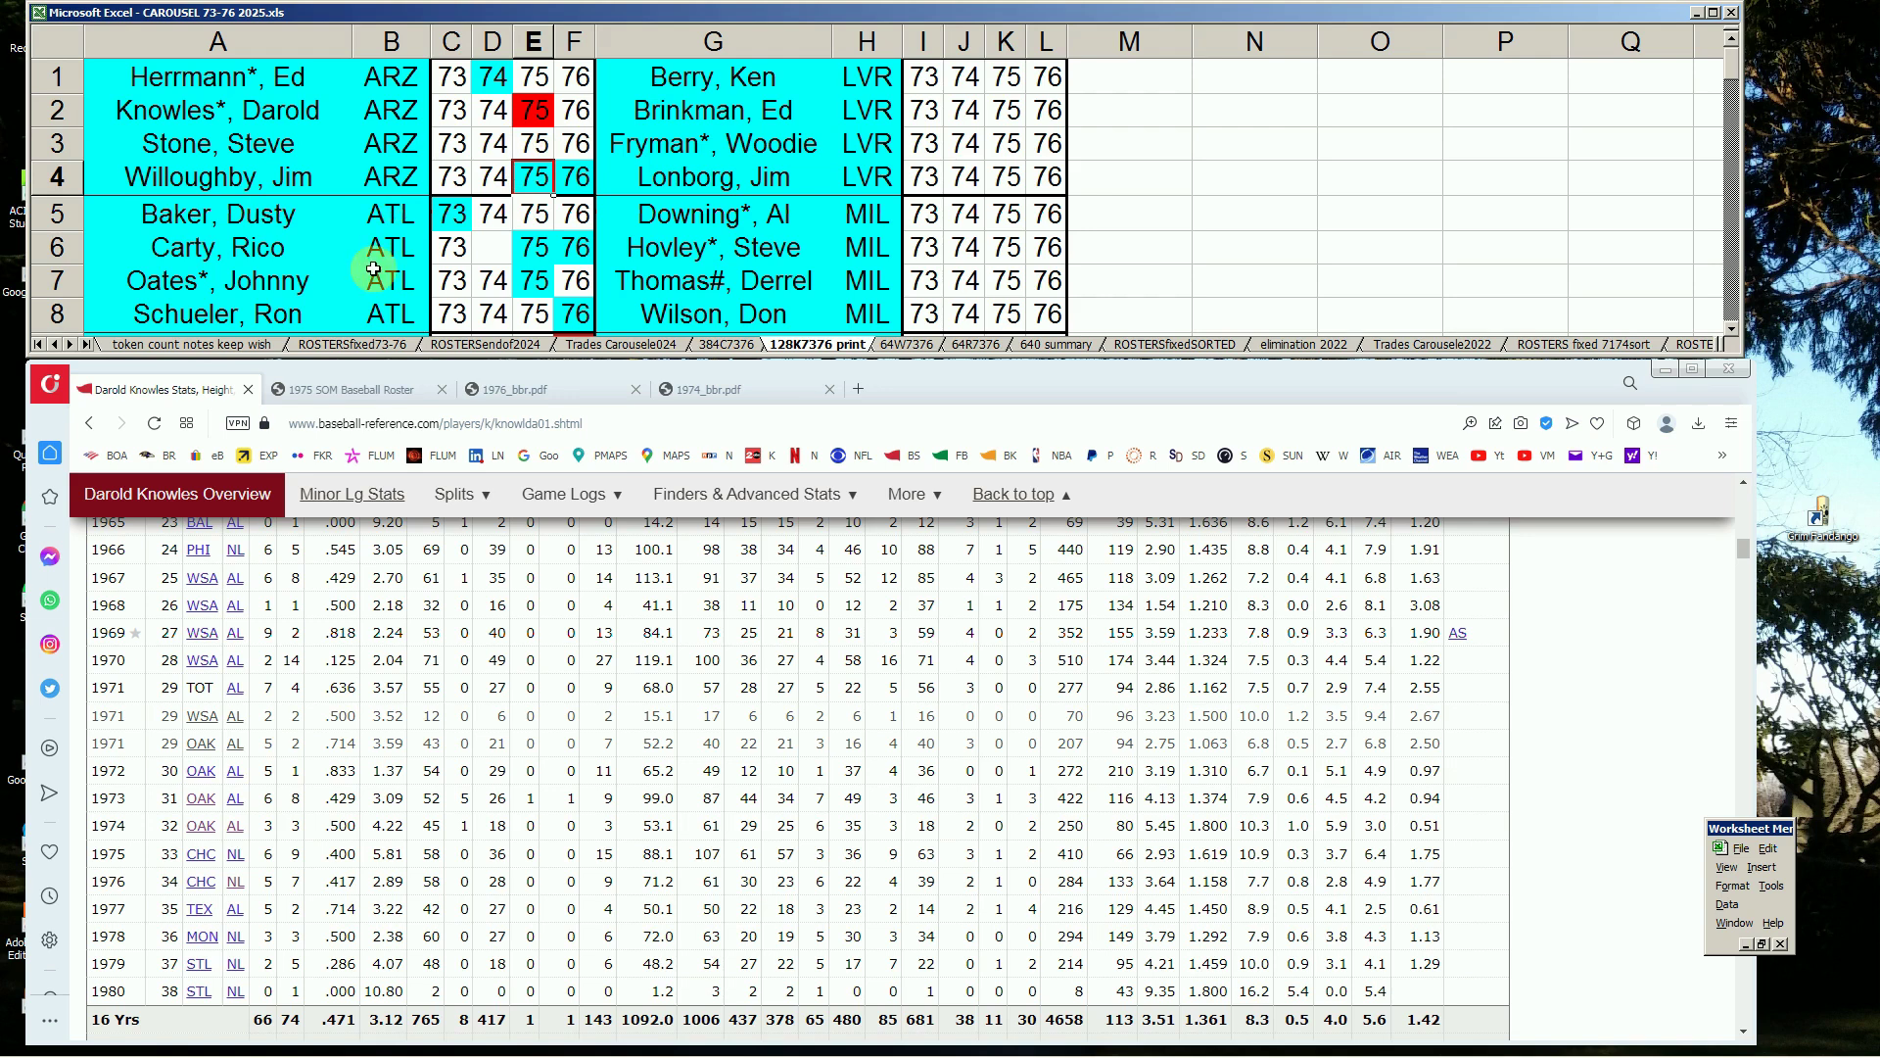
# - Review Dusty Baker's and Rico Carty's 73 to 76 season cells in the Atlanta rows
pyautogui.click(451, 218)
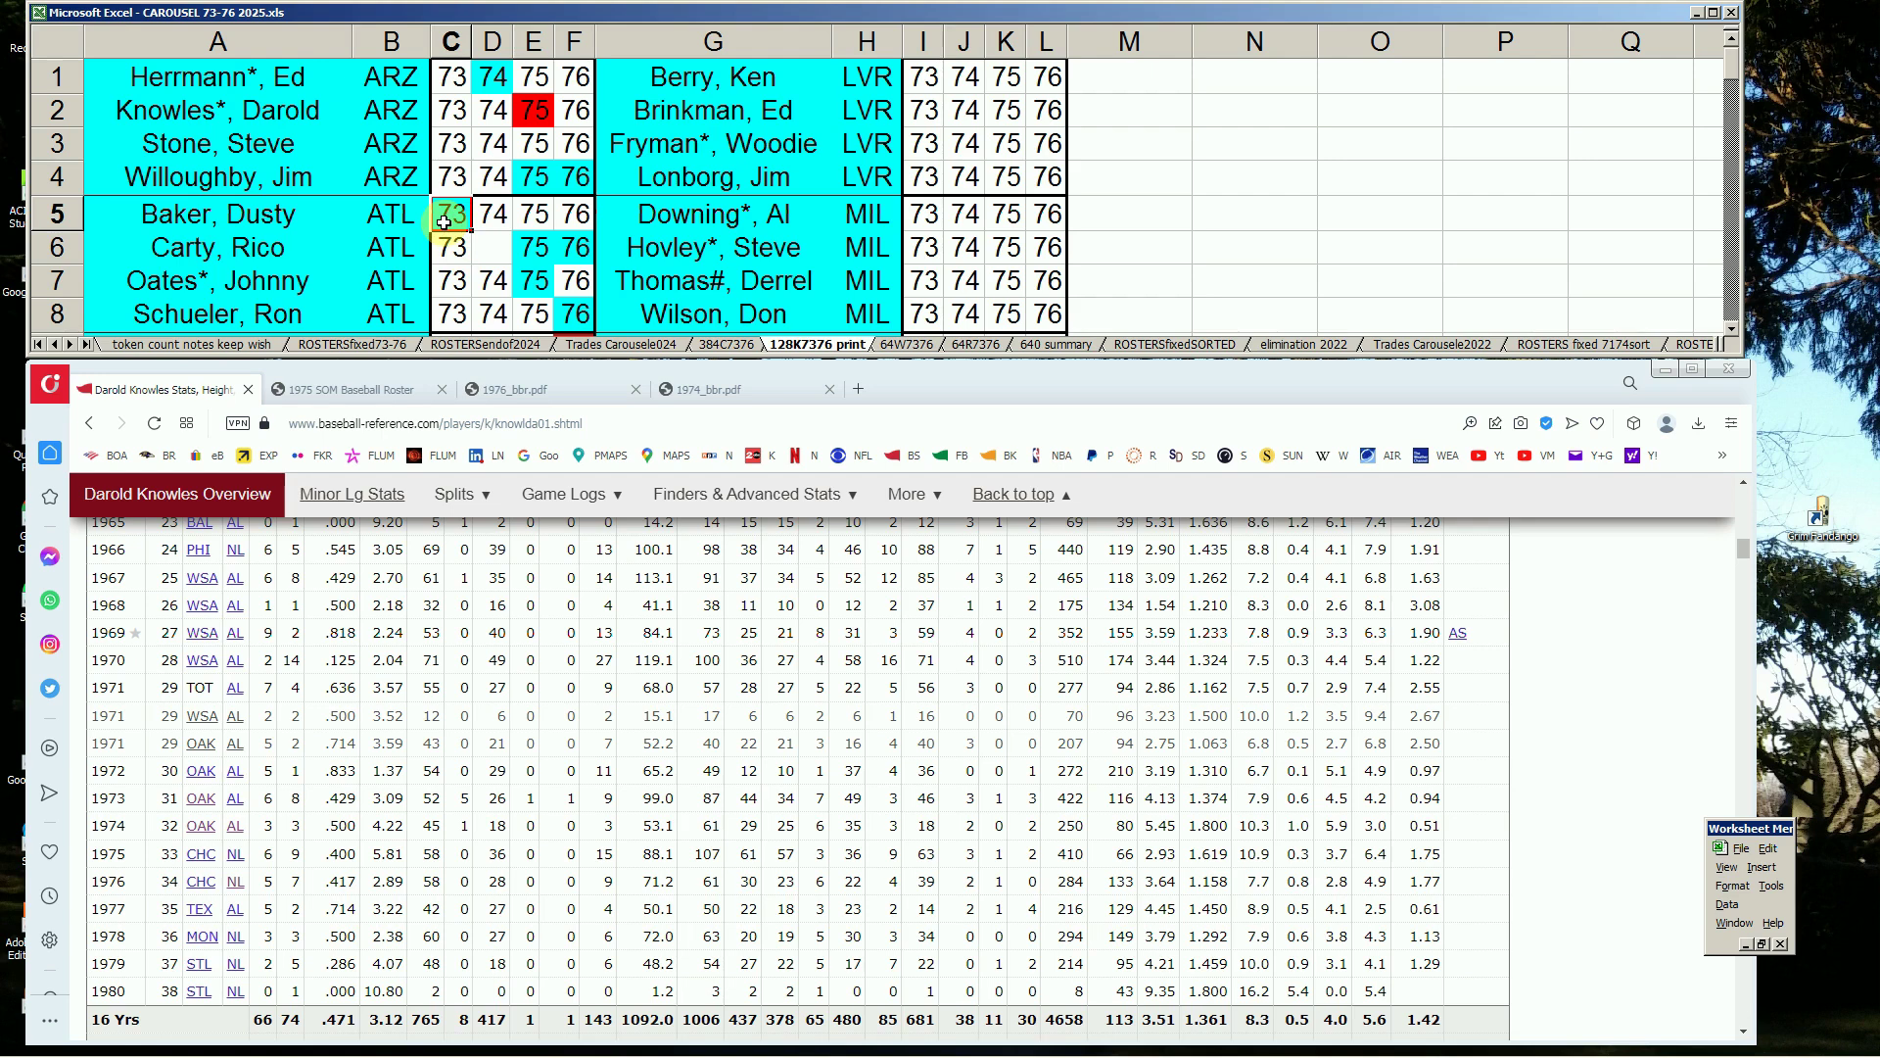
pyautogui.moveTo(492, 213)
pyautogui.mouseDown()
pyautogui.moveTo(566, 209)
pyautogui.moveTo(541, 215)
pyautogui.mouseUp()
pyautogui.click(575, 214)
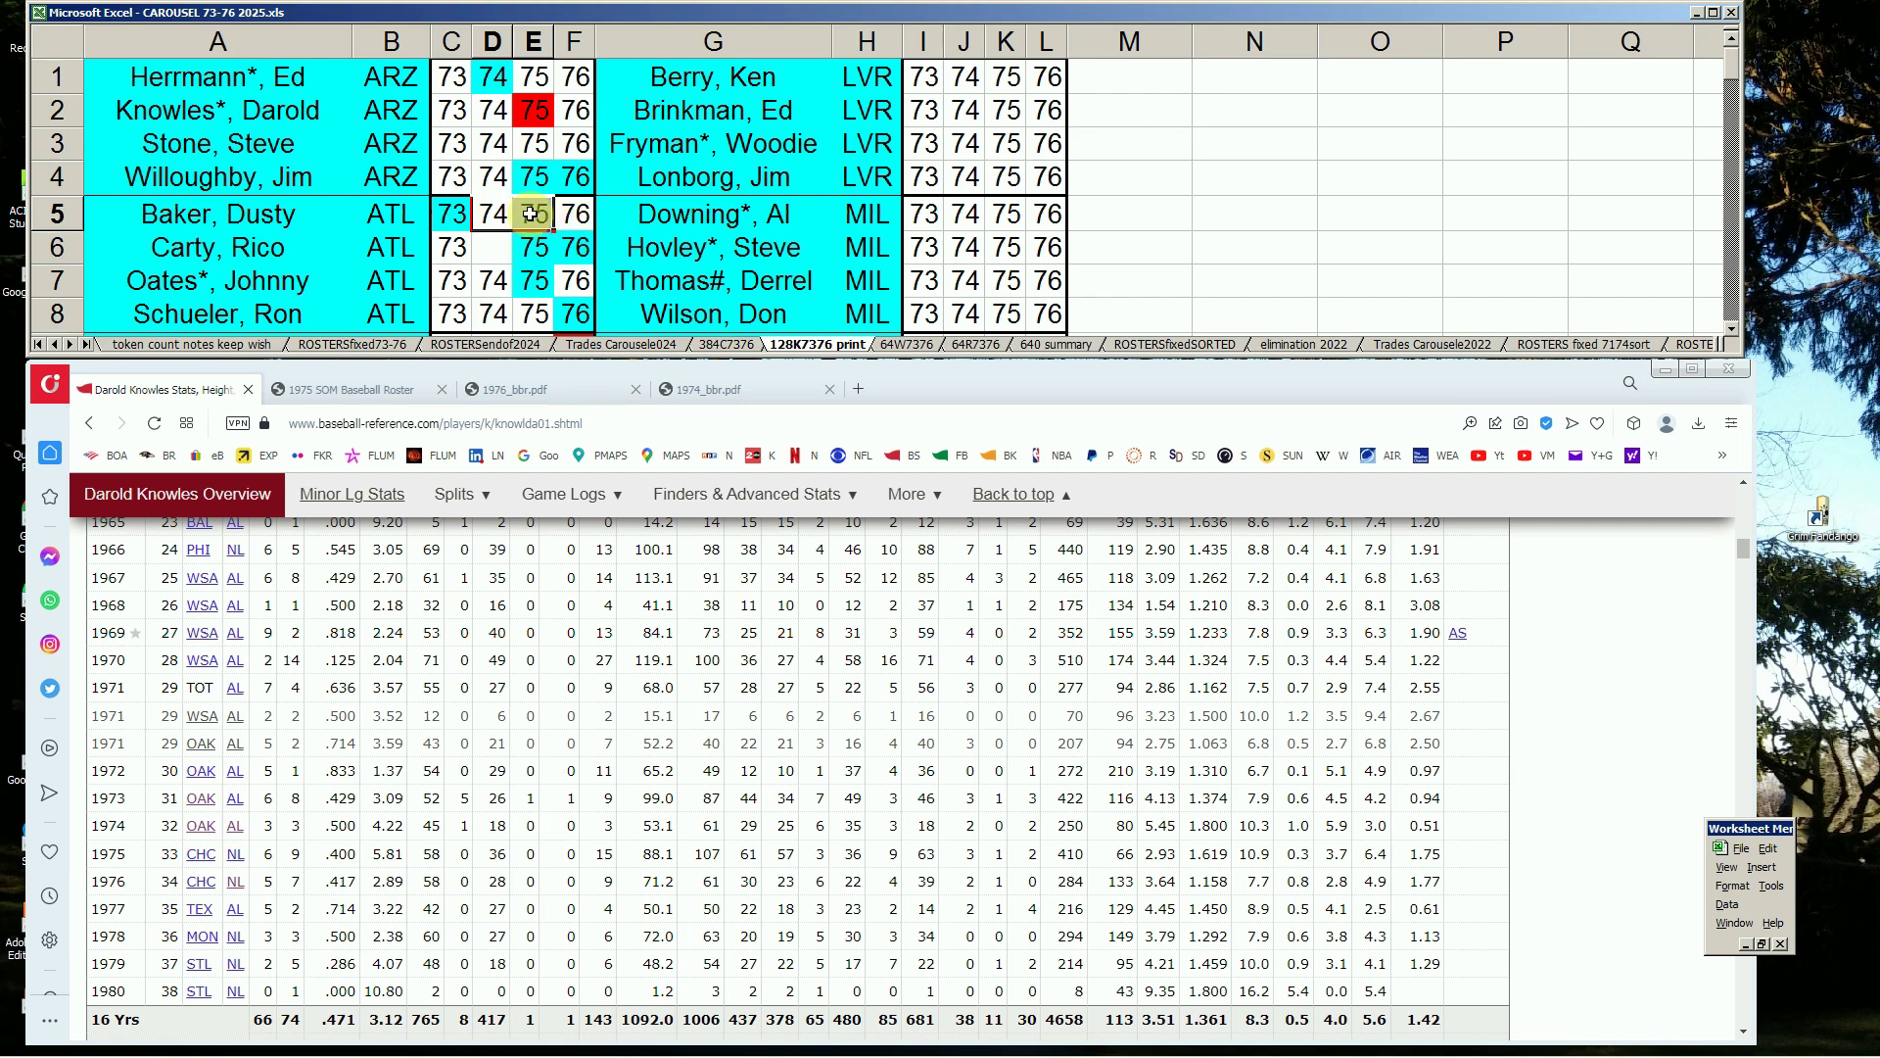
pyautogui.click(450, 213)
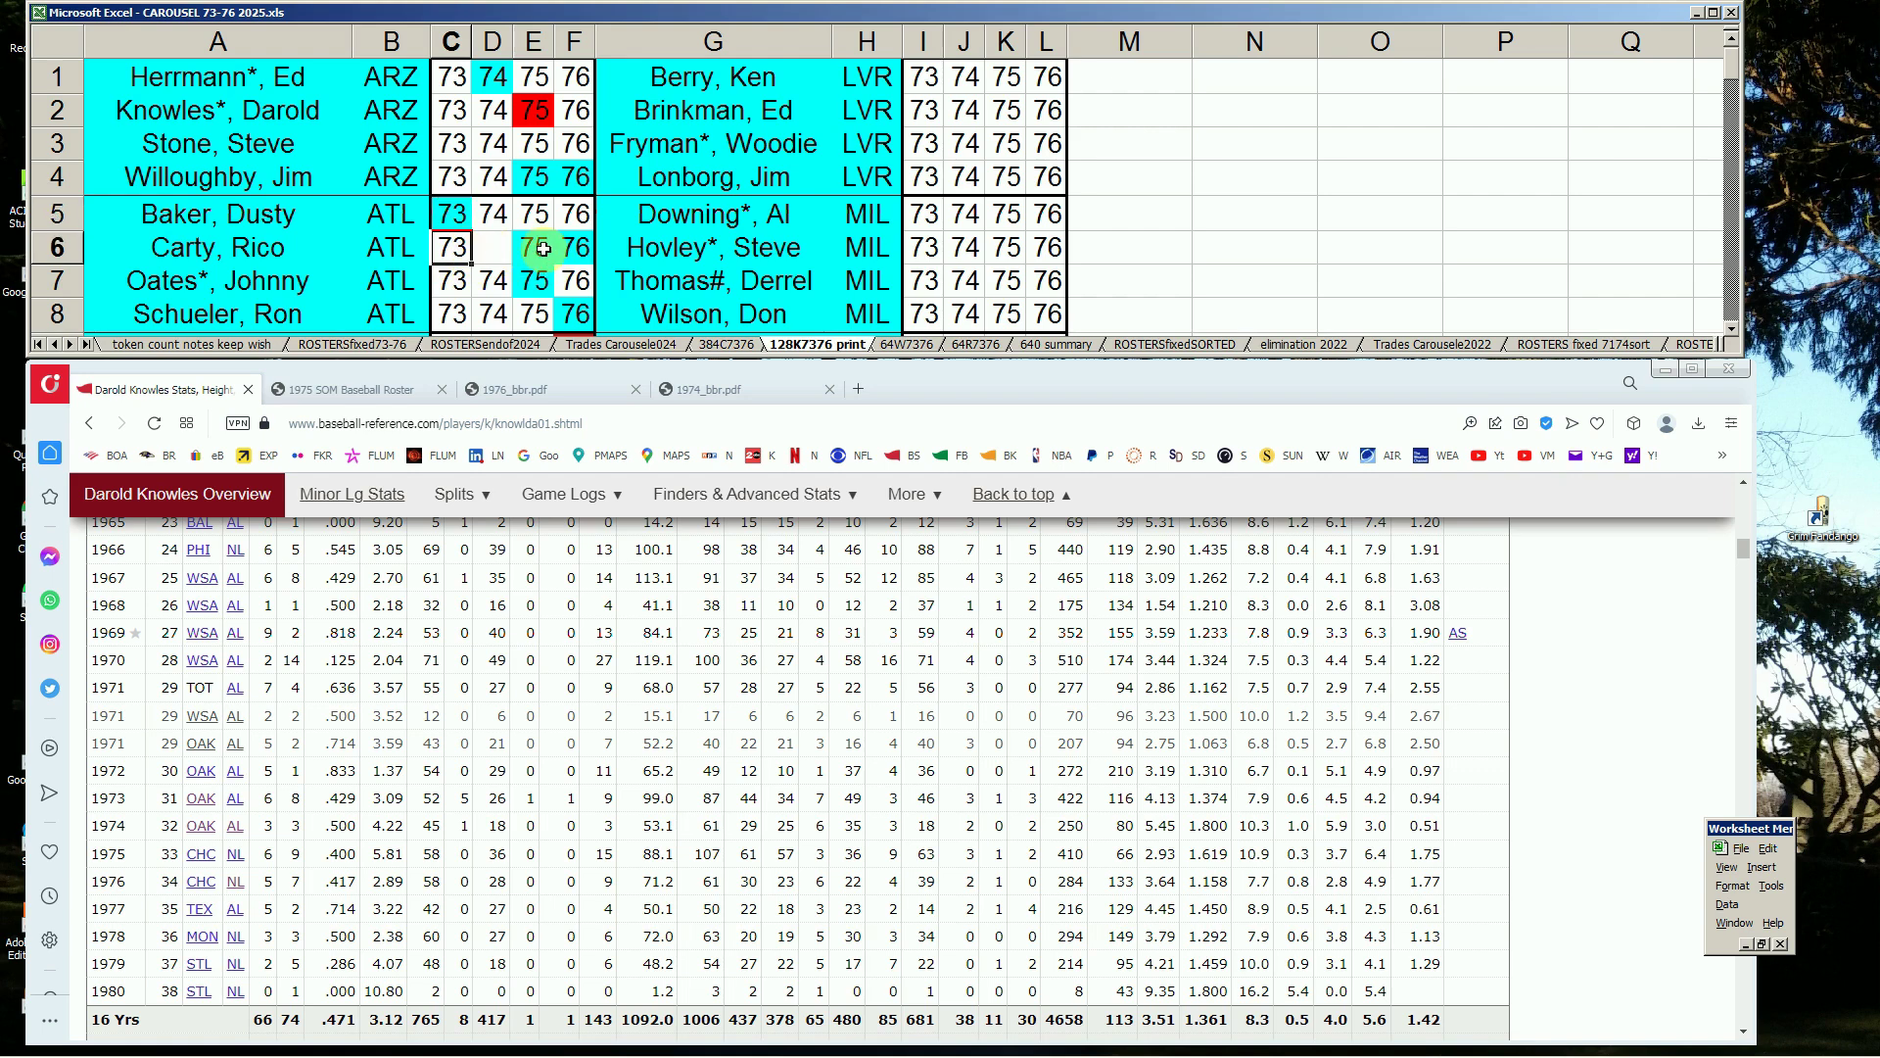
pyautogui.moveTo(534, 247); pyautogui.dragTo(573, 246)
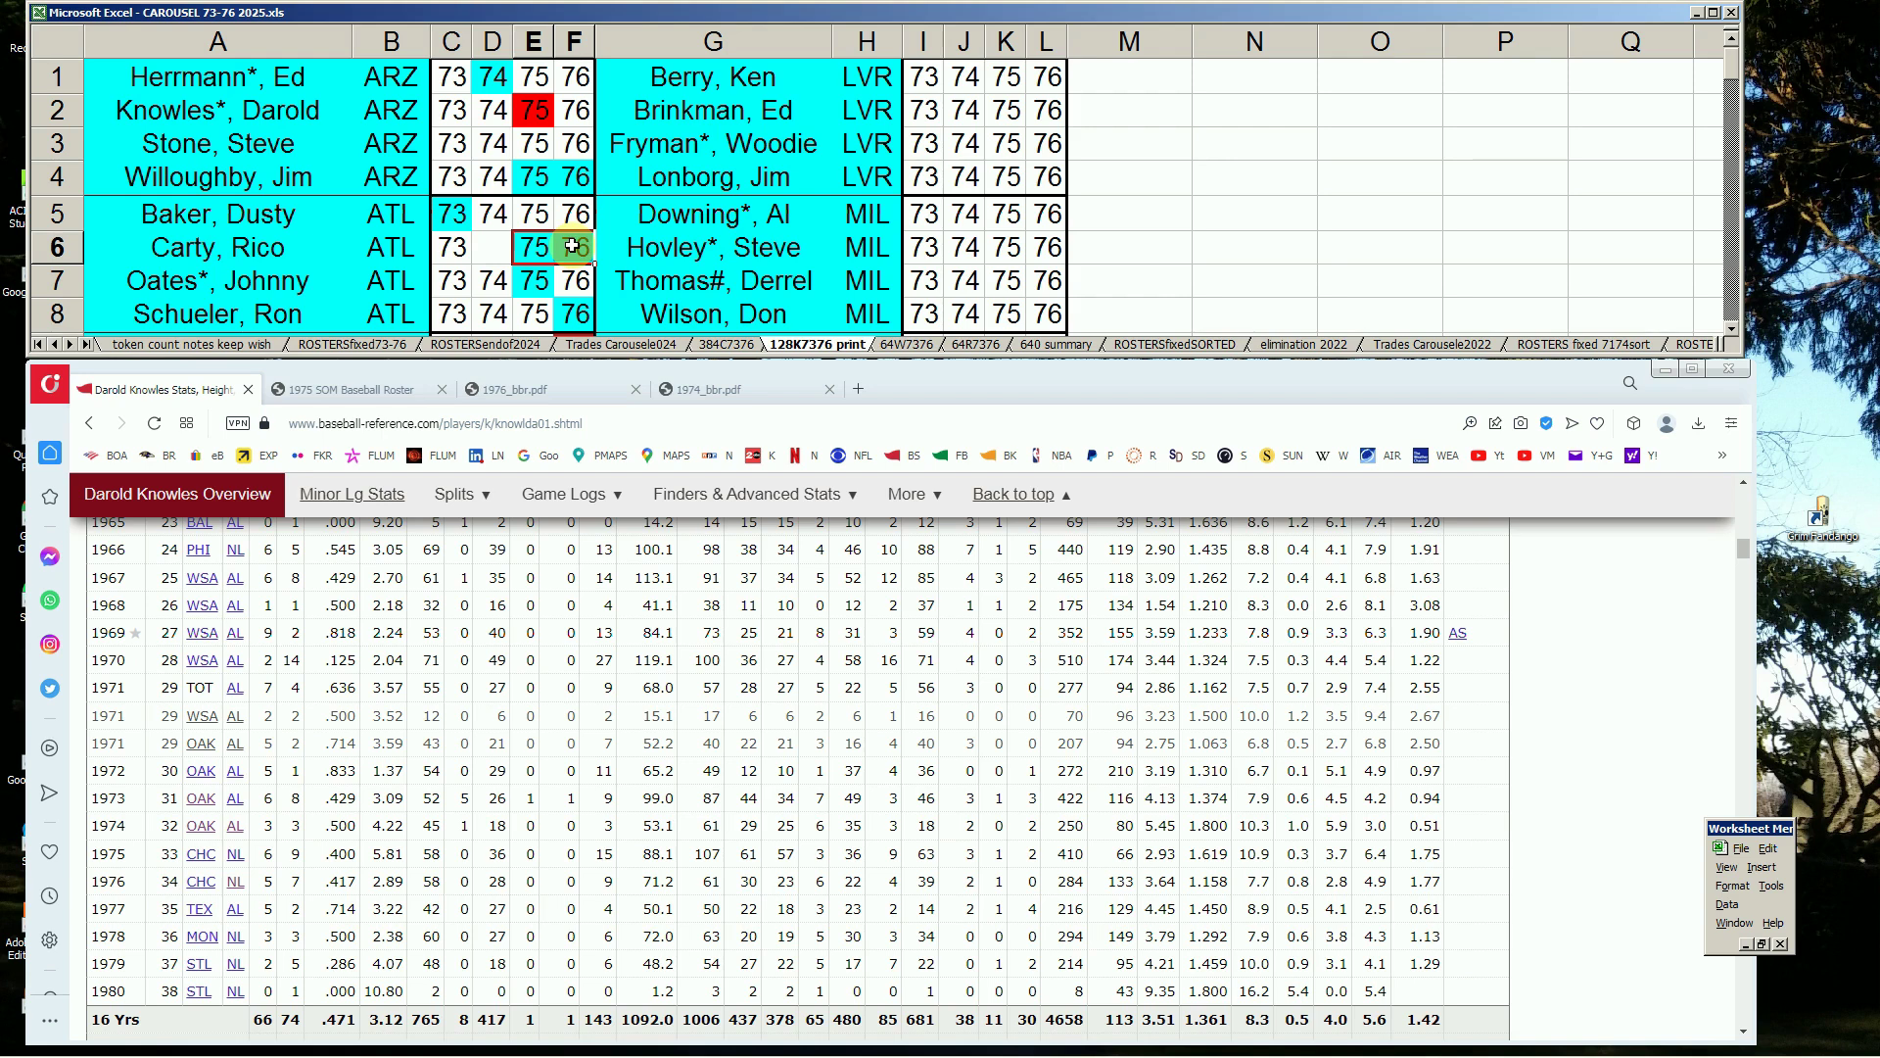
pyautogui.scroll(-1, 561, 311)
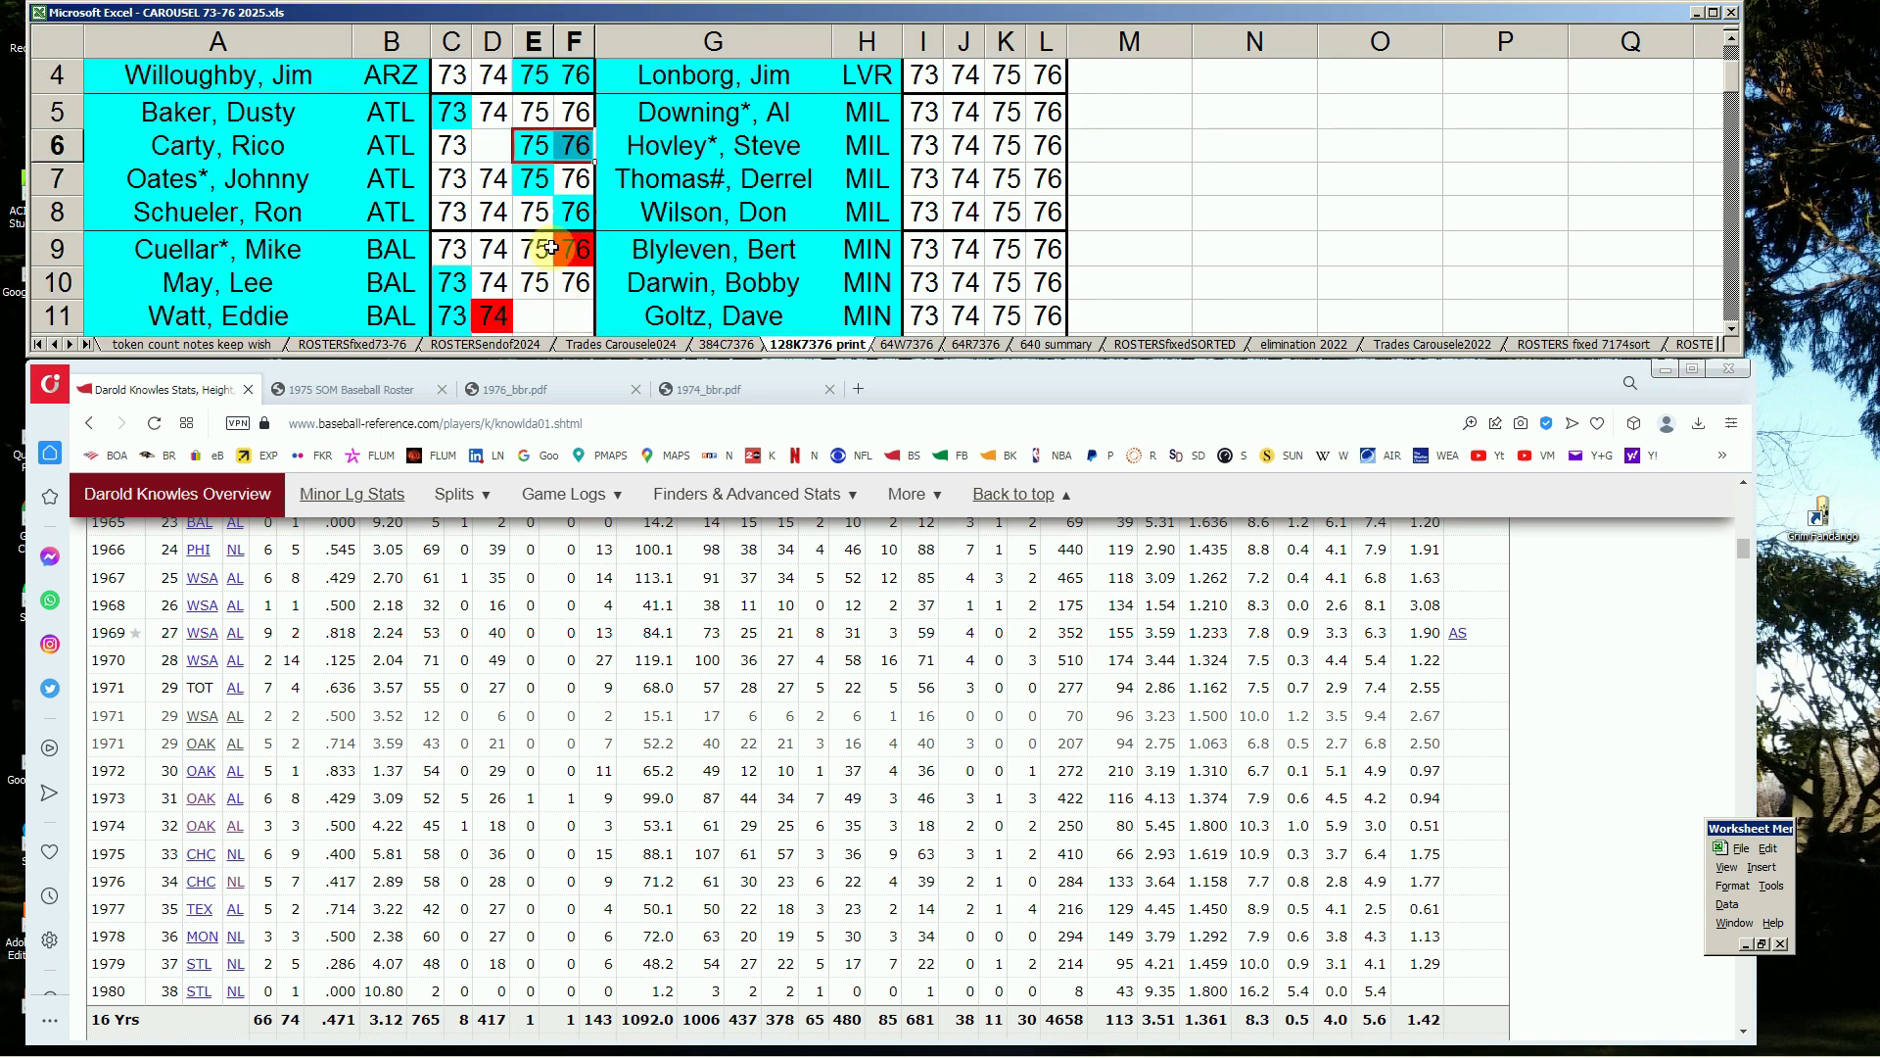
pyautogui.click(1732, 41)
pyautogui.click(1732, 41)
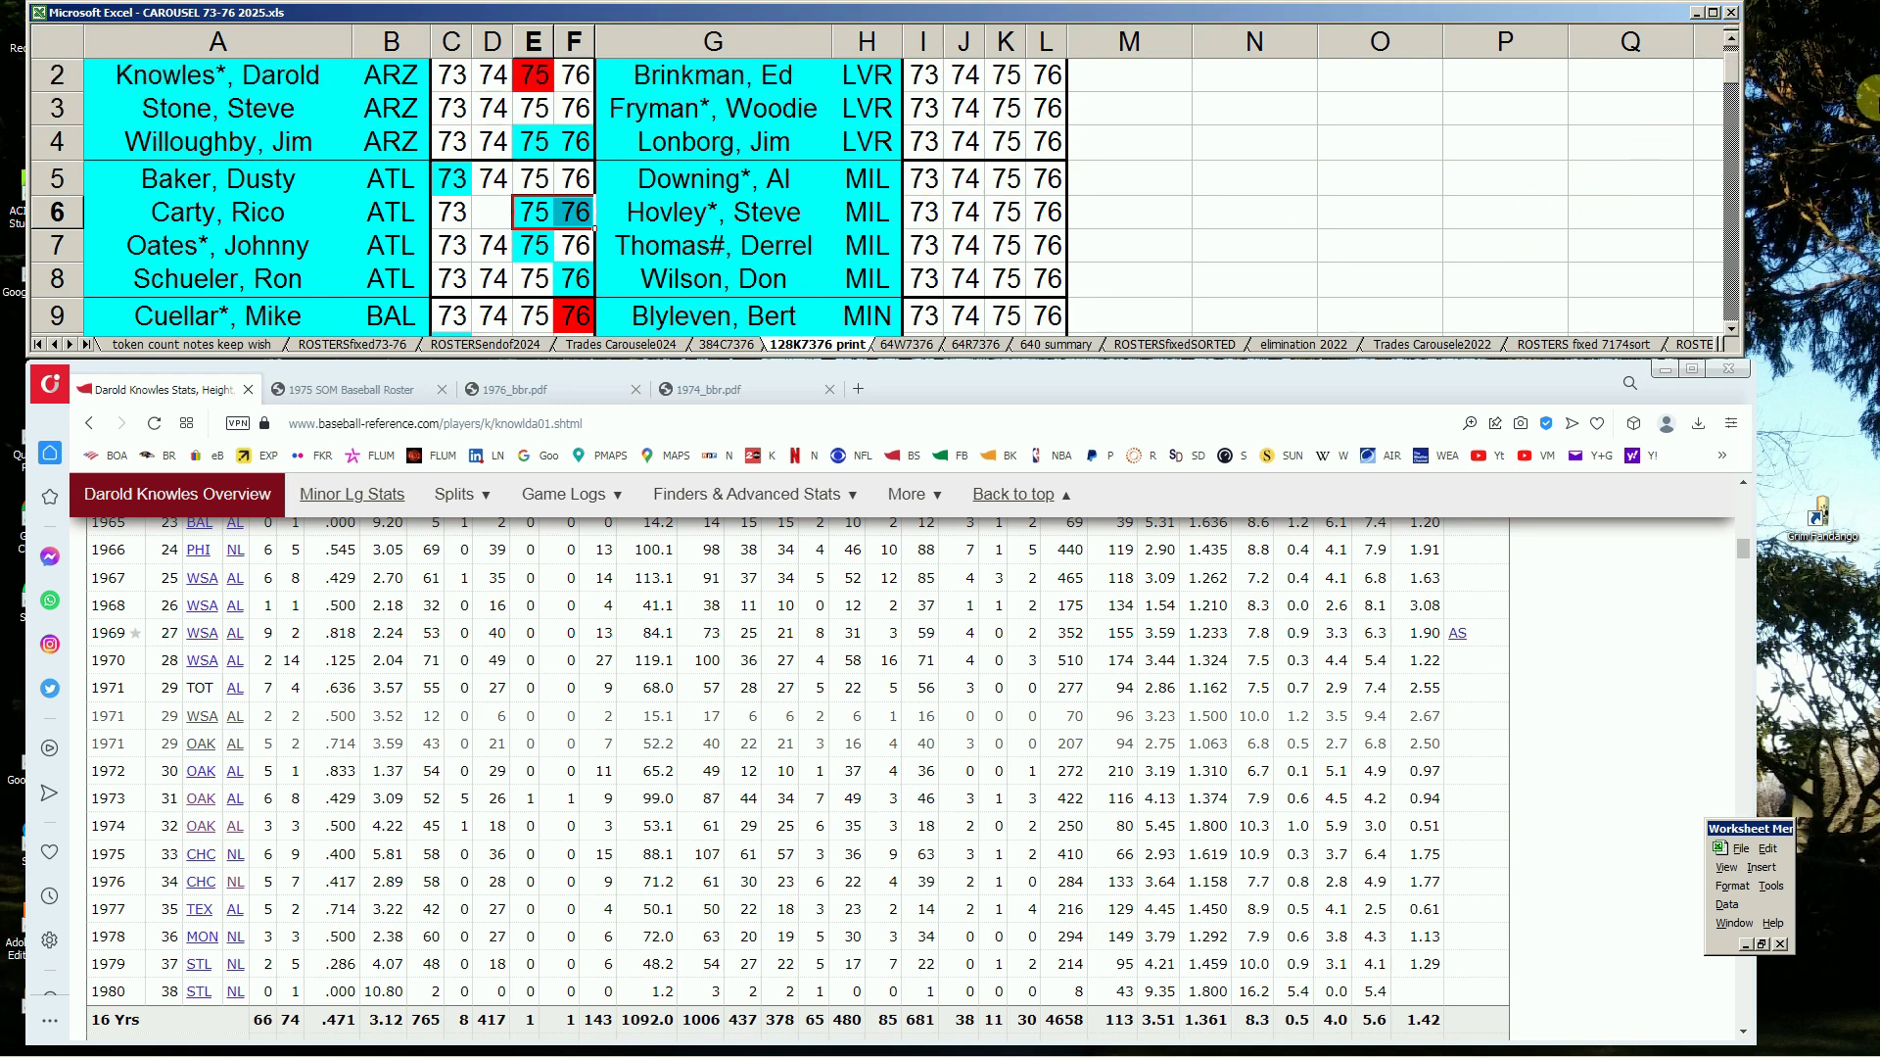
pyautogui.click(1732, 38)
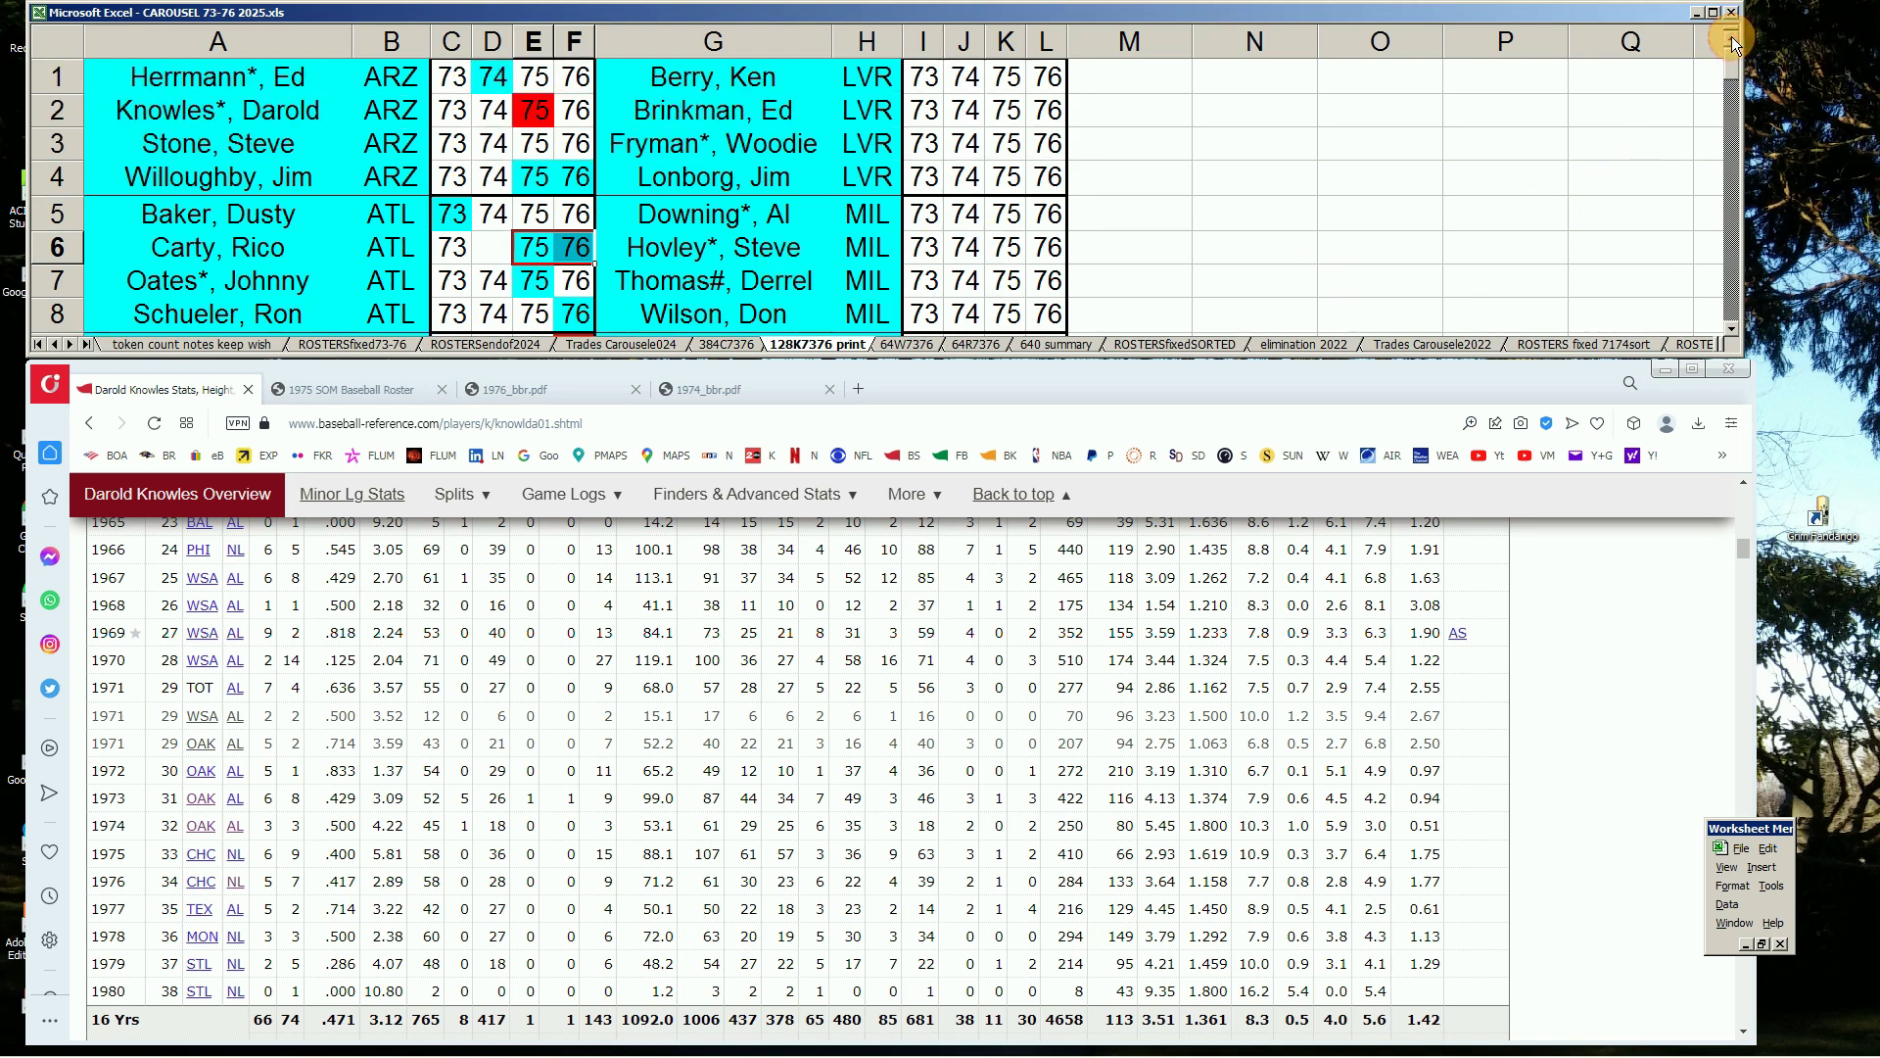
# - Review Rico Carty's 74 to 76 cells, Johnny Oates' 75 cell and Ron Schueler's 76 cell in the Atlanta rows
pyautogui.moveTo(519, 238); pyautogui.dragTo(593, 261)
pyautogui.click(495, 253)
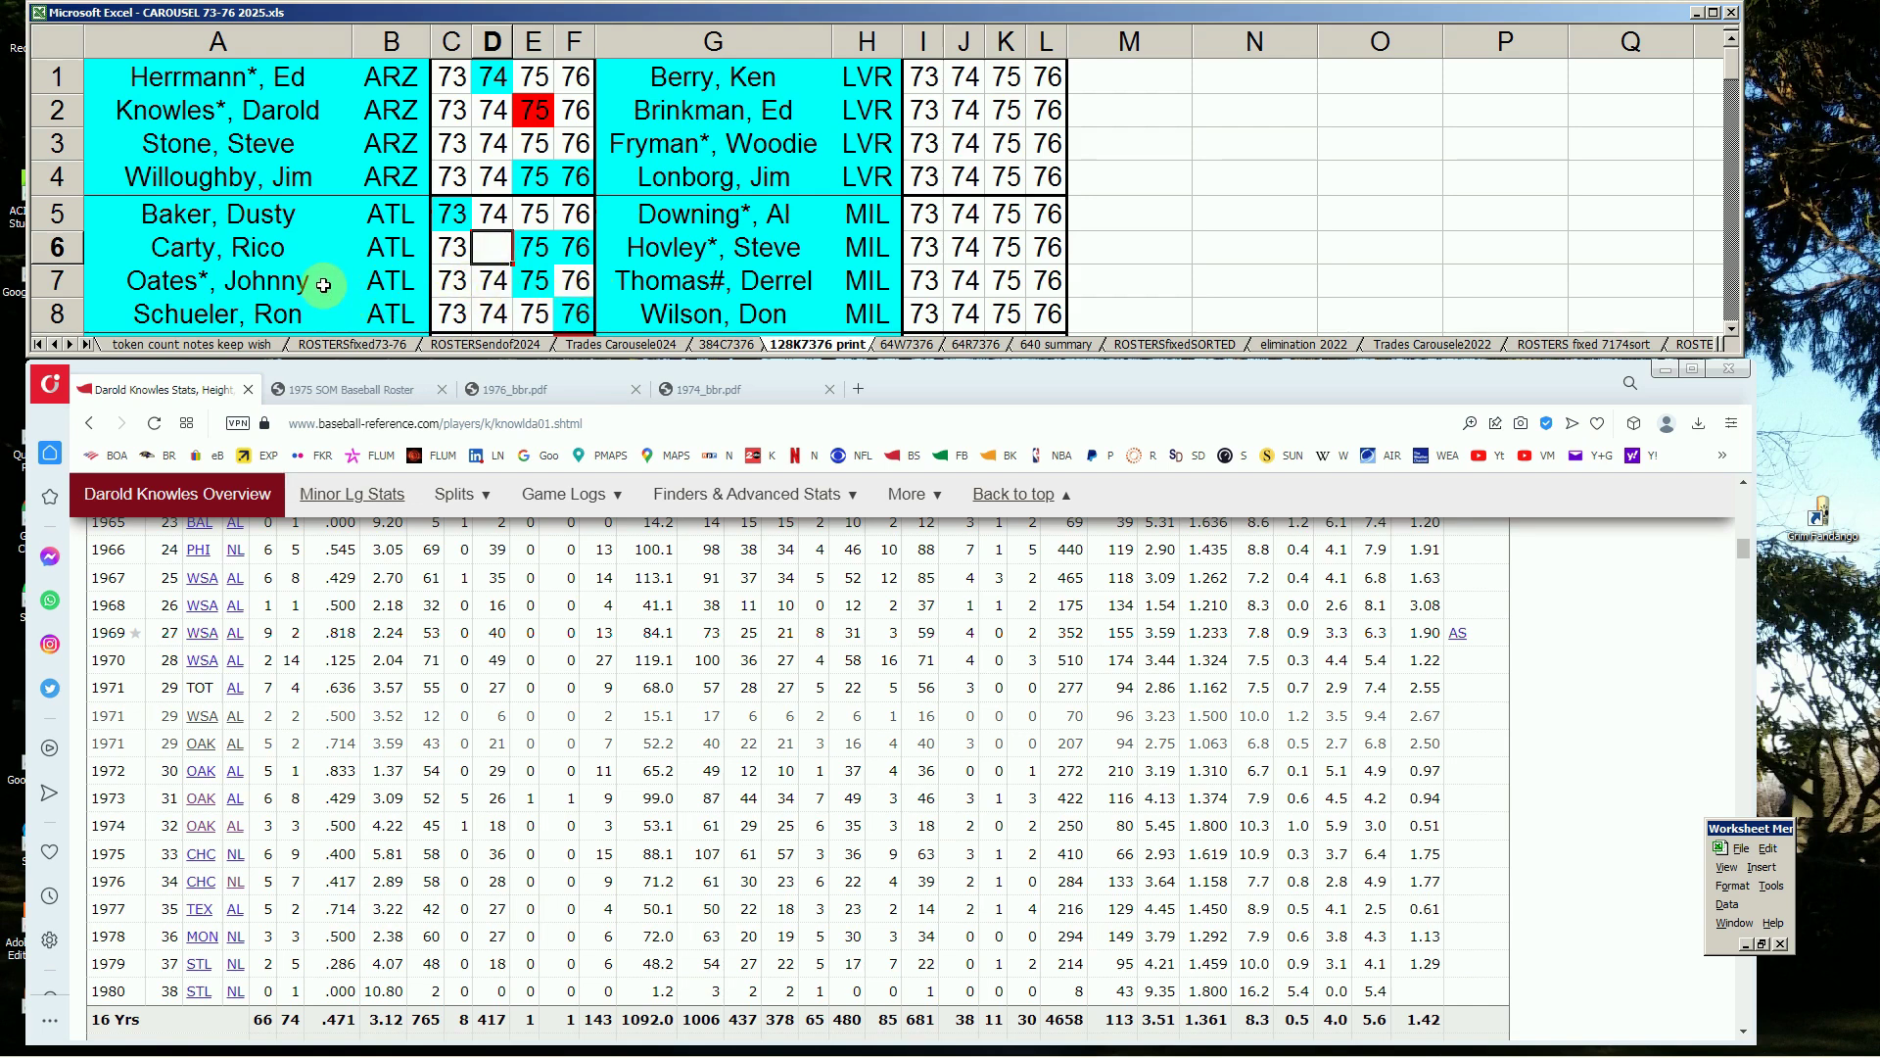
pyautogui.click(539, 282)
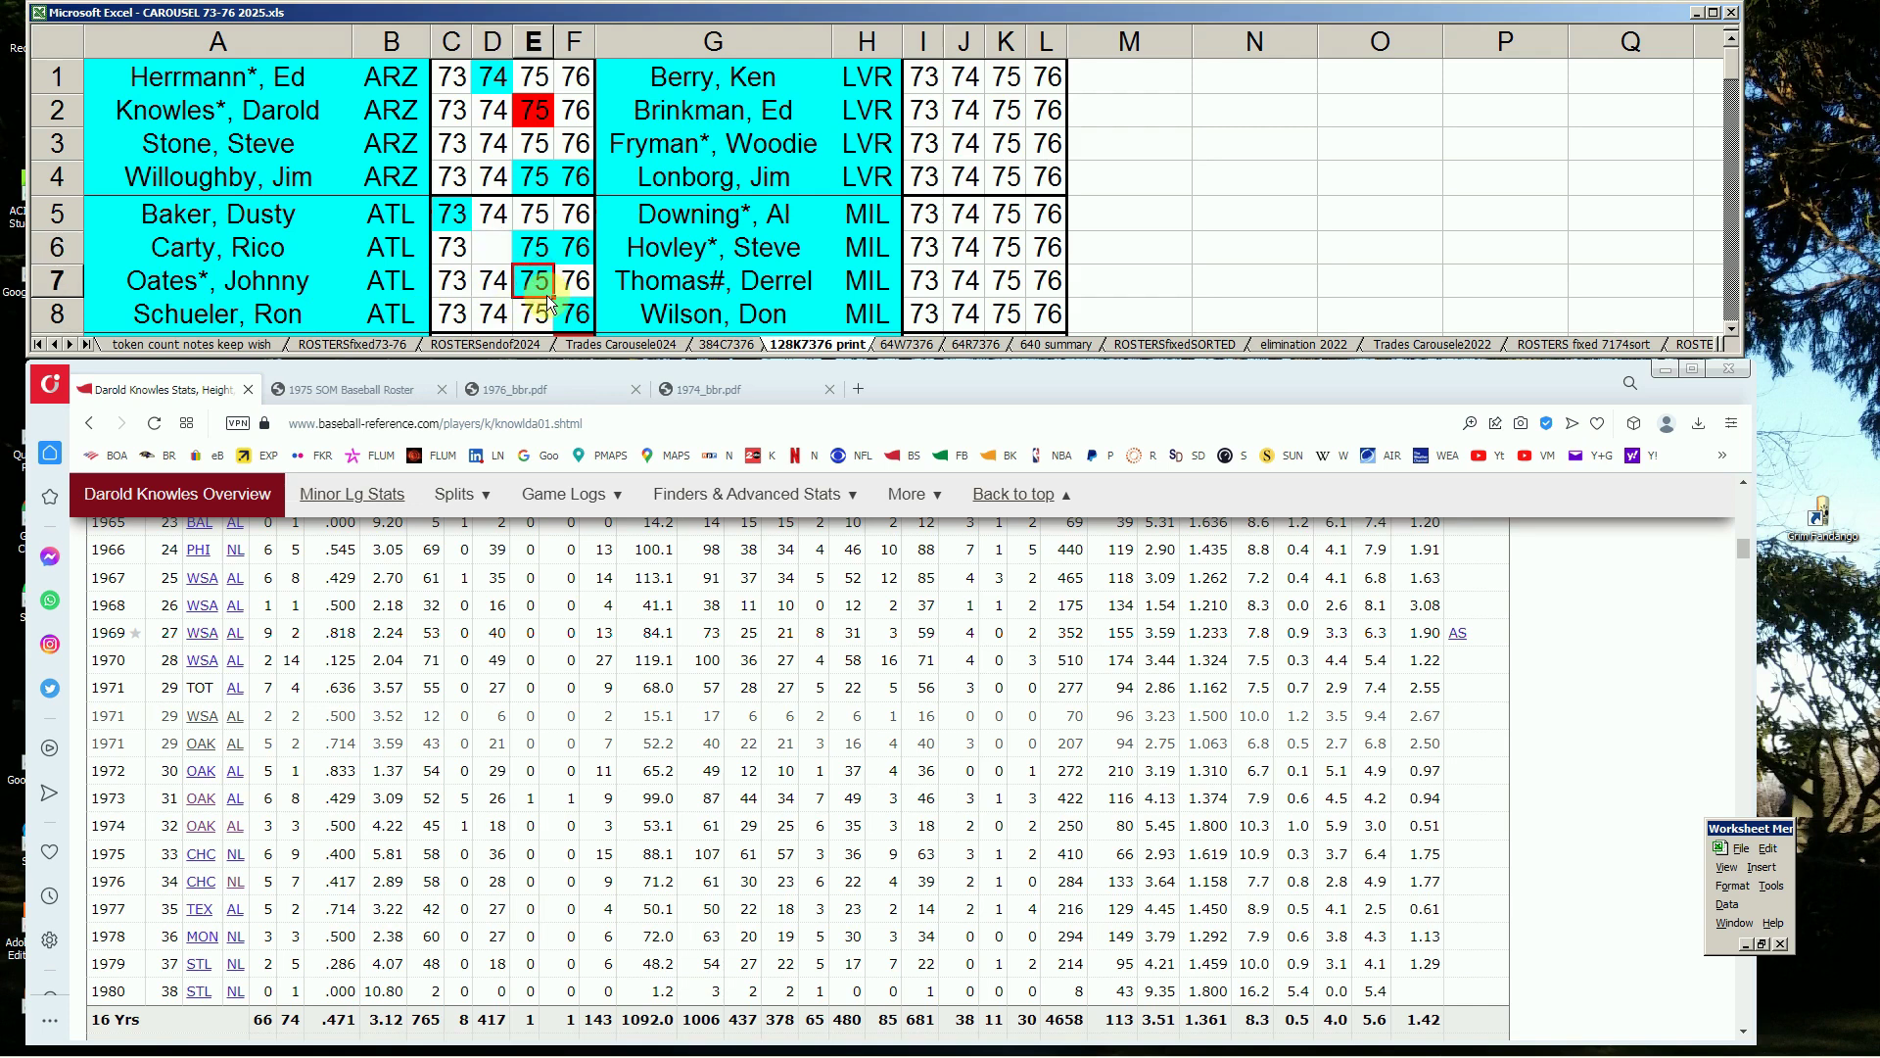
pyautogui.click(574, 313)
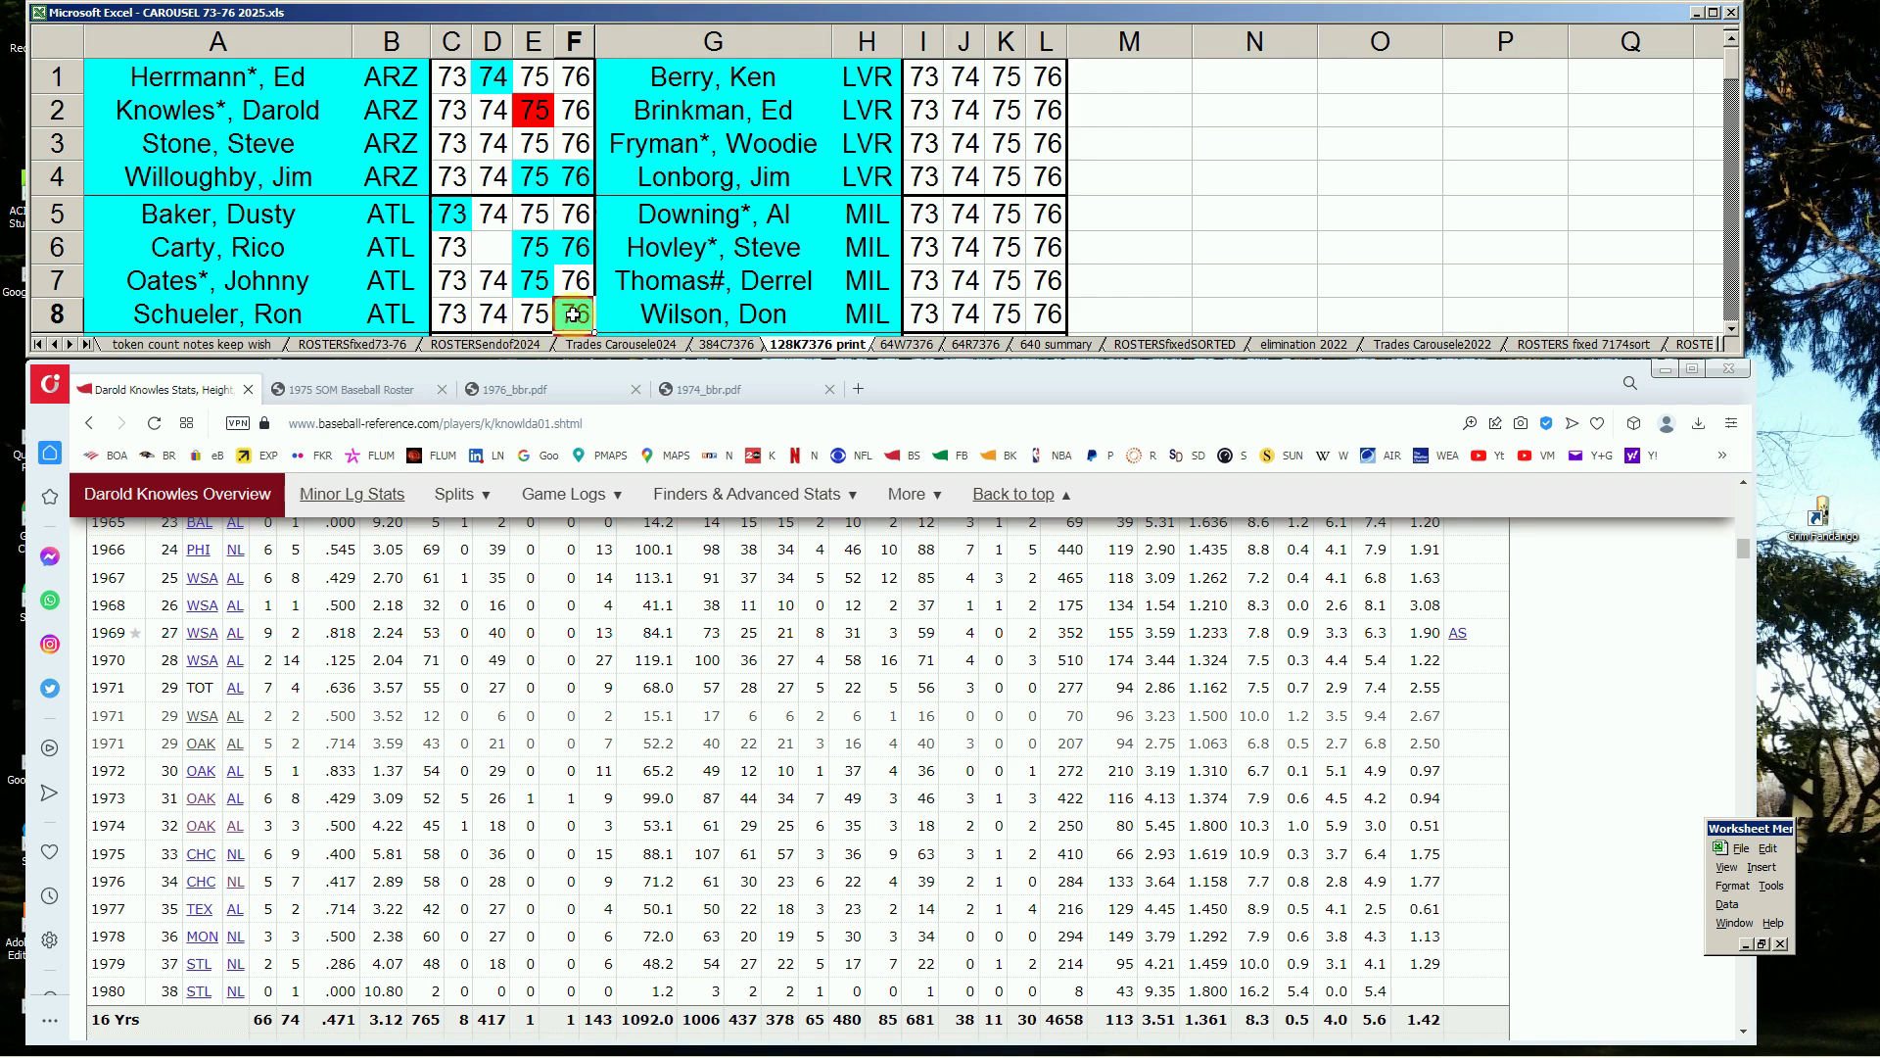
# - Look up Ron Schueler on Baseball Reference and examine his yearly standard pitching statistics
pyautogui.scroll(5, 1748, 557)
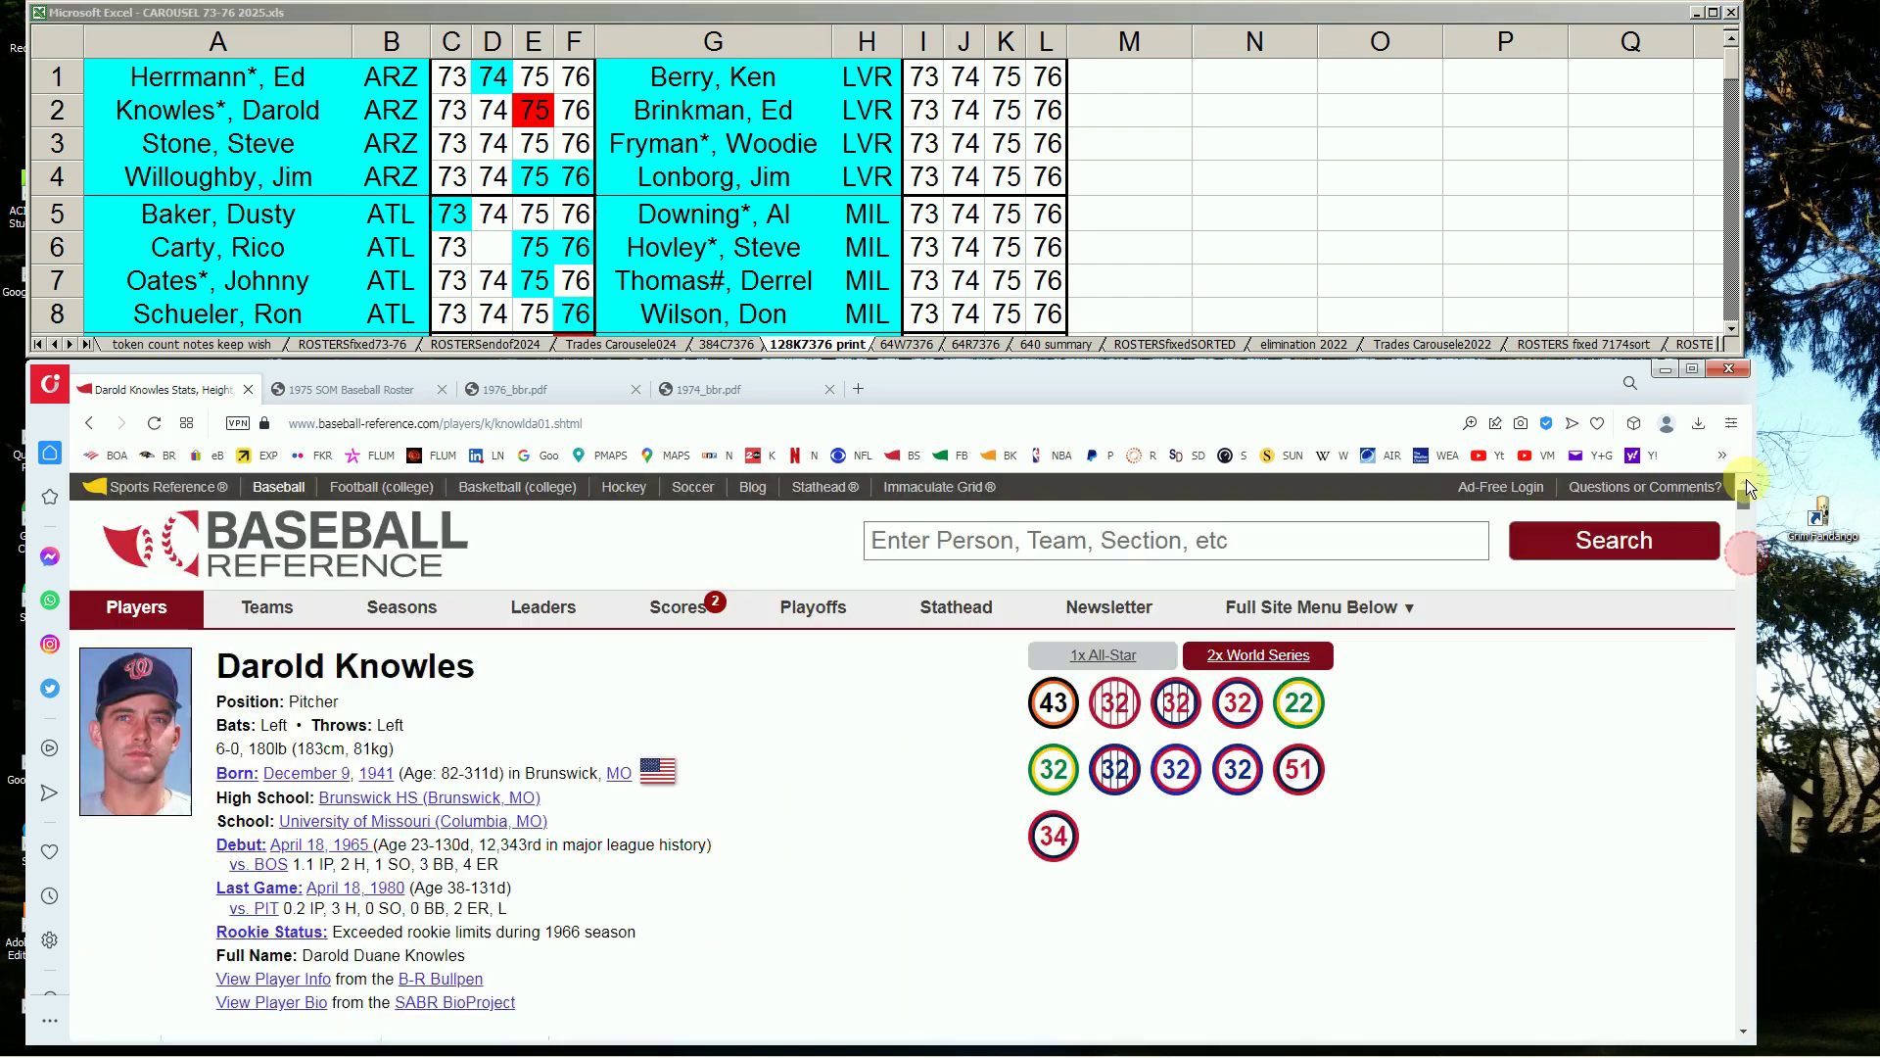
pyautogui.click(1409, 529)
pyautogui.write('sch')
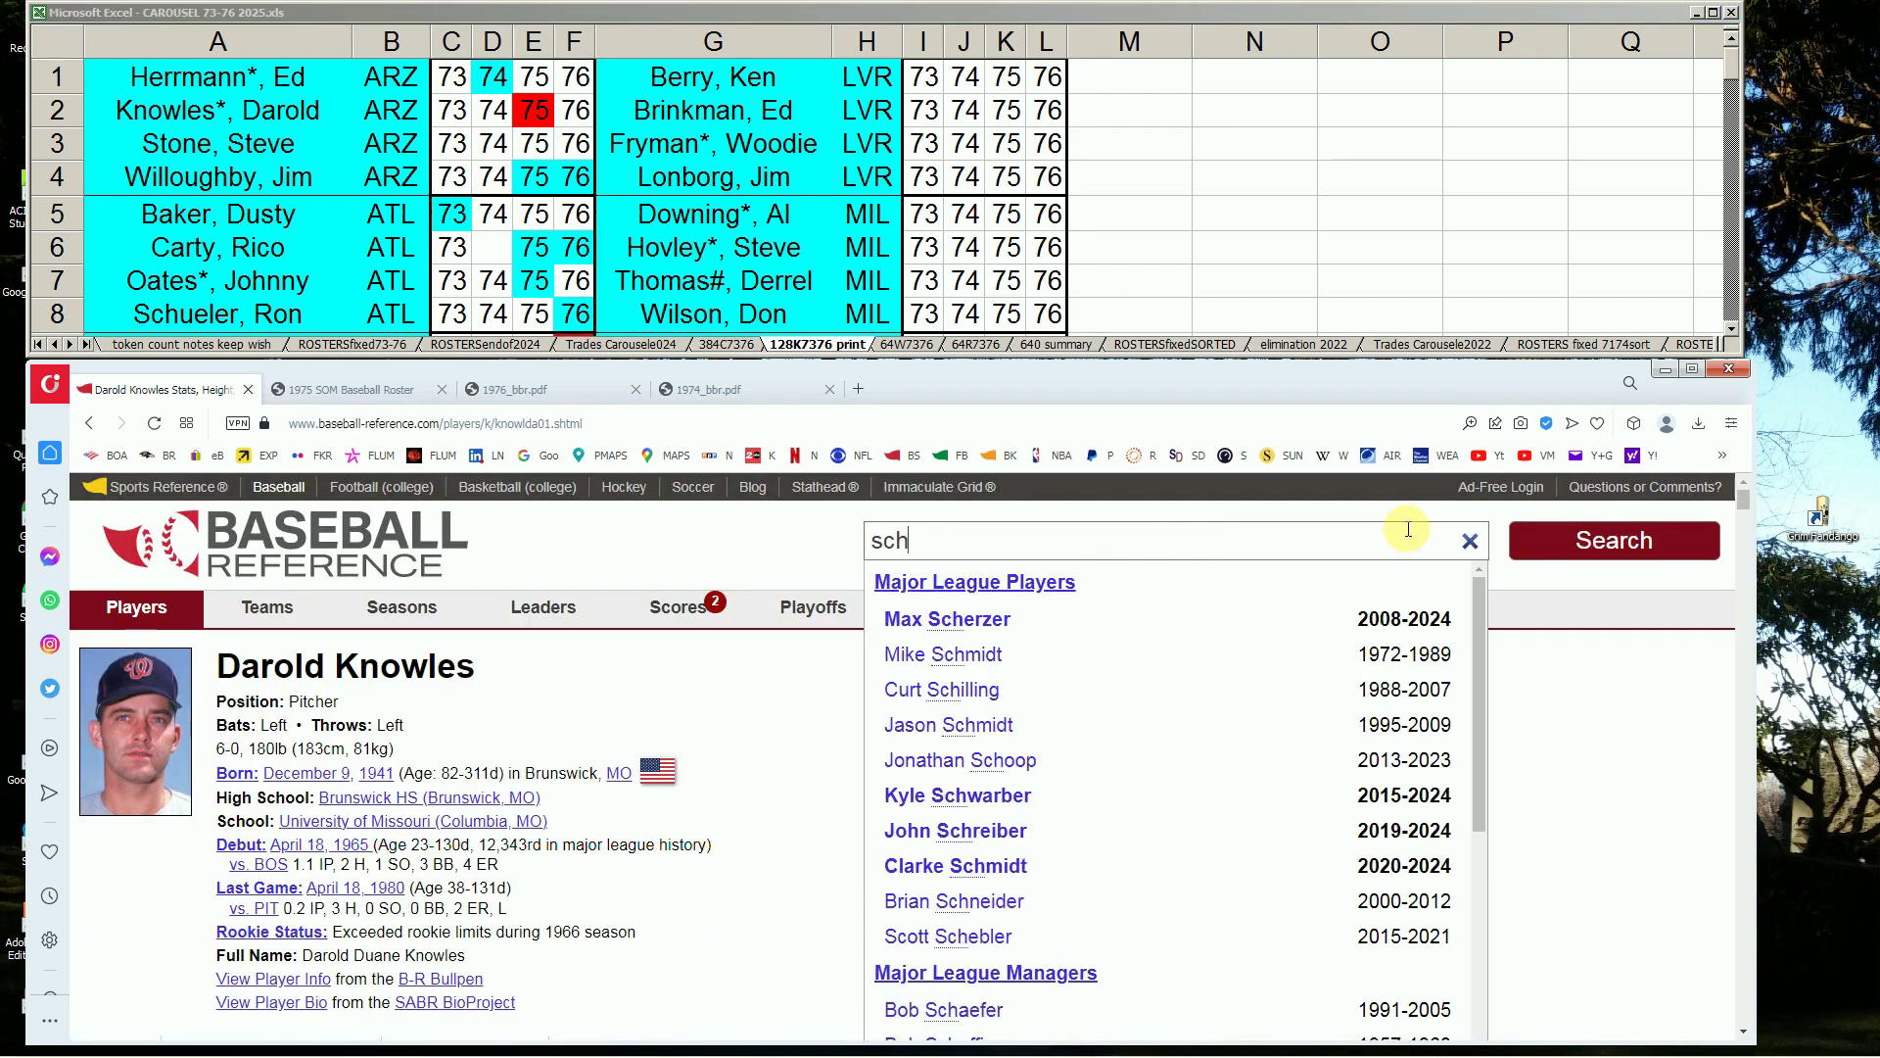
pyautogui.write('ue')
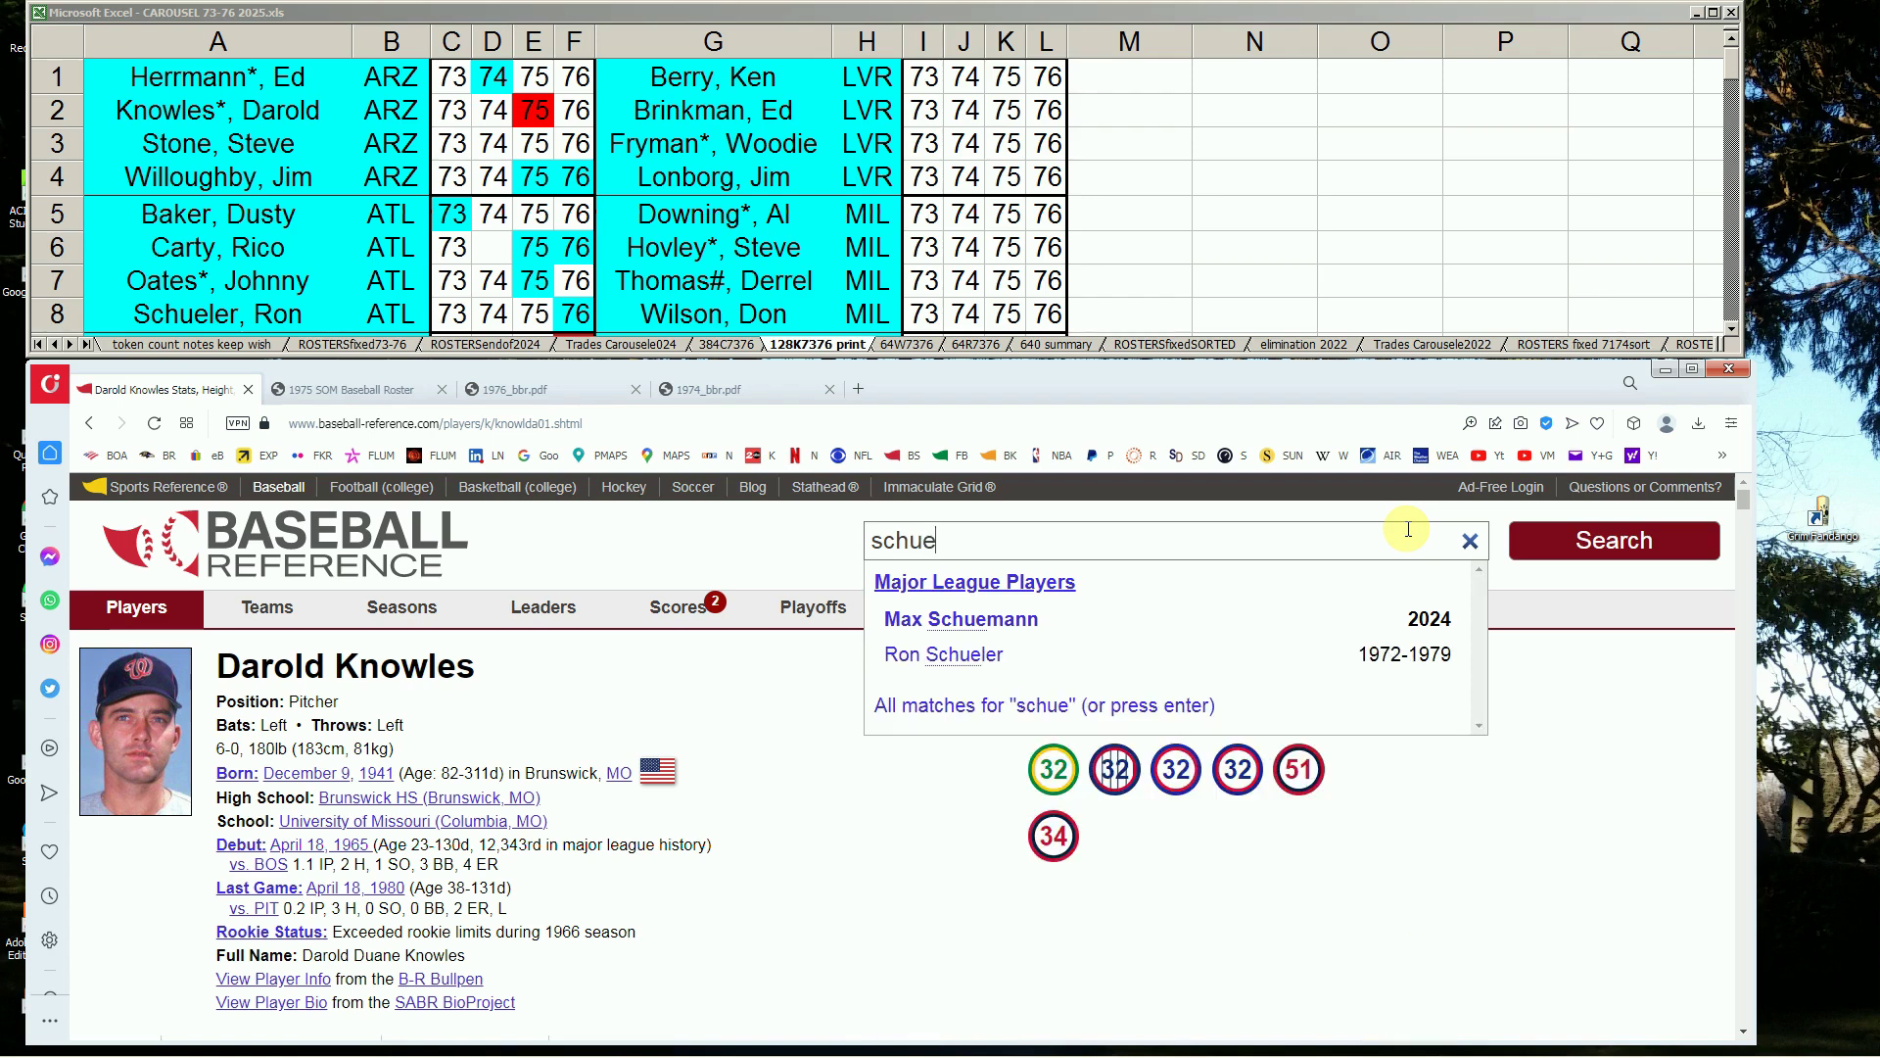
pyautogui.click(947, 656)
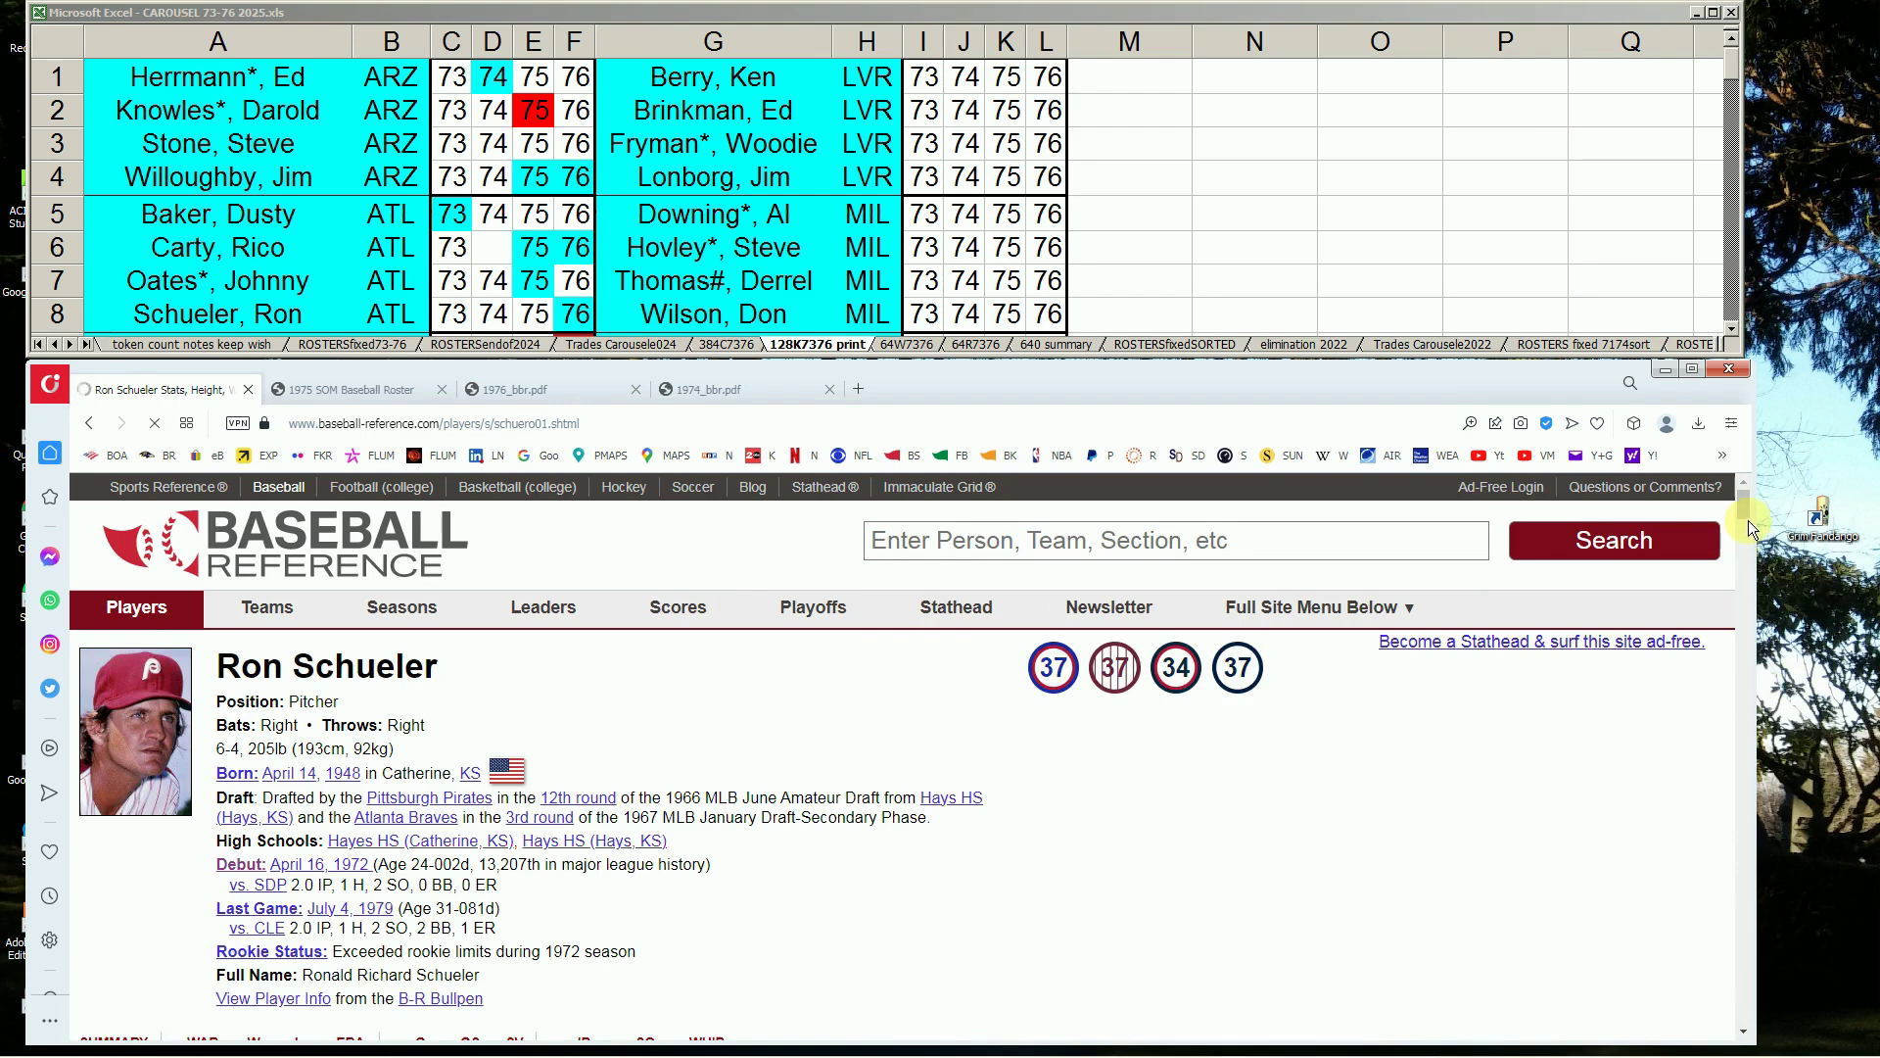
pyautogui.moveTo(1745, 509); pyautogui.dragTo(1746, 579)
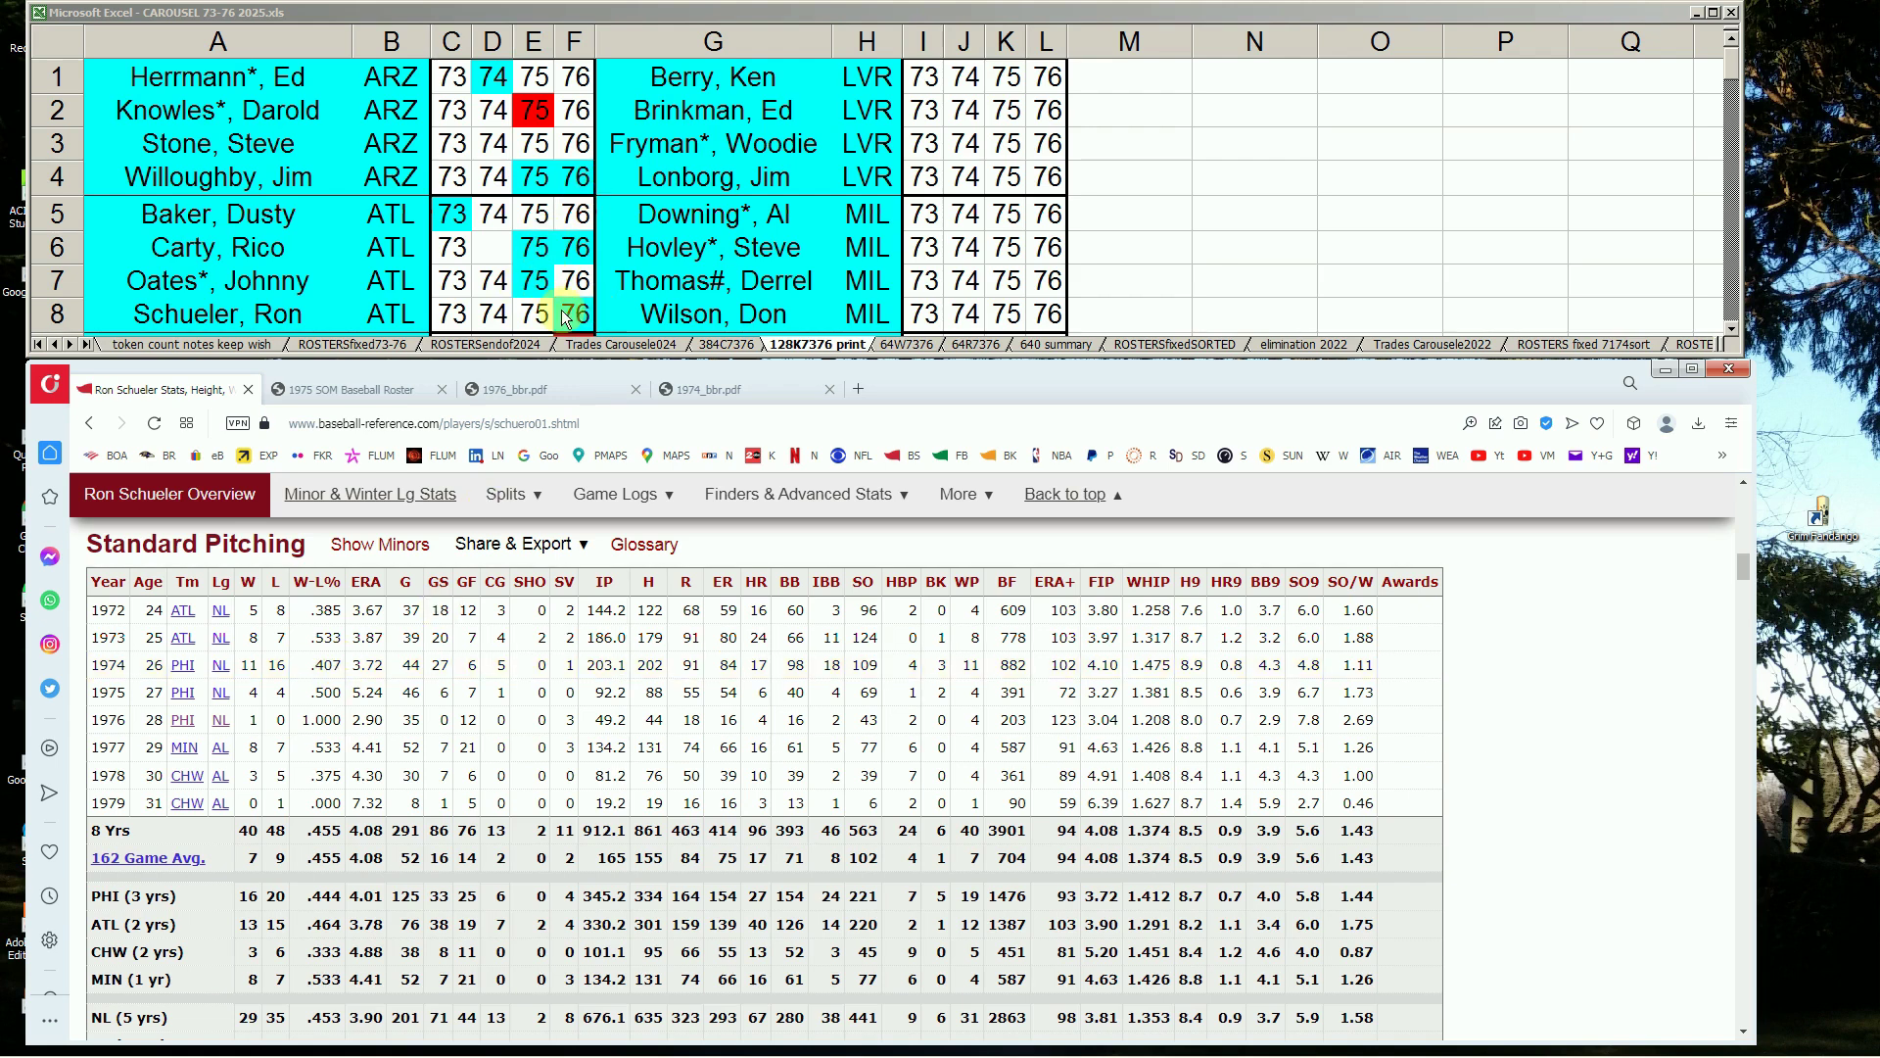
# - Recheck the Atlanta names in the workbook and move on to Mike Cuellar in the Baltimore group
pyautogui.click(343, 247)
pyautogui.click(301, 219)
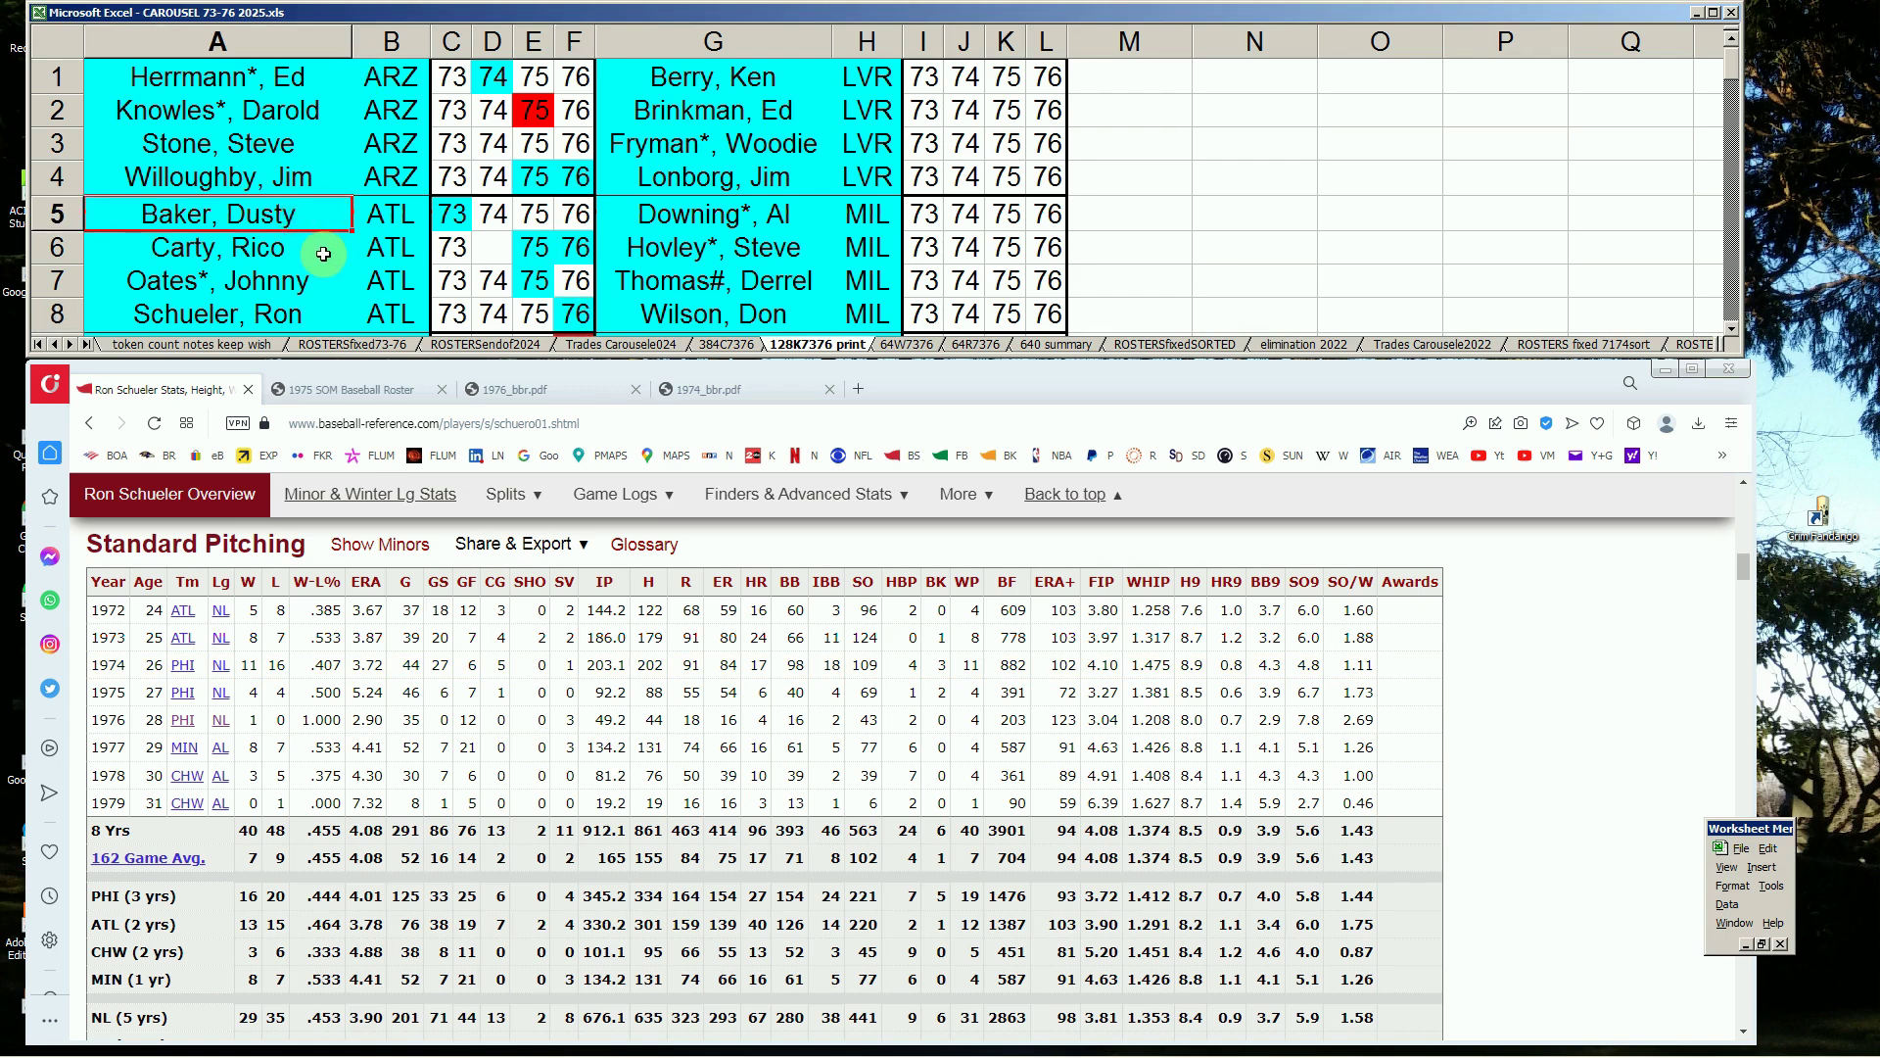
pyautogui.click(275, 249)
pyautogui.press('pagedown')
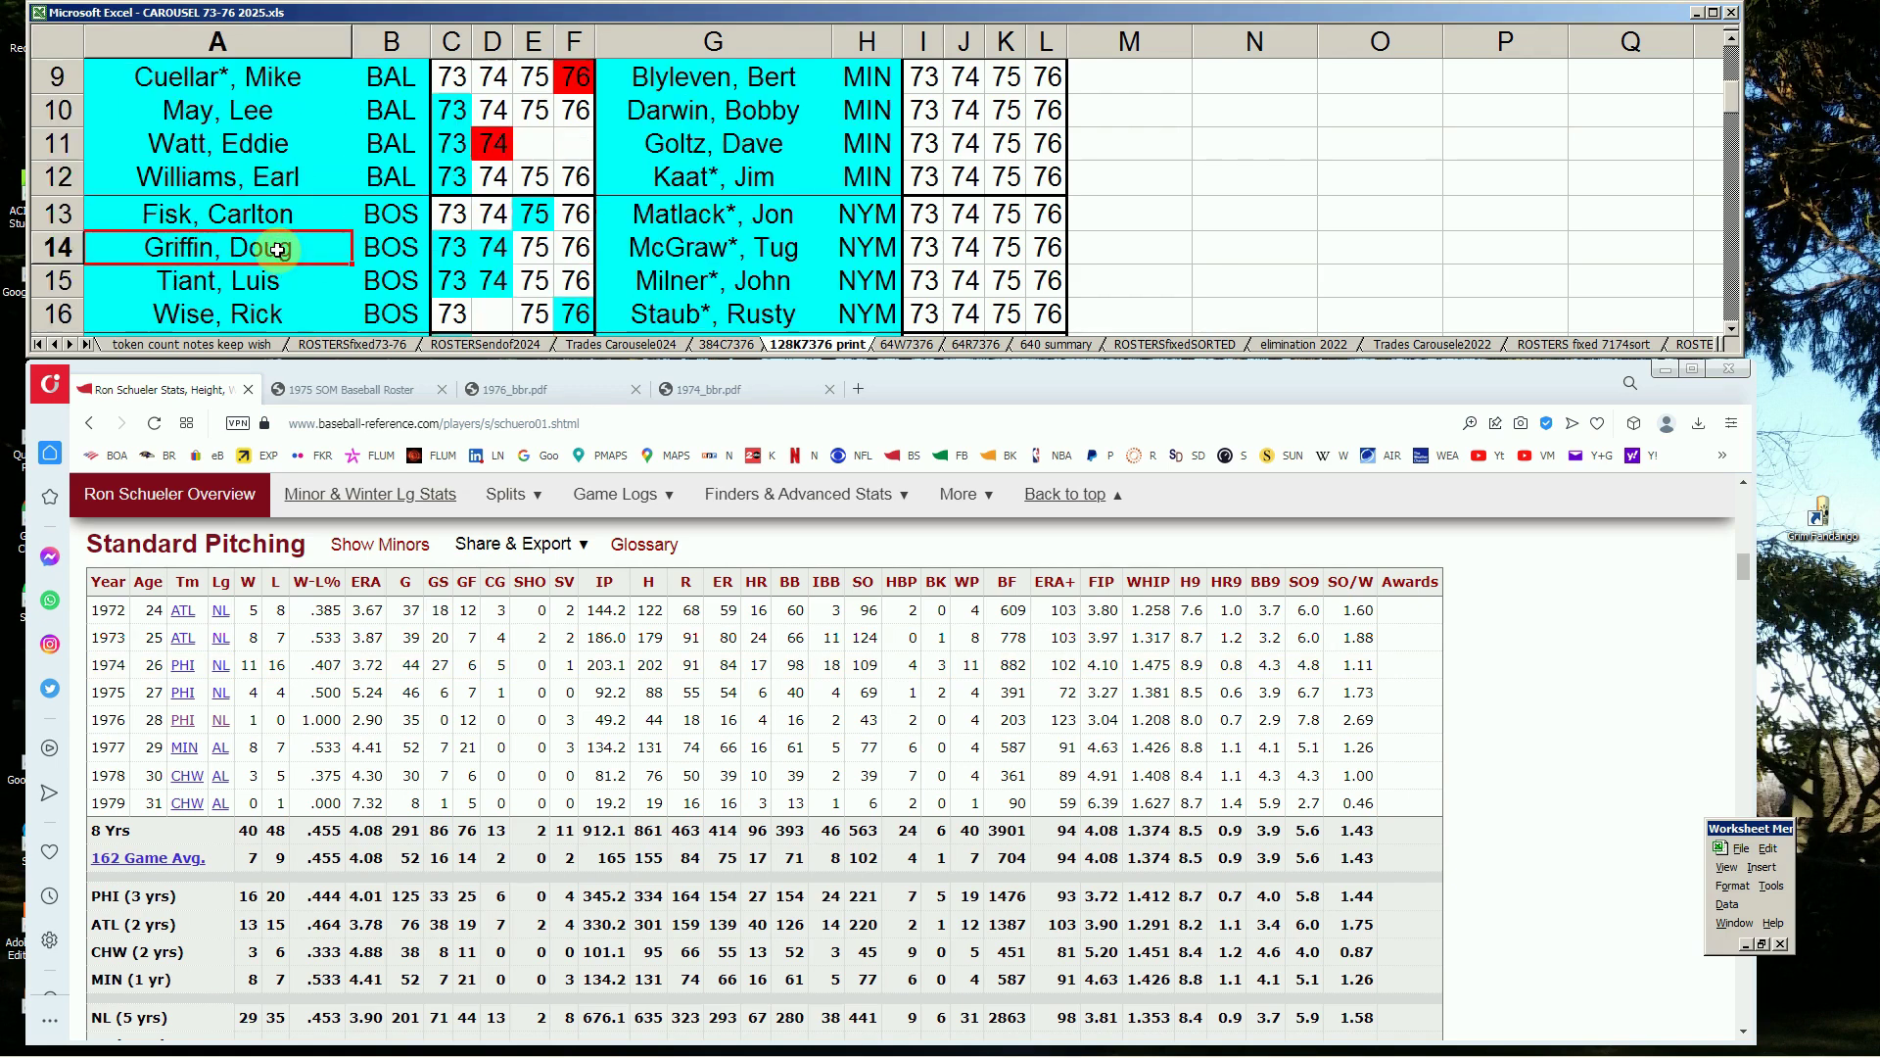
pyautogui.click(242, 83)
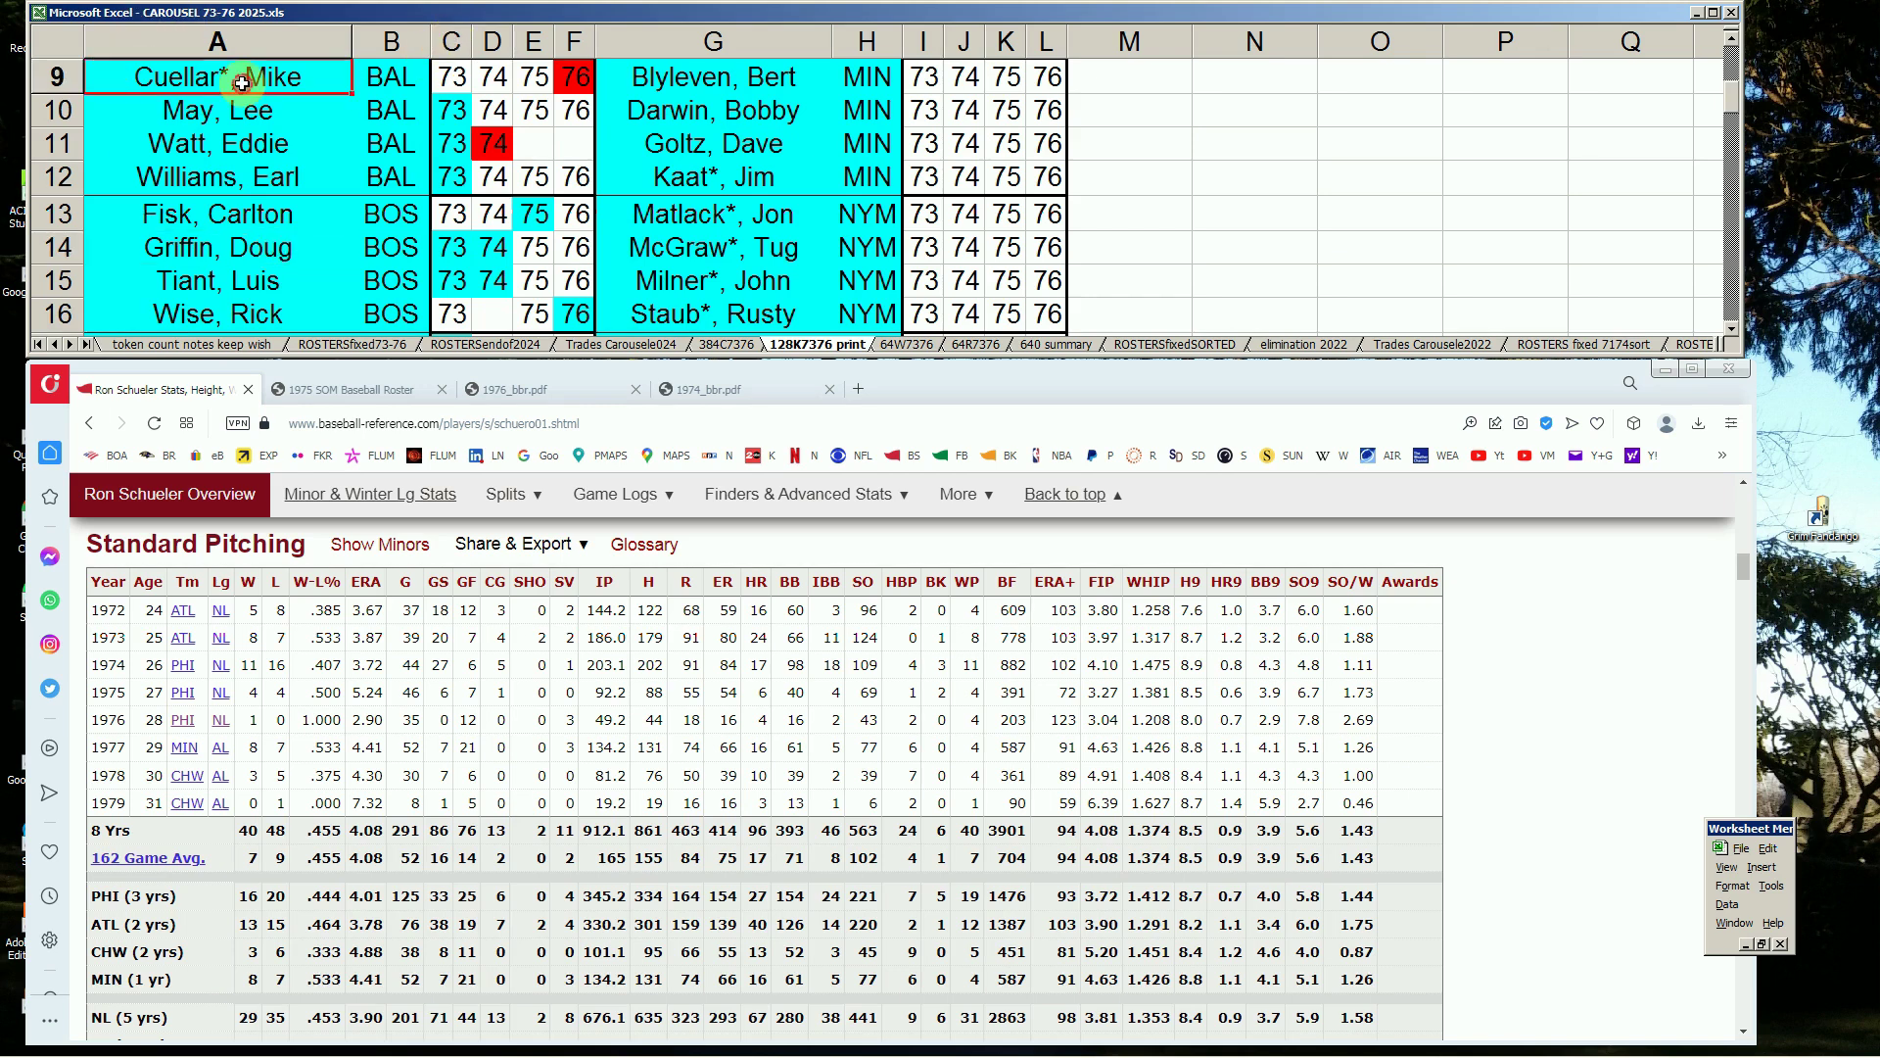
pyautogui.scroll(2, 459, 291)
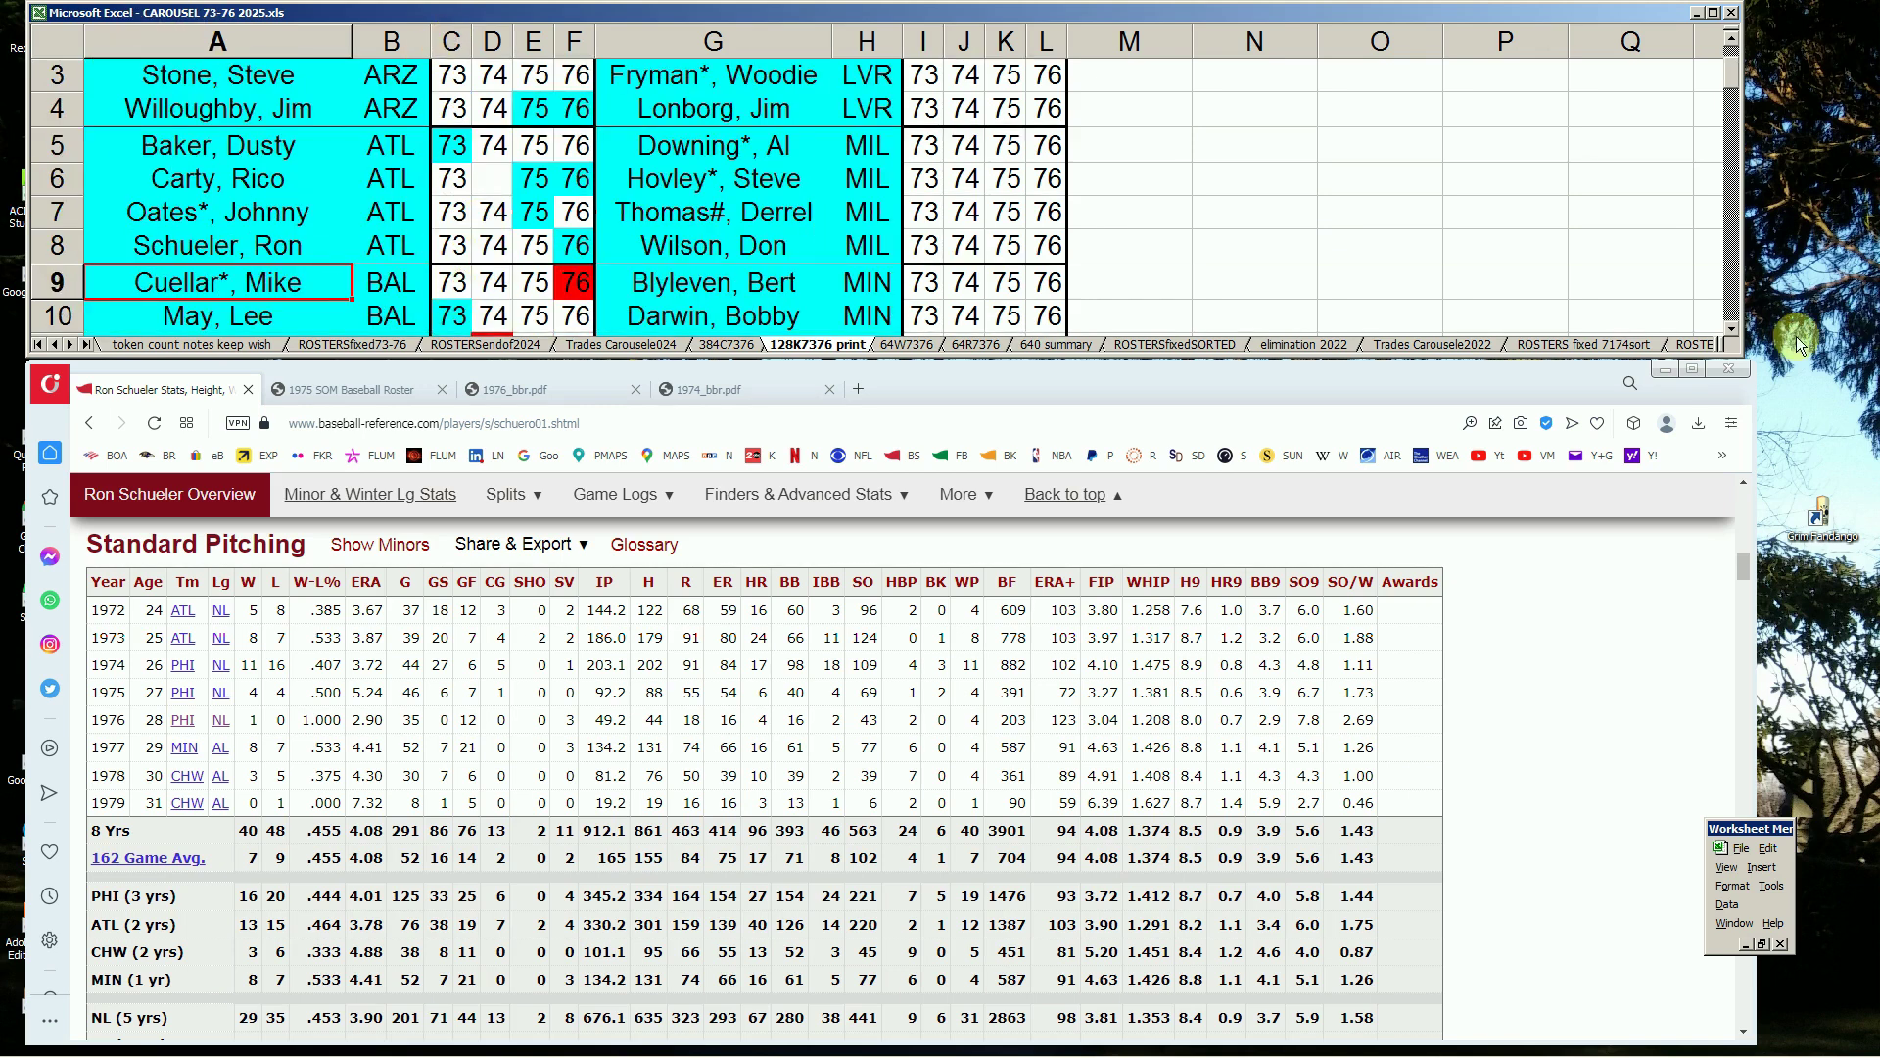
pyautogui.click(1735, 325)
# - Review Mike Cuellar's 73 to 76 season cells in row 9, including the red 76 cell
pyautogui.click(229, 149)
pyautogui.press('Up')
pyautogui.press('Right')
pyautogui.press('Right')
pyautogui.press('Up')
pyautogui.press('Right')
pyautogui.press('Right')
pyautogui.press('Right')
pyautogui.press('Right')
pyautogui.press('Left')
pyautogui.press('Left')
pyautogui.press('Left')
pyautogui.press('Left')
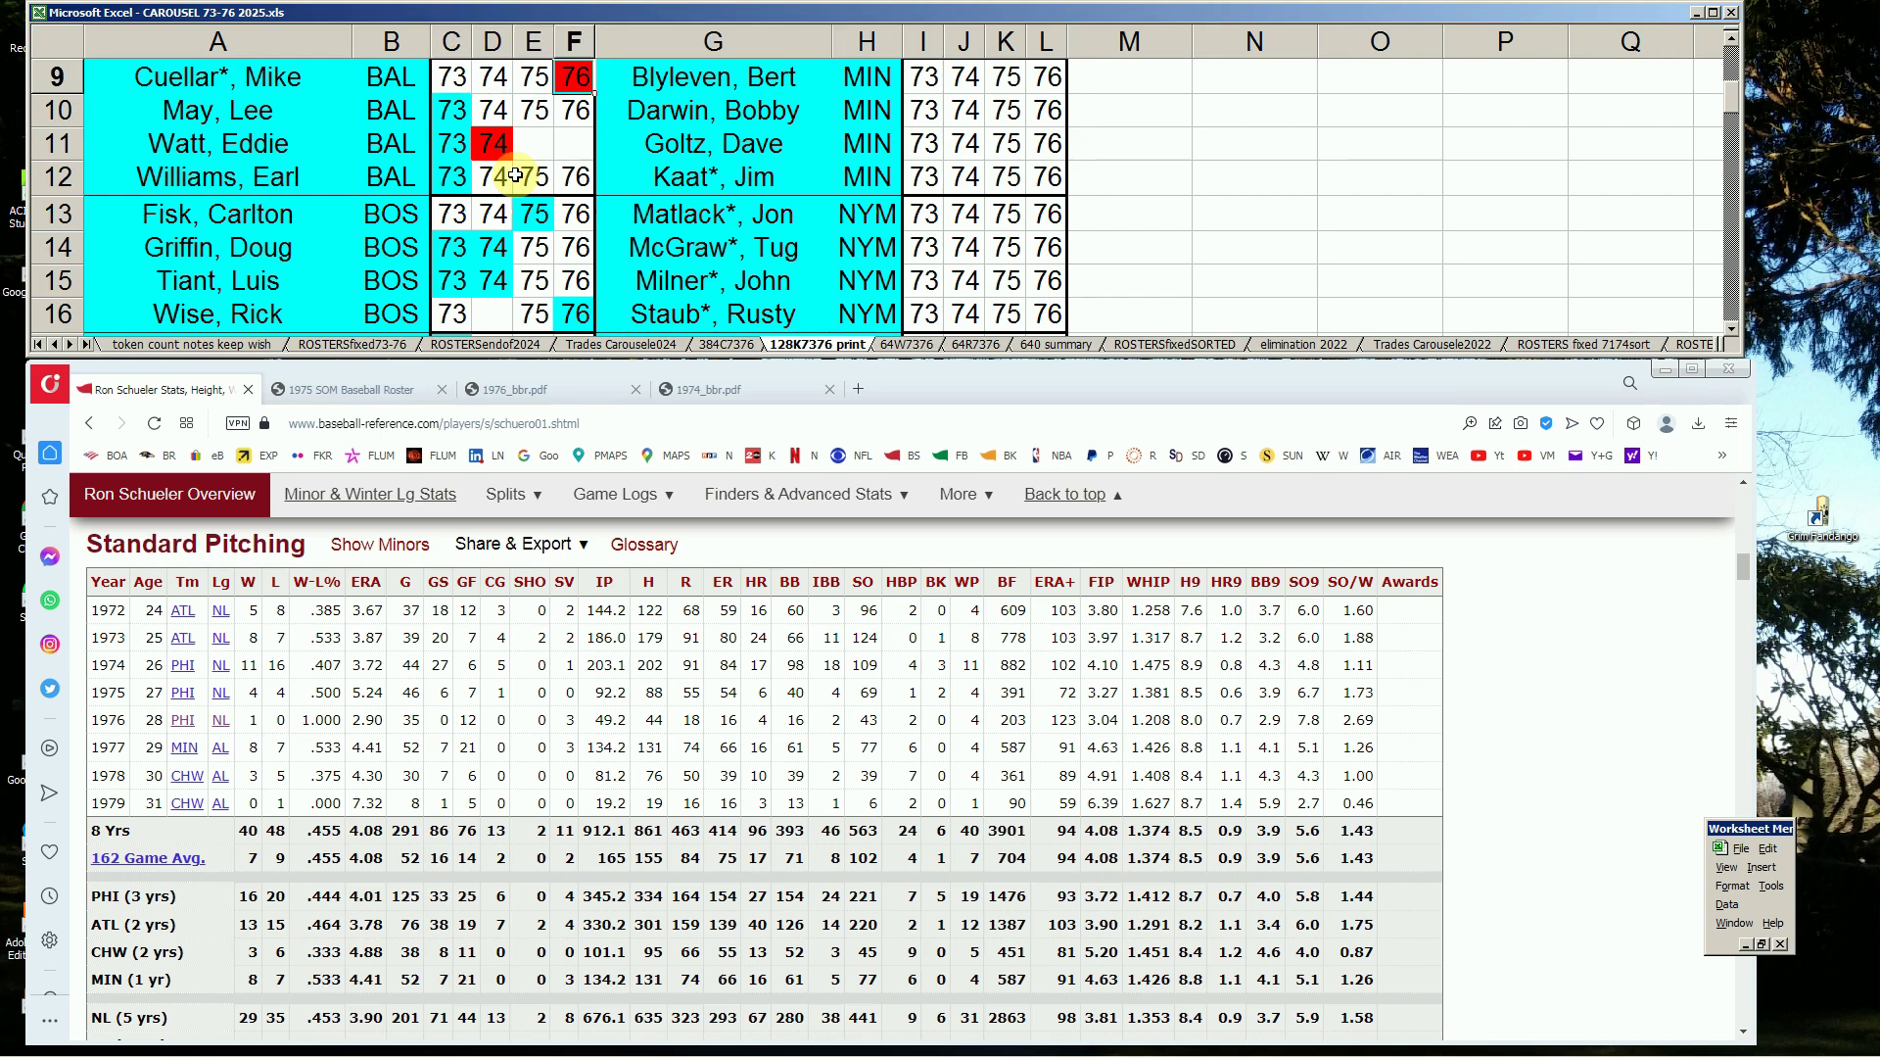
pyautogui.press('Right')
pyautogui.press('Right')
pyautogui.press('Right')
pyautogui.press('Left')
pyautogui.press('Left')
pyautogui.press('Left')
pyautogui.press('Left')
pyautogui.press('Right')
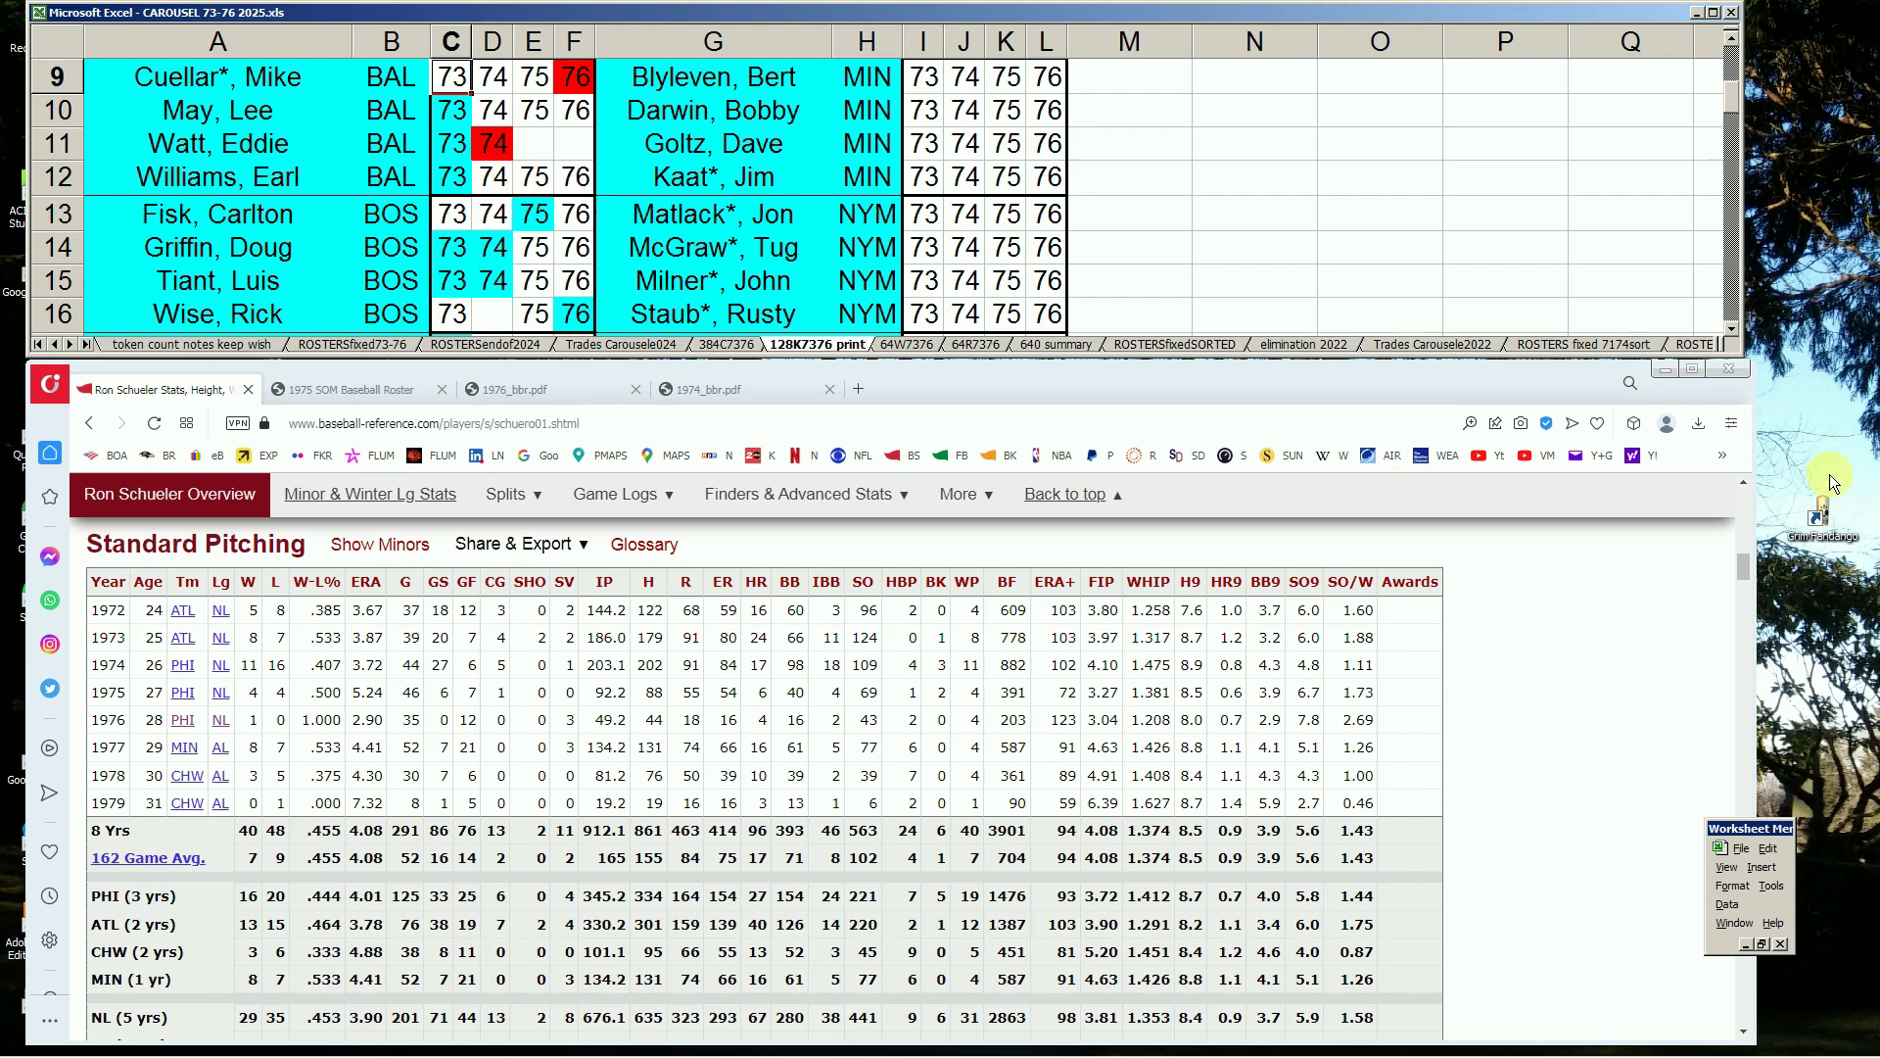
# - Look up Mike Cuellar on Baseball Reference and examine his yearly standard pitching statistics
pyautogui.moveTo(1743, 577); pyautogui.dragTo(1753, 495)
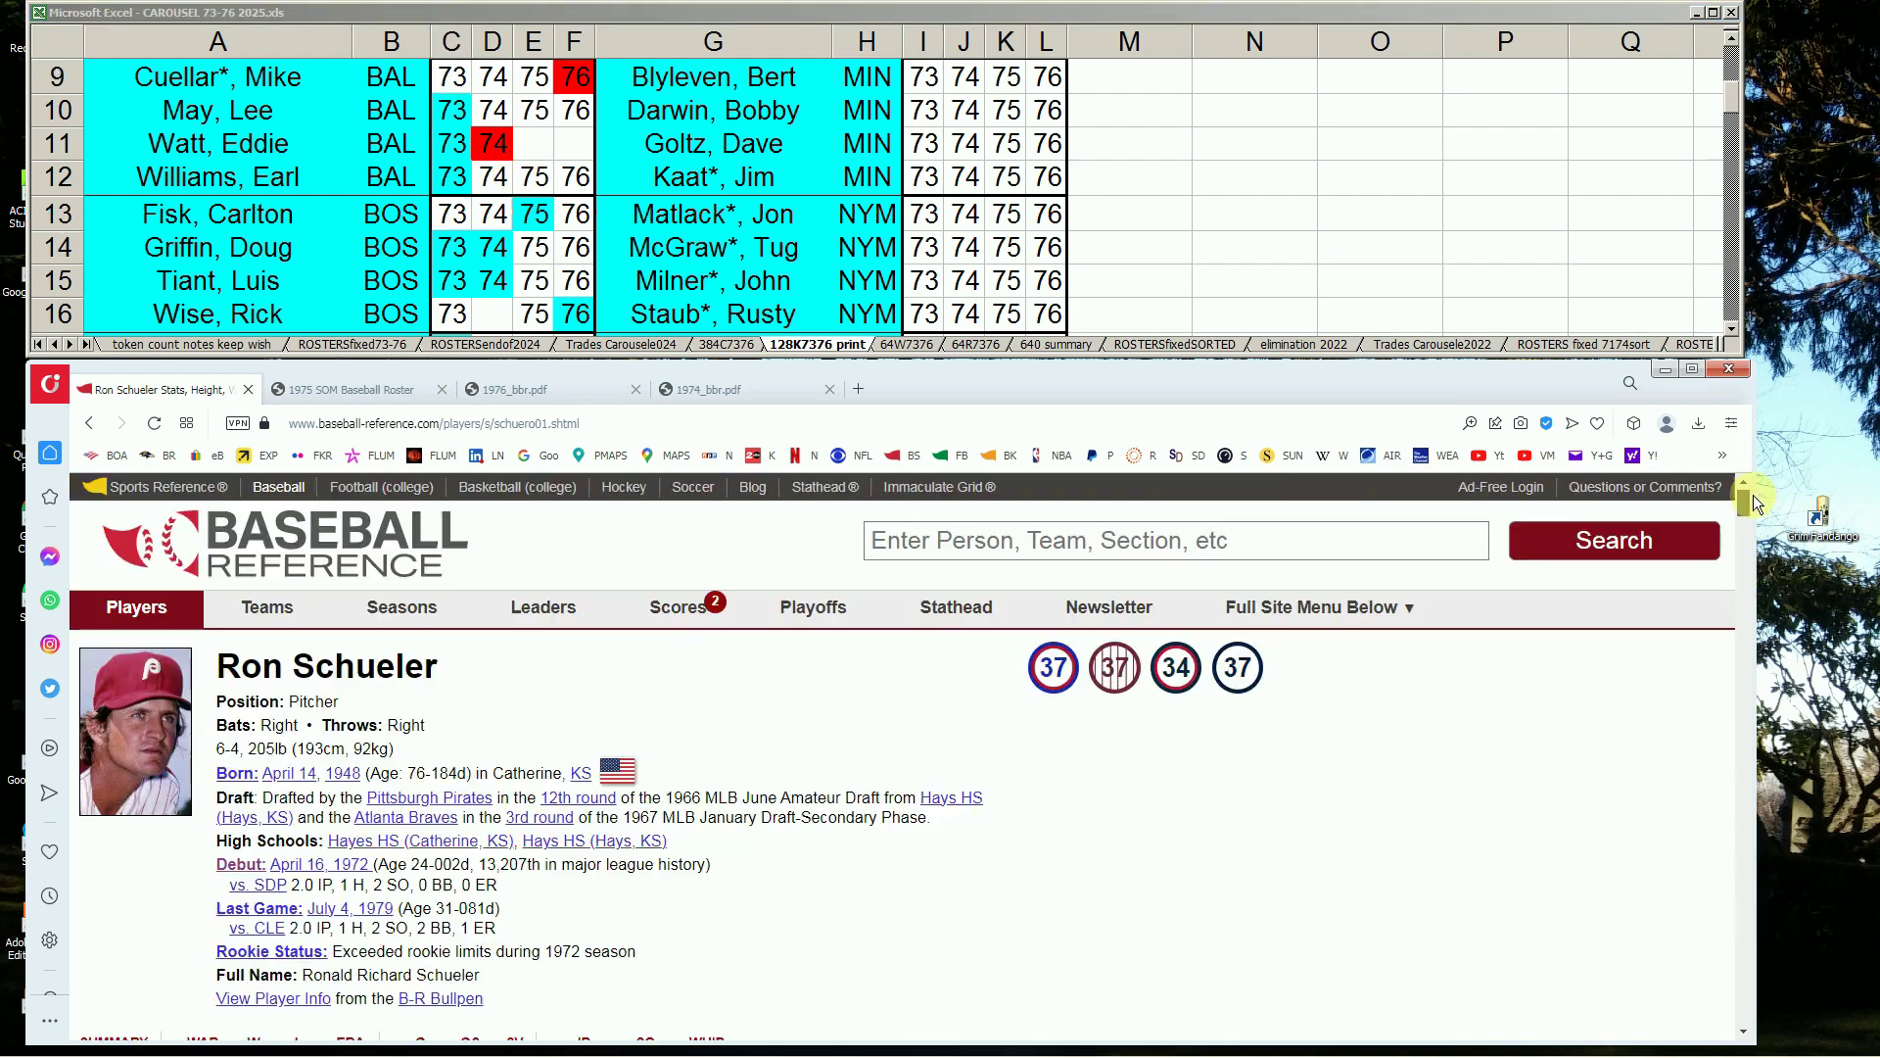
pyautogui.click(1338, 543)
pyautogui.write('cue')
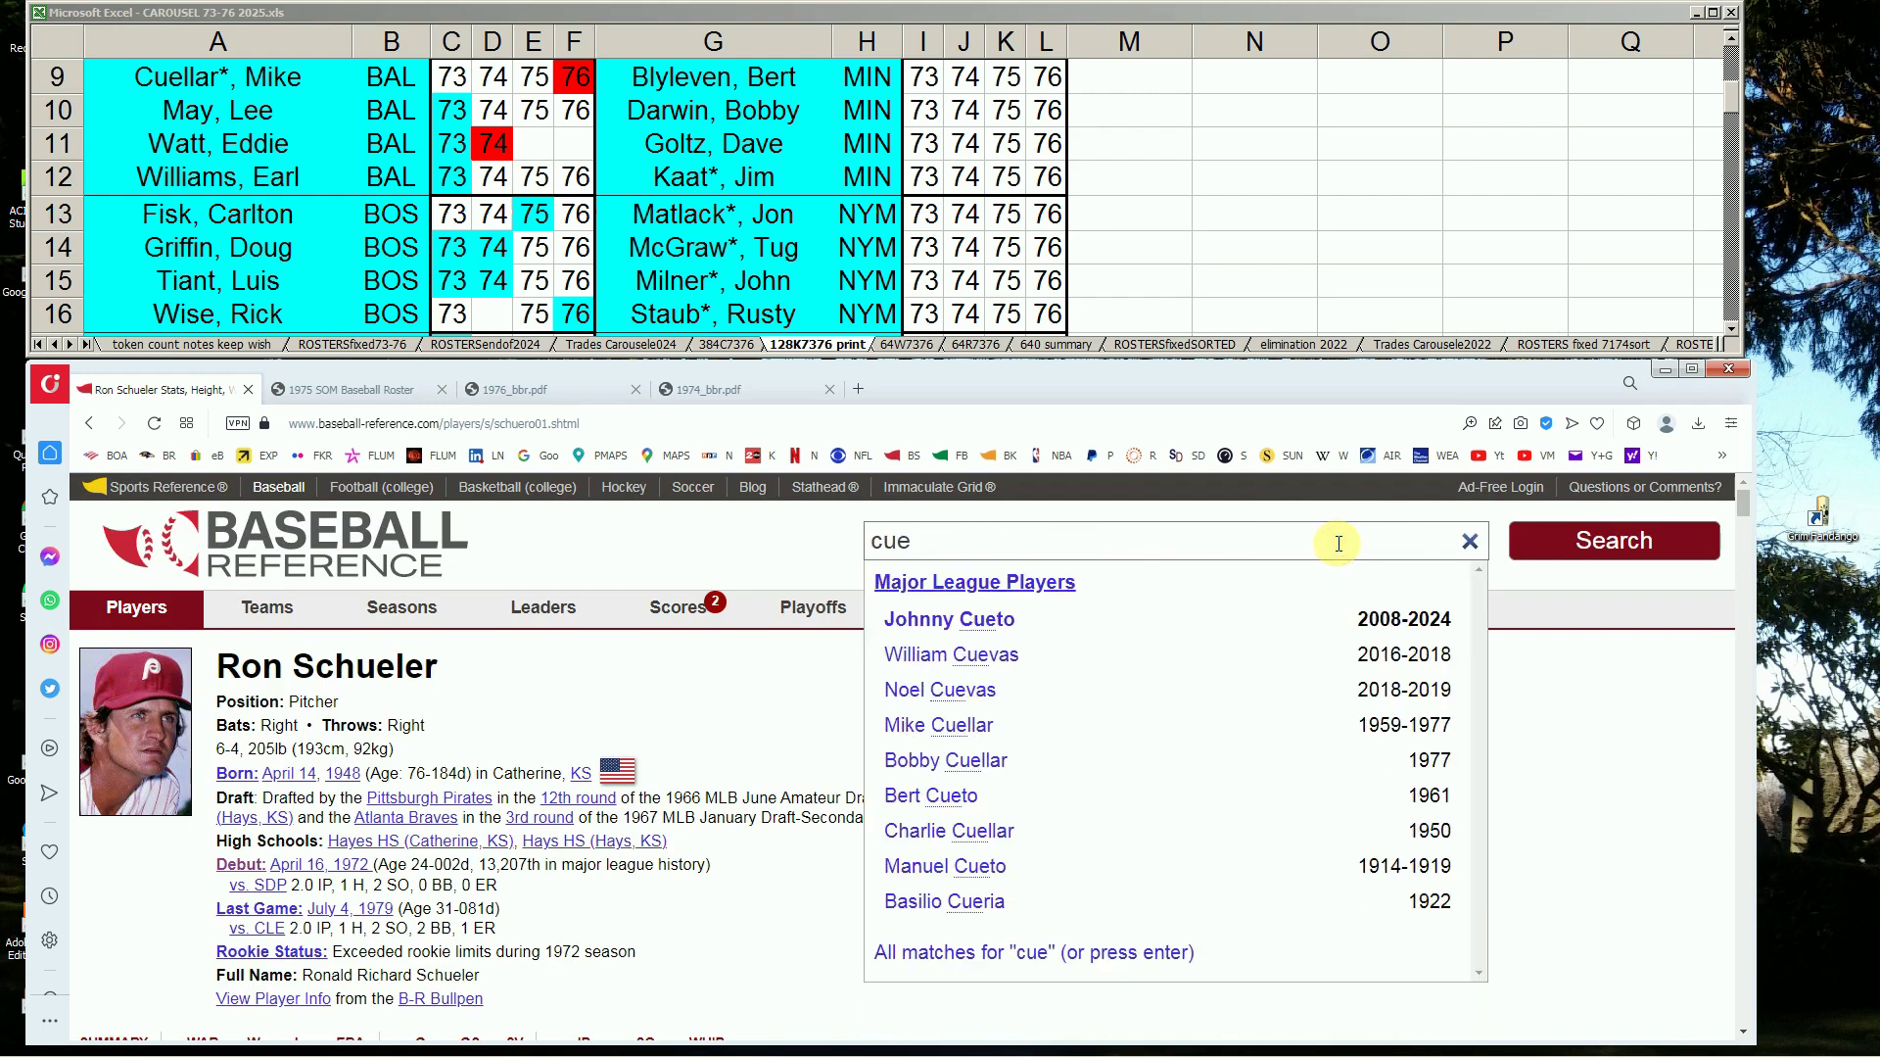
pyautogui.write('ll')
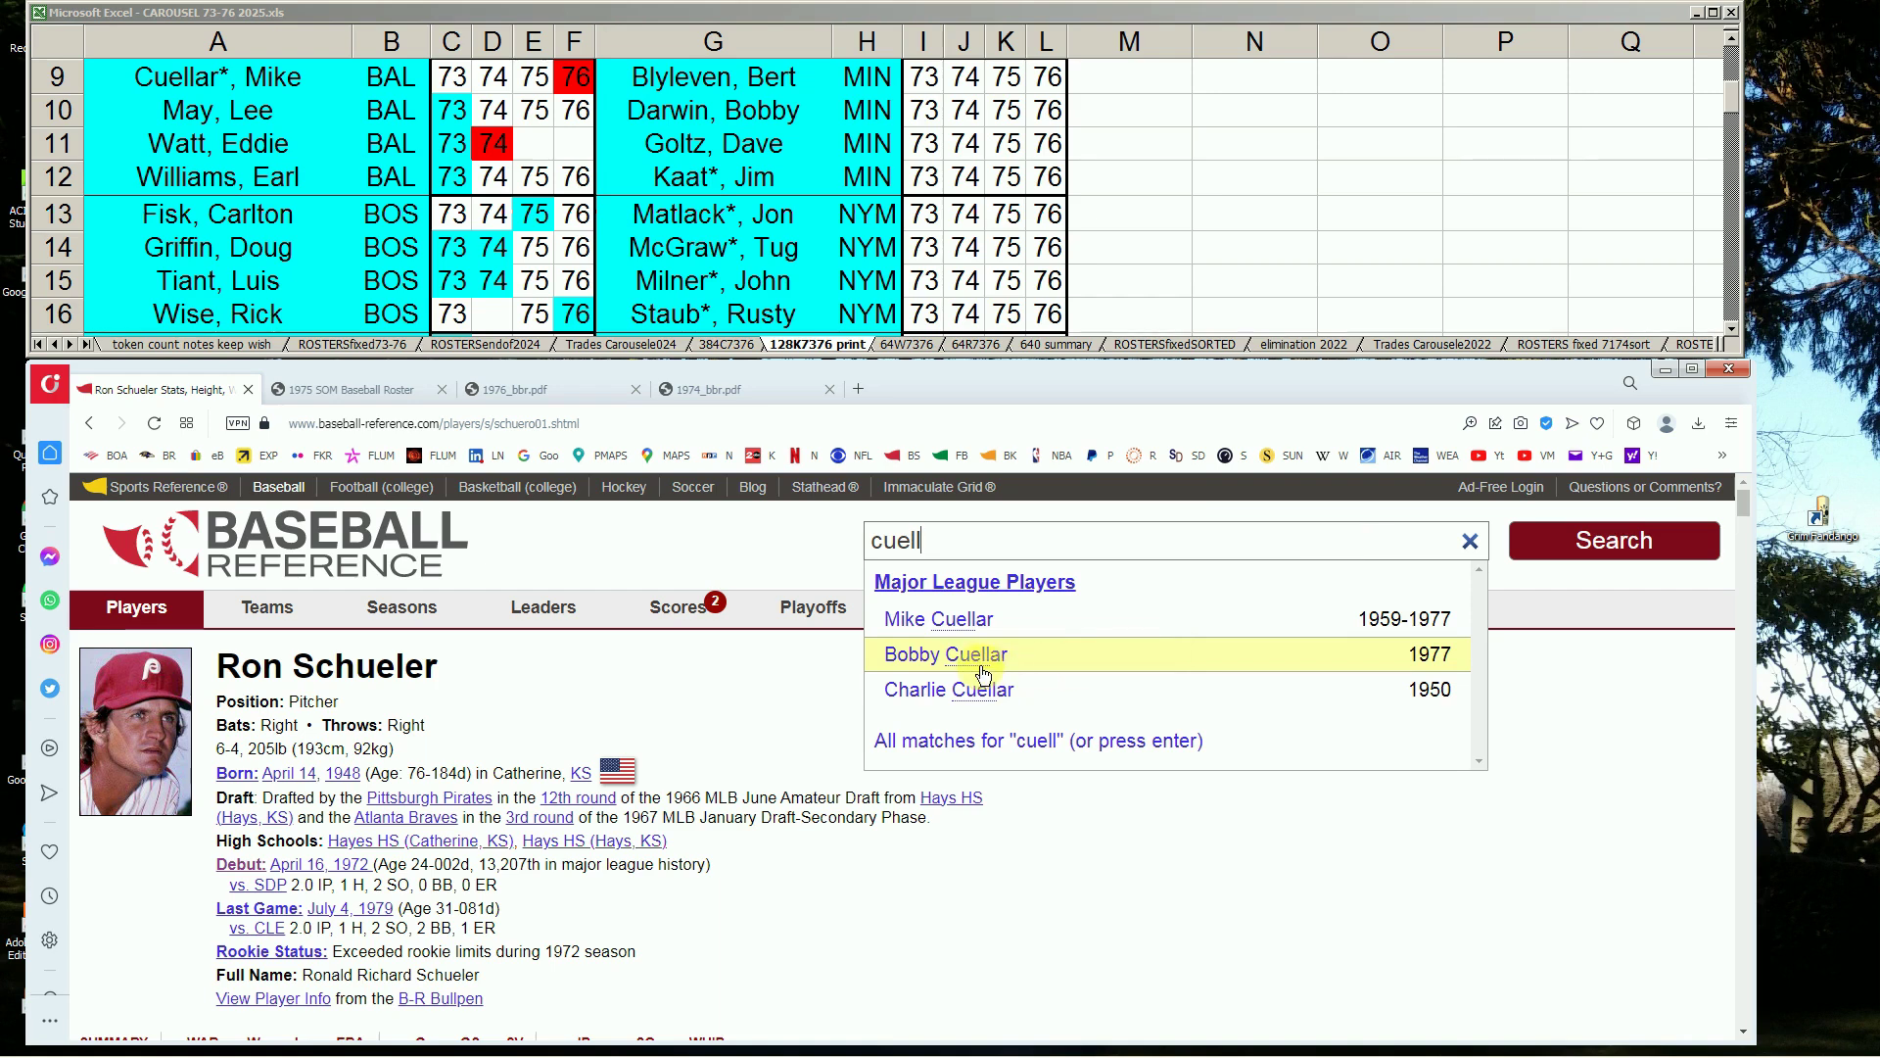
pyautogui.click(955, 619)
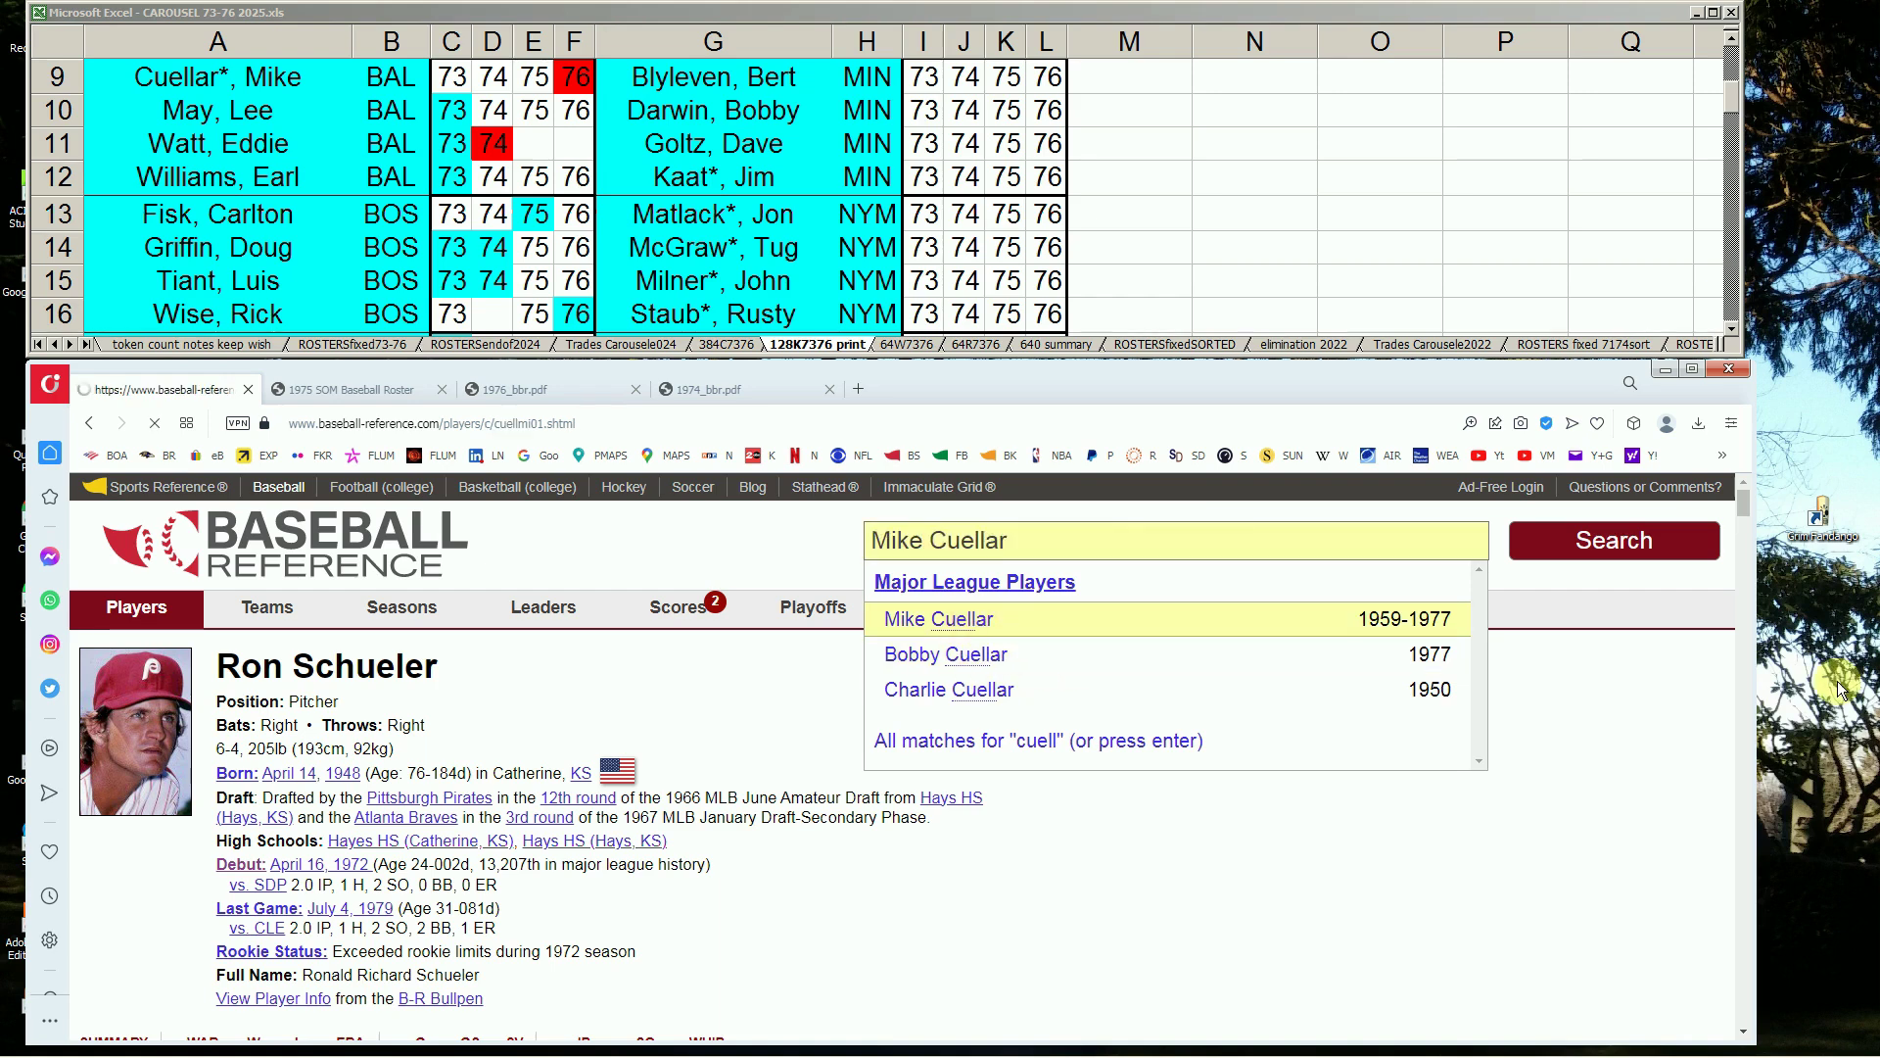
pyautogui.moveTo(1738, 505); pyautogui.dragTo(1735, 554)
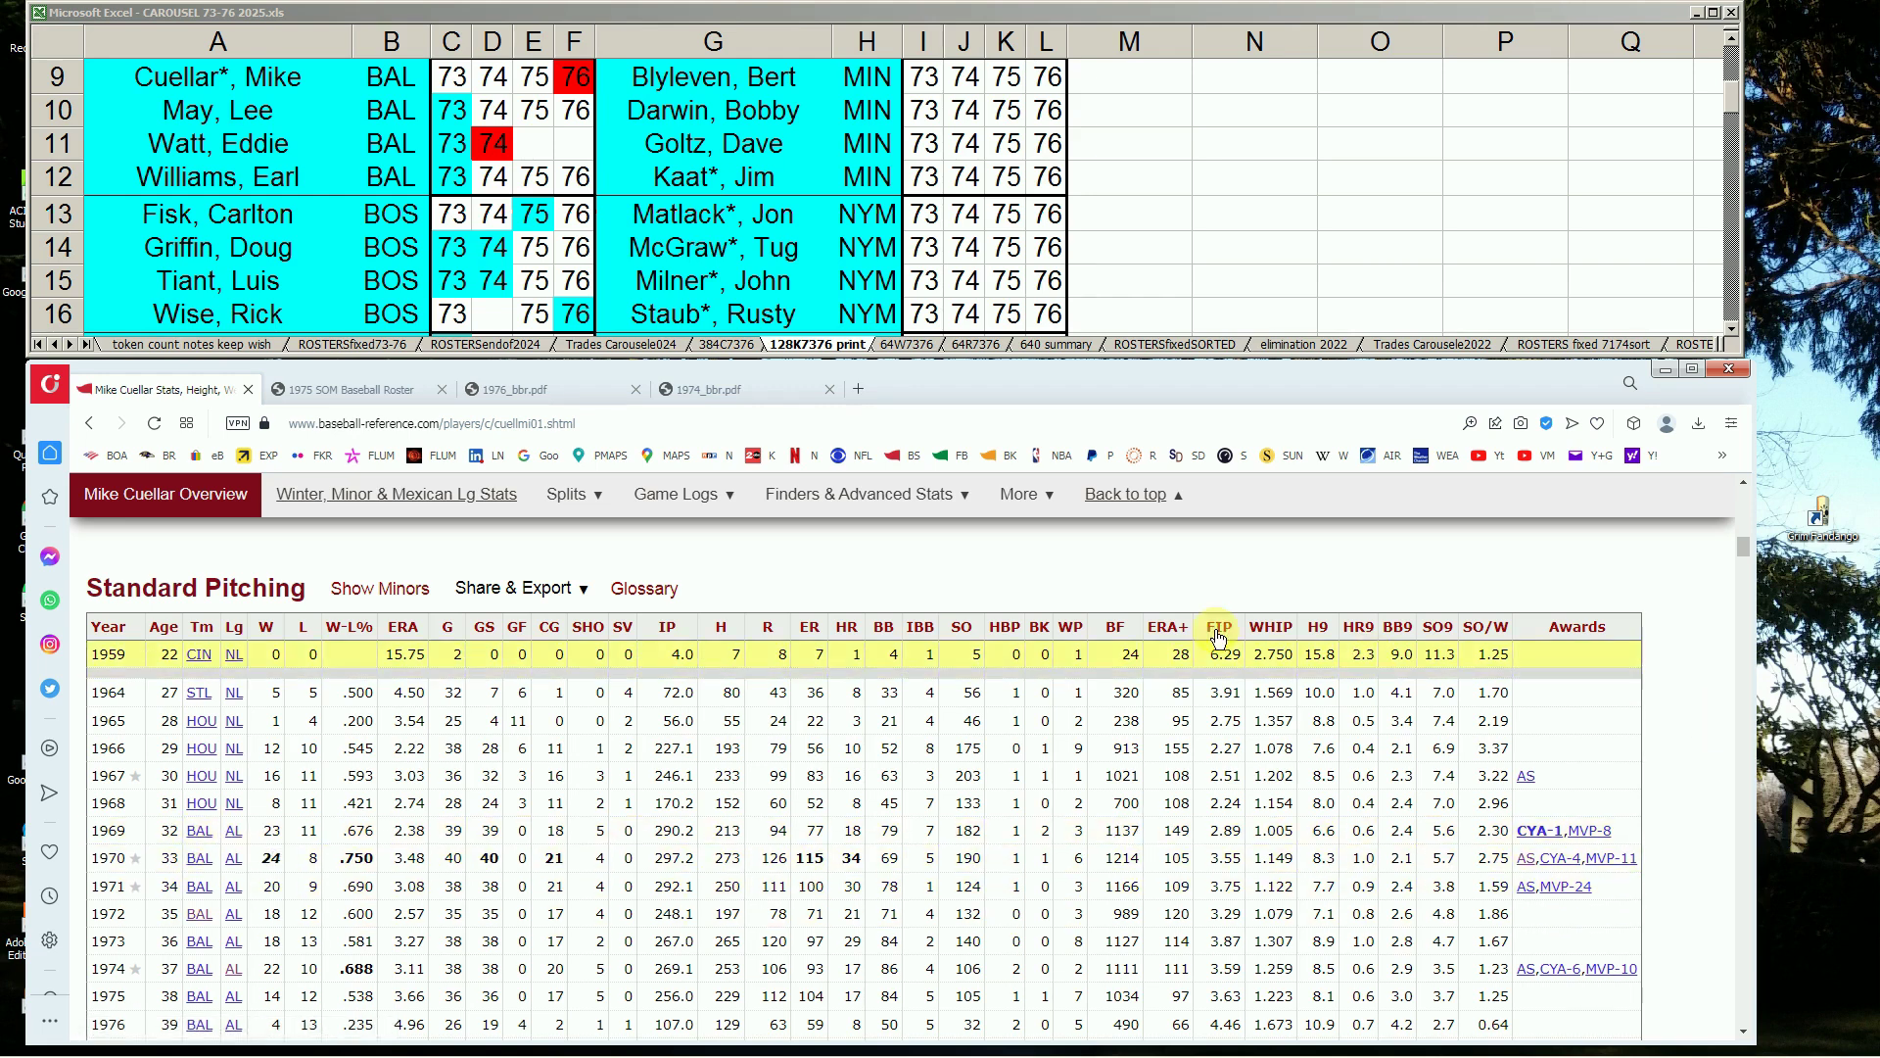
pyautogui.click(1474, 282)
pyautogui.click(574, 214)
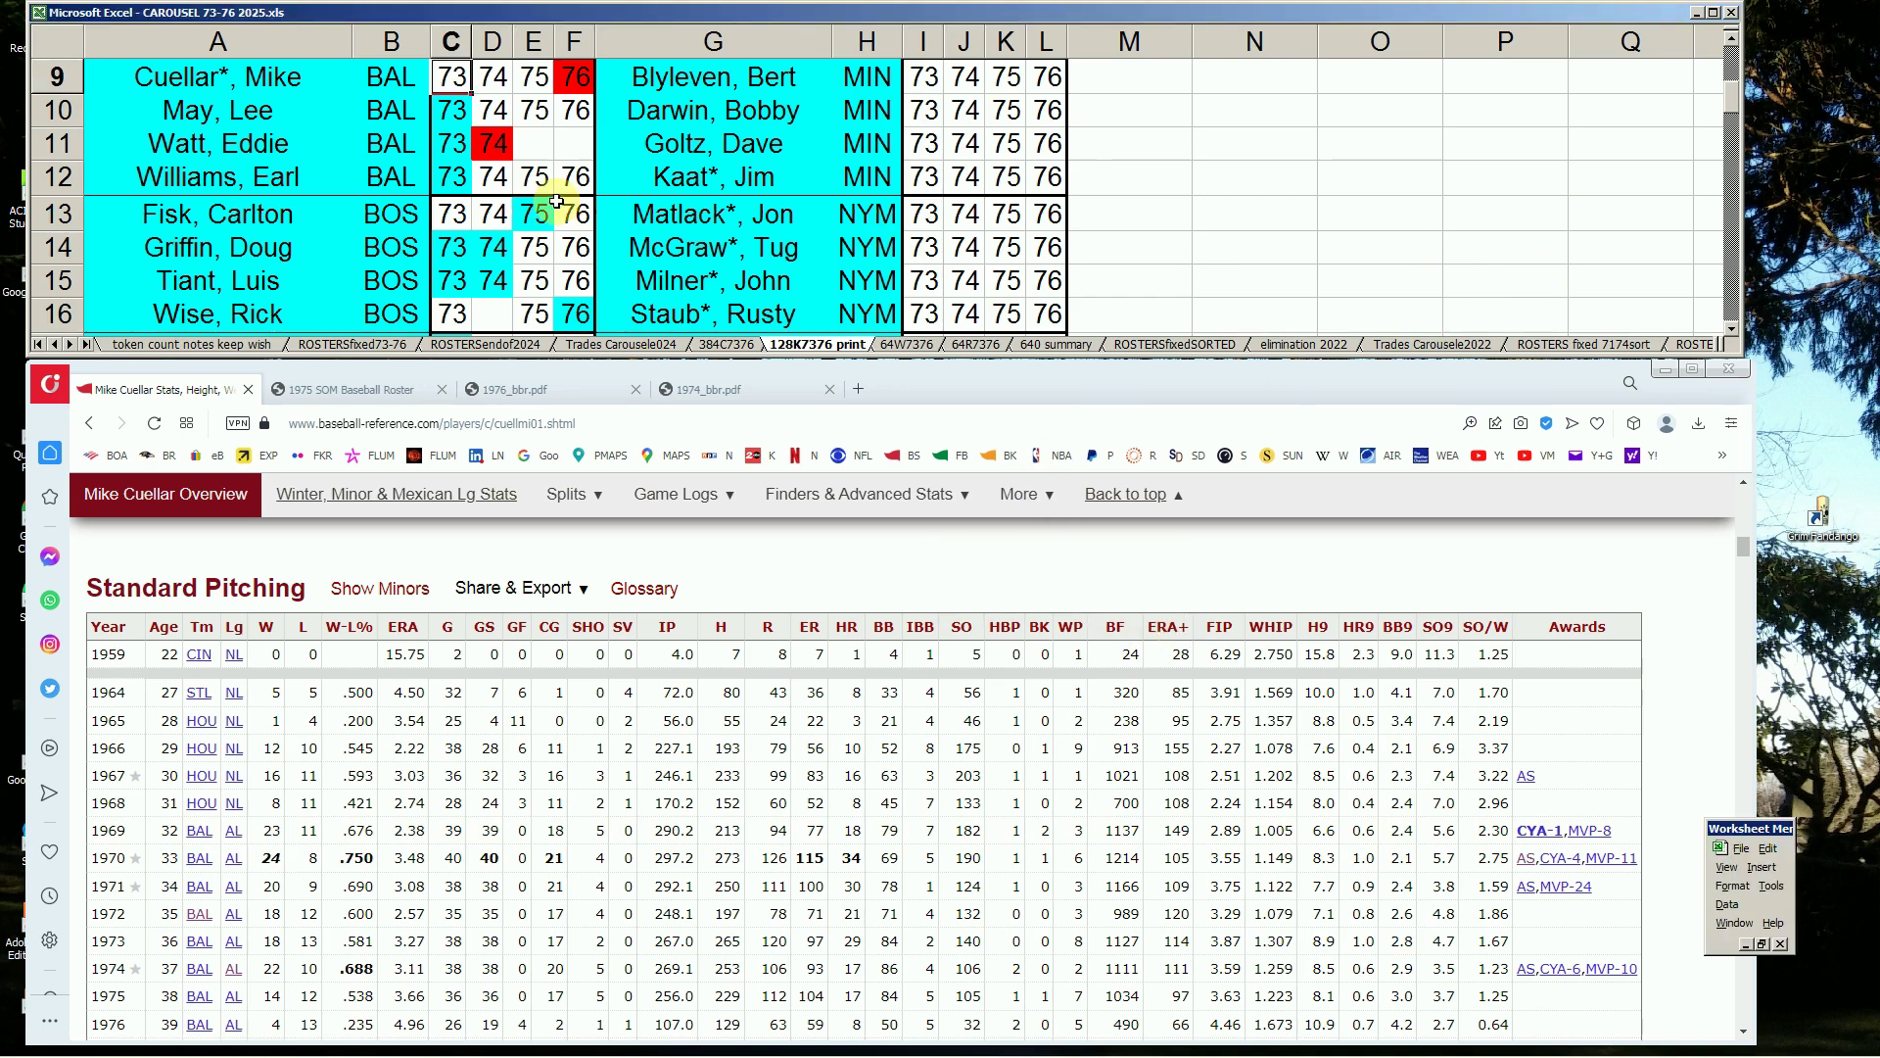
pyautogui.scroll(-2, 490, 93)
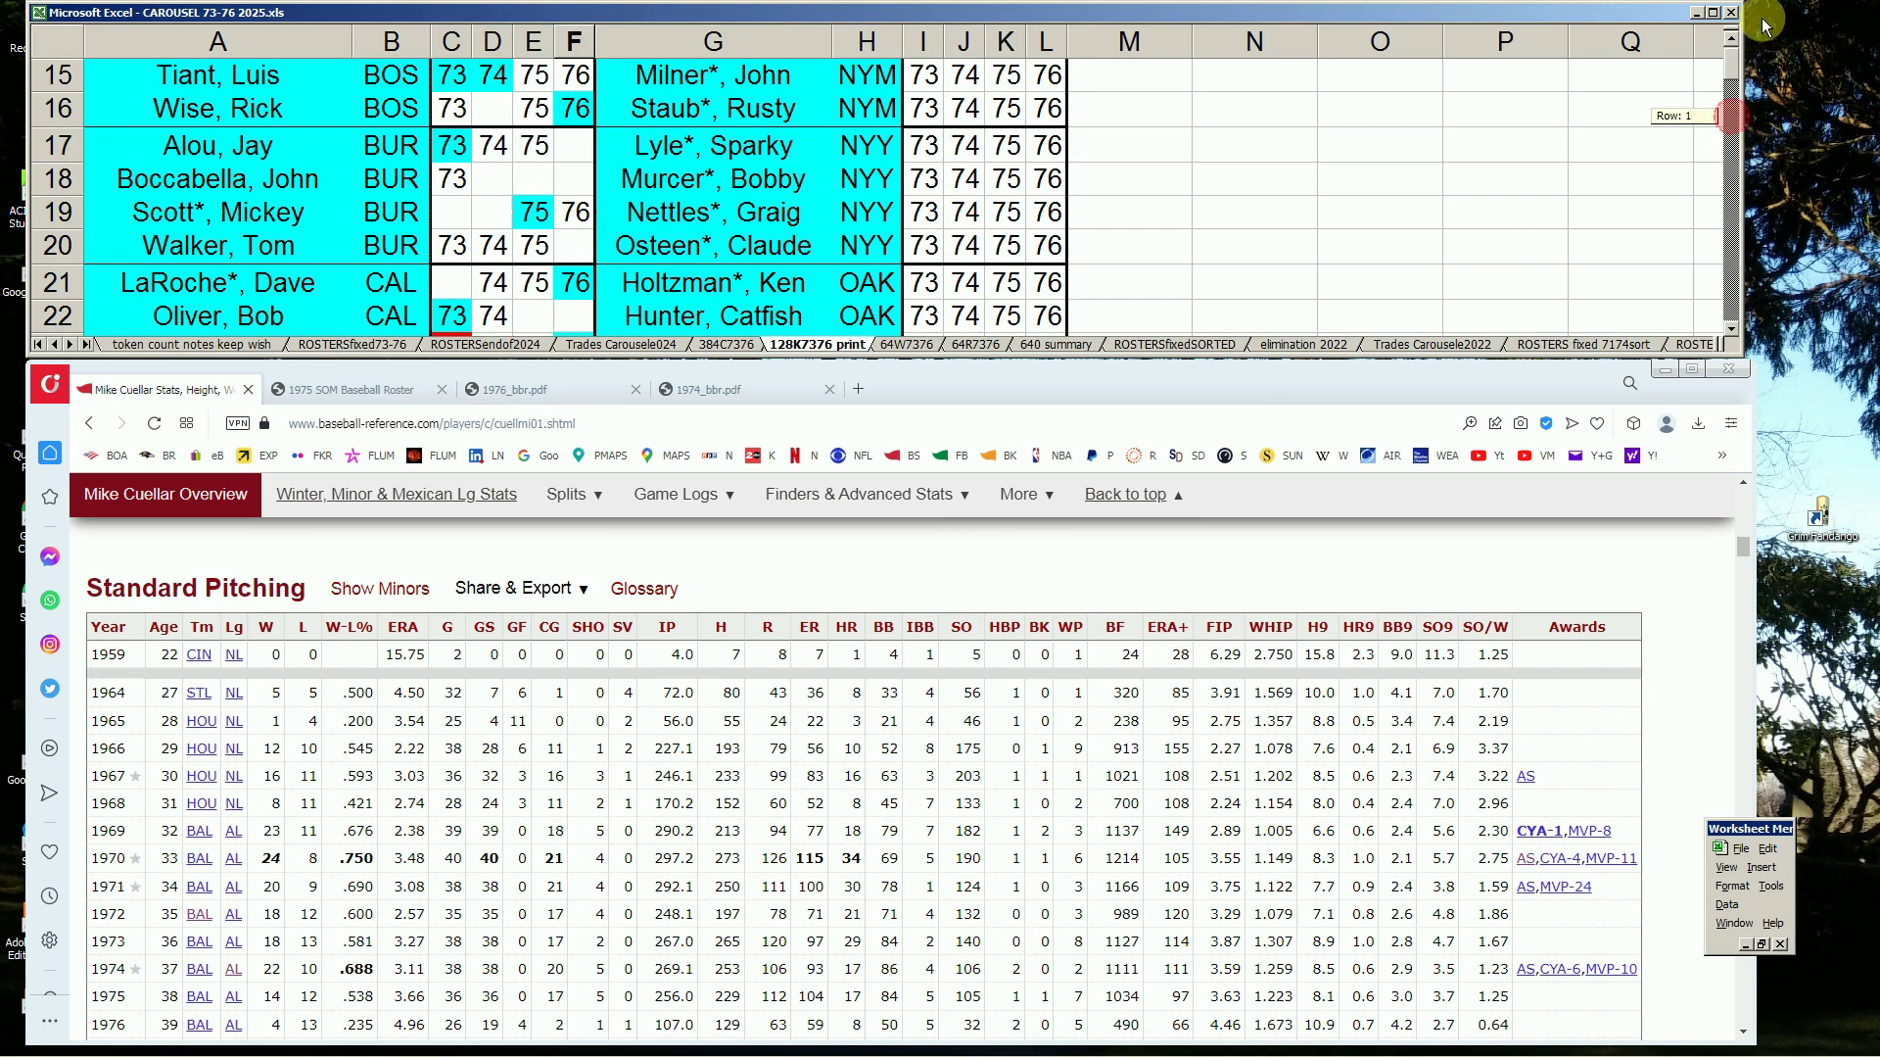
pyautogui.scroll(5, 833, 157)
pyautogui.click(831, 154)
pyautogui.press('pagedown')
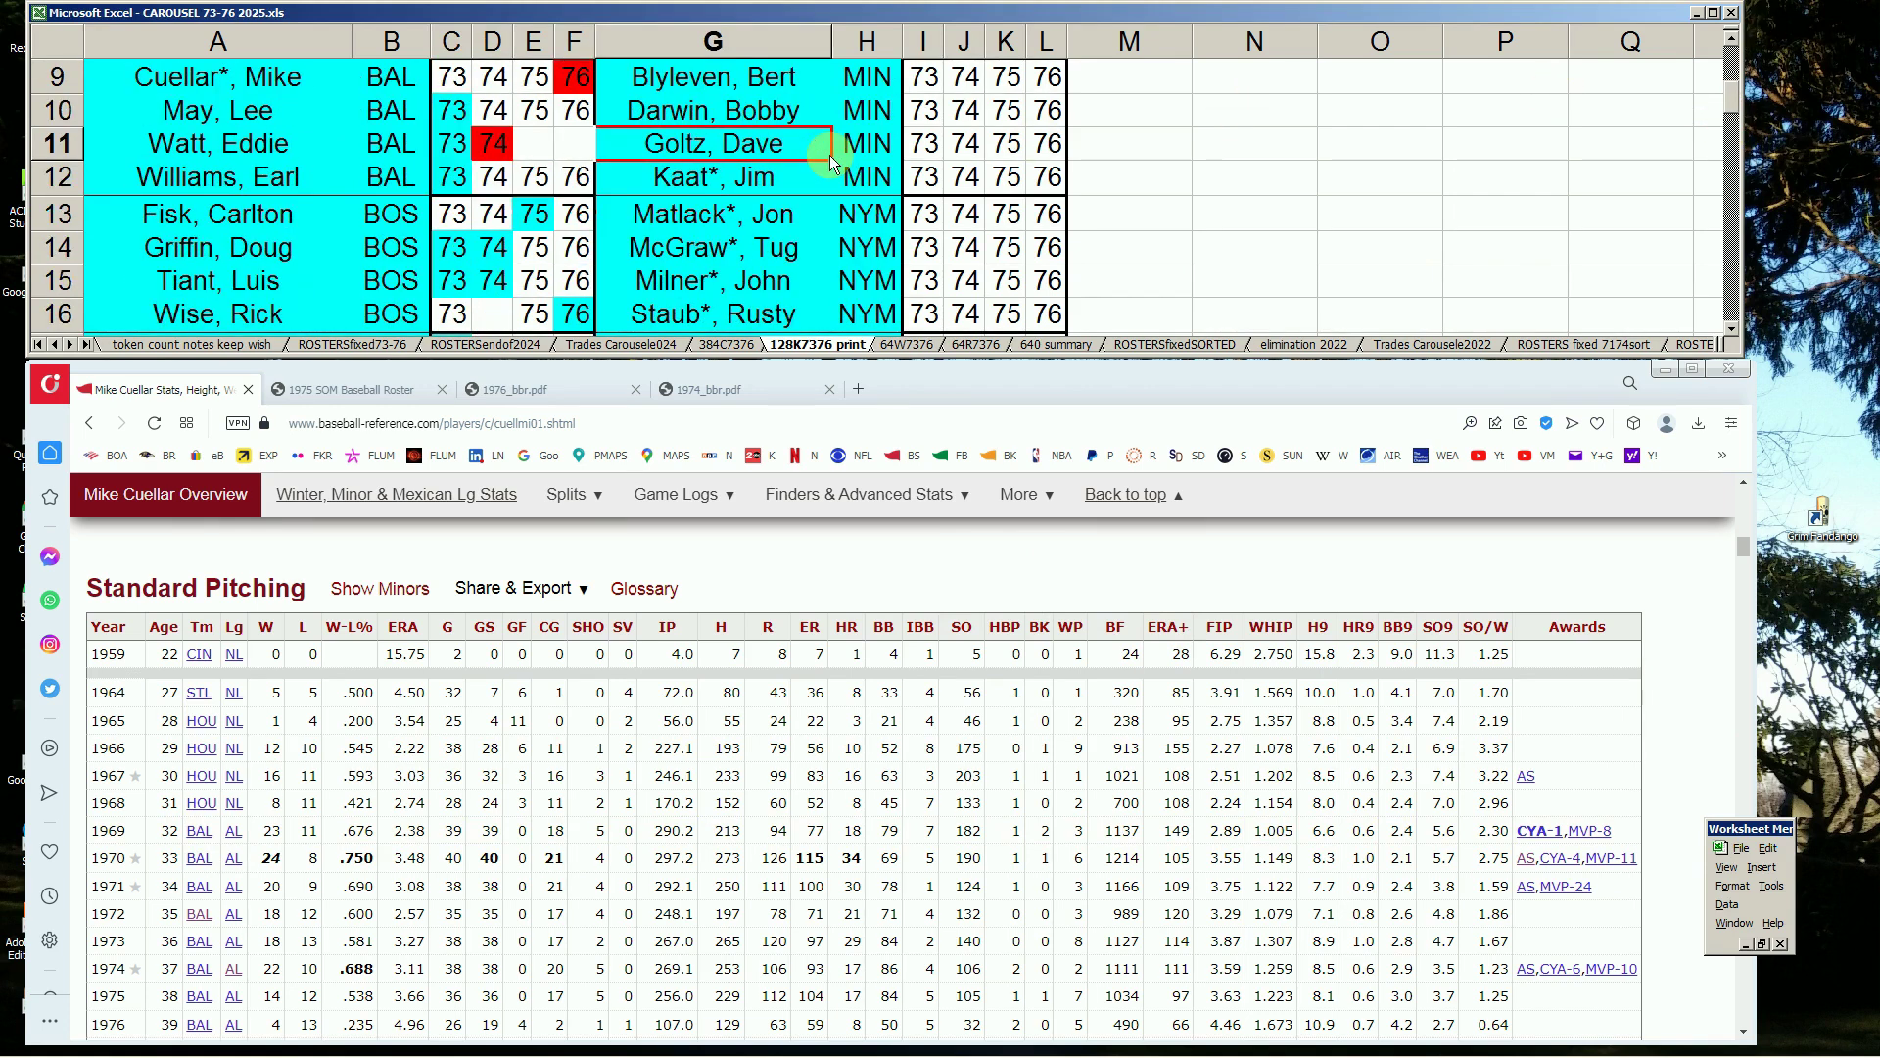
pyautogui.scroll(2, 956, 86)
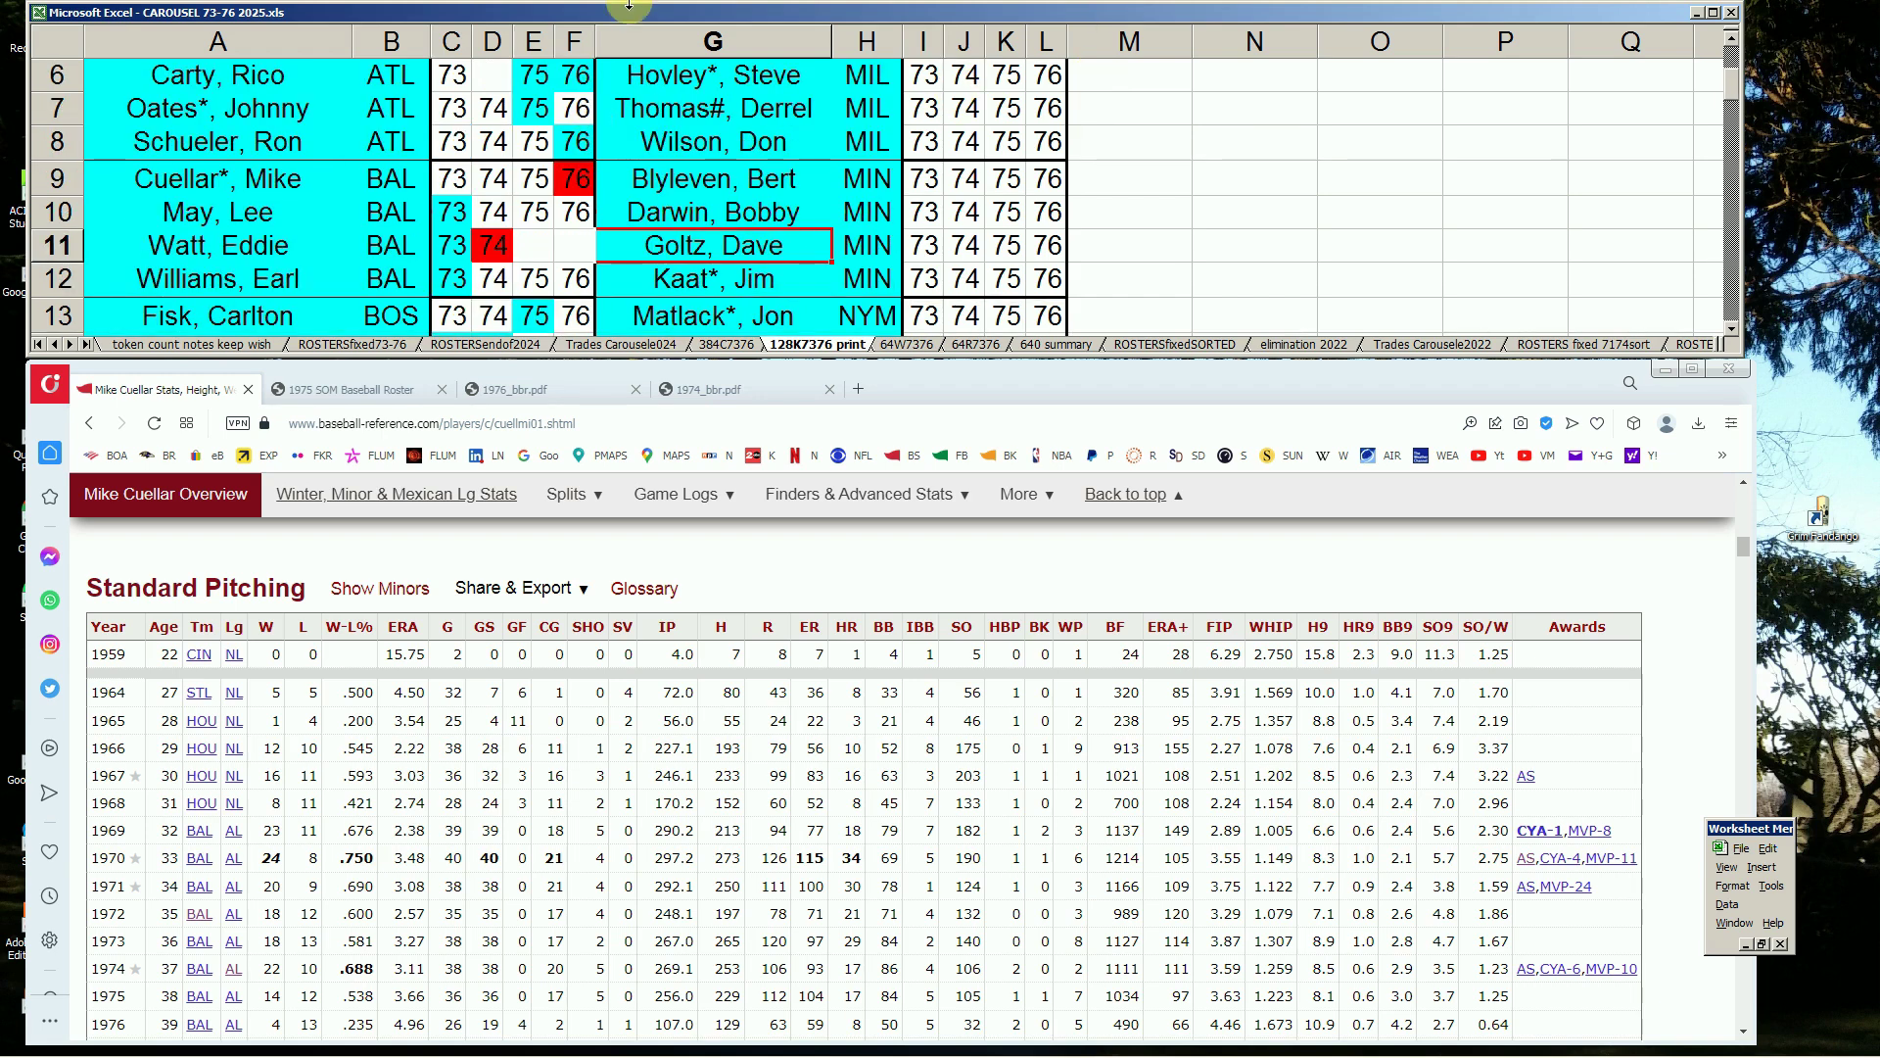
pyautogui.press('Up')
pyautogui.press('Up')
pyautogui.press('Up')
pyautogui.press('Up')
pyautogui.press('Up')
pyautogui.press('Up')
pyautogui.press('Up')
pyautogui.press('Up')
pyautogui.press('Up')
pyautogui.press('Up')
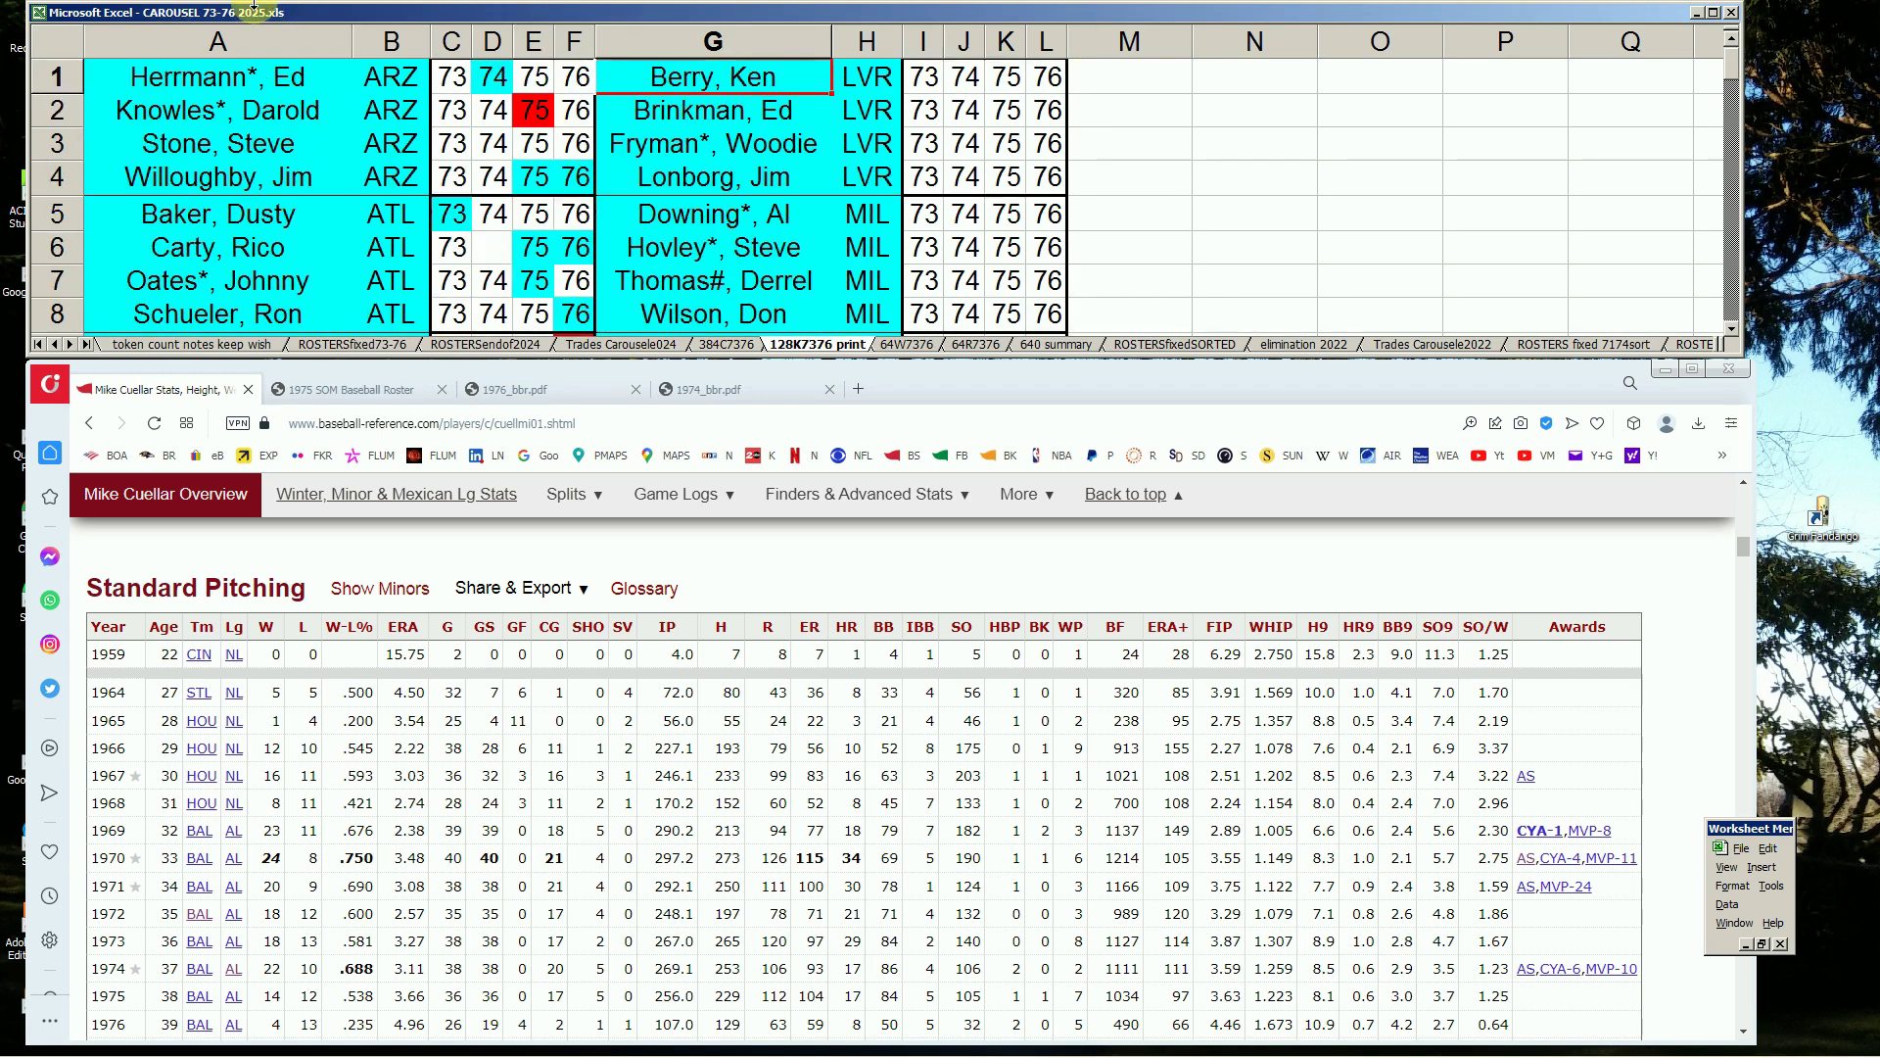
# - Review the Baltimore group's marked seasons, including Lee May's and Eddie Watt's 73 cells
pyautogui.press('pagedown')
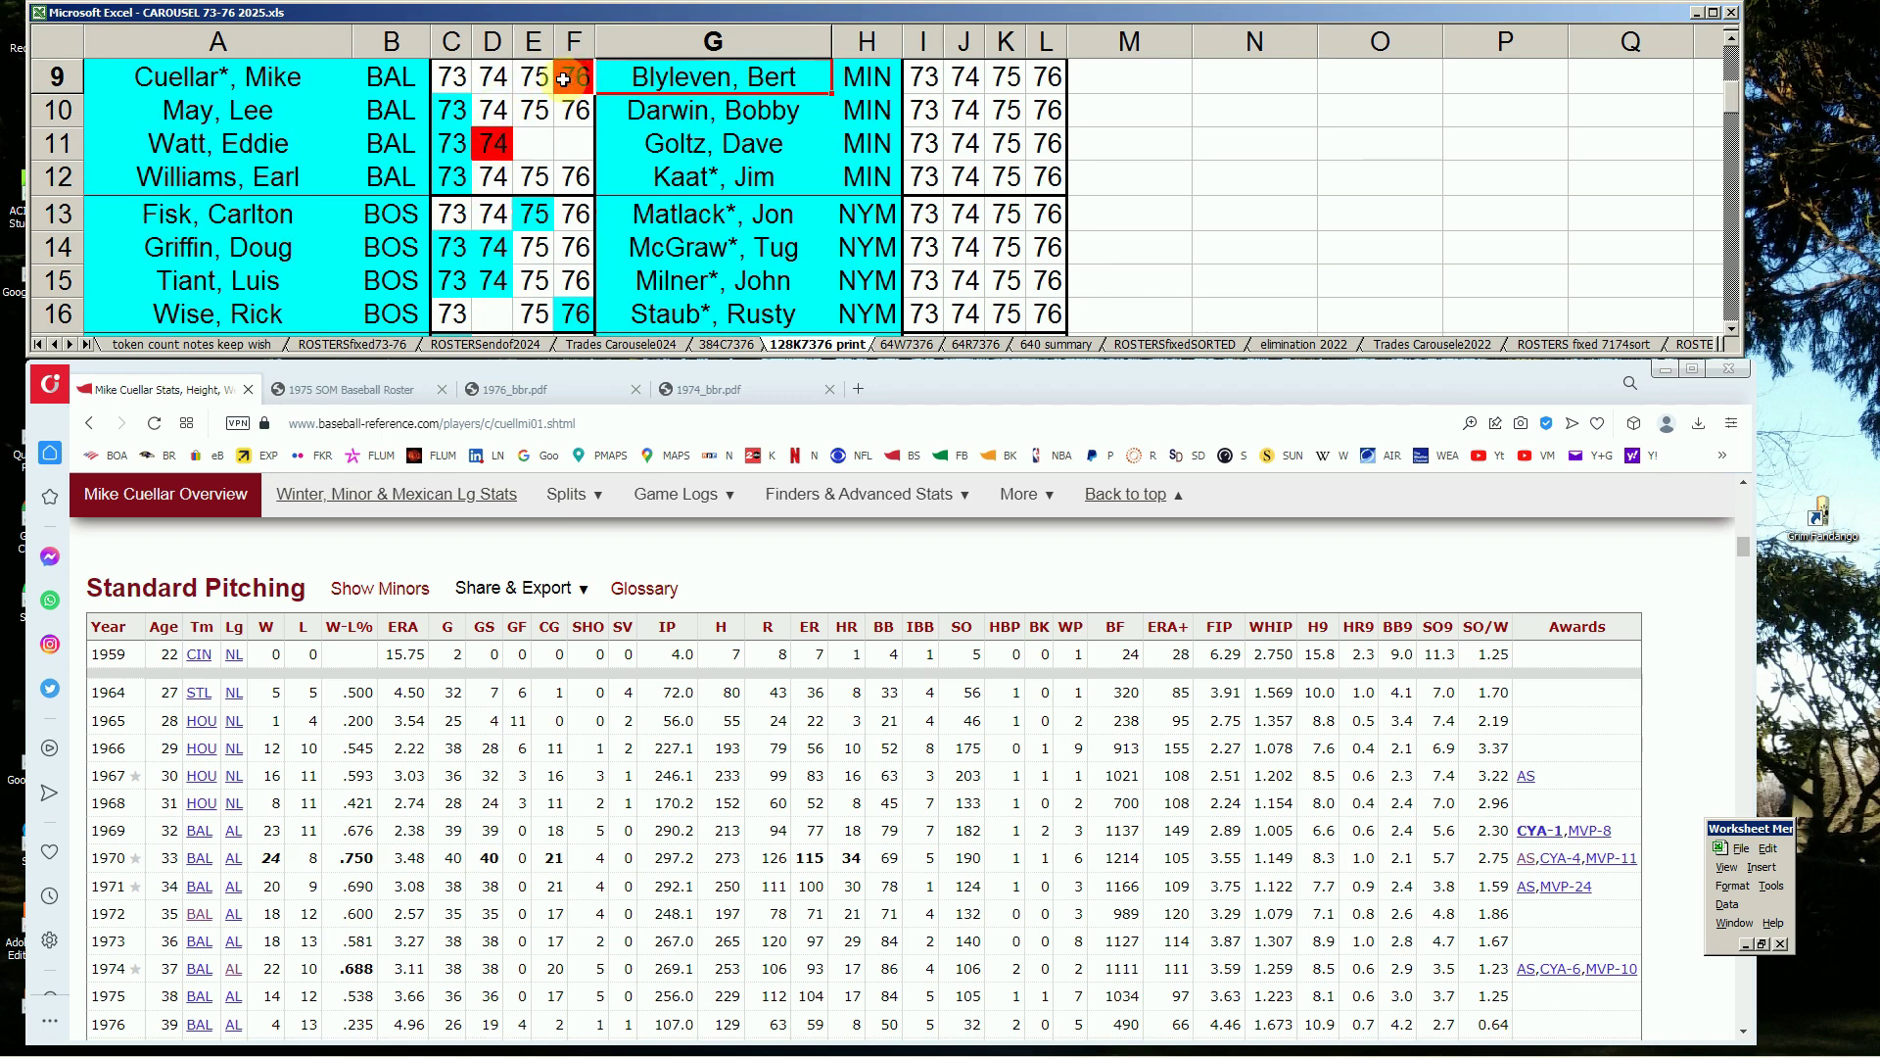
pyautogui.click(456, 114)
pyautogui.click(466, 155)
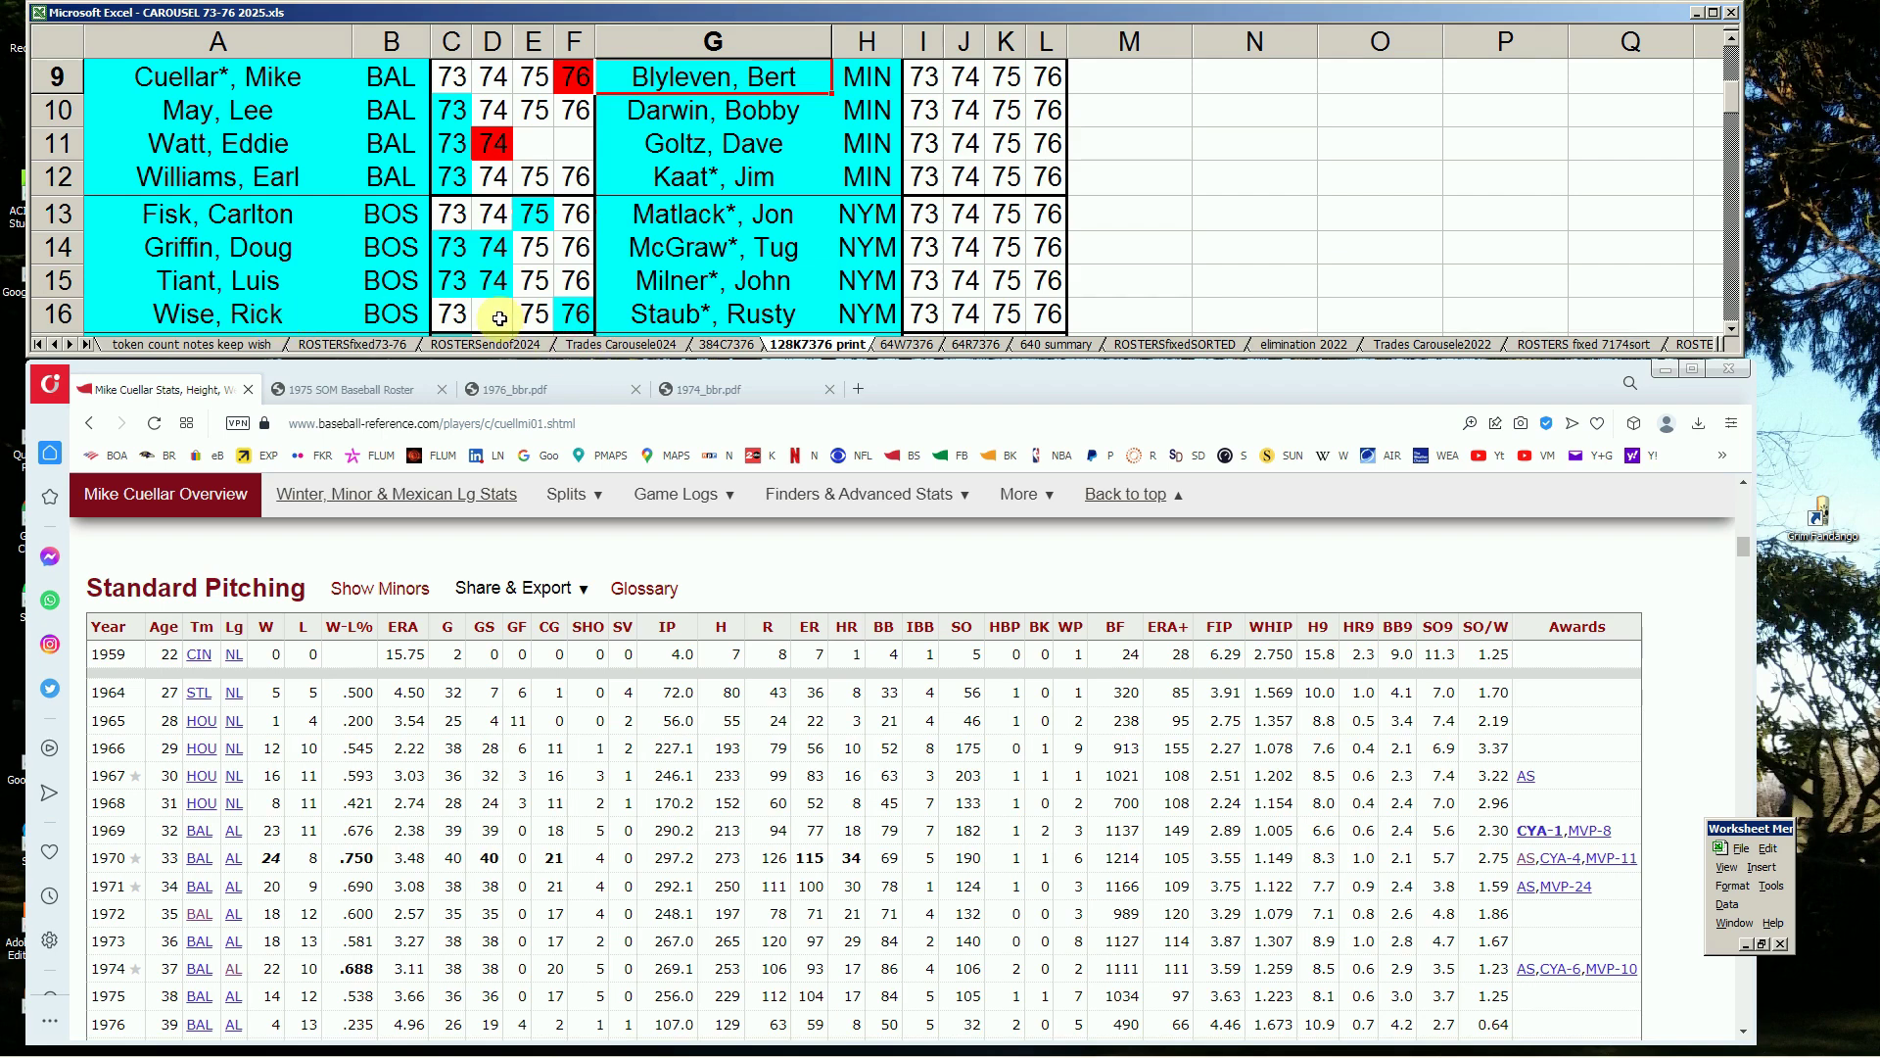
# - Review the Boston group, from Rick Wise's 76 cell back up to Carlton Fisk's row
pyautogui.click(583, 313)
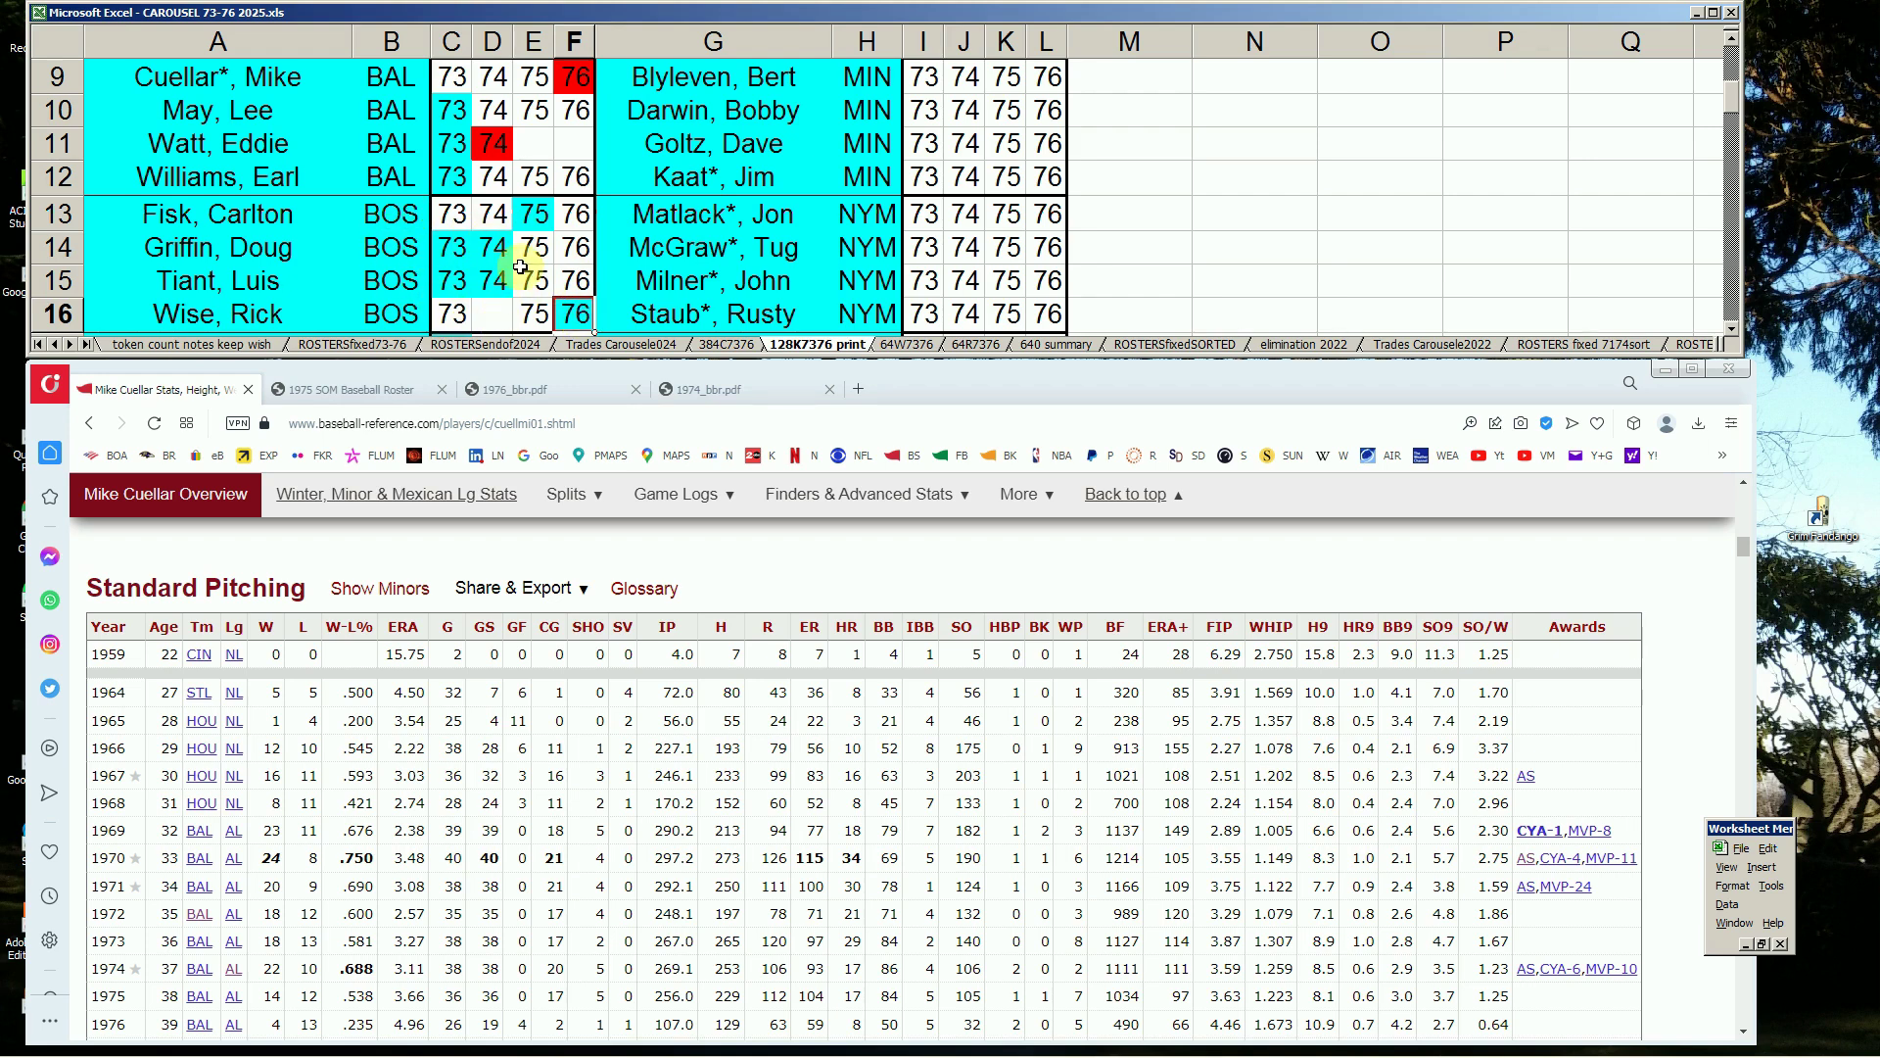
pyautogui.click(300, 281)
pyautogui.click(322, 210)
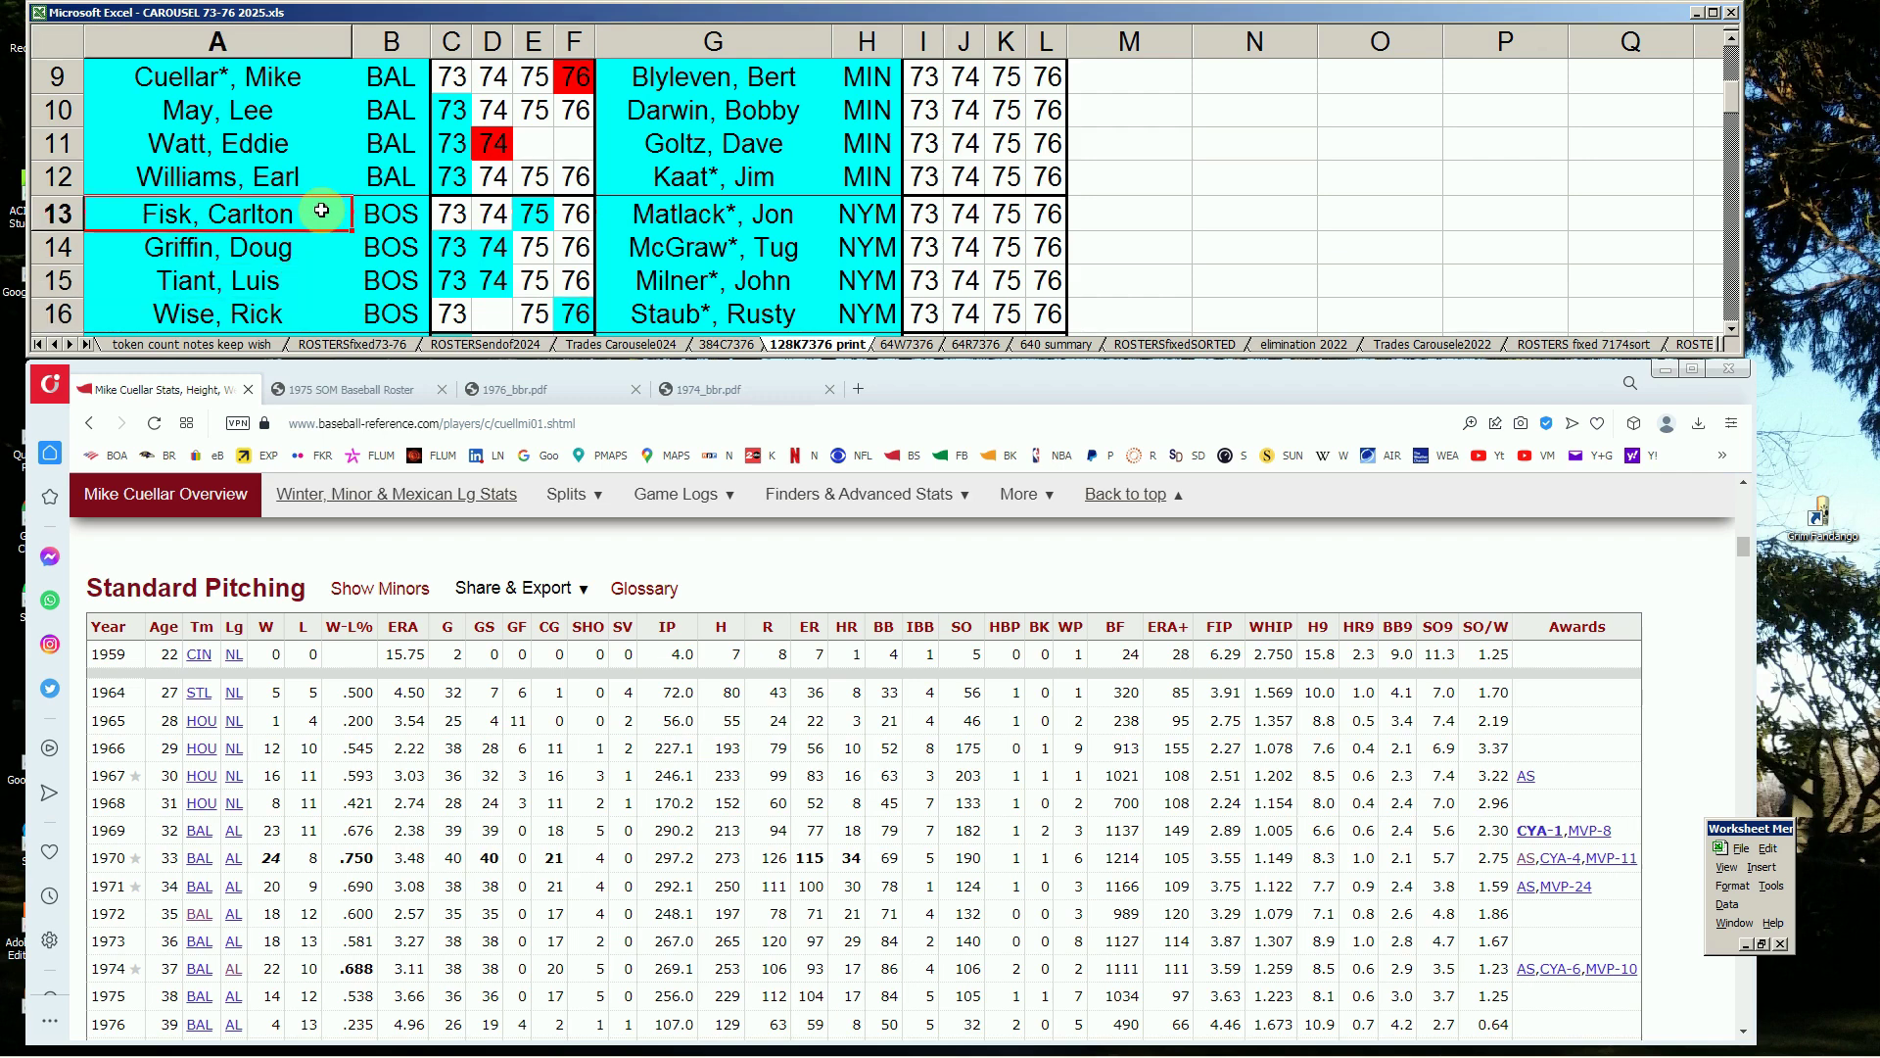
# - Review the BUR group in rows 17 to 20, covering Jay Alou, John Boccabella and Mickey Scott
pyautogui.press('pagedown')
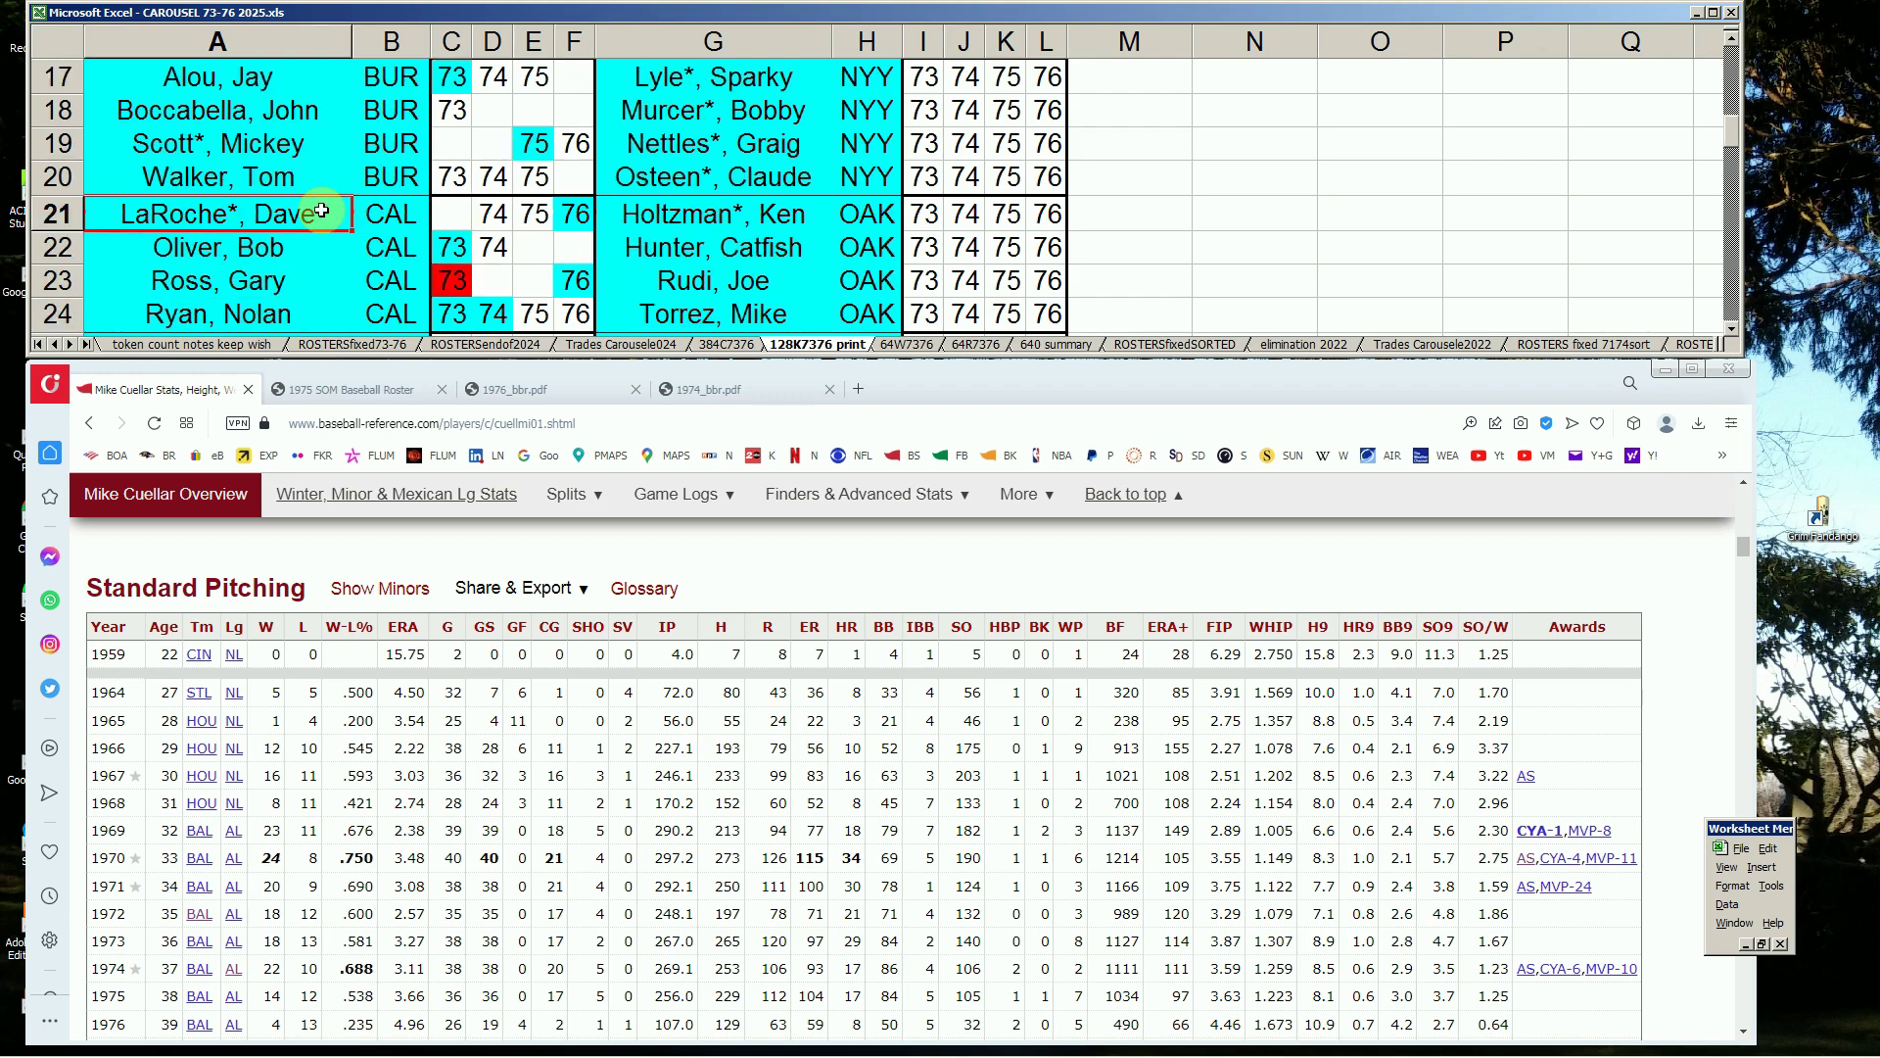
pyautogui.press('Up')
pyautogui.press('Up')
pyautogui.press('Up')
pyautogui.press('Up')
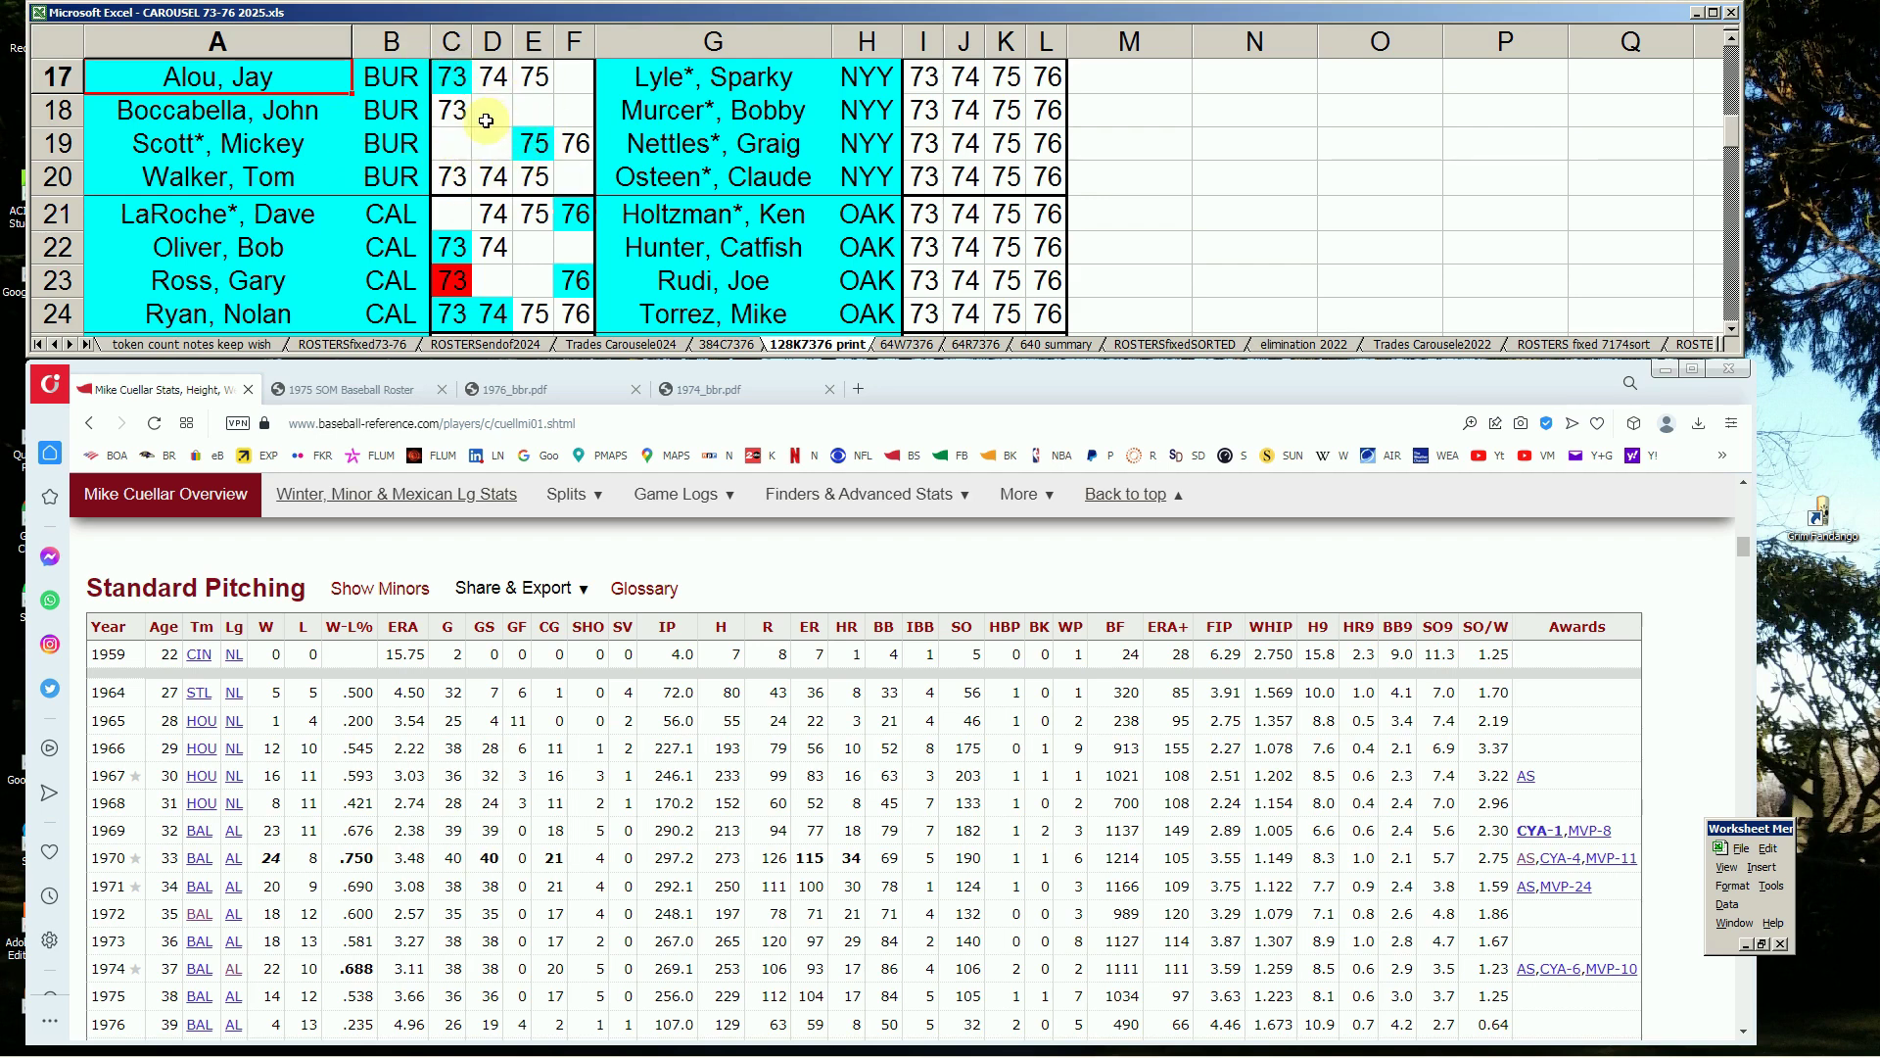
pyautogui.click(305, 115)
pyautogui.click(286, 145)
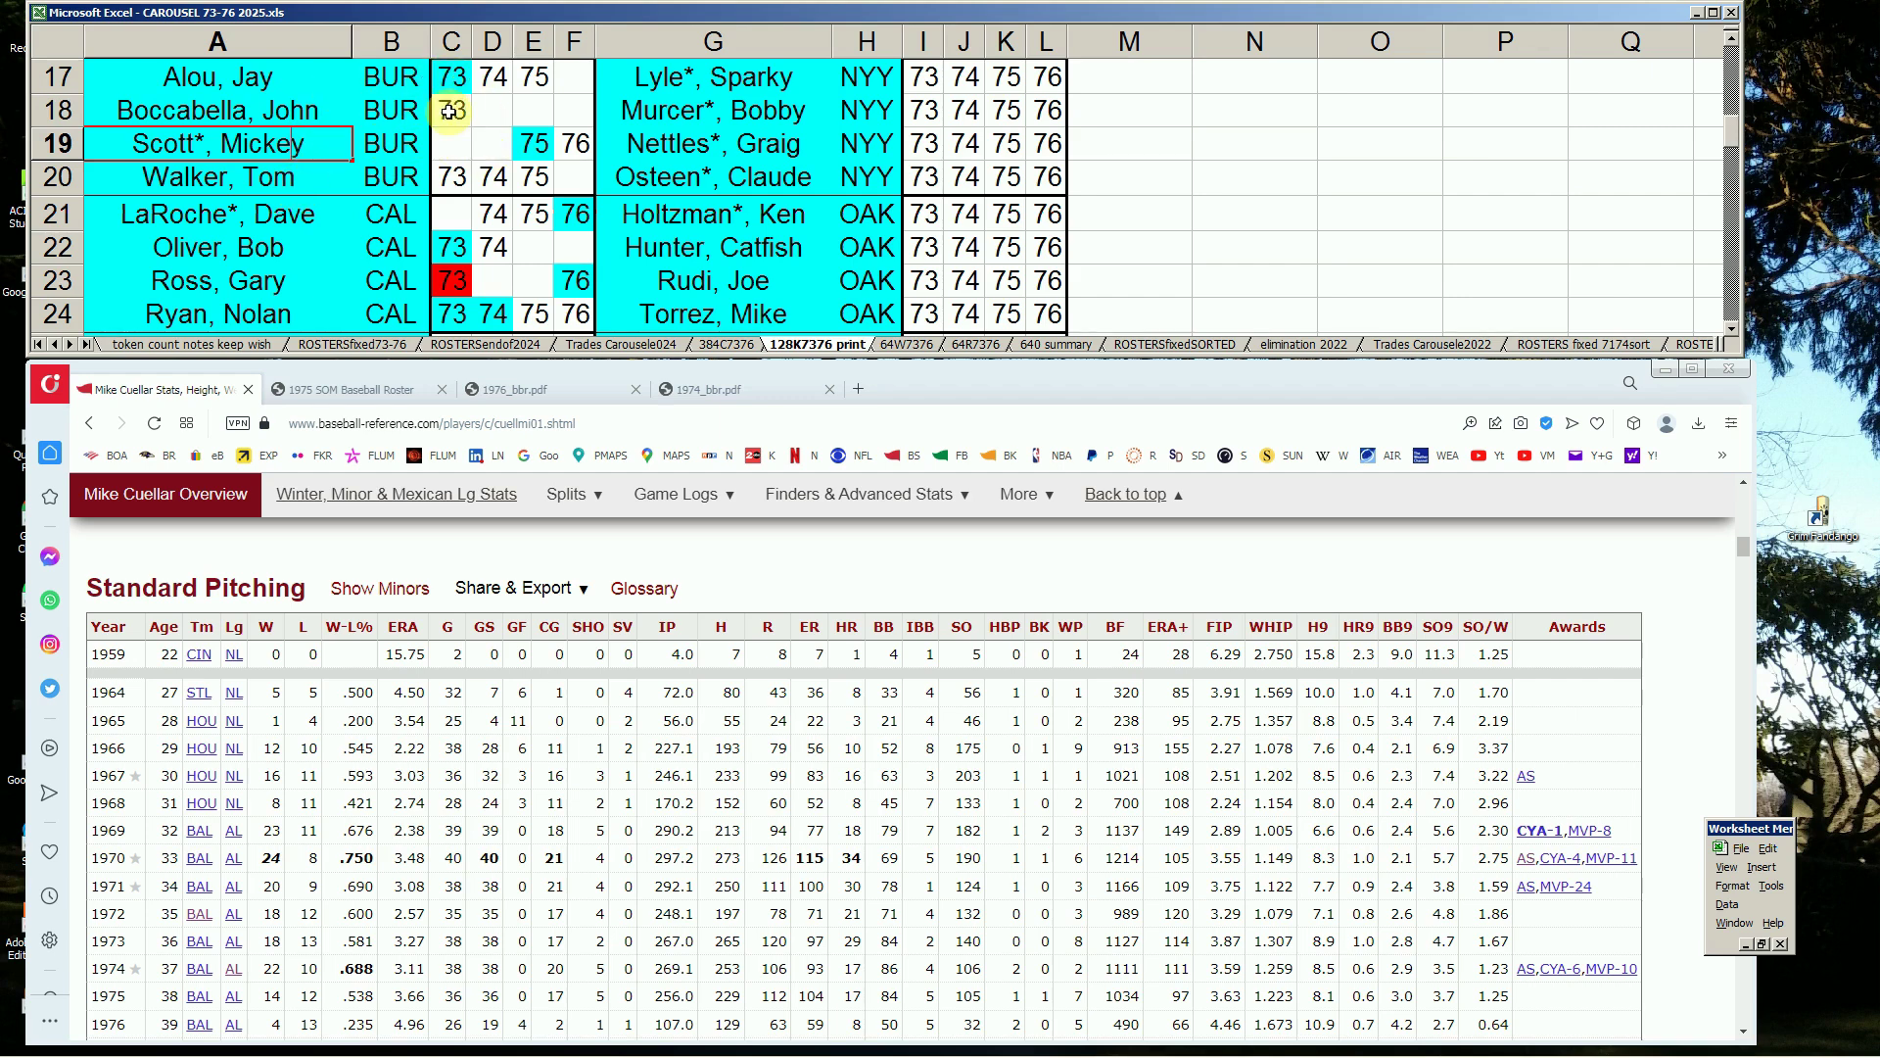
pyautogui.click(305, 110)
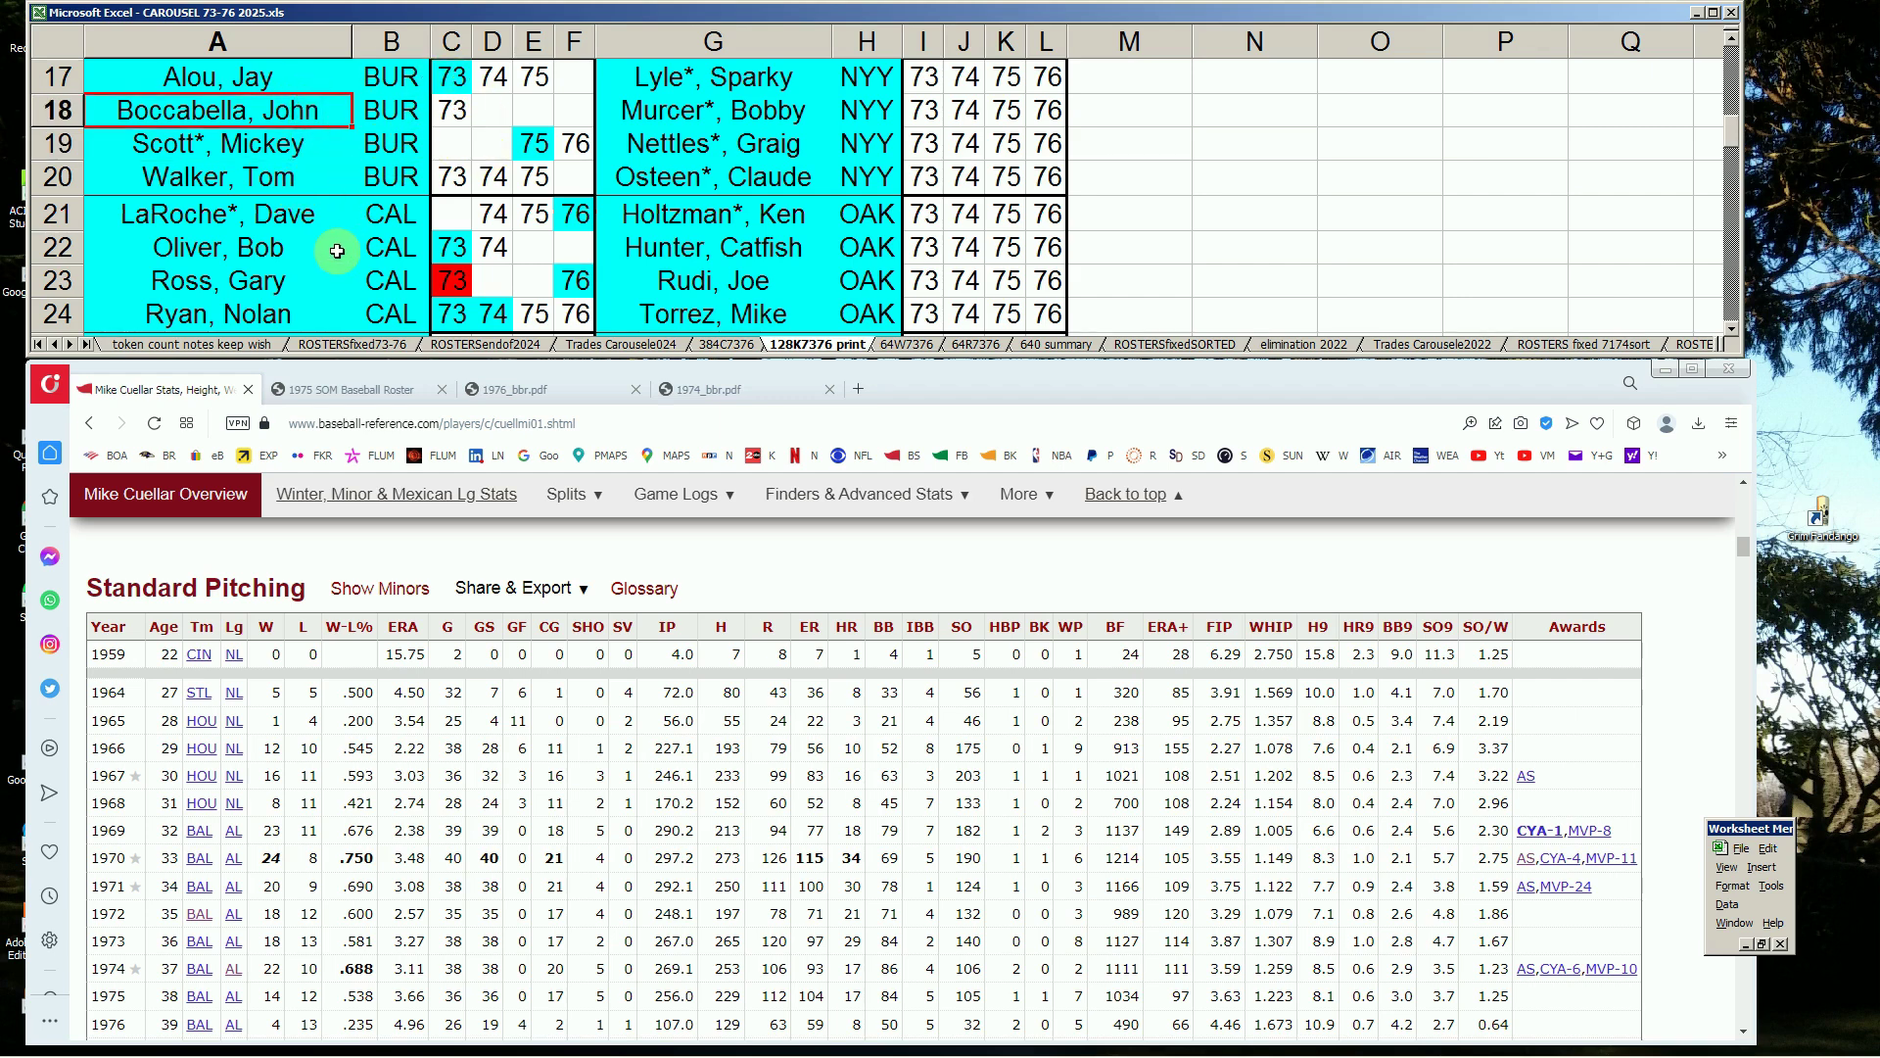
# - Review Dave LaRoche's season cells up to 76 and the remaining players in the CAL group
pyautogui.press('Down')
pyautogui.press('Down')
pyautogui.press('Down')
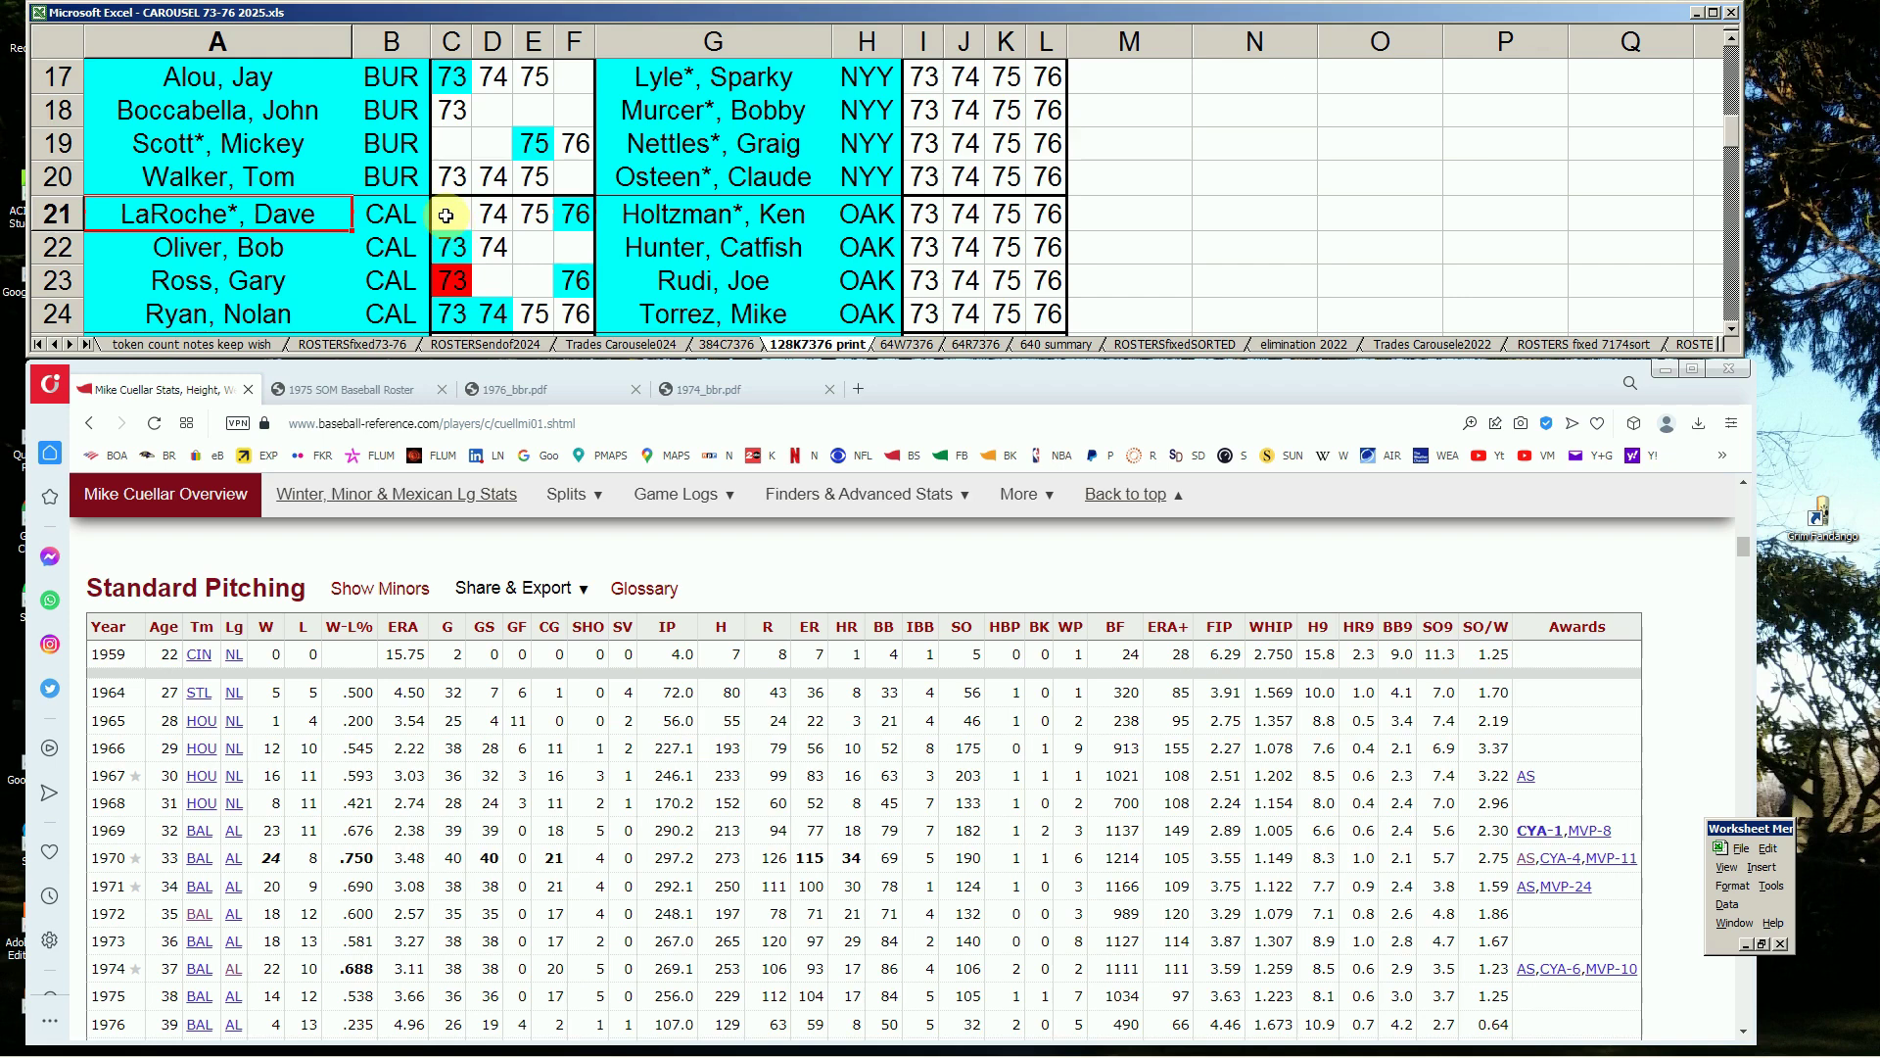
pyautogui.click(575, 214)
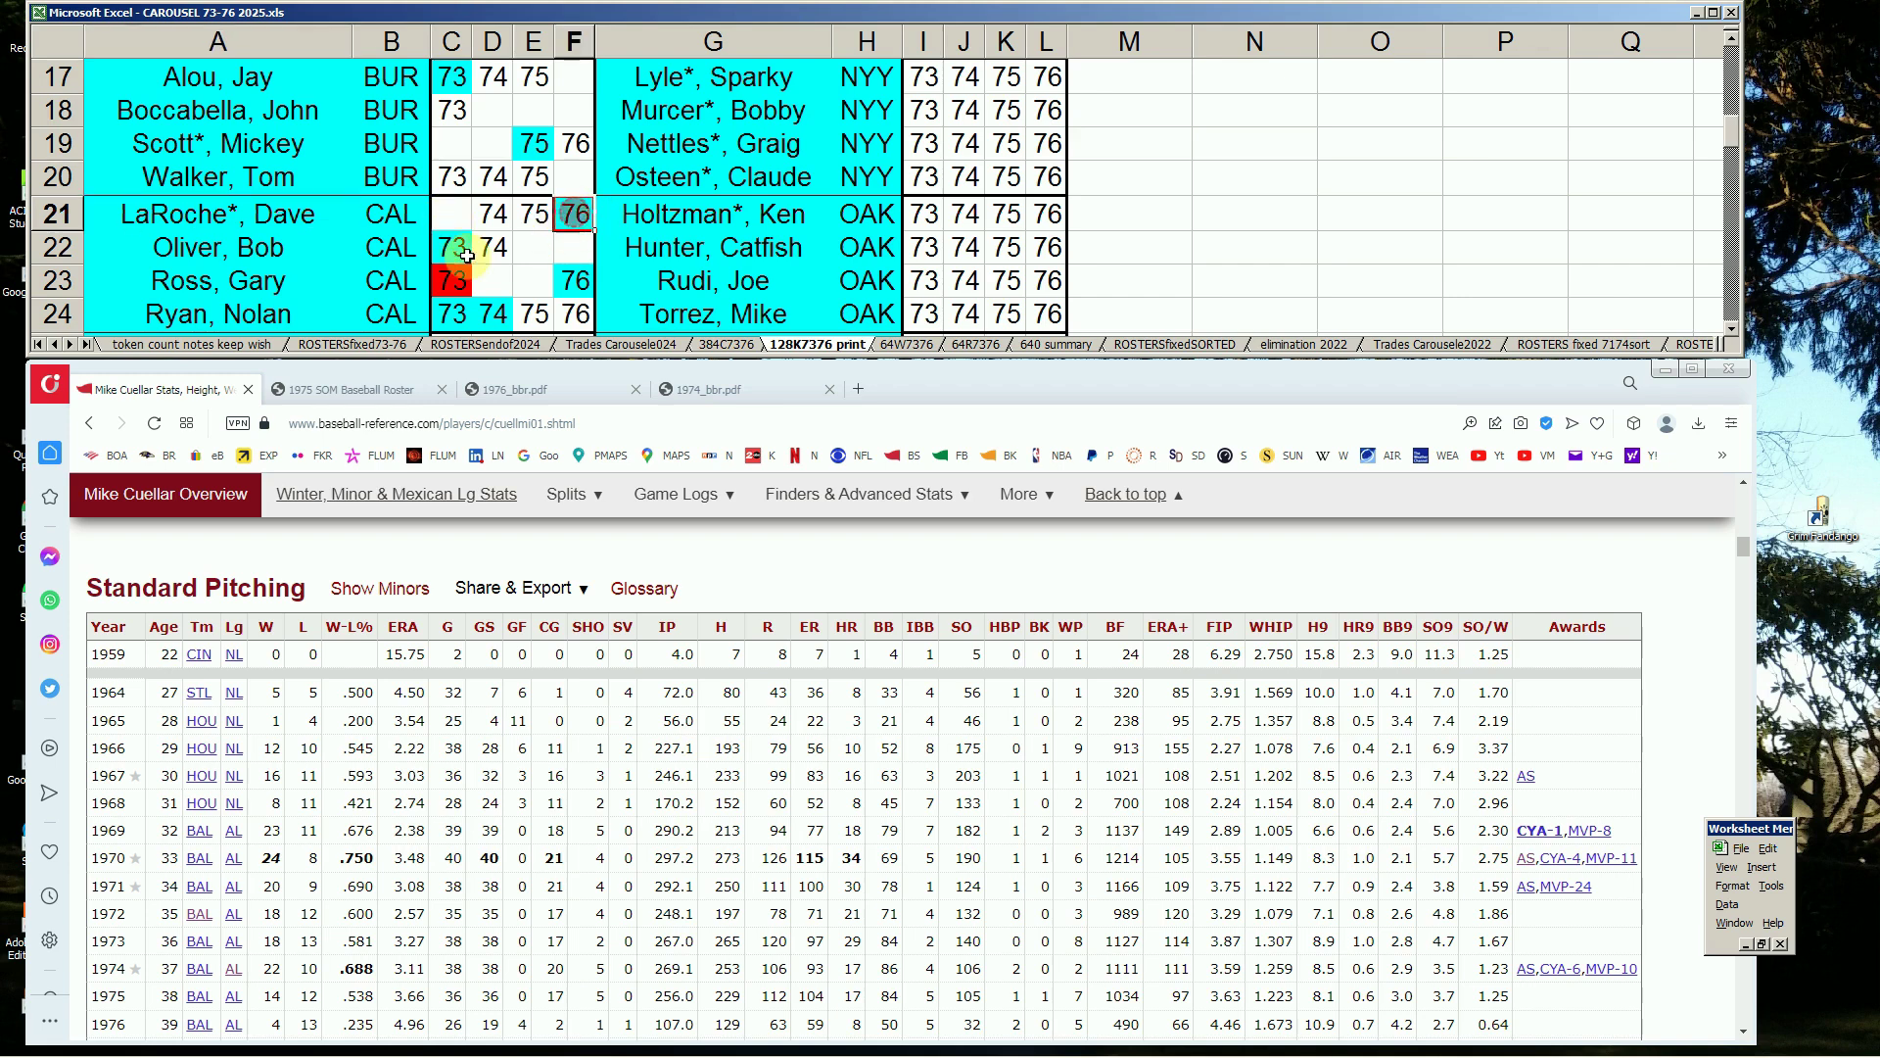
pyautogui.scroll(-1, 235, 324)
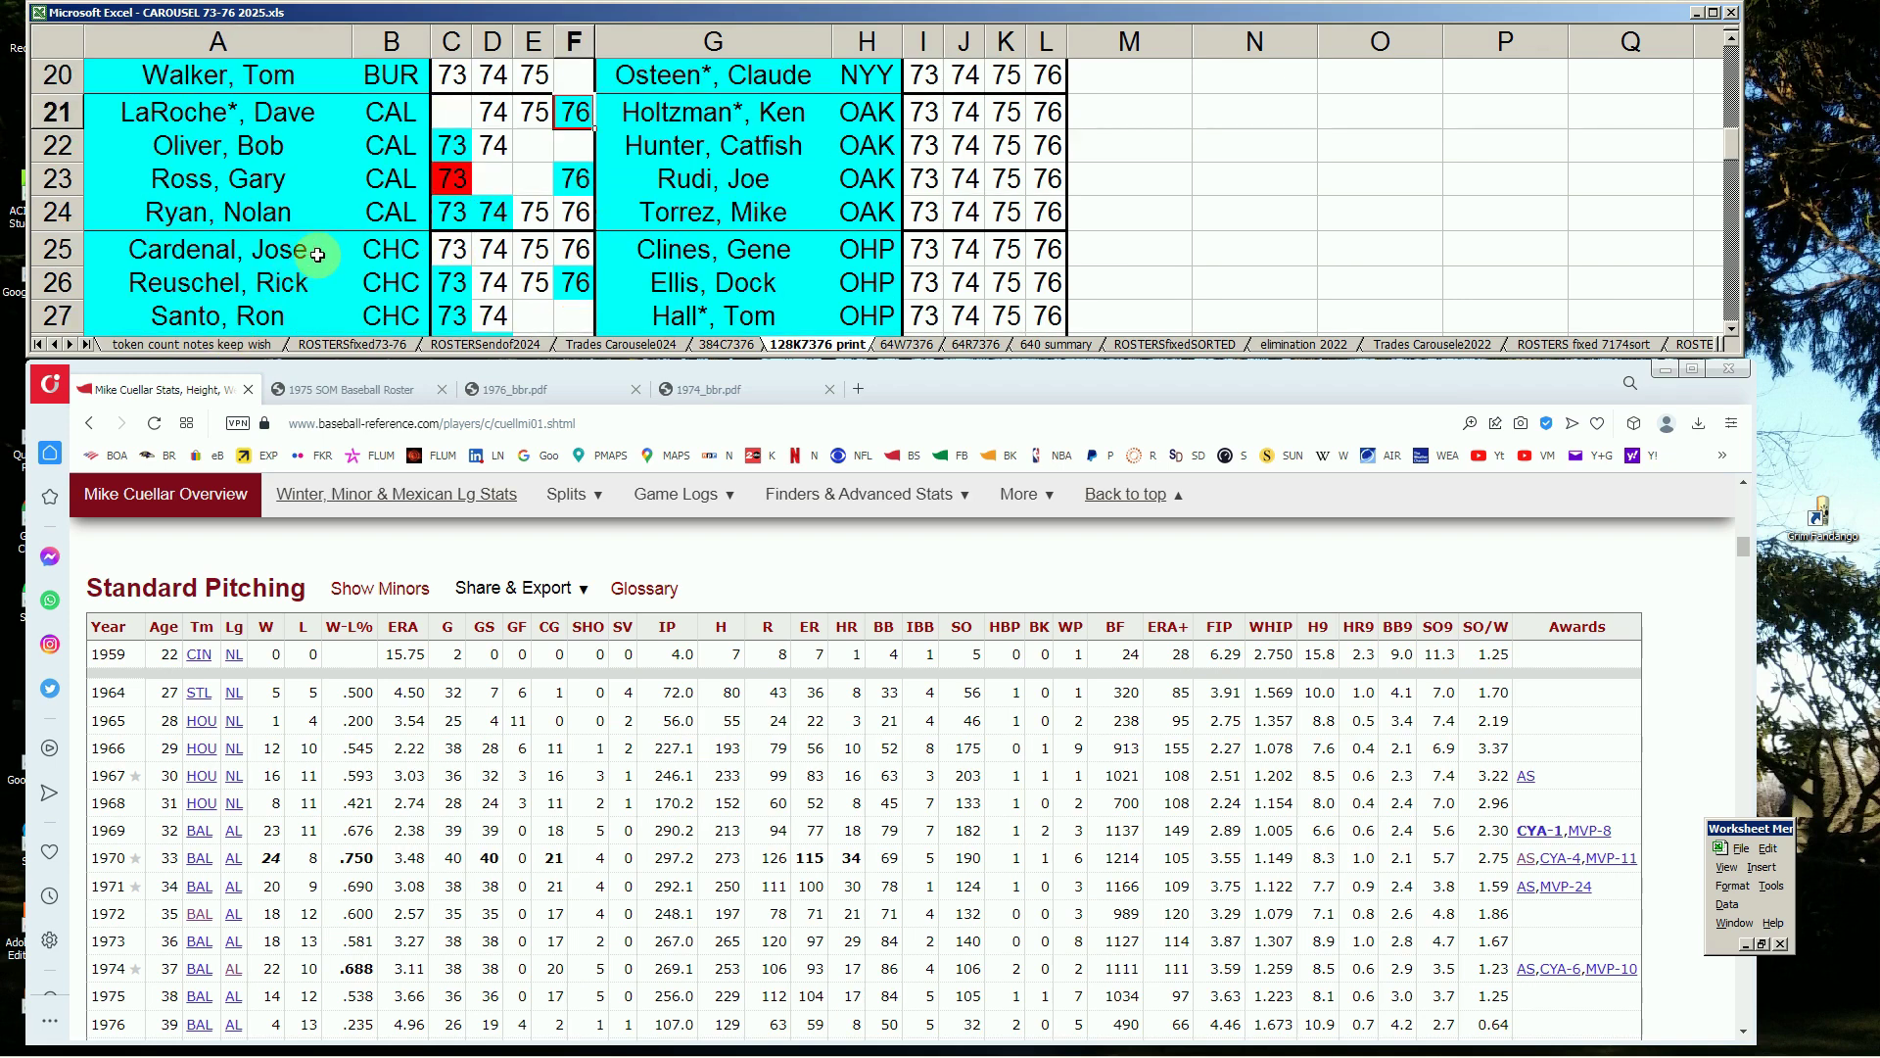
# - Review the marked seasons of the CAL group and the CHC group down to Billy Williams in row 28
pyautogui.click(372, 150)
pyautogui.press('Down')
pyautogui.press('Down')
pyautogui.press('Down')
pyautogui.press('Down')
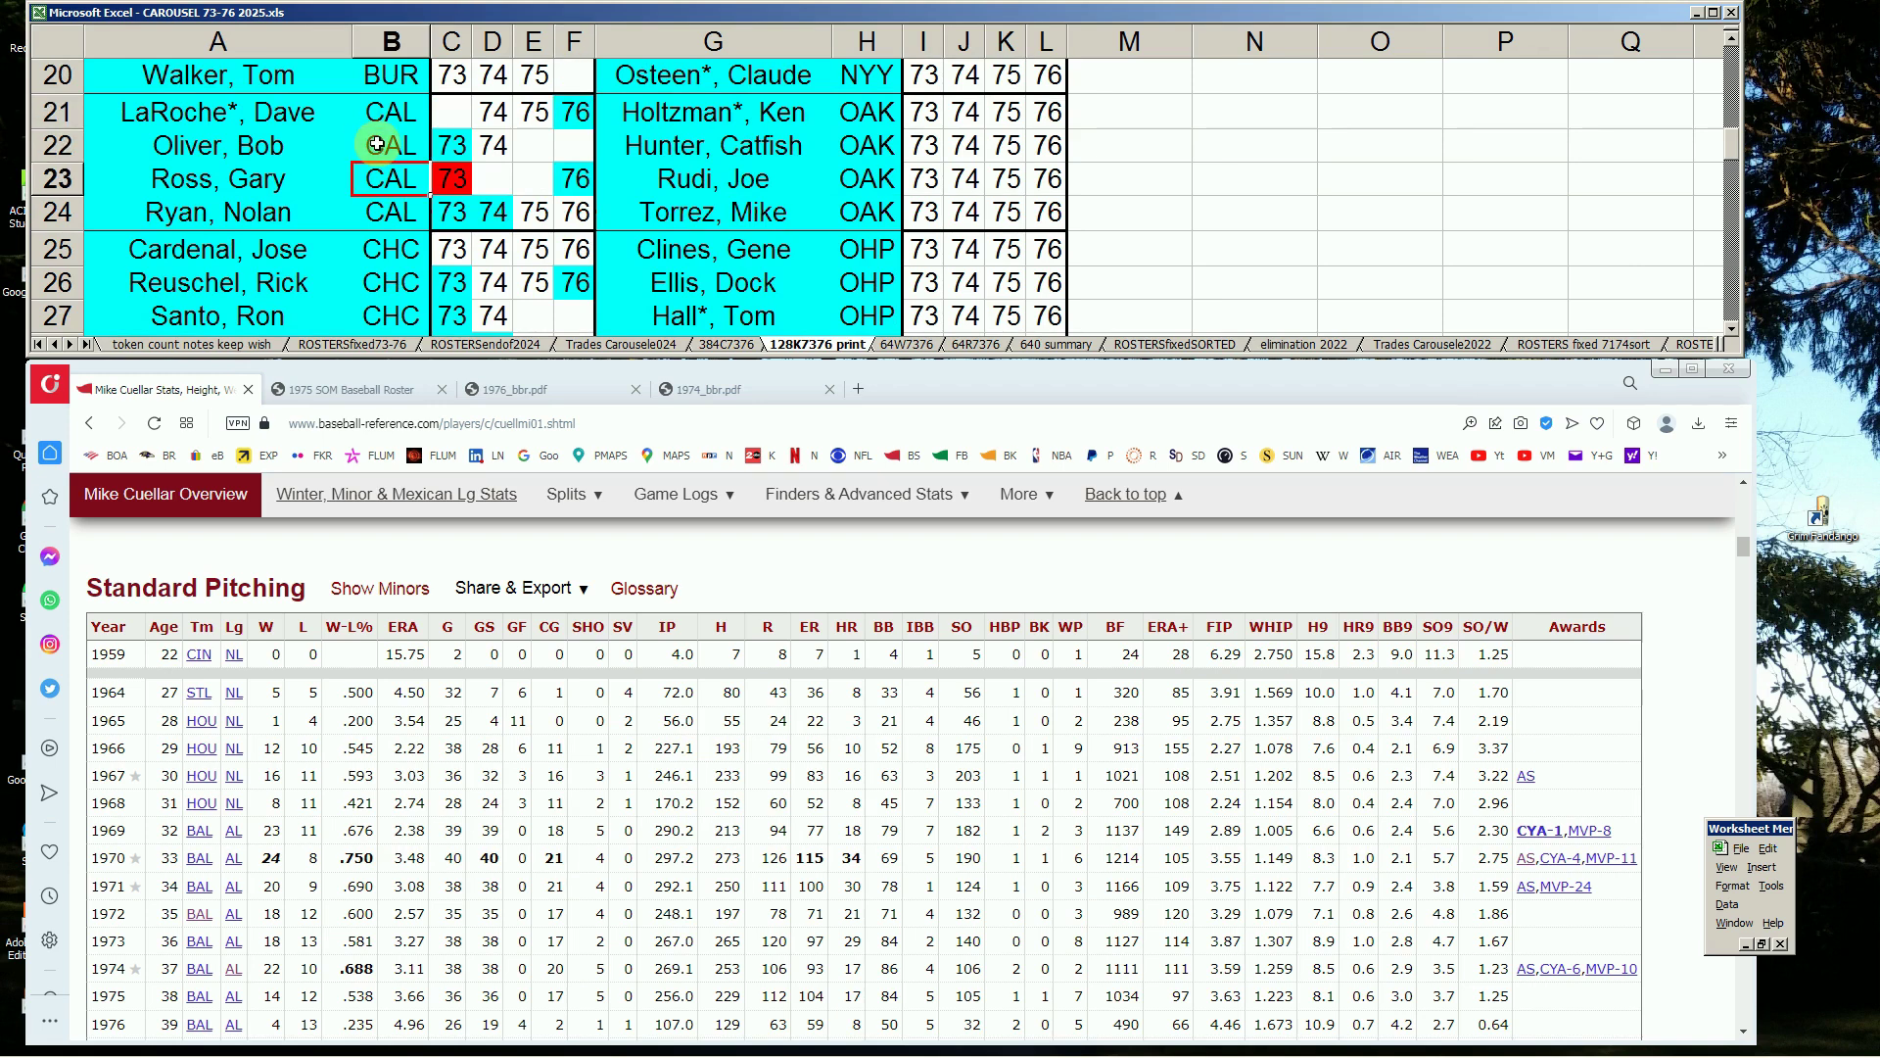
pyautogui.press('Down')
pyautogui.press('Down')
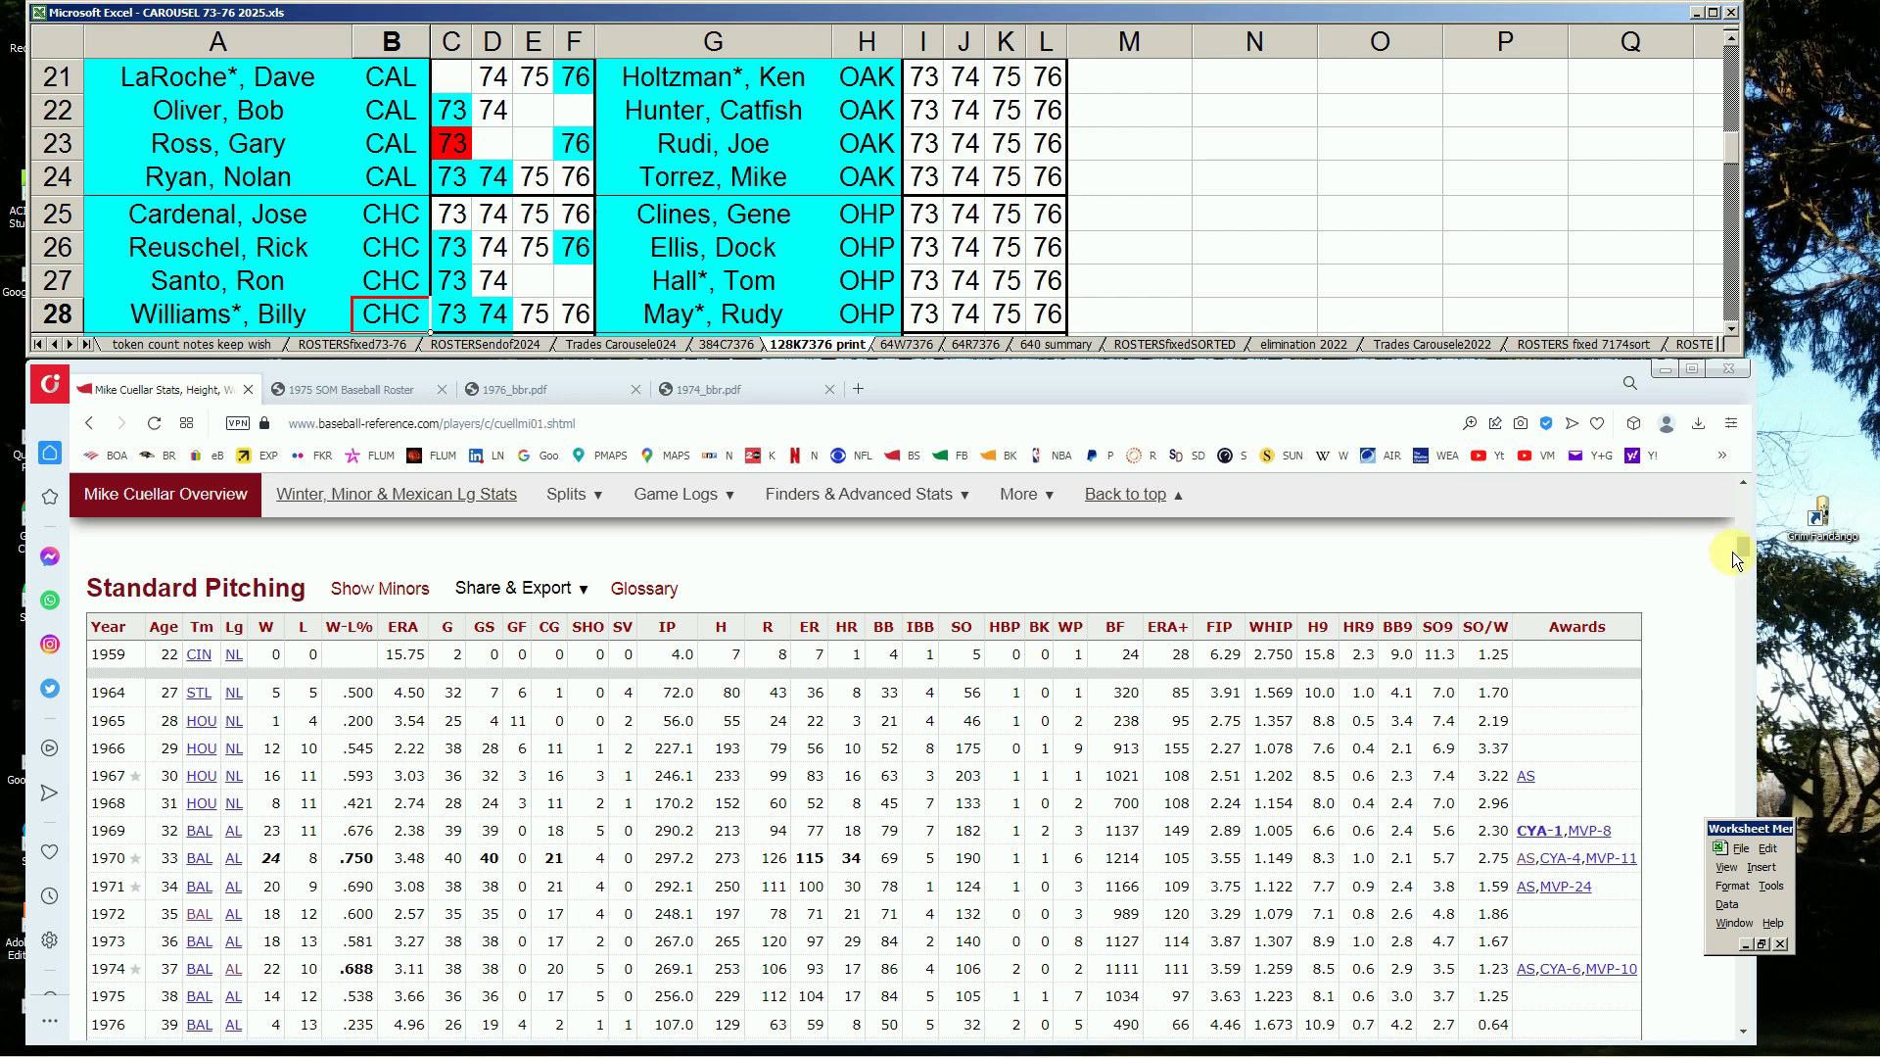
# - Look up Gary Ross on Baseball Reference and examine his Standard Pitching seasons from 1973 to 1976
pyautogui.moveTo(1742, 545); pyautogui.dragTo(1742, 495)
pyautogui.click(1425, 530)
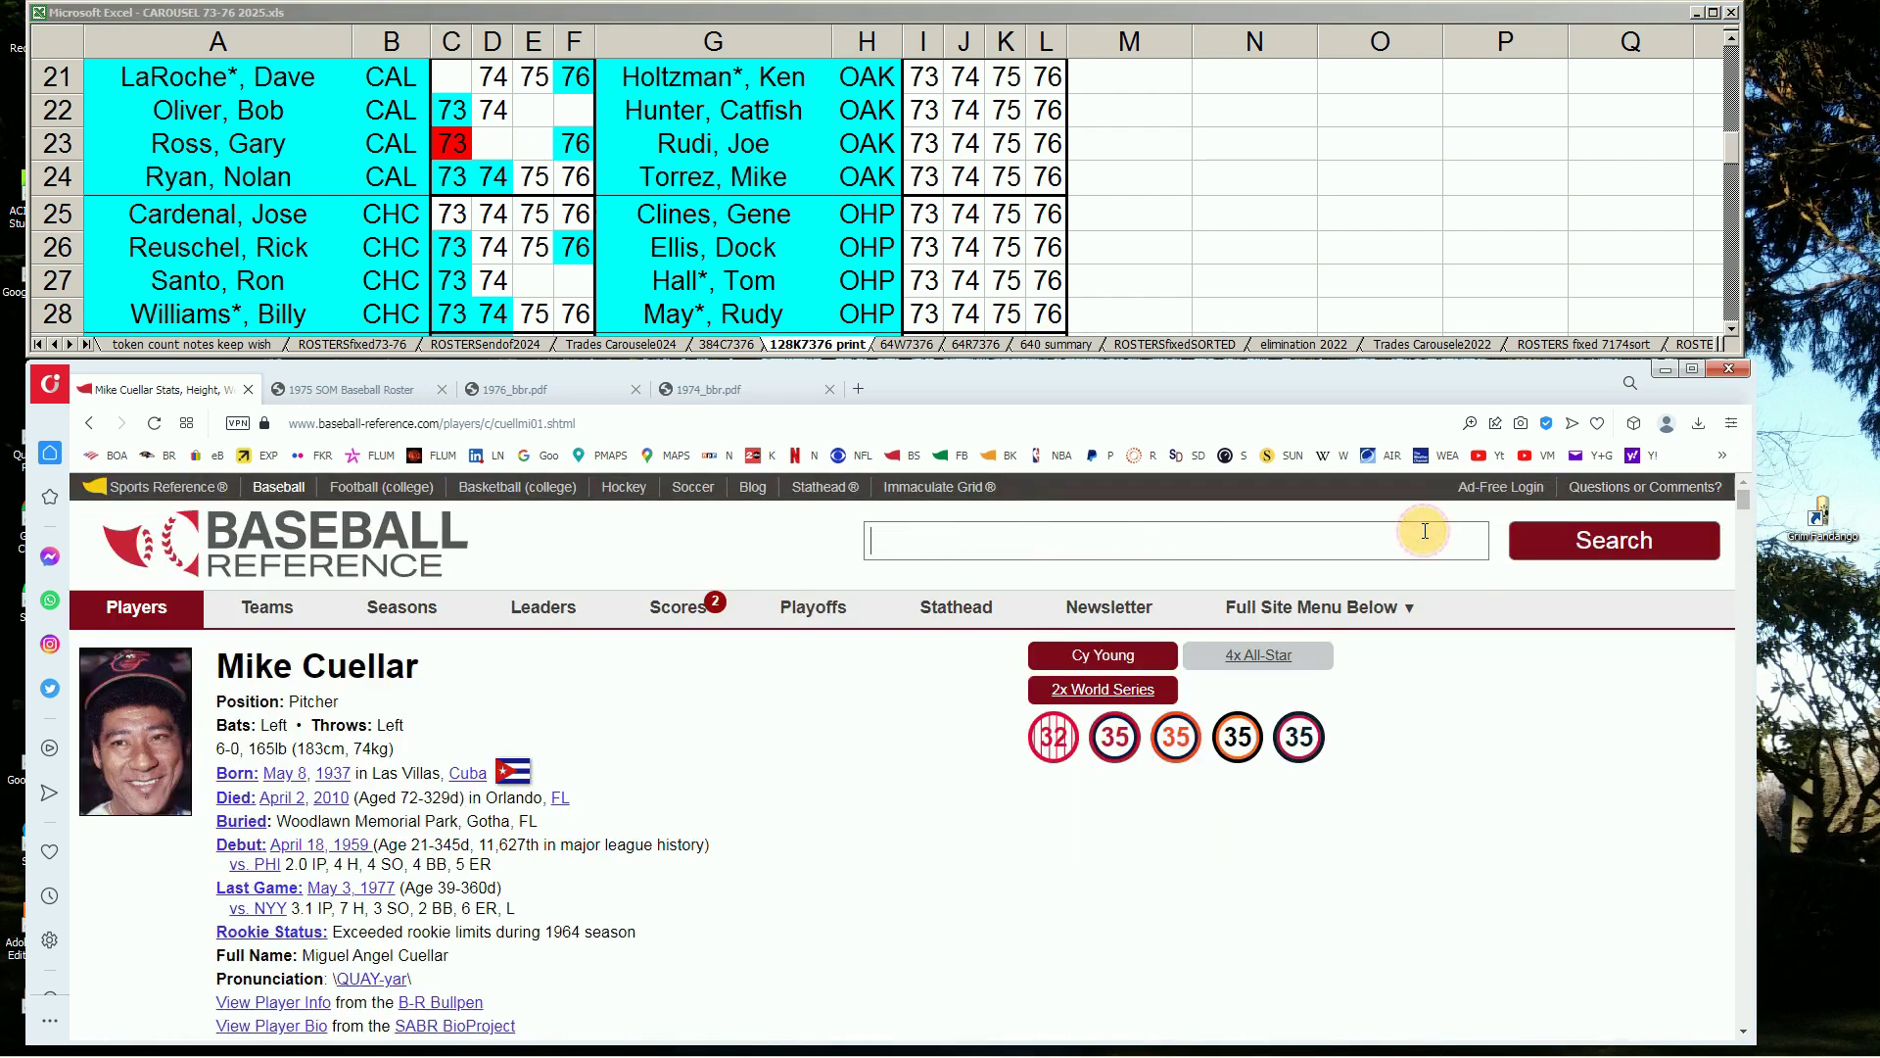
pyautogui.write('gary ross')
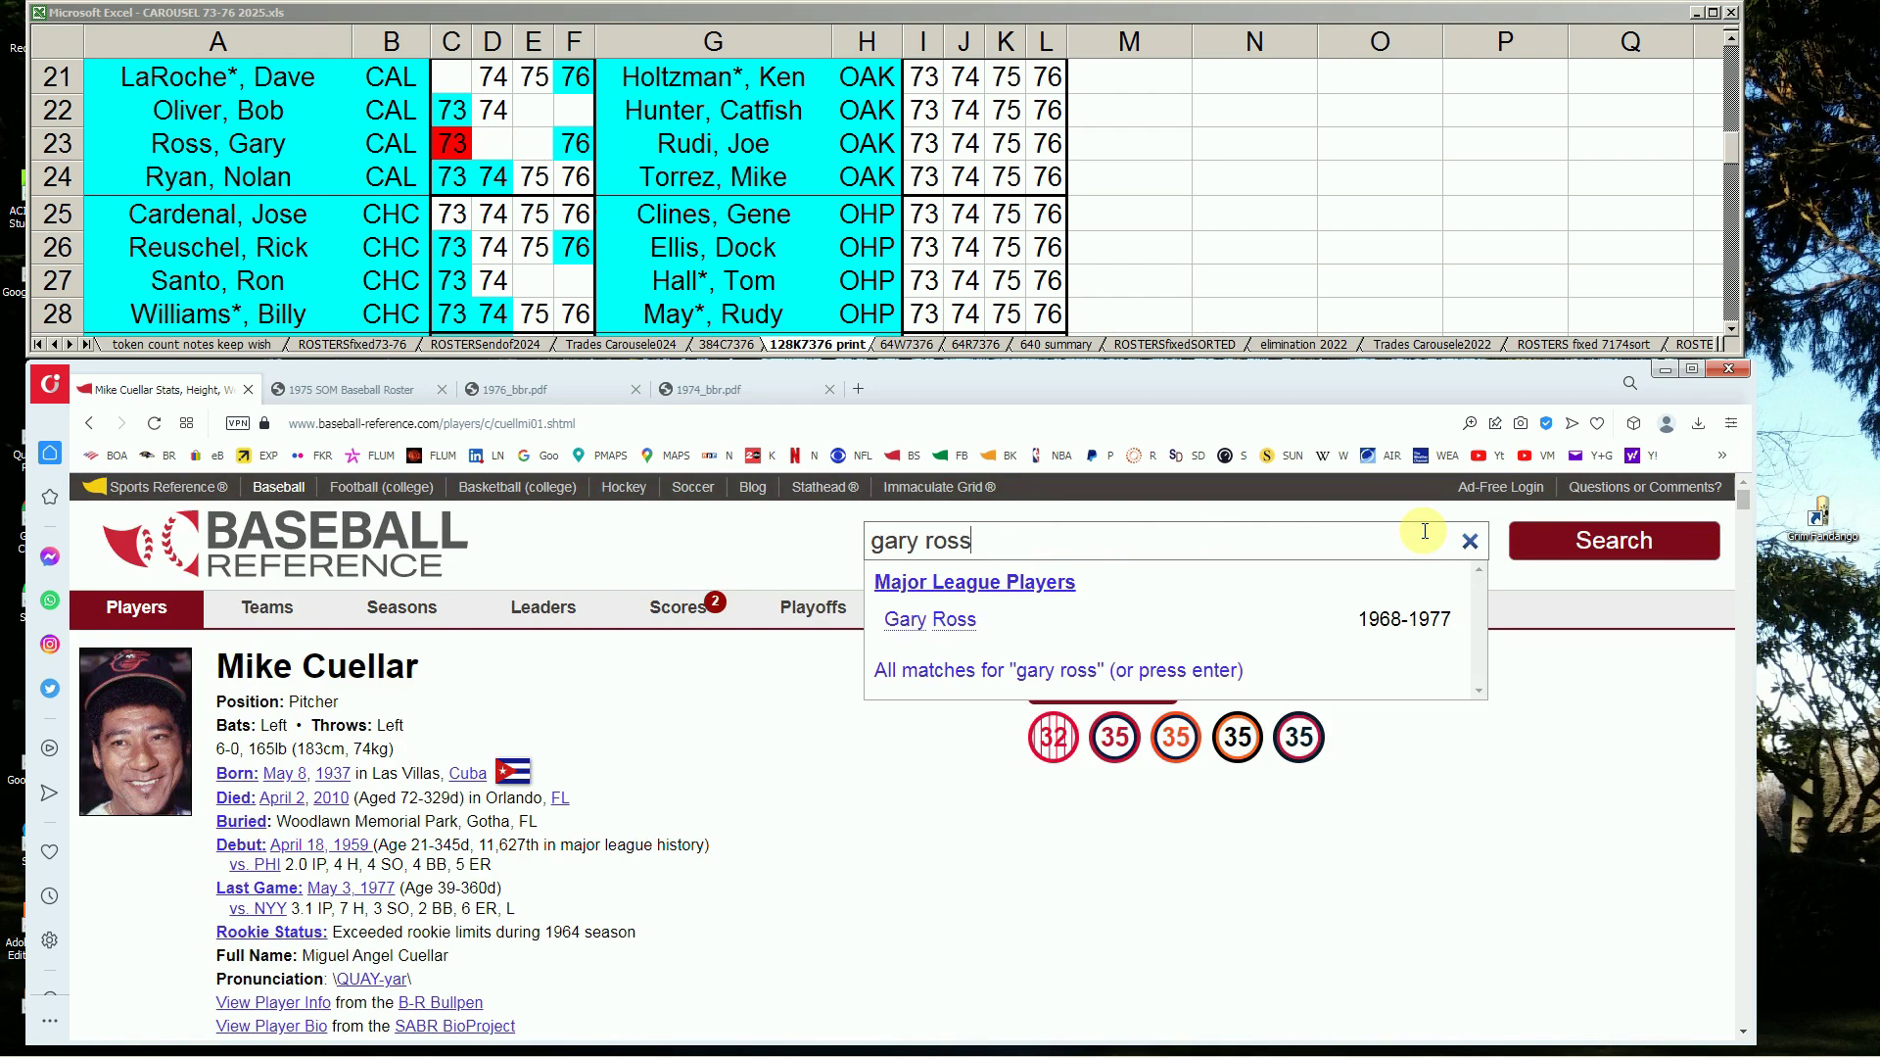
pyautogui.click(959, 621)
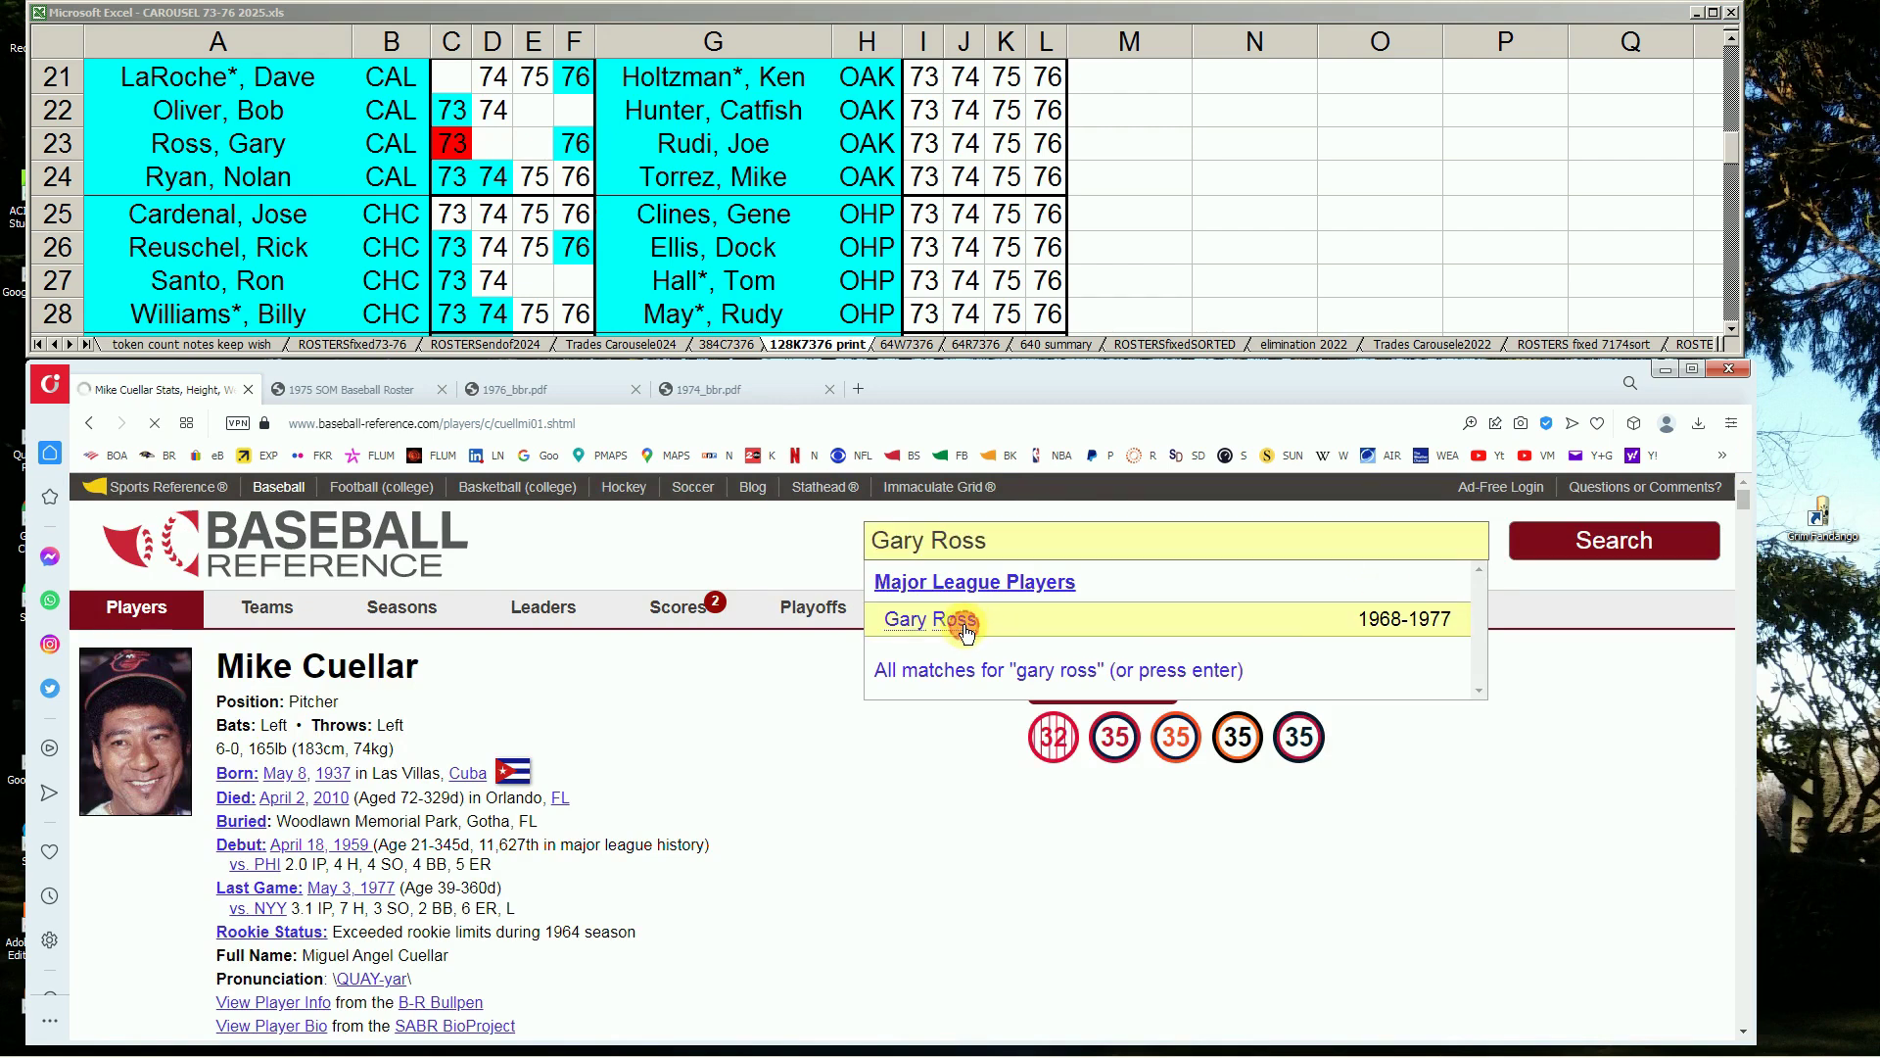
pyautogui.moveTo(962, 624)
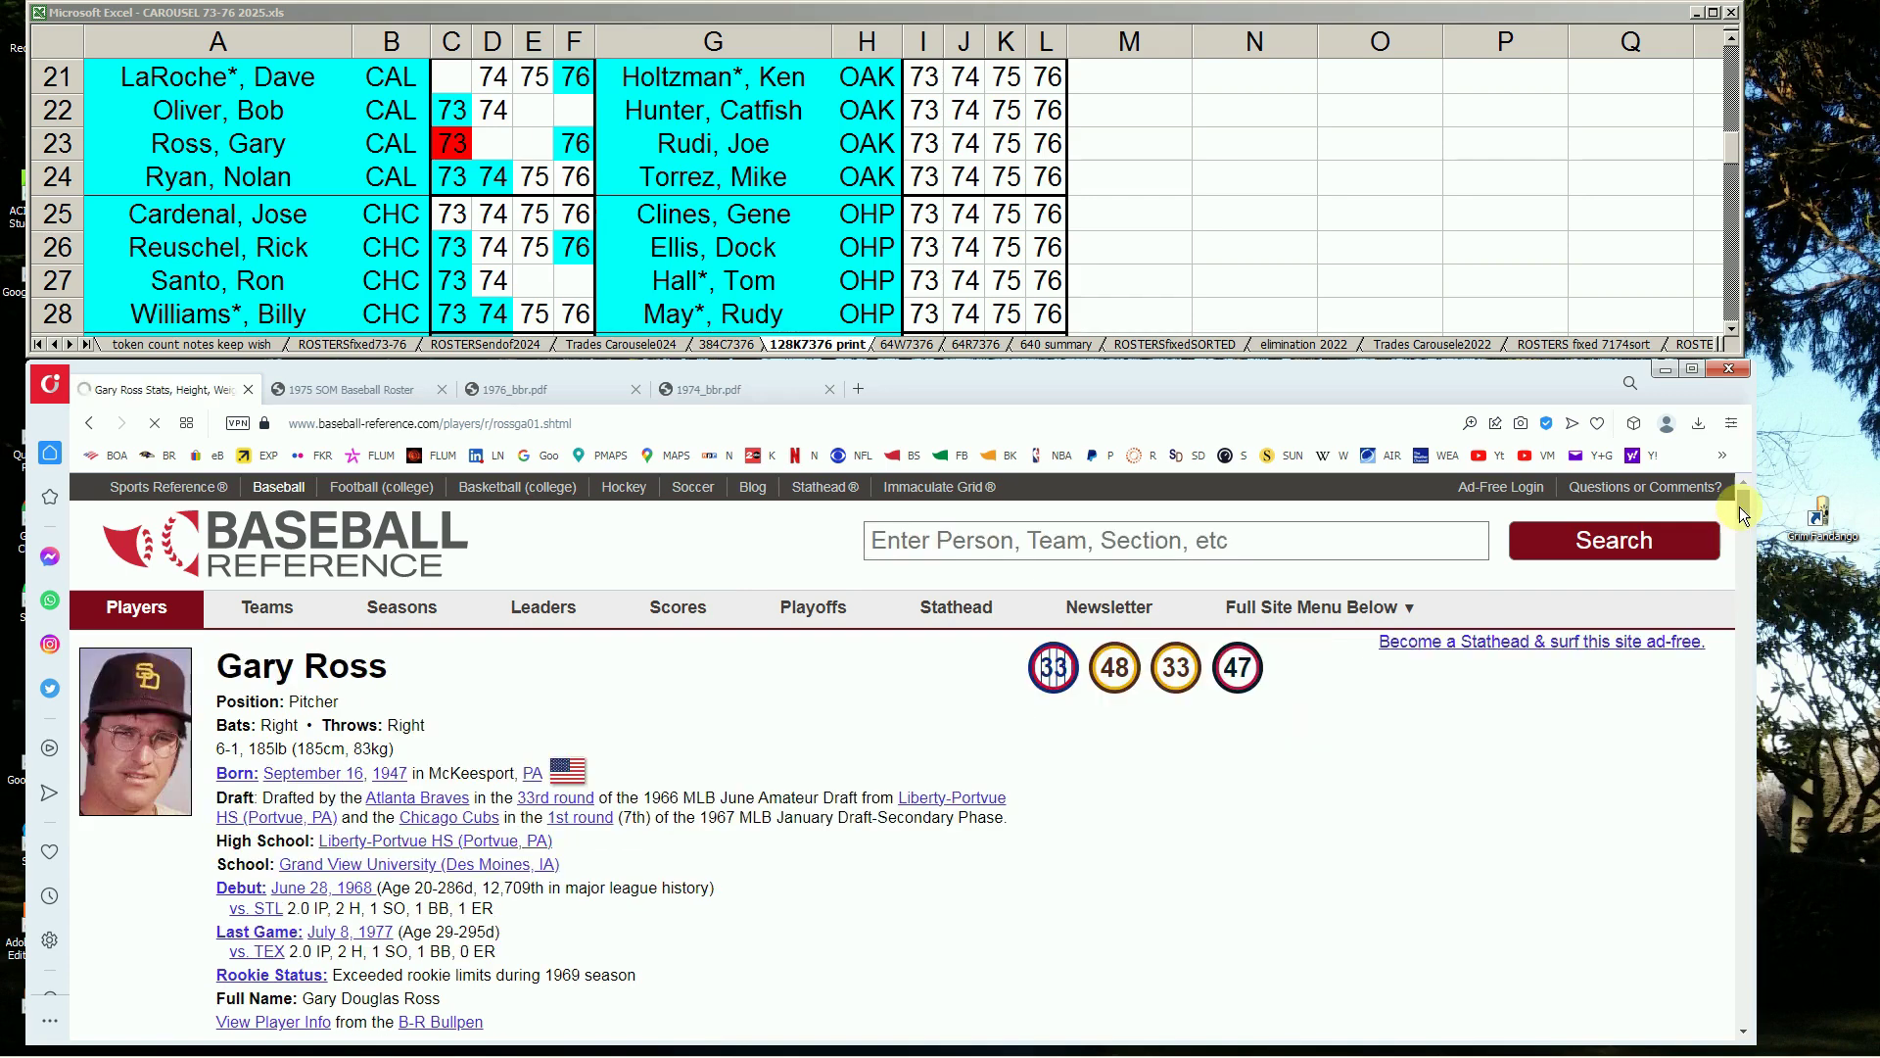
pyautogui.moveTo(1739, 507); pyautogui.dragTo(1728, 572)
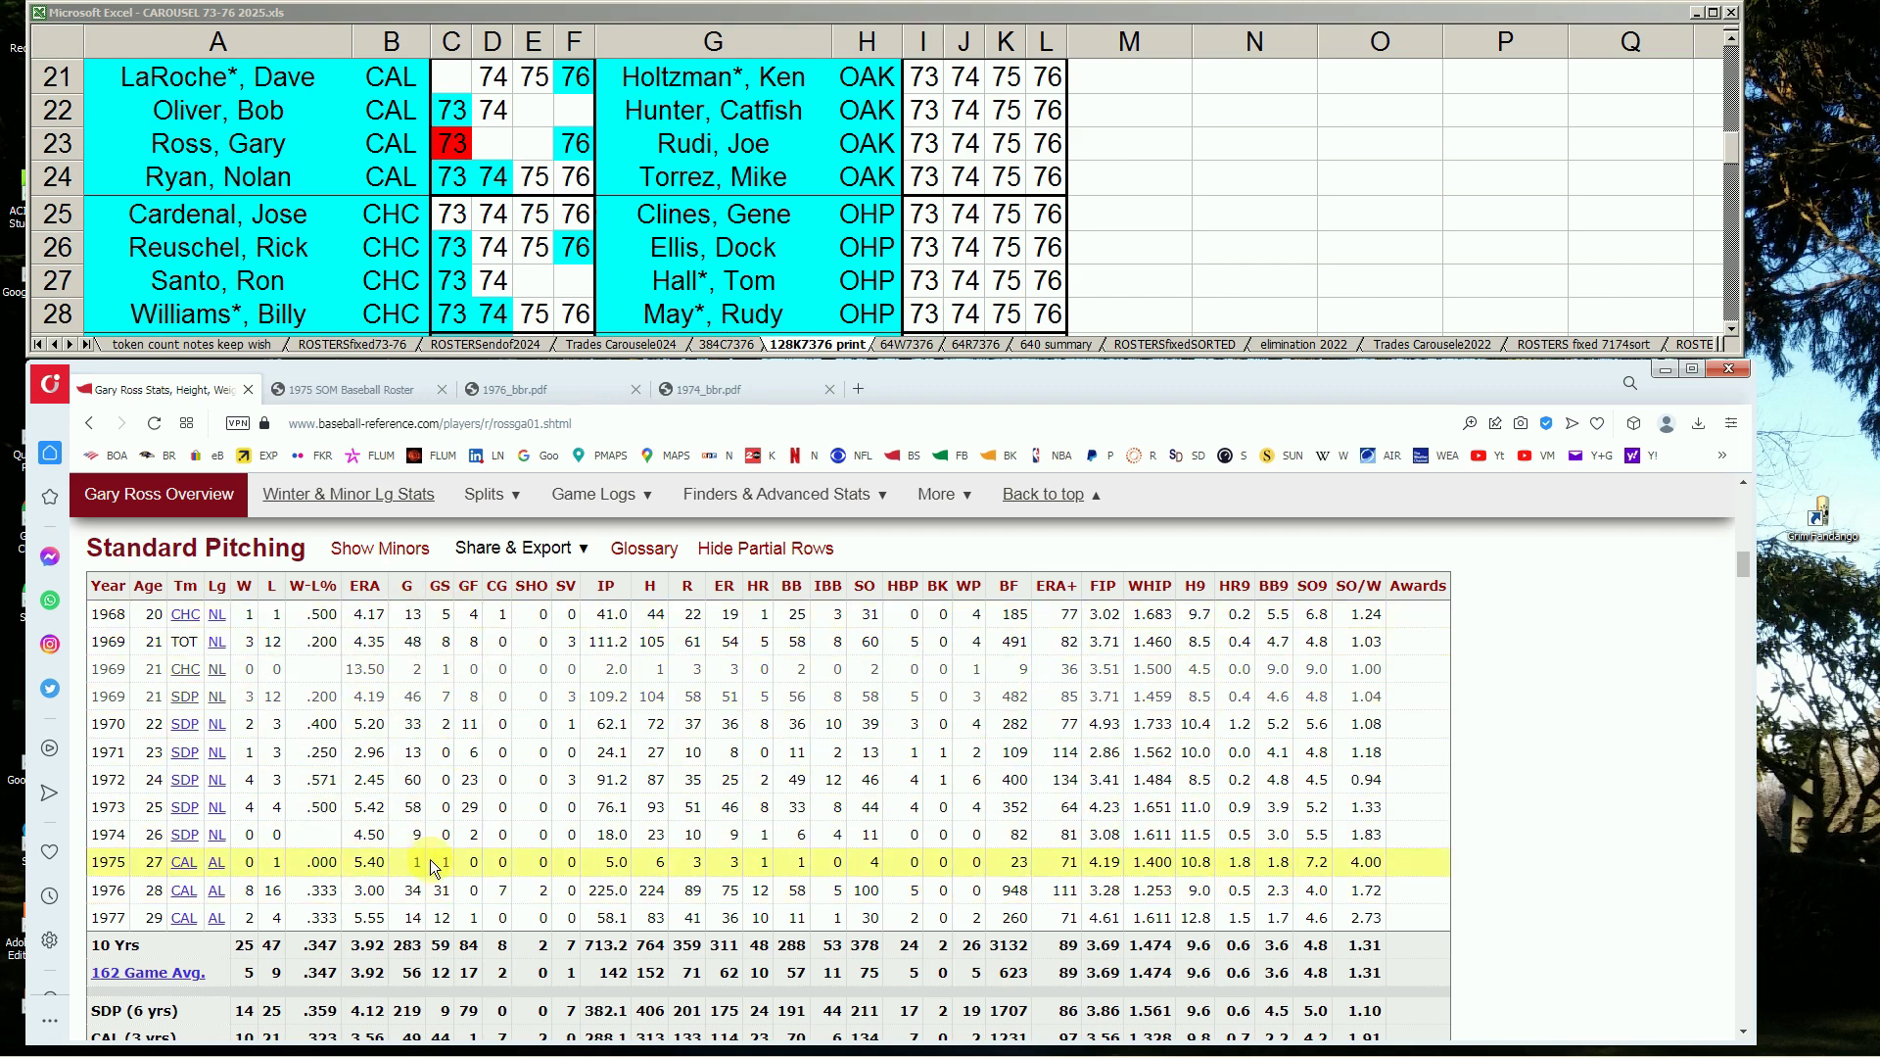
pyautogui.moveTo(1095, 915)
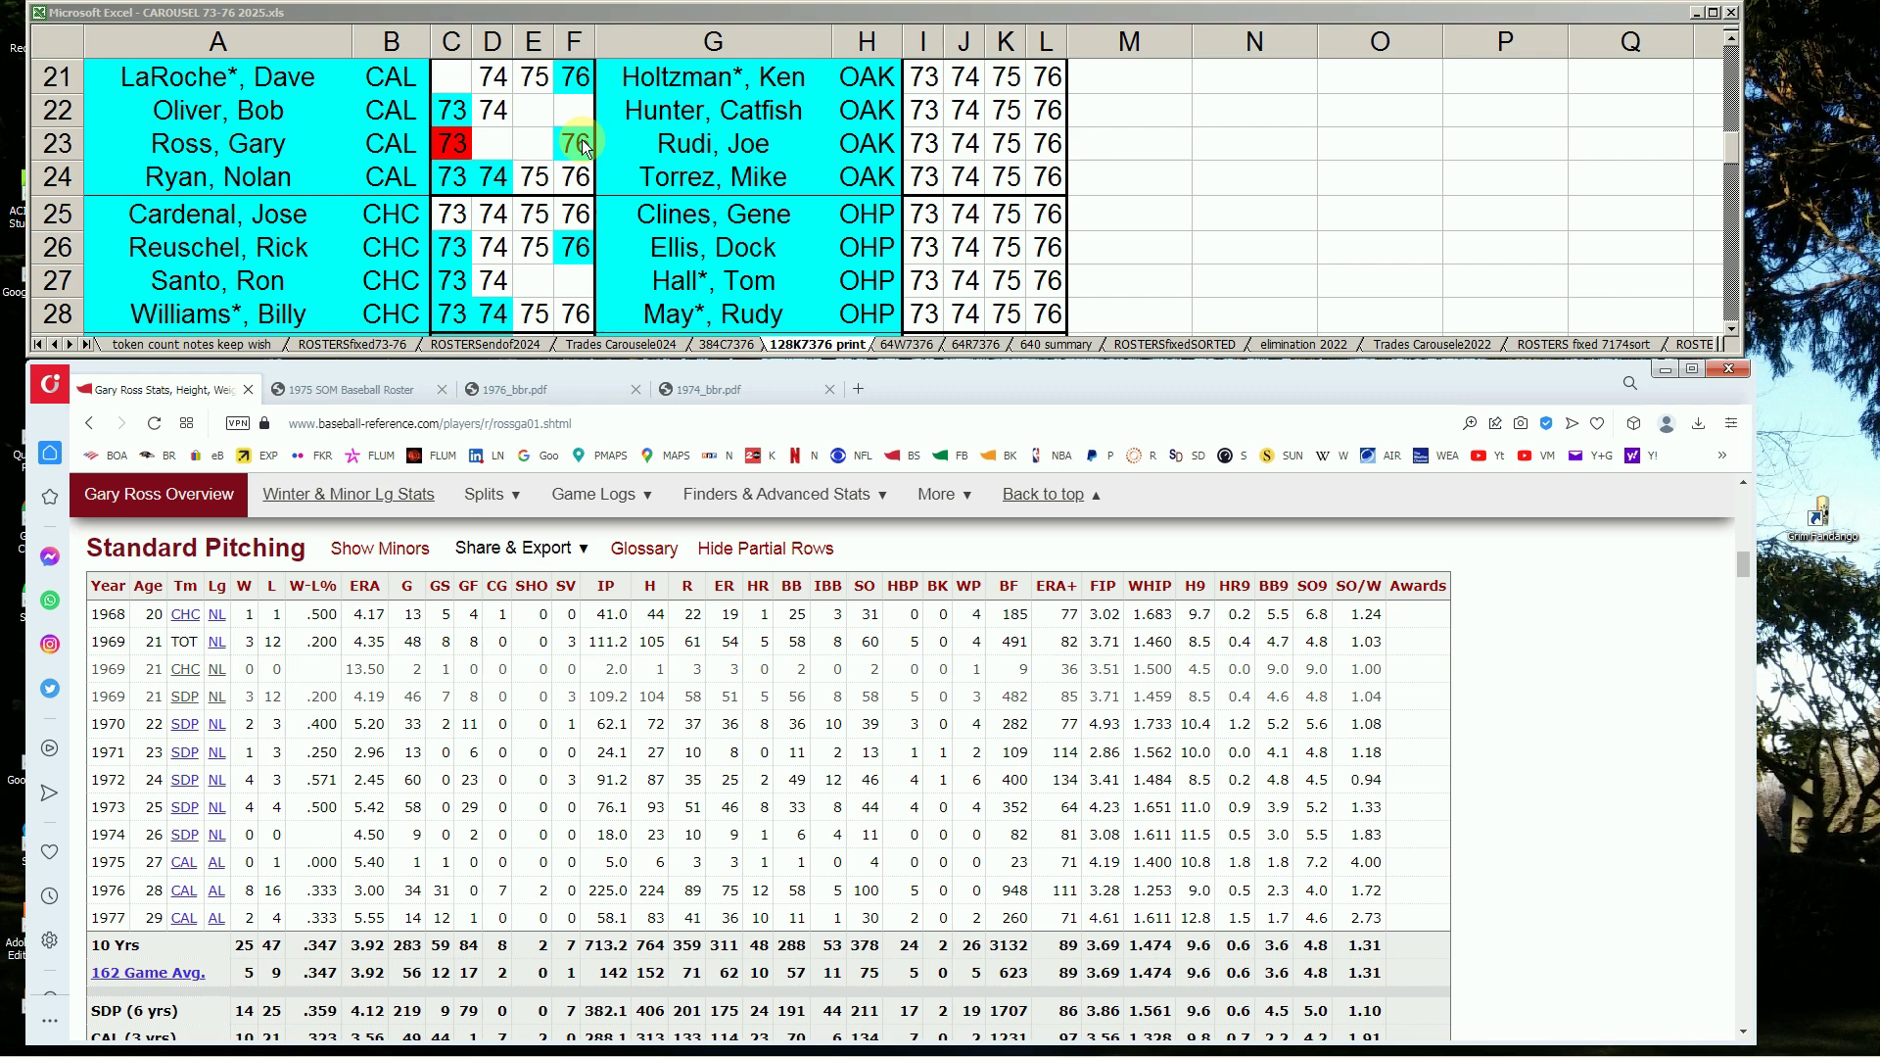
# - Open the 1976 California Angels team page from Ross's record, view its batting table, and check the 76 cells of LaRoche and Ross
pyautogui.click(183, 890)
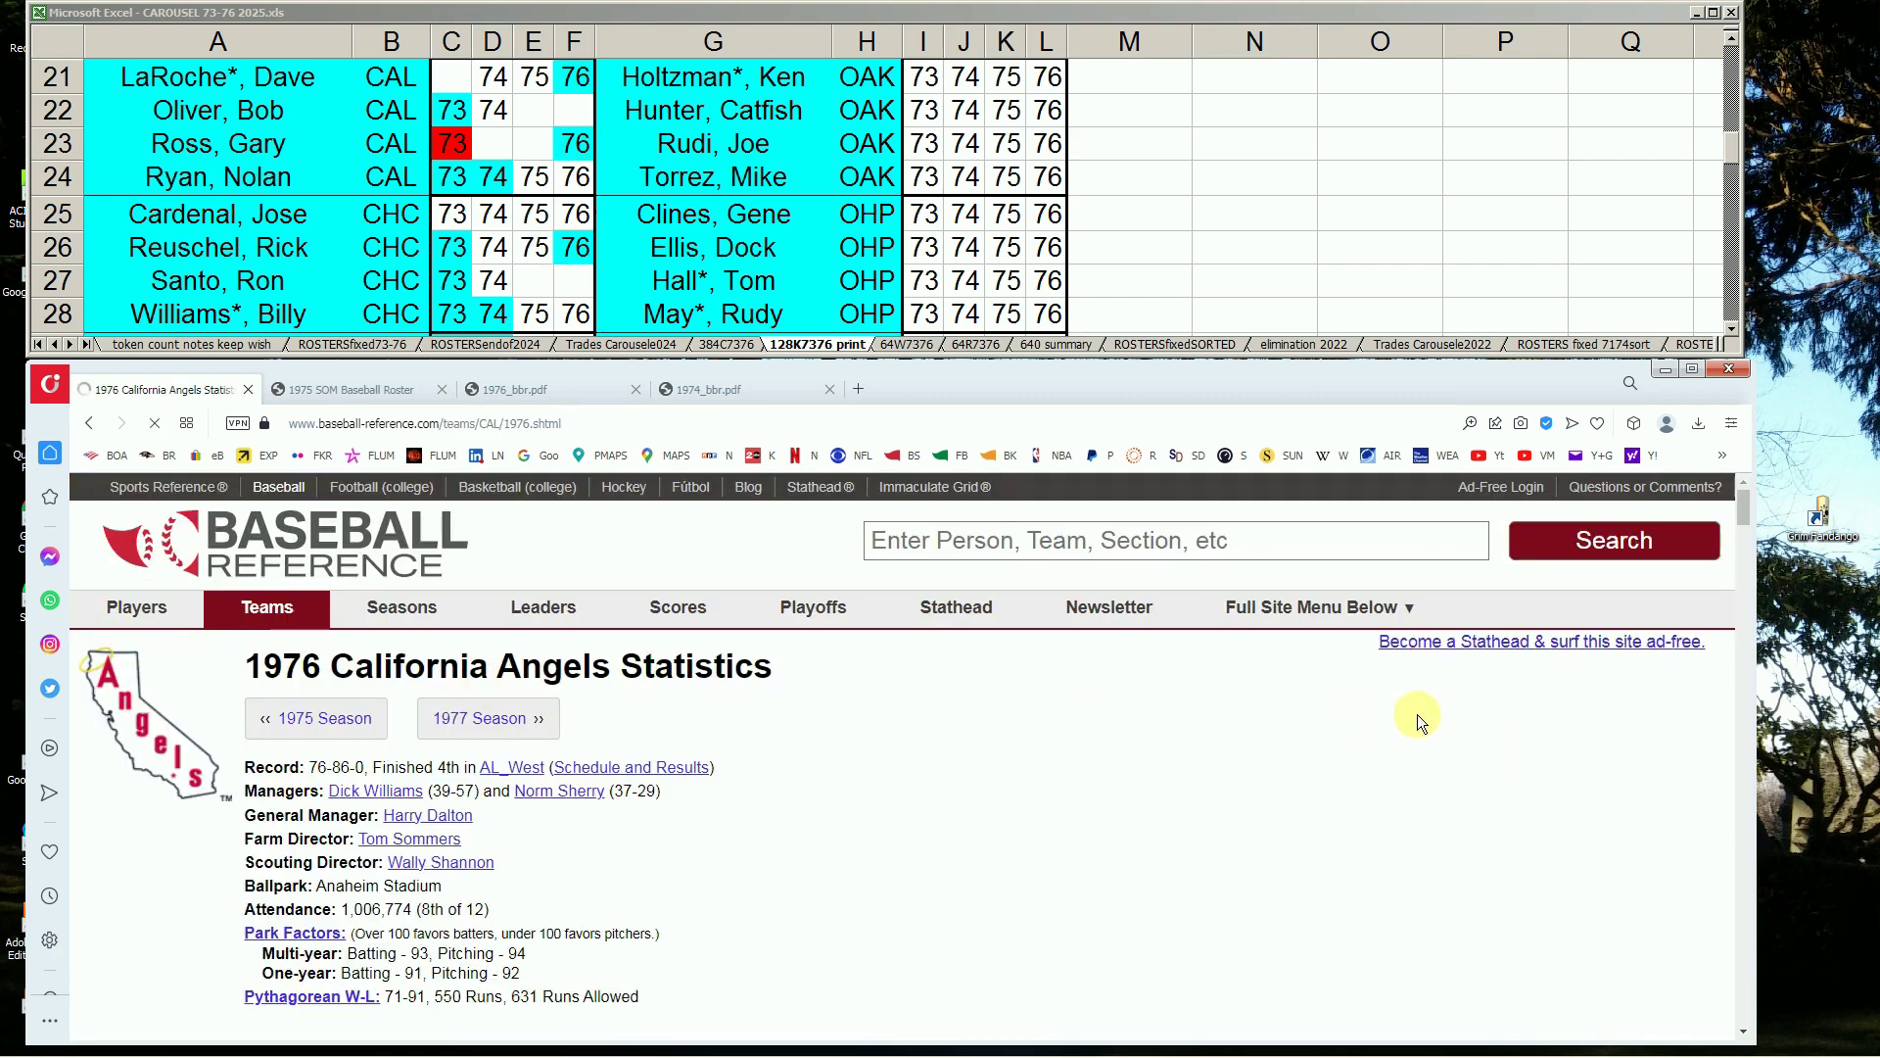
pyautogui.moveTo(1740, 504); pyautogui.dragTo(1738, 566)
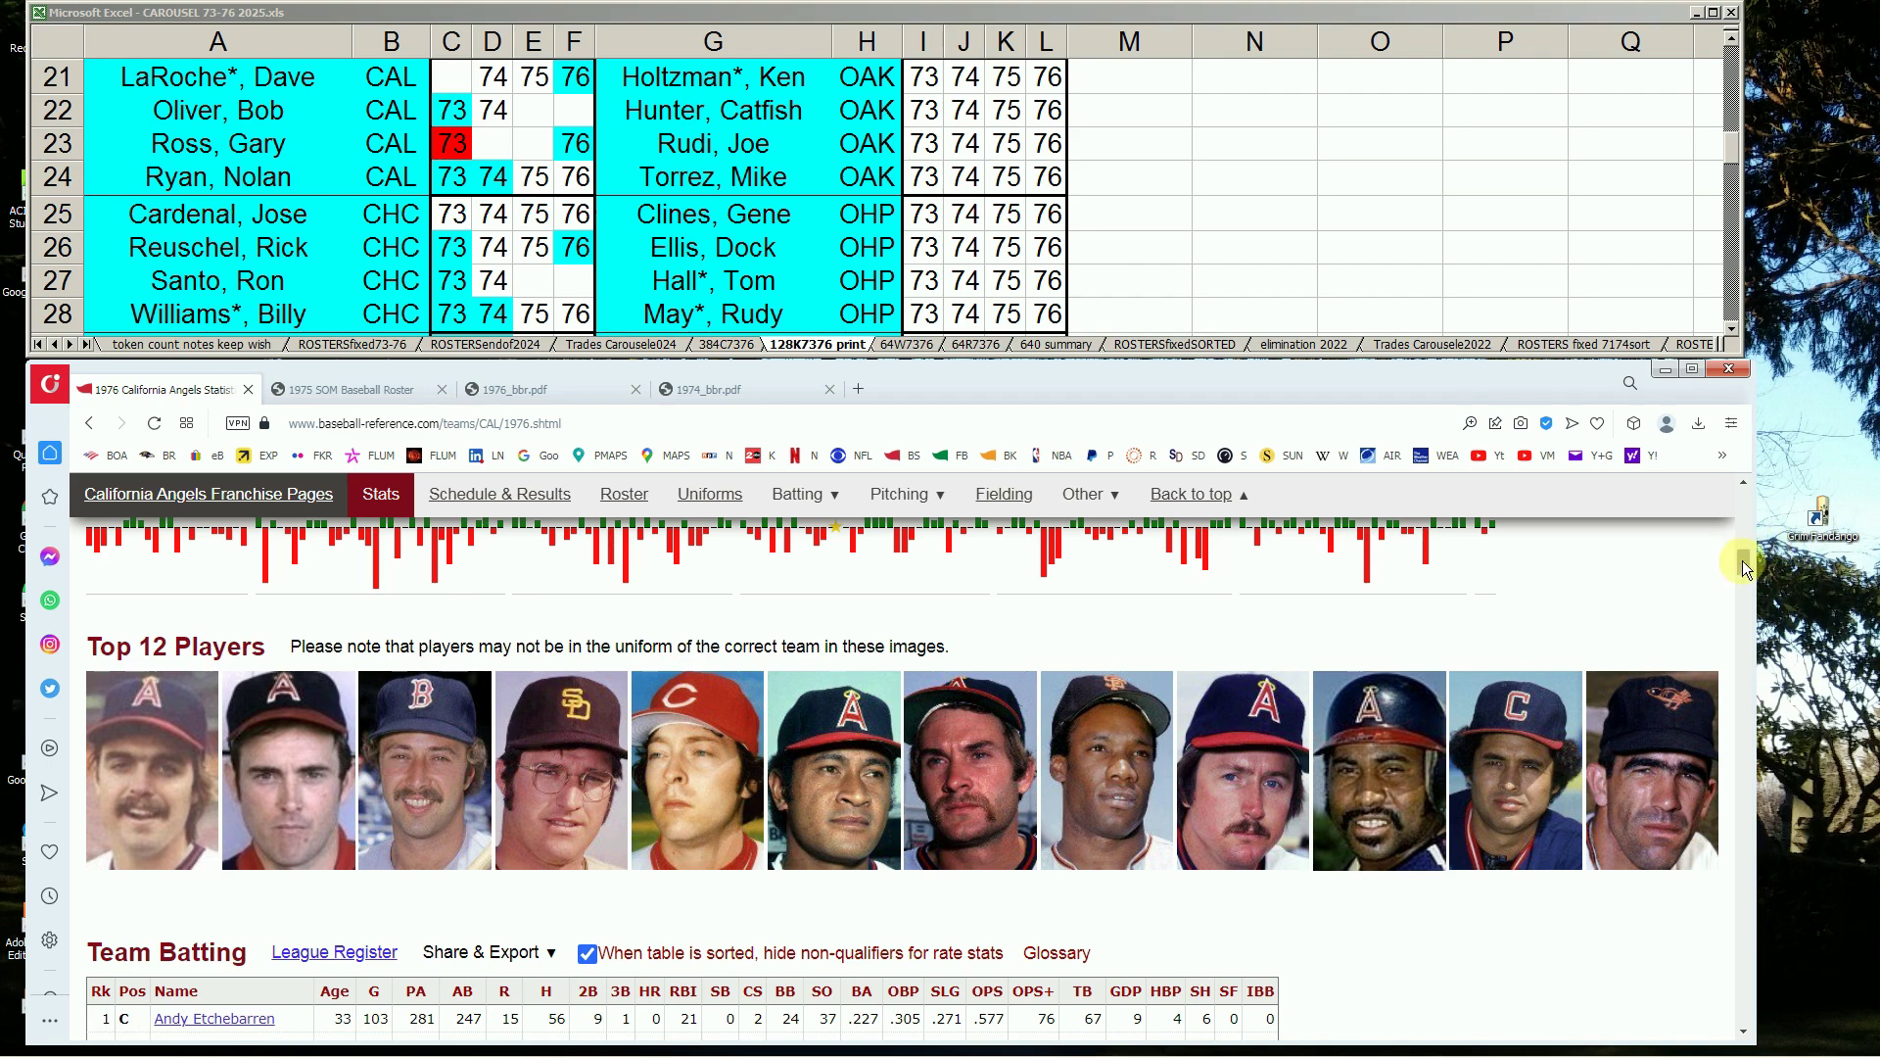
pyautogui.moveTo(1743, 567); pyautogui.dragTo(1749, 577)
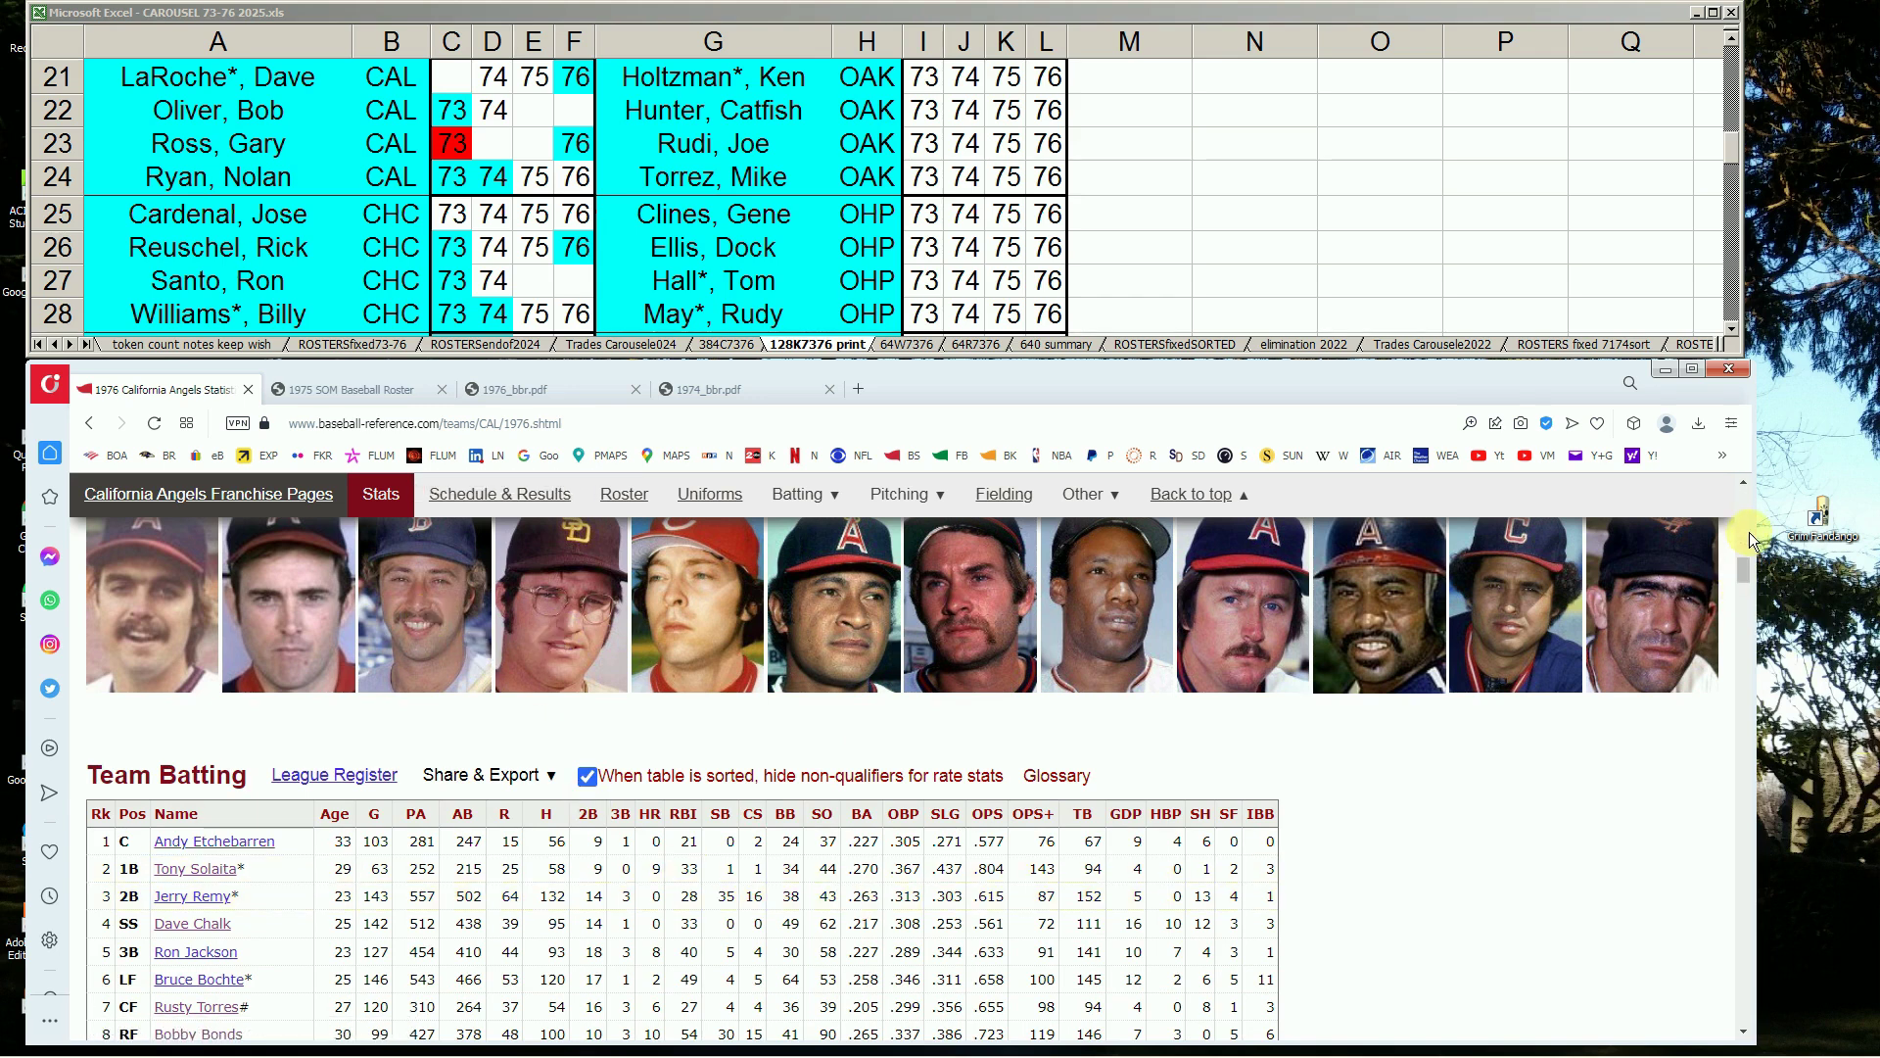
pyautogui.click(560, 86)
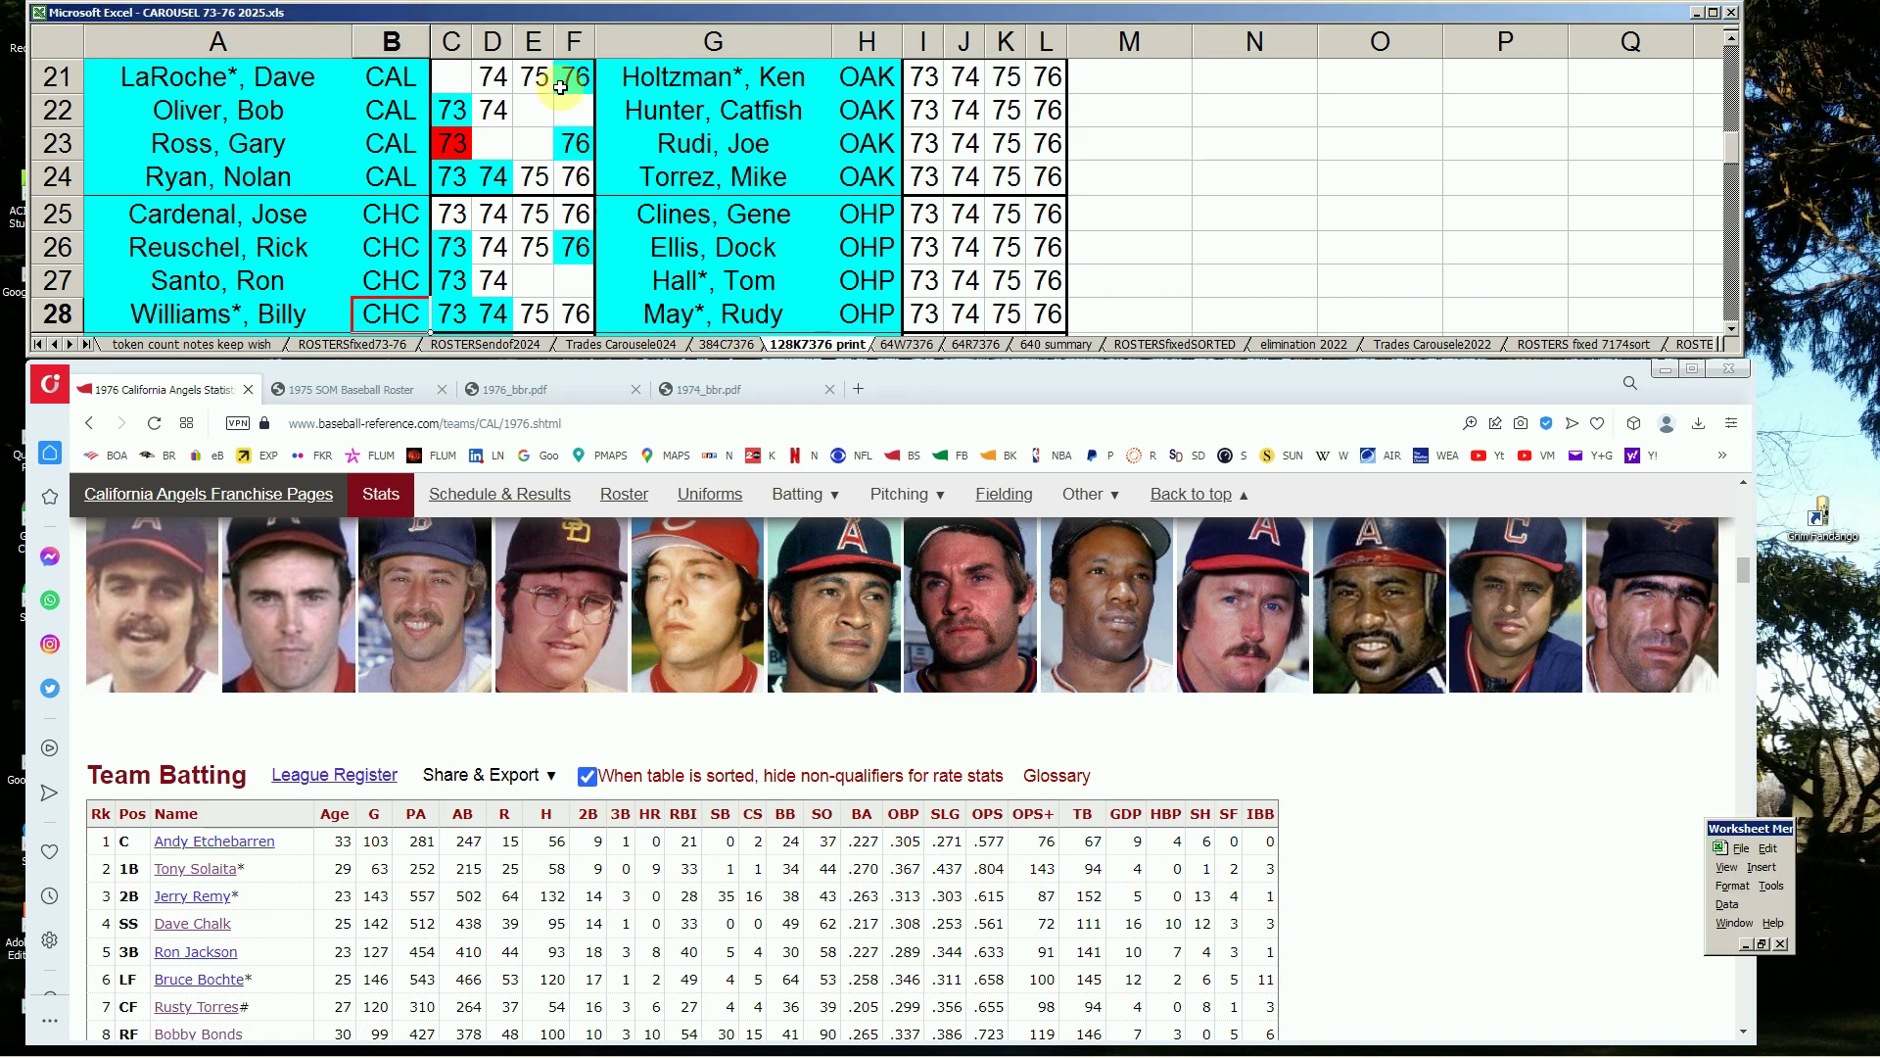
pyautogui.click(585, 145)
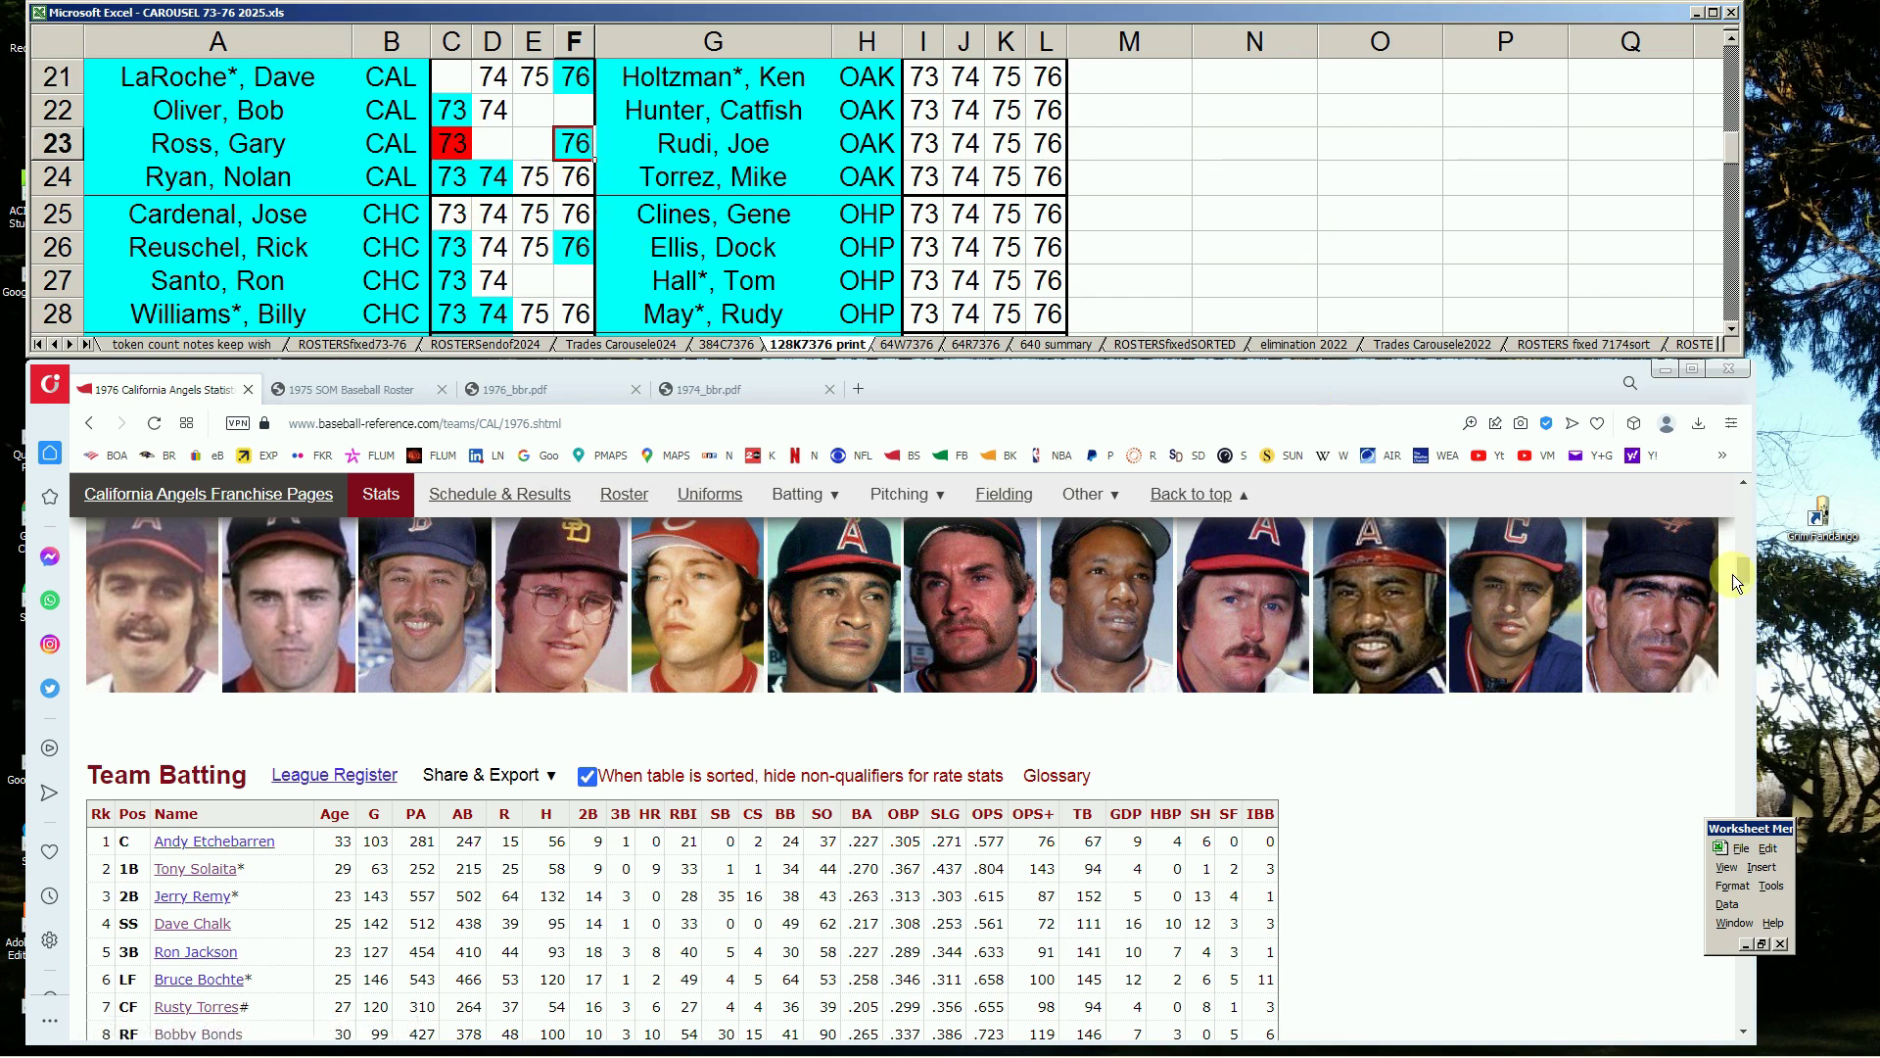
pyautogui.moveTo(1748, 574); pyautogui.dragTo(1760, 478)
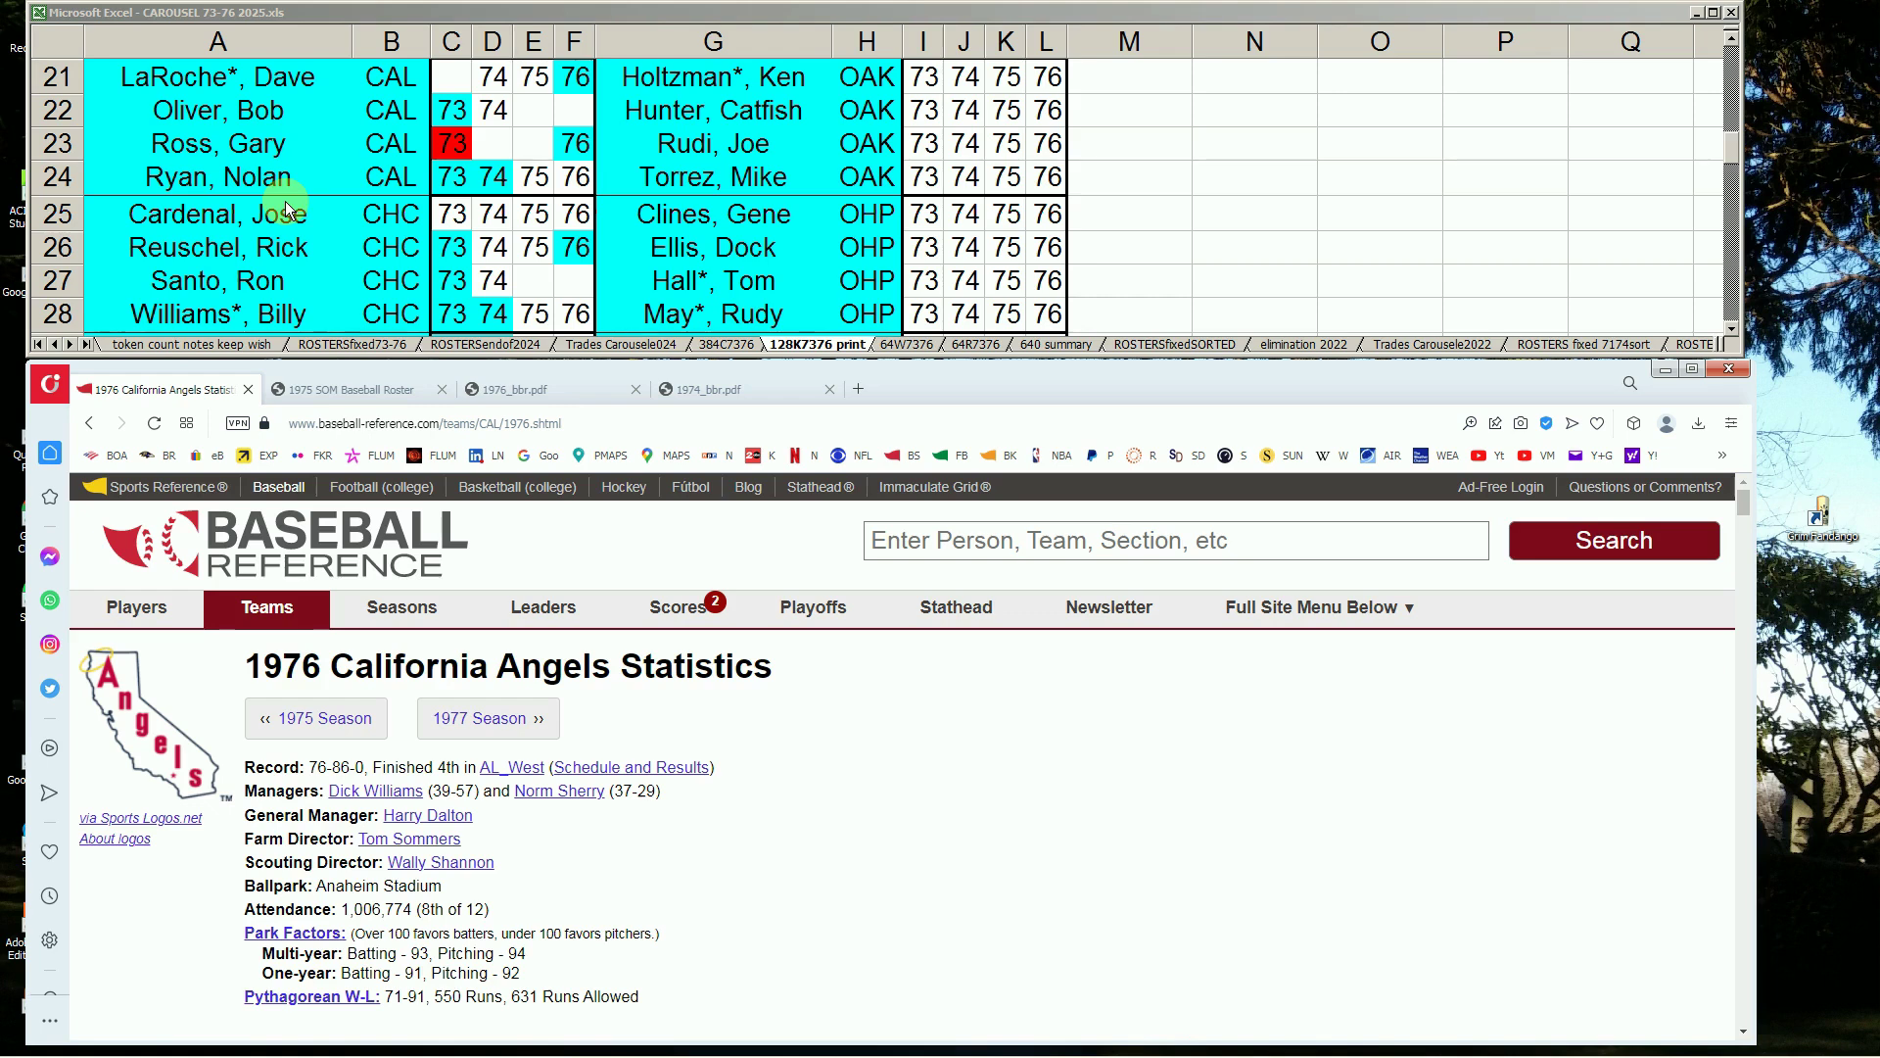
pyautogui.hotkey('alt', 'Tab')
pyautogui.press('Up')
pyautogui.press('Up')
pyautogui.press('Up')
pyautogui.press('Up')
pyautogui.press('Up')
pyautogui.press('Up')
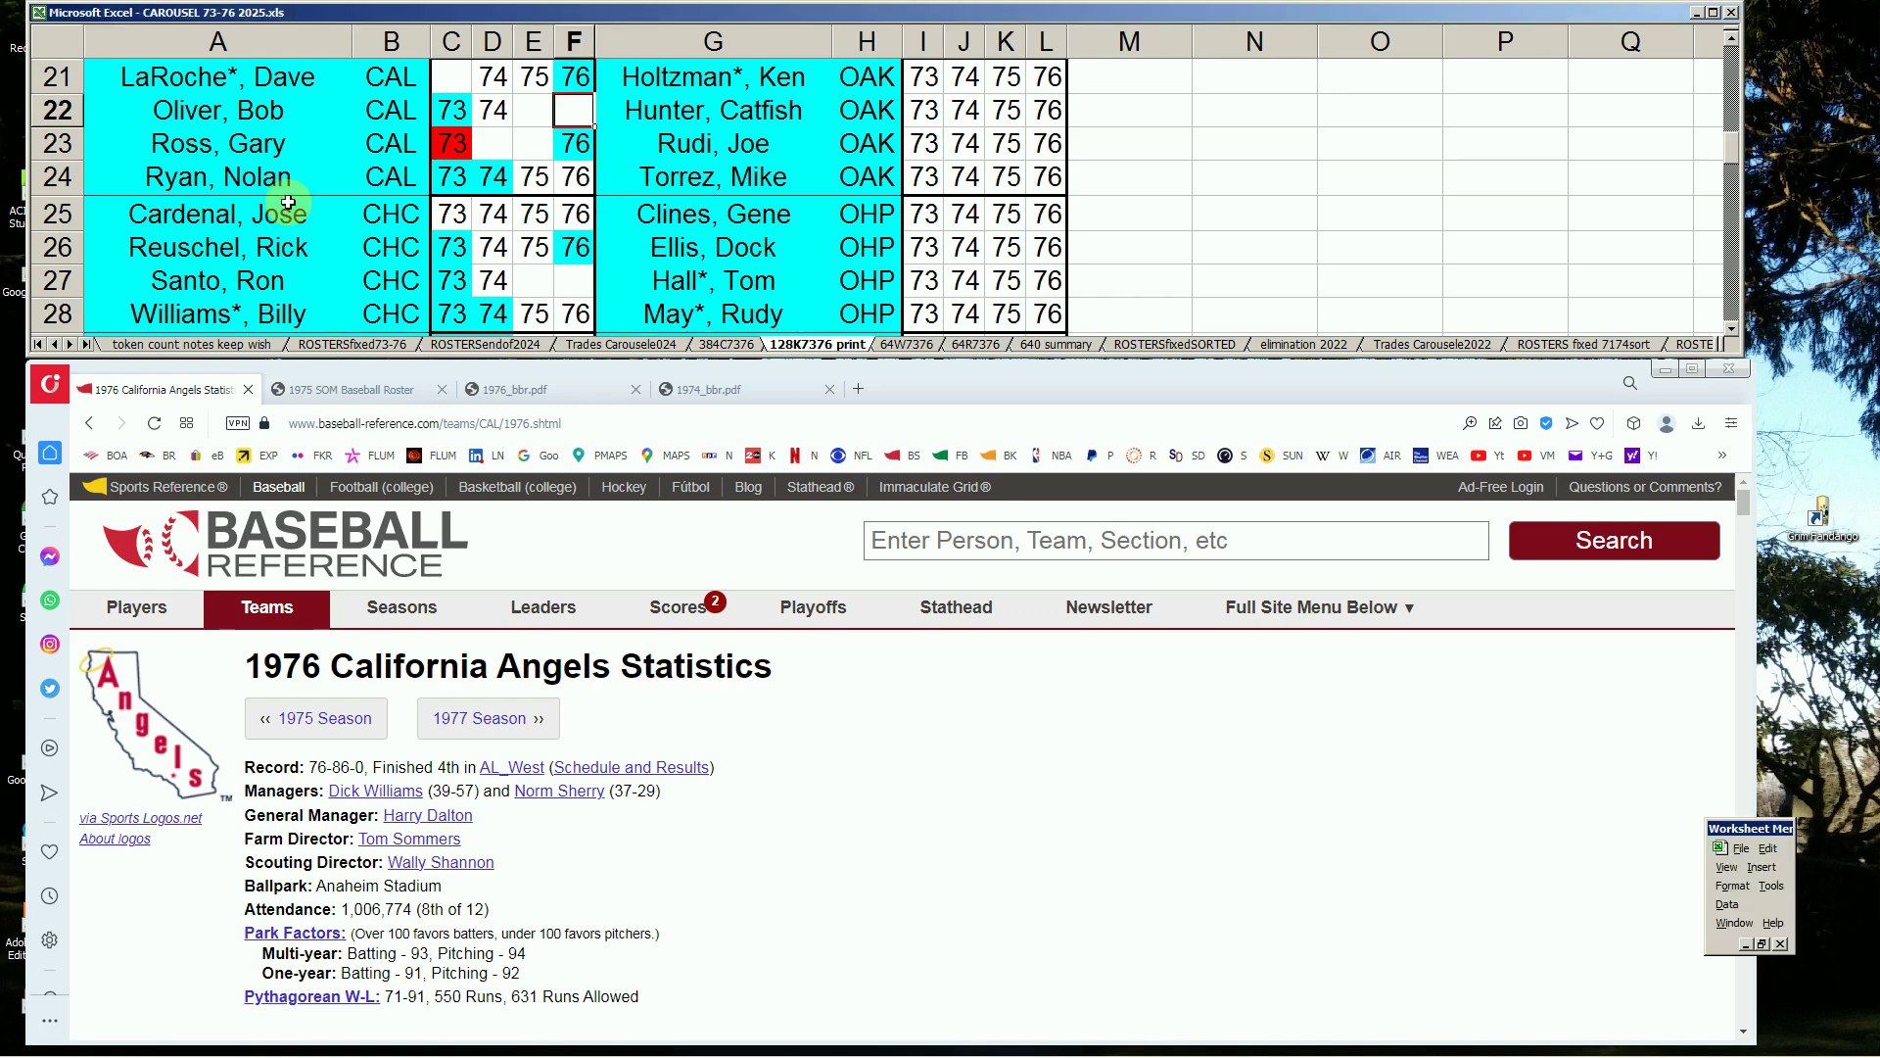
pyautogui.press('Down')
pyautogui.press('Down')
pyautogui.press('Down')
pyautogui.press('Down')
pyautogui.press('Down')
pyautogui.press('Left')
pyautogui.press('Left')
pyautogui.press('Left')
pyautogui.press('Left')
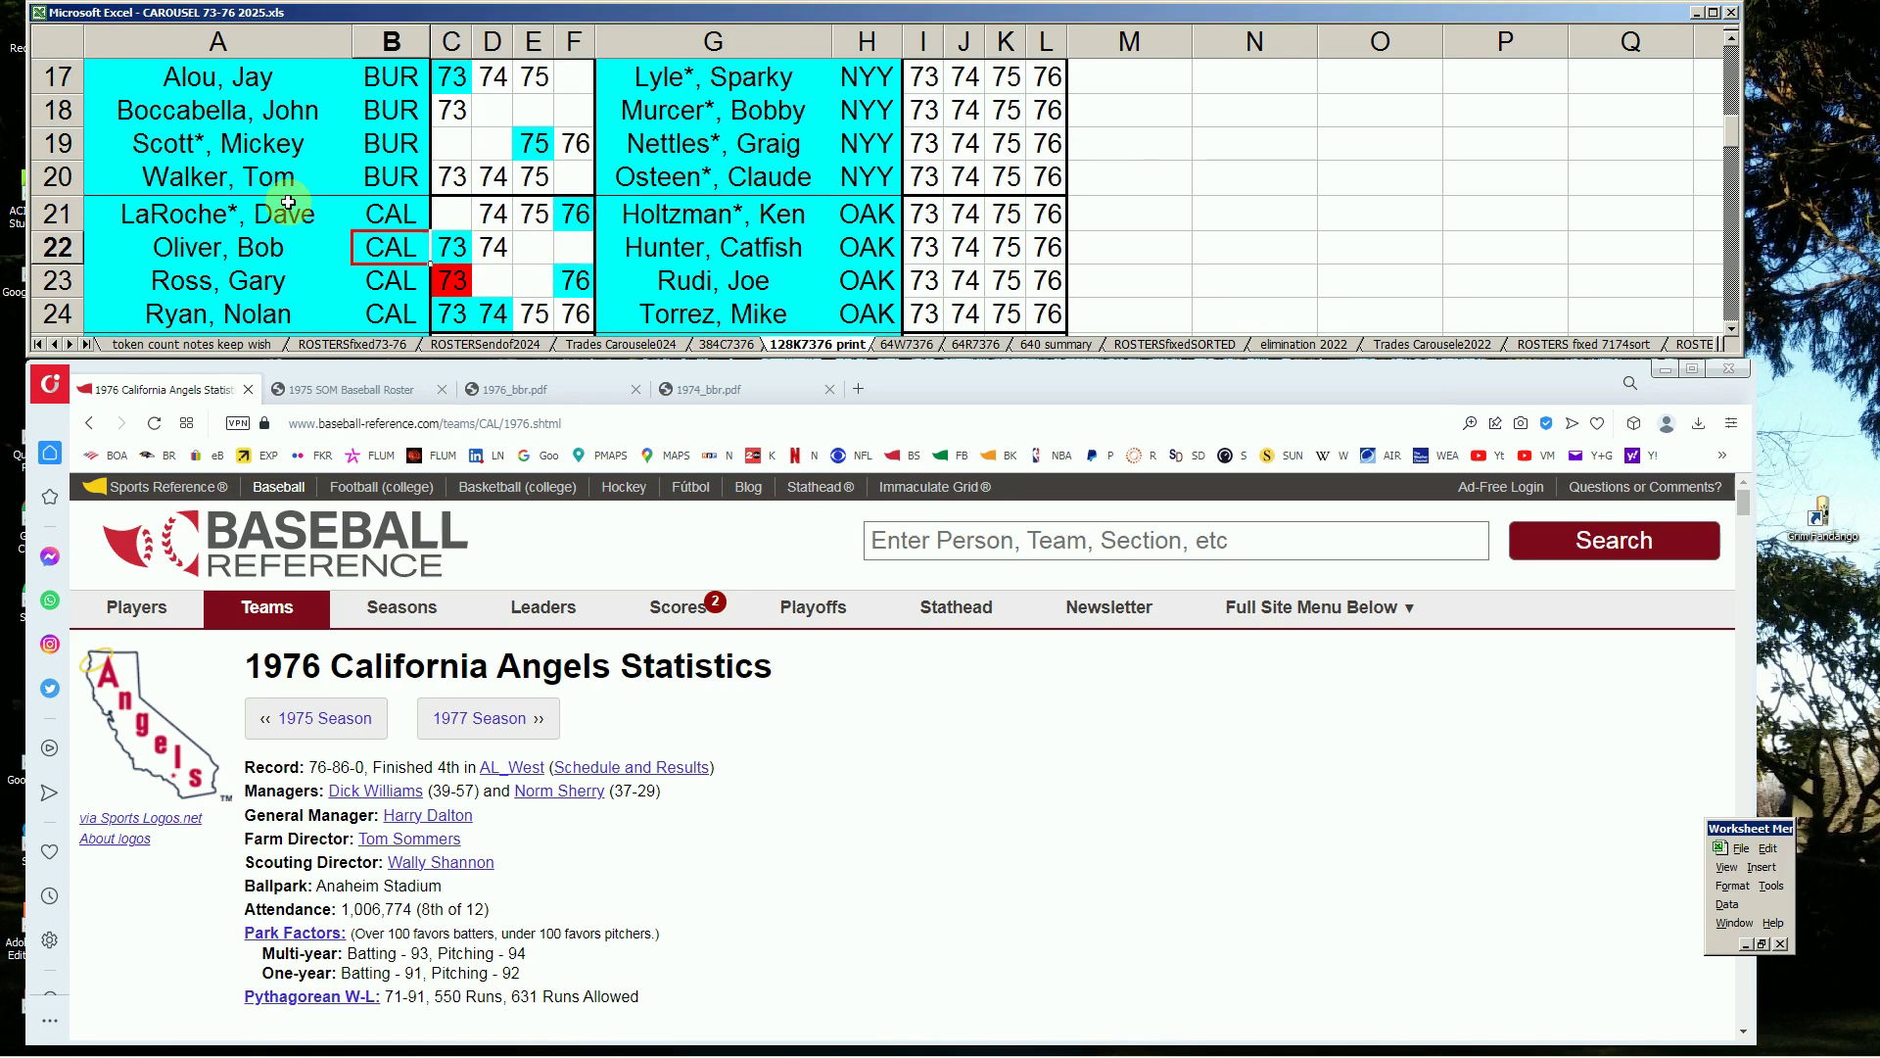
# - Bring the CHC and CHW groups into view and go to Jose Cardenal's team cell in row 25
pyautogui.press('pagedown')
pyautogui.press('Up')
pyautogui.press('Up')
pyautogui.press('Up')
pyautogui.press('Up')
pyautogui.press('Up')
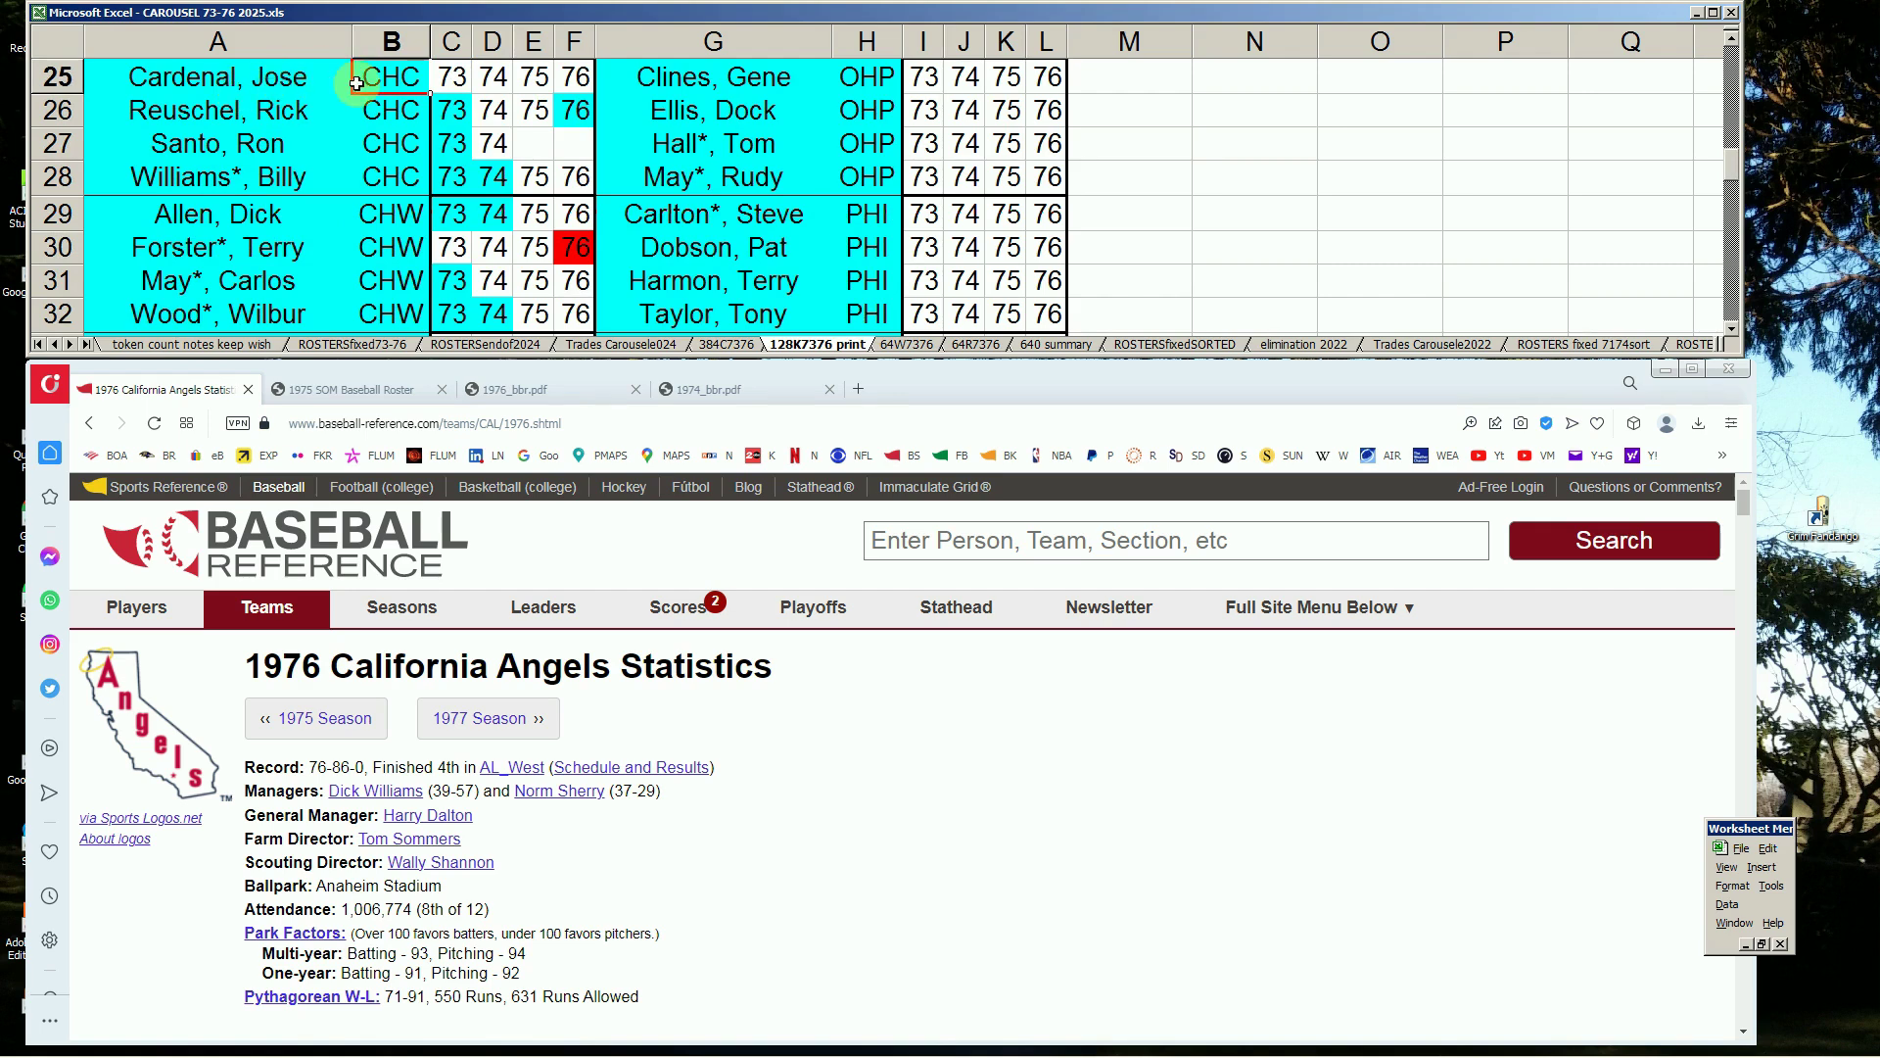
# - Look up José Cardenal on Baseball Reference and examine his batting seasons from 1973 to 1976
pyautogui.click(1192, 544)
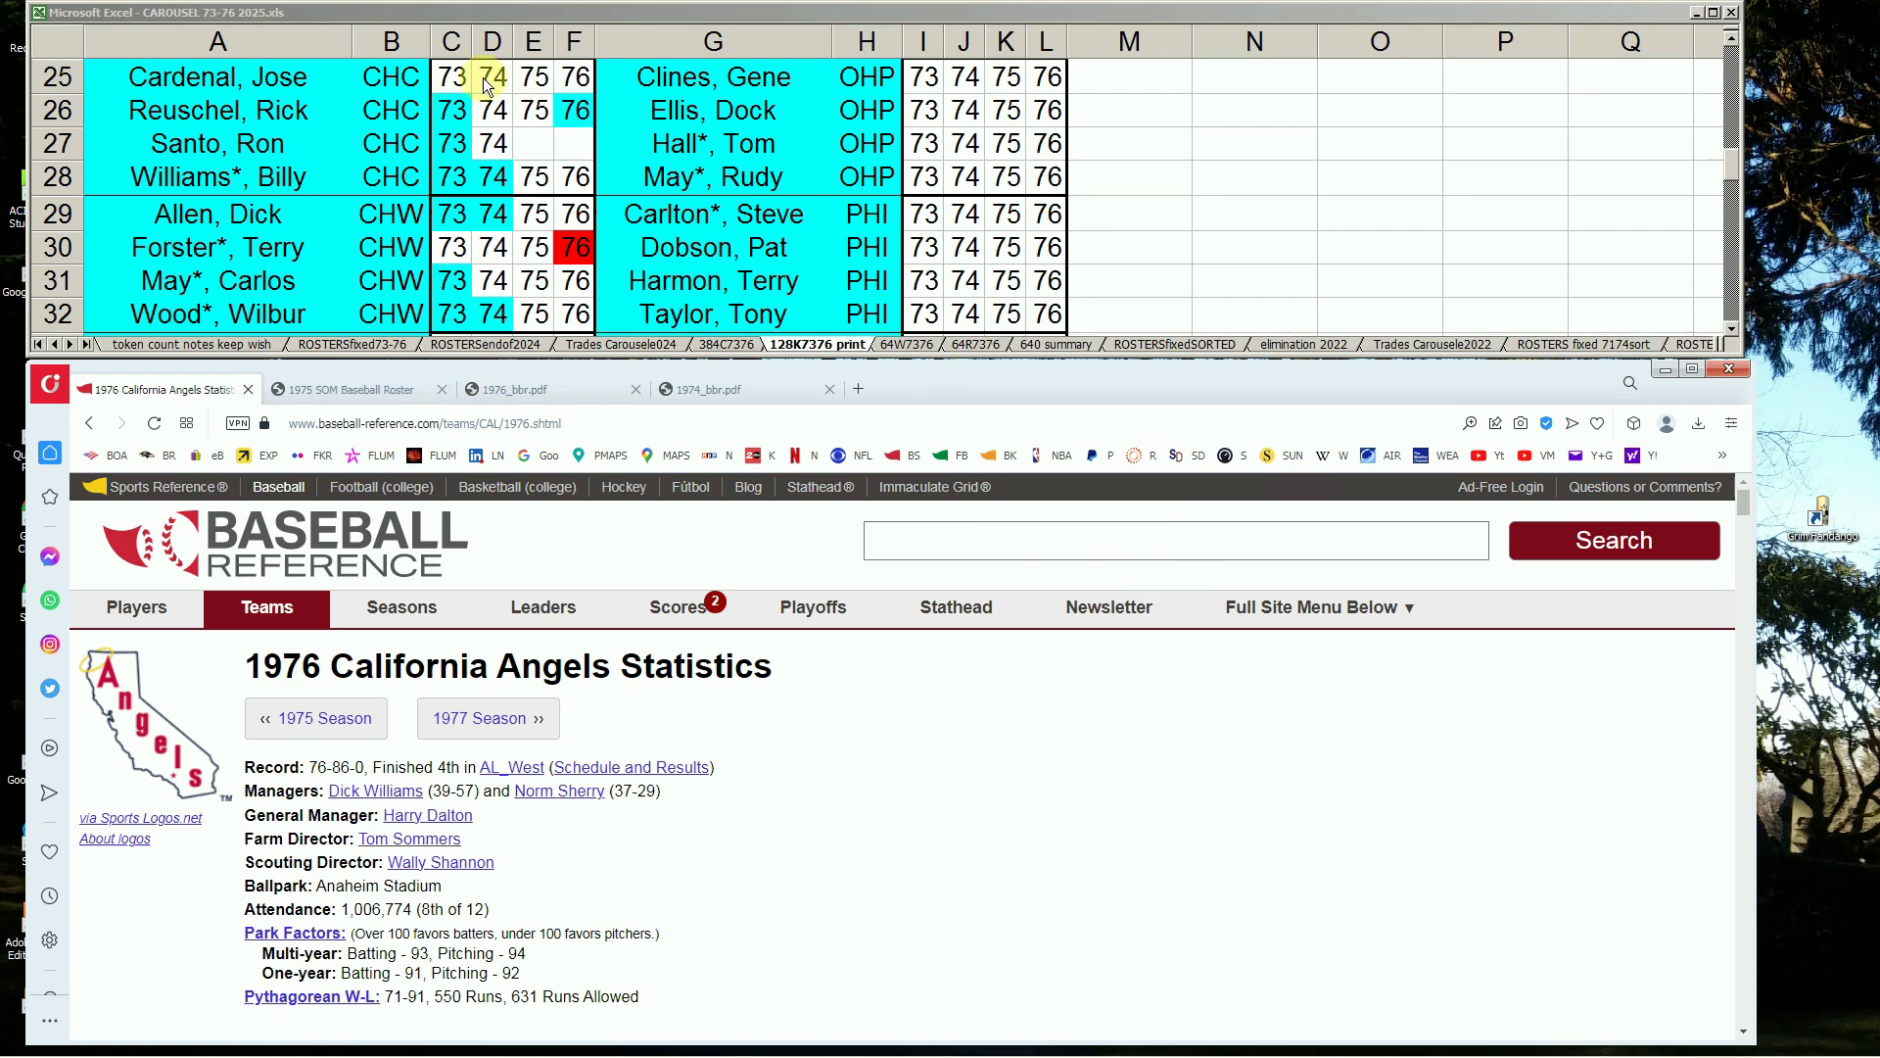
pyautogui.write('cardenal')
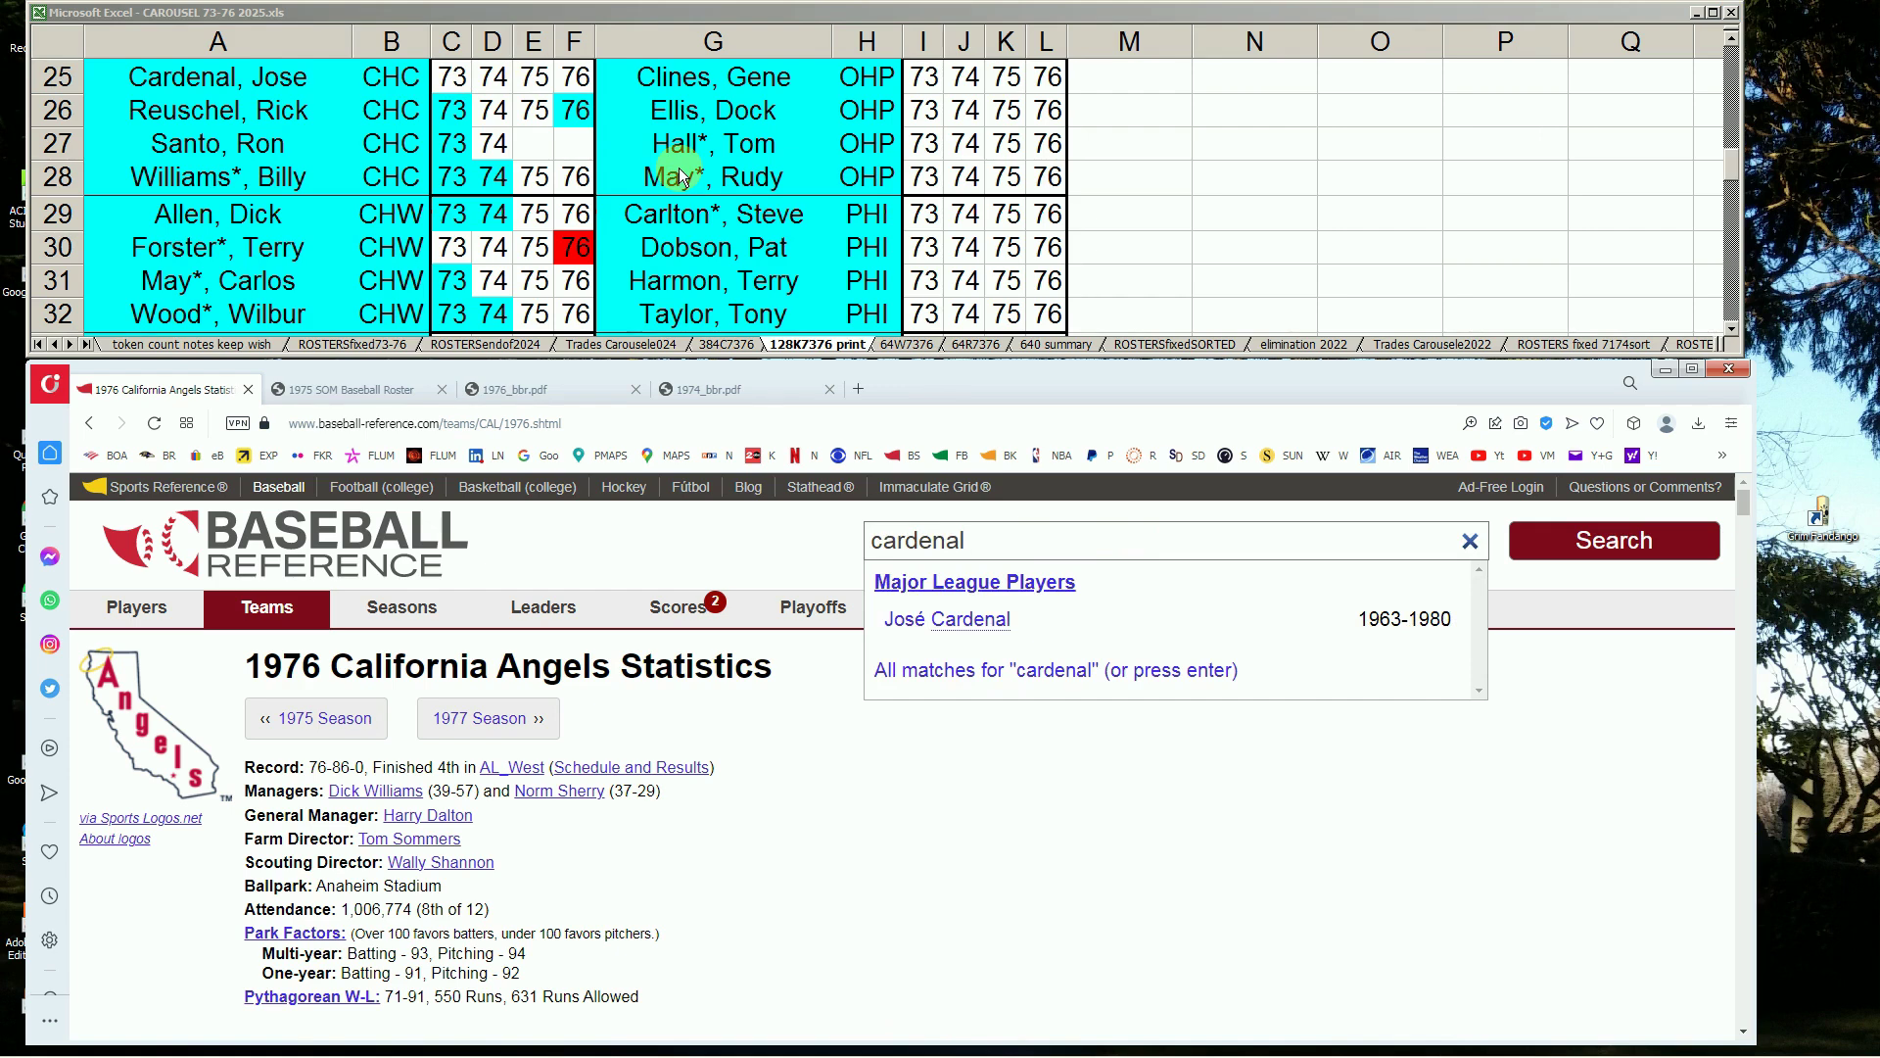
pyautogui.click(964, 625)
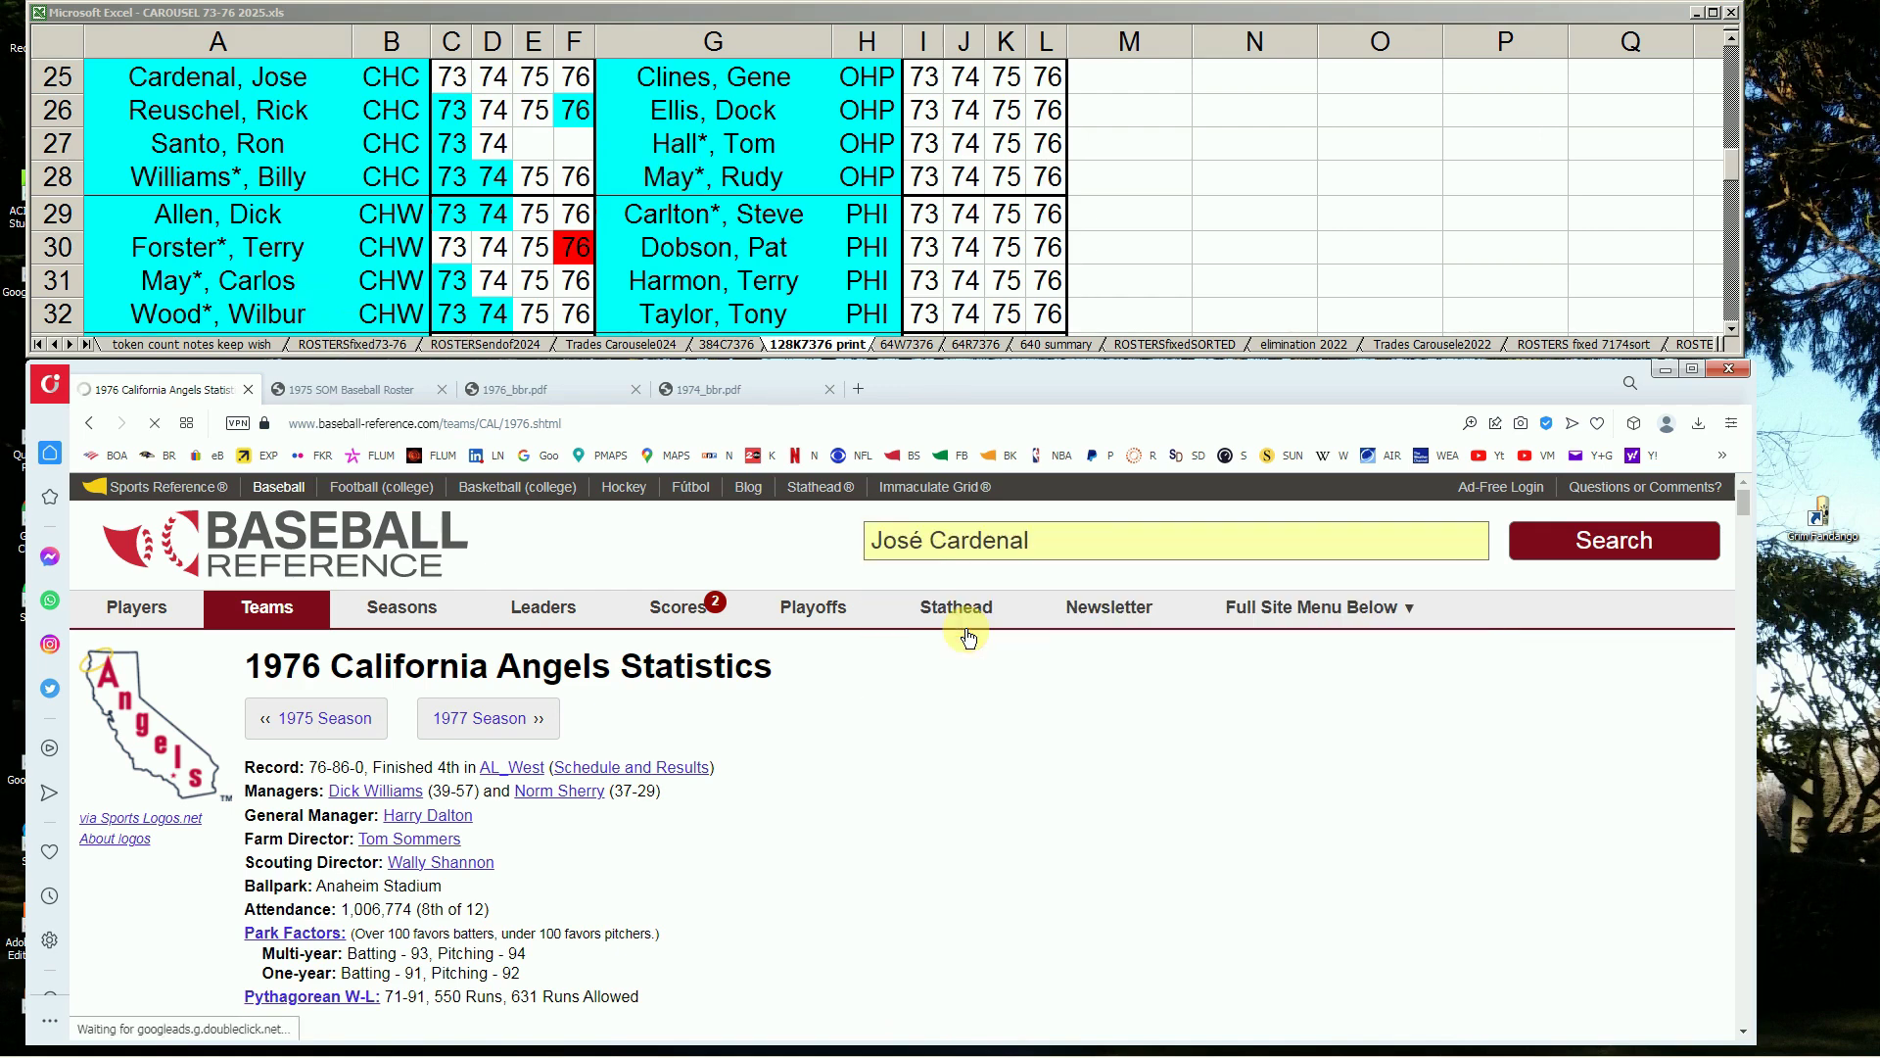
pyautogui.click(1749, 509)
pyautogui.moveTo(1748, 519); pyautogui.dragTo(1744, 561)
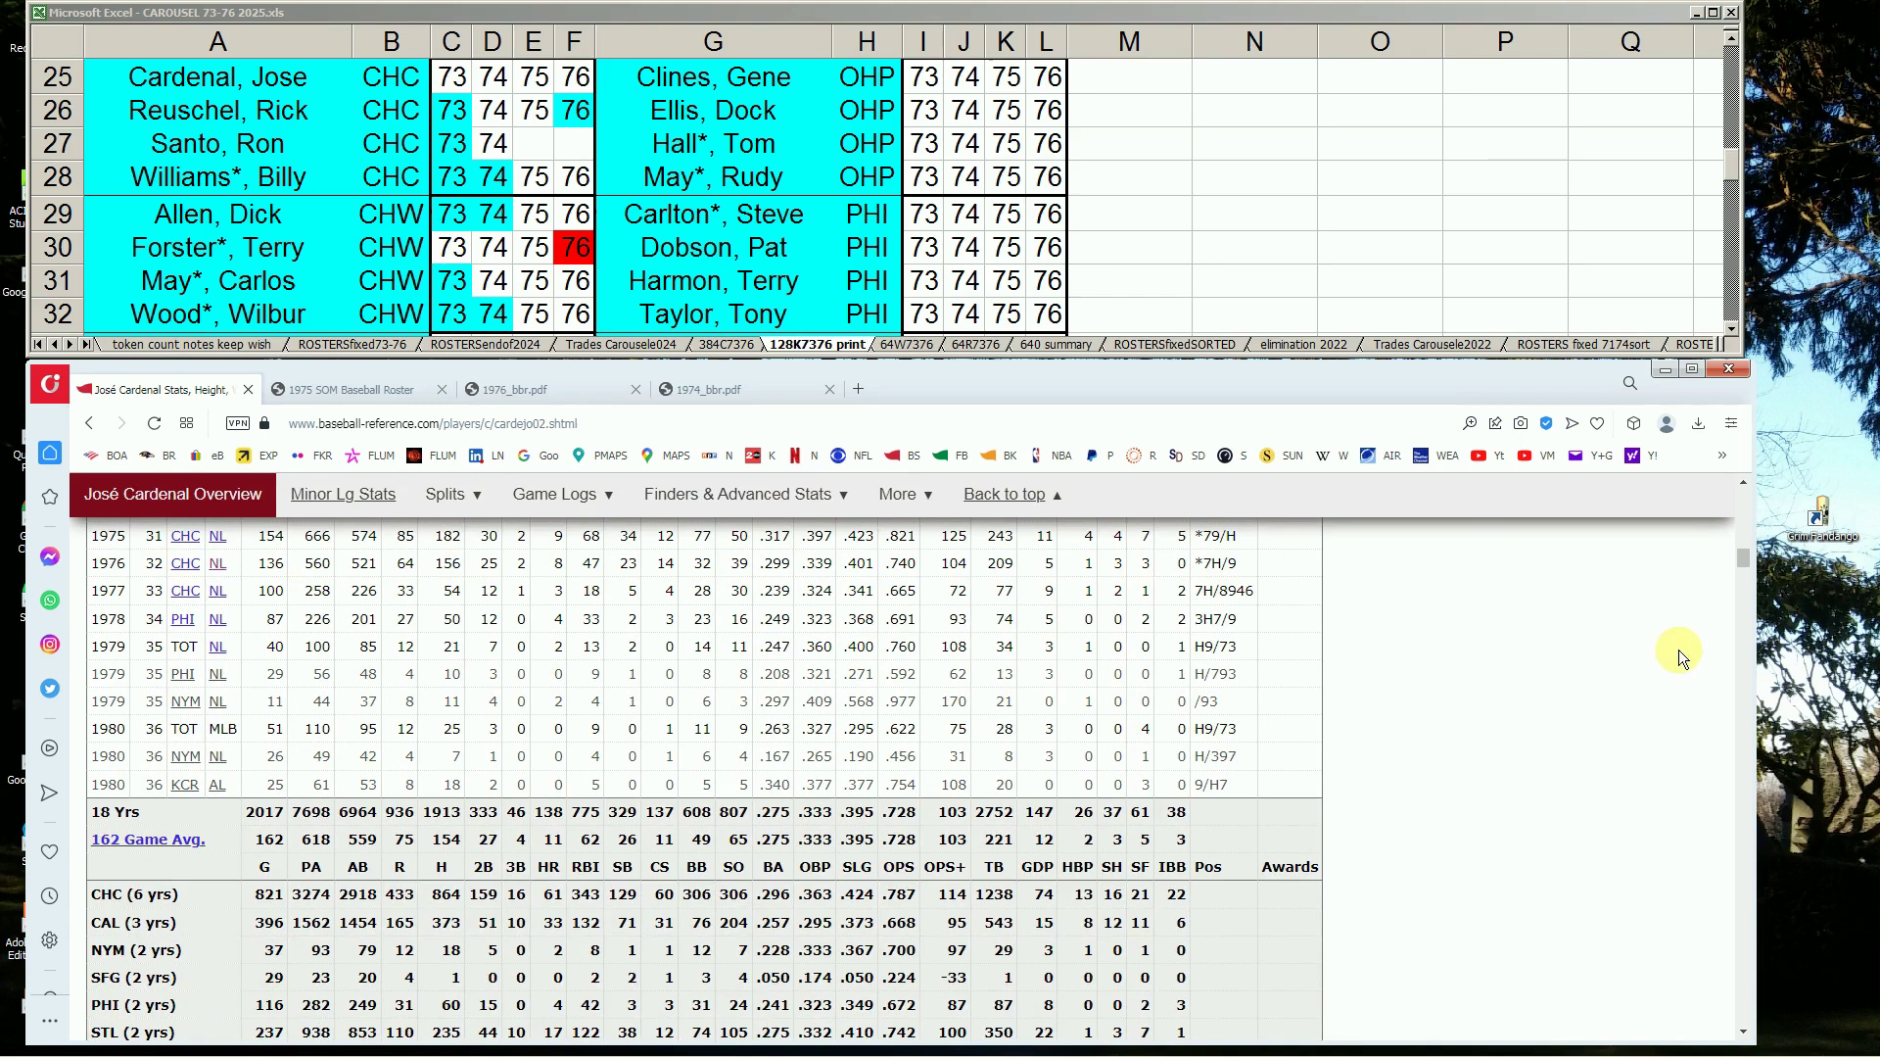
pyautogui.scroll(1, 1744, 484)
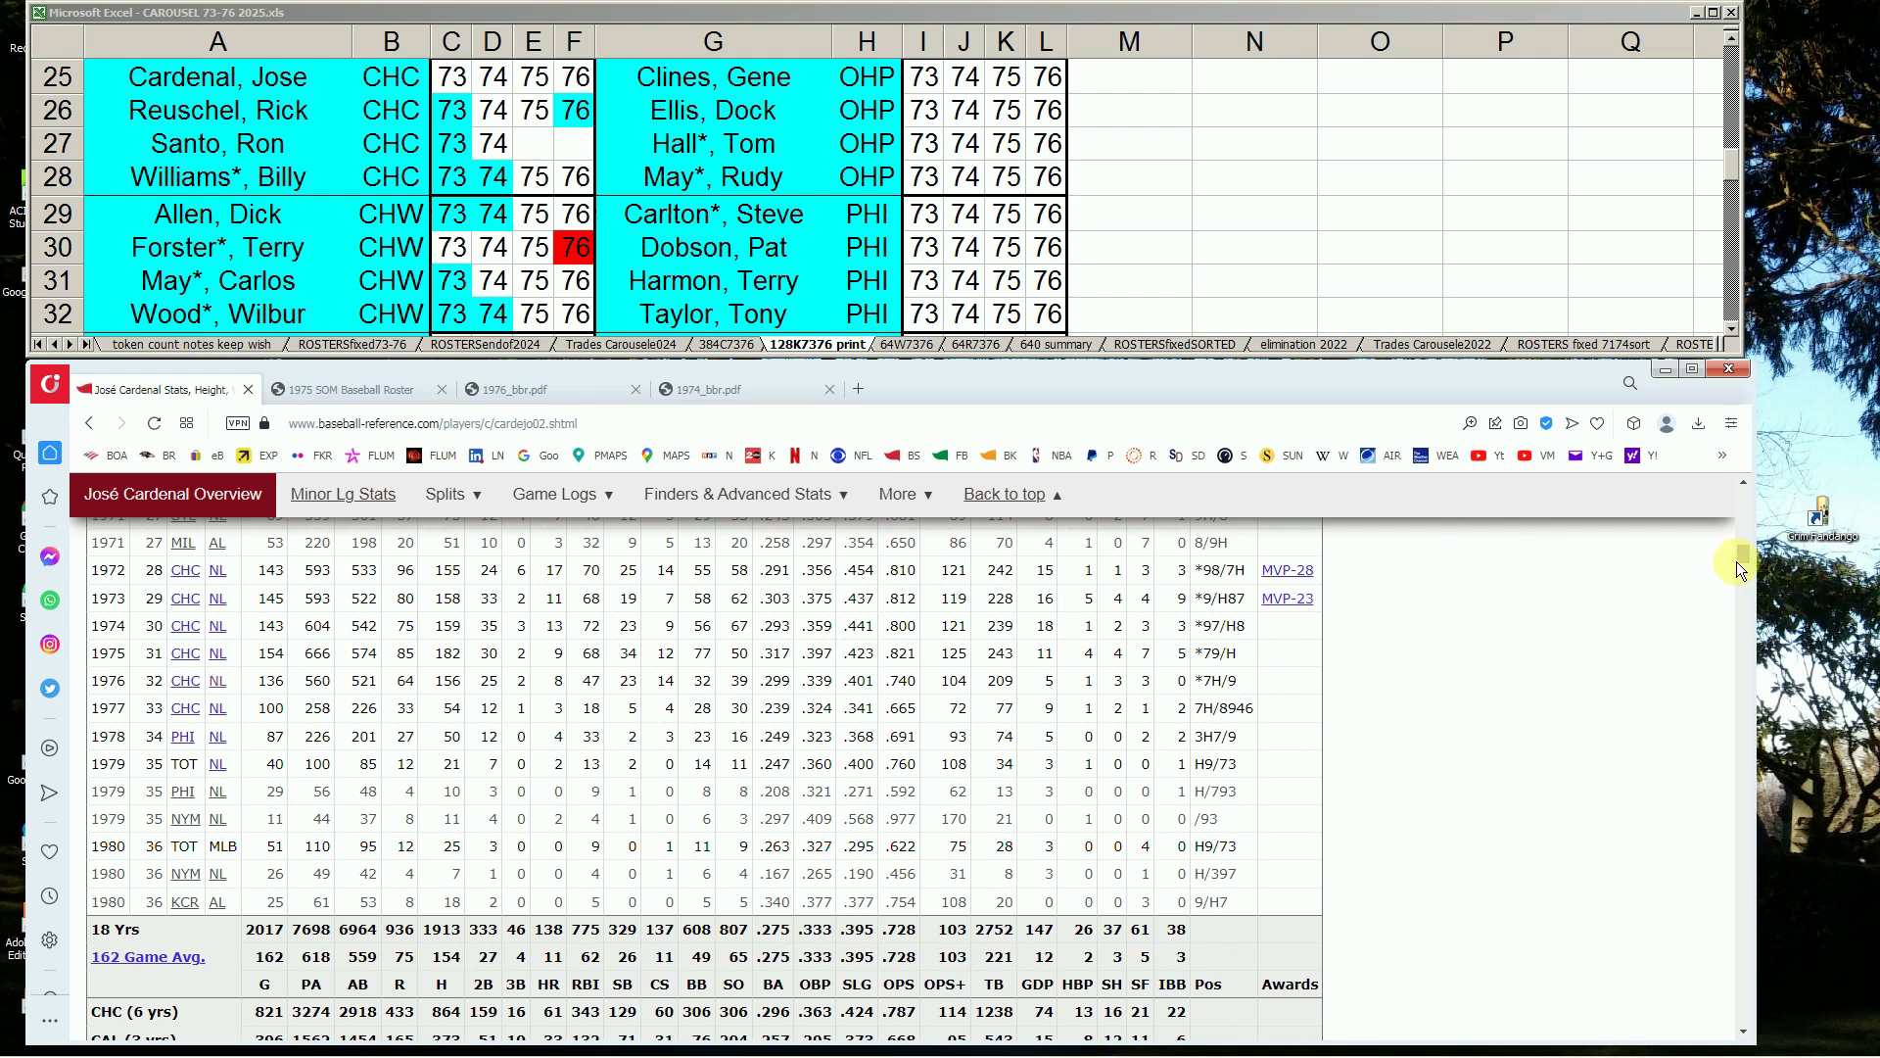
# - Look up the 1959–1976 Billy Williams on Baseball Reference and compare his batting seasons with his 74 cell in the workbook
pyautogui.moveTo(1742, 563); pyautogui.dragTo(1753, 490)
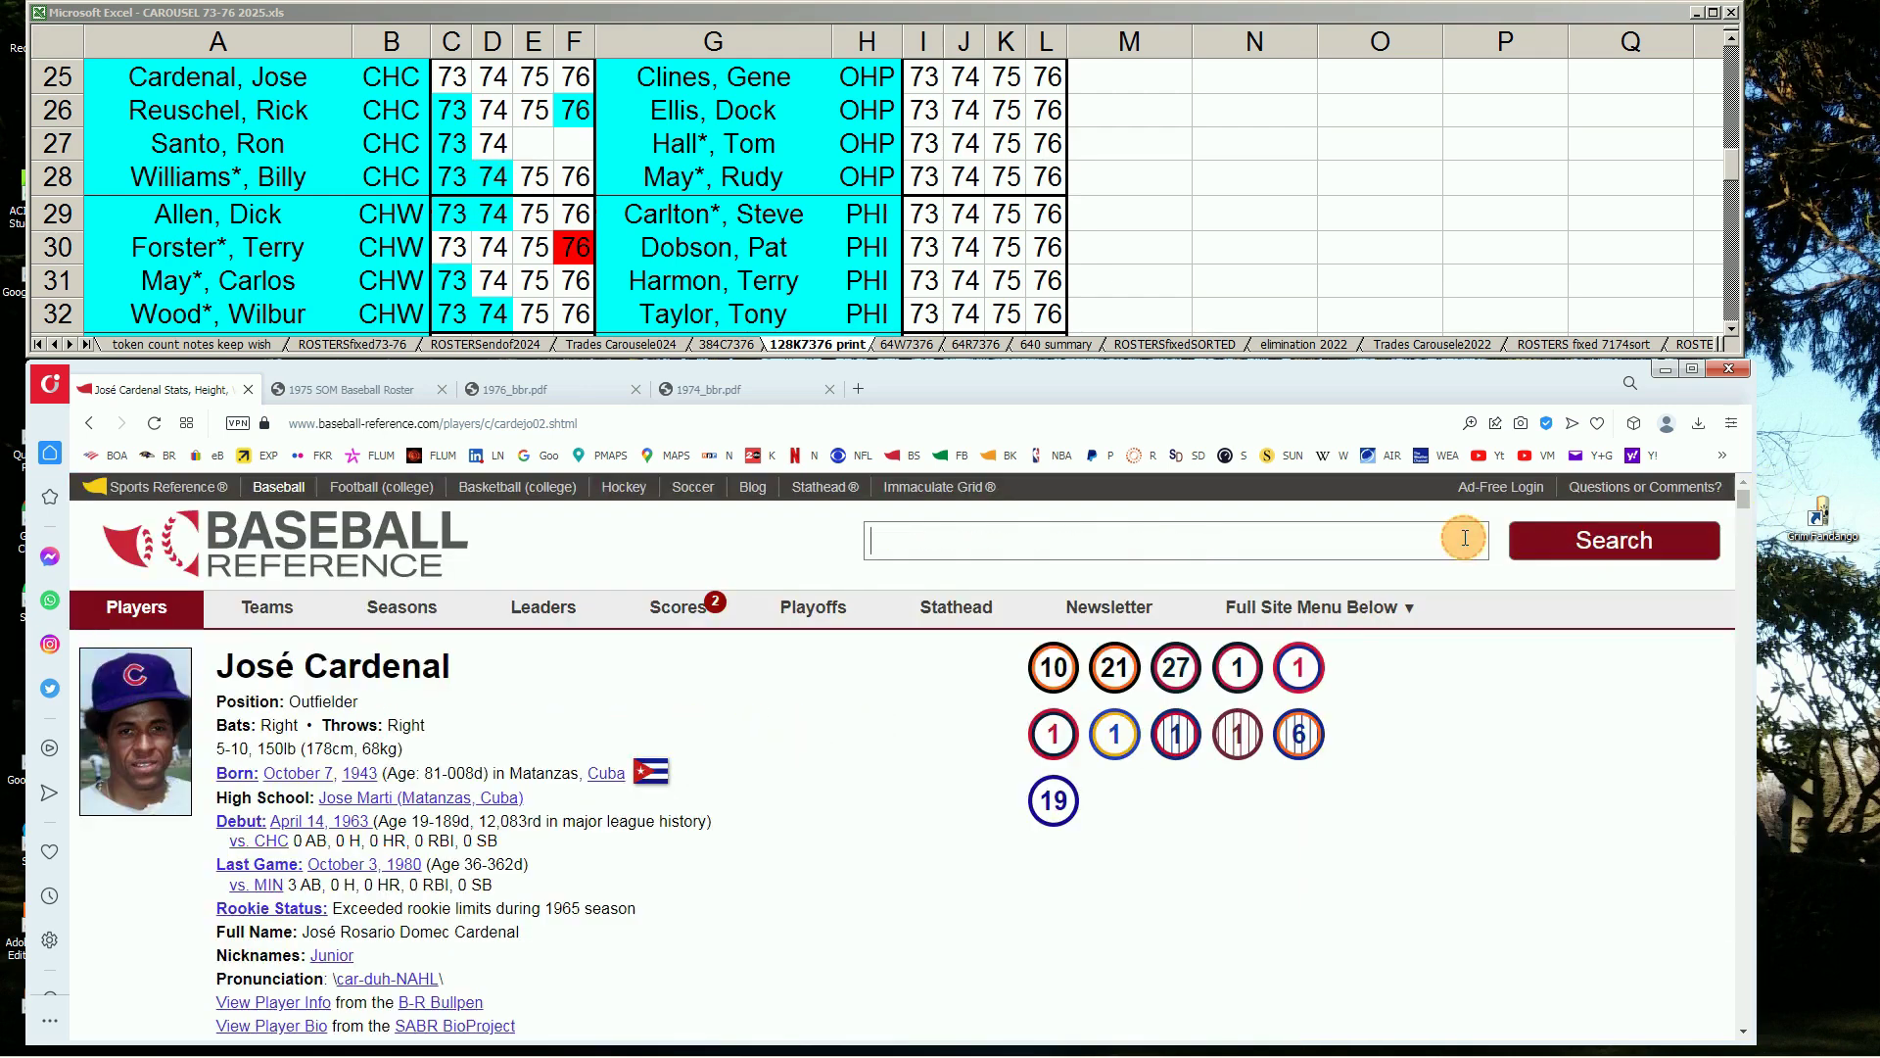
pyautogui.write('billy wi')
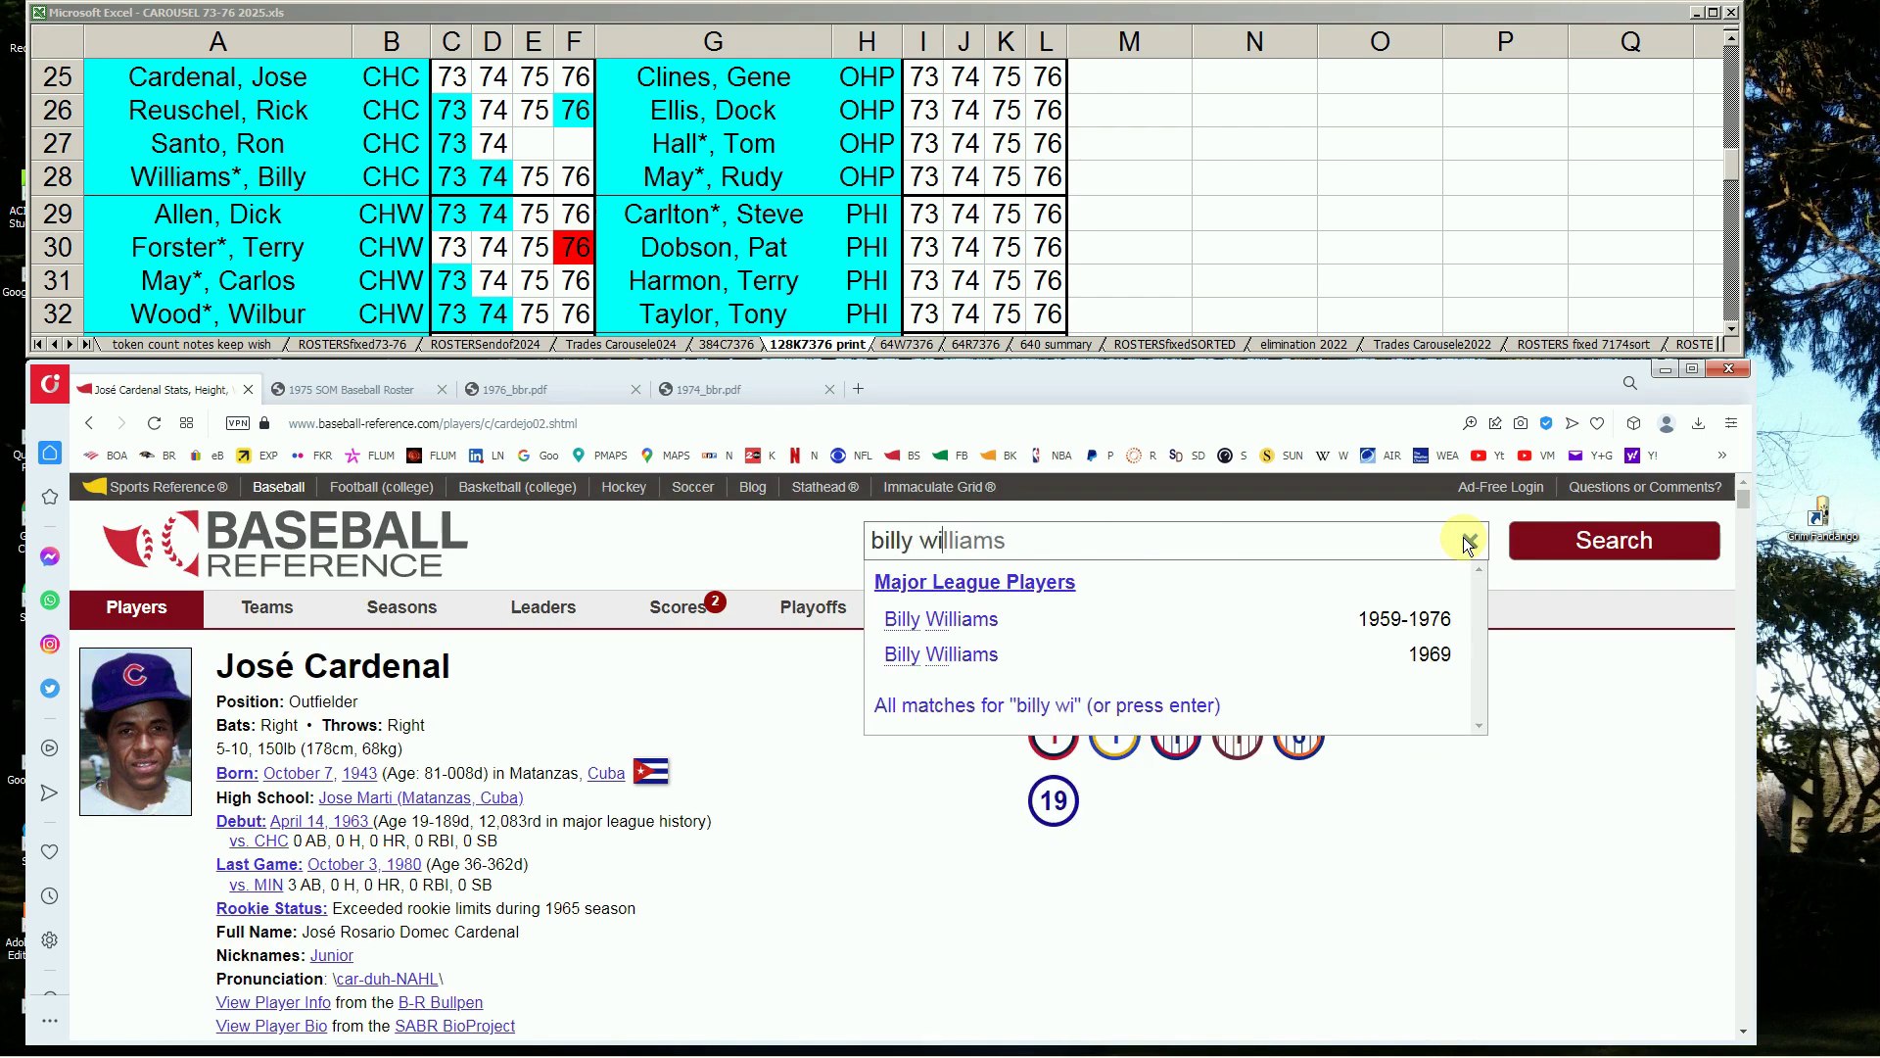
pyautogui.click(1003, 625)
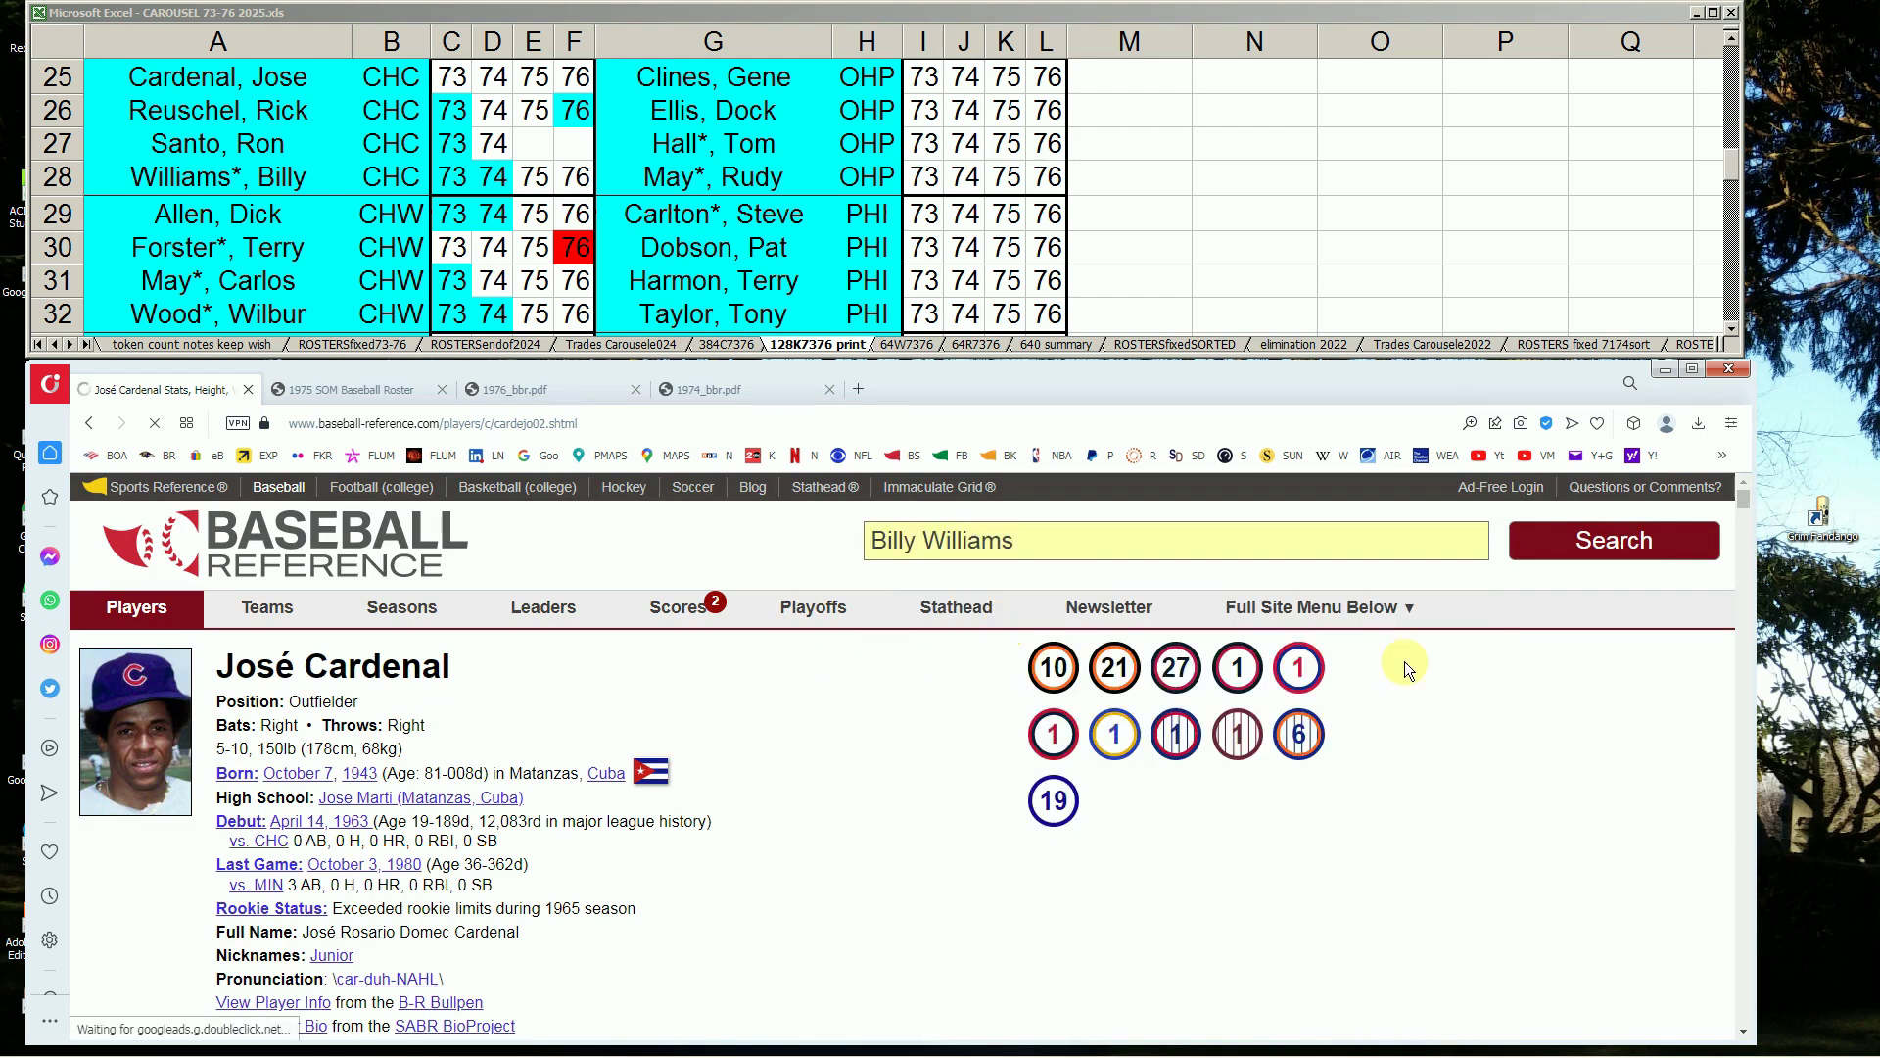
pyautogui.moveTo(1742, 507); pyautogui.dragTo(1747, 556)
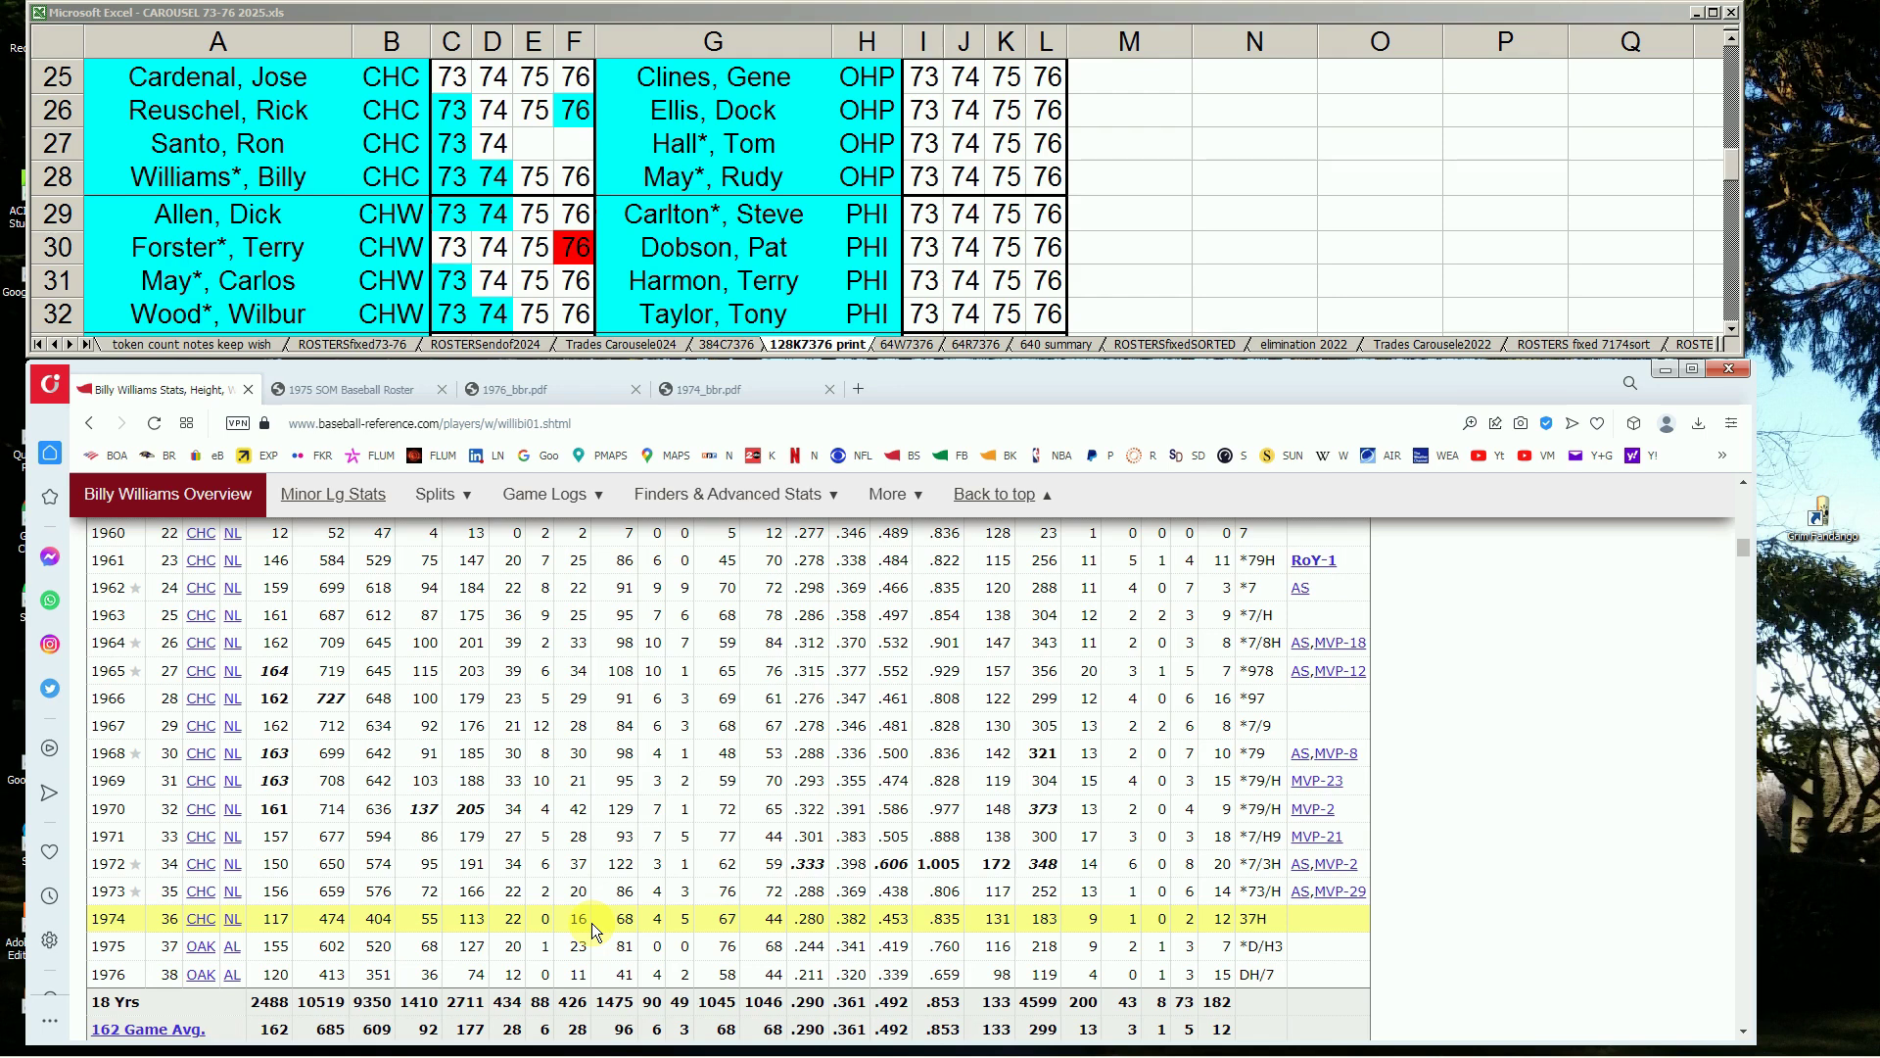
pyautogui.click(490, 180)
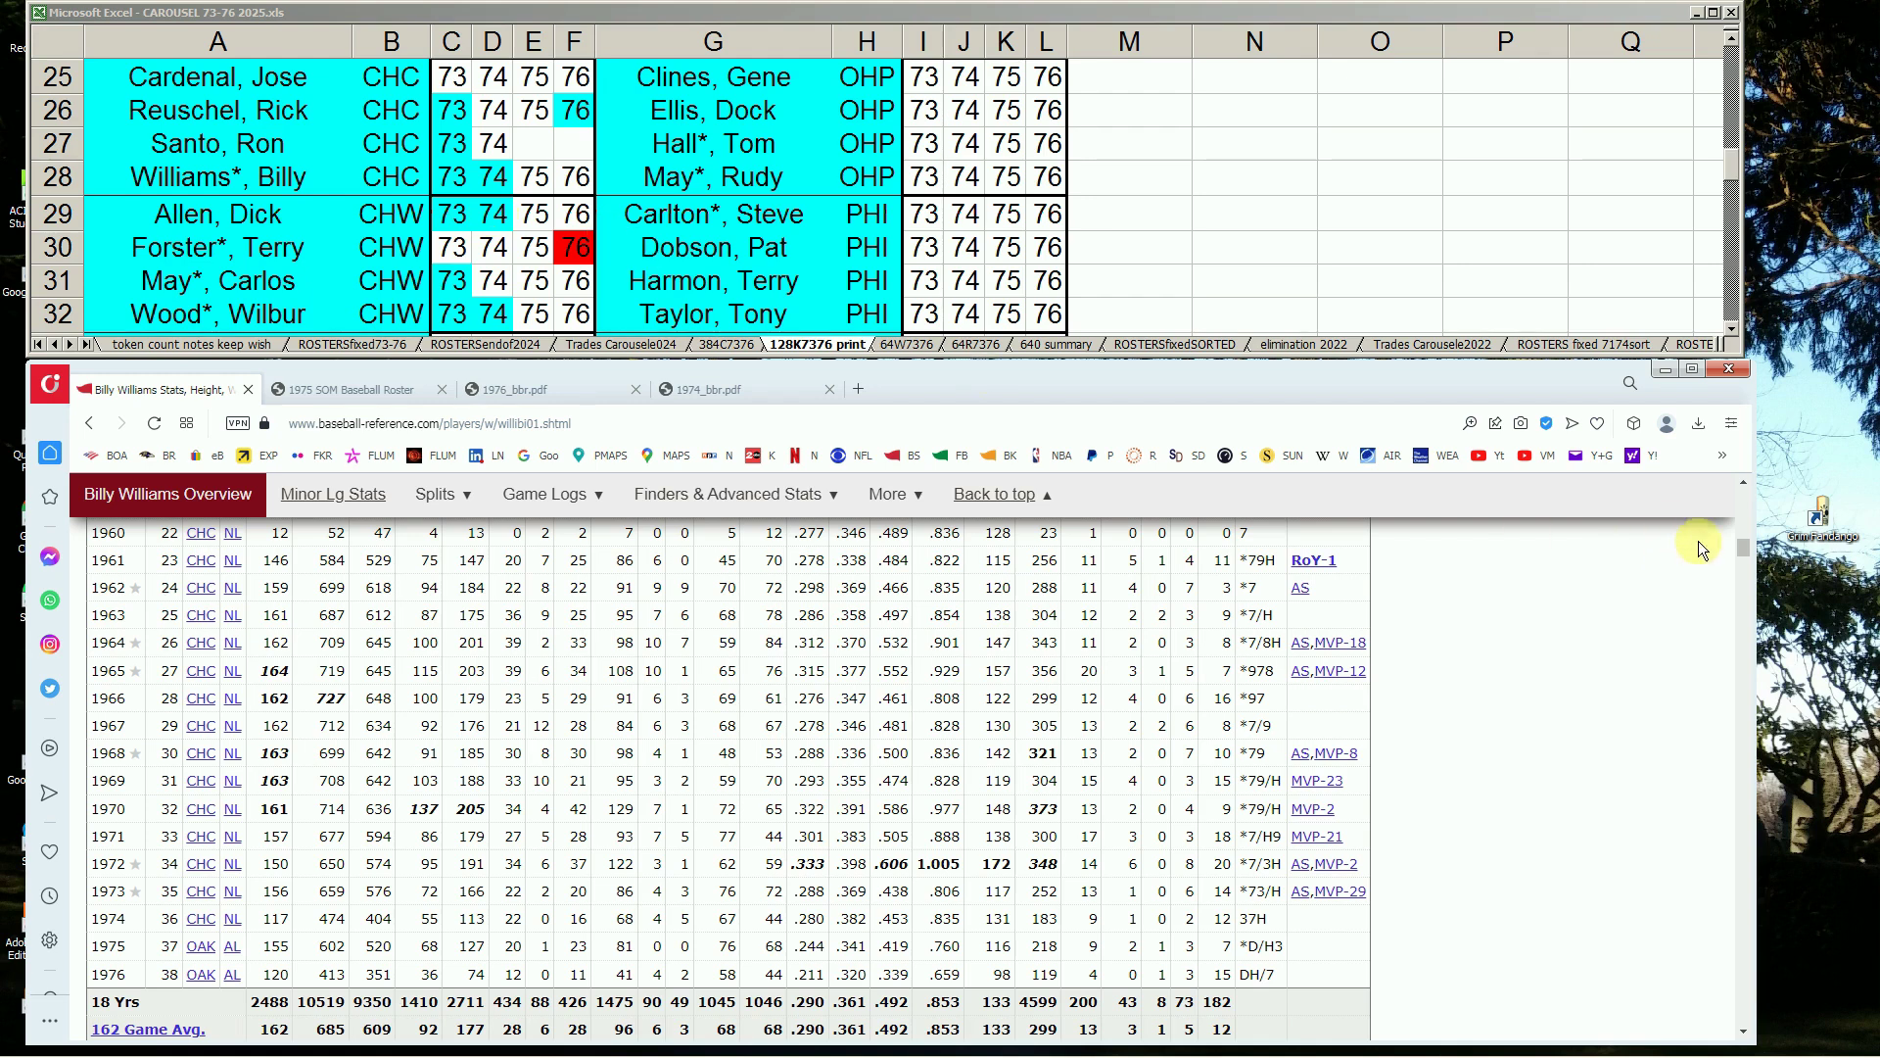
# - Look up Dick Allen on Baseball Reference, examine his Standard Batting seasons, and review the CHW rows down to Wilbur Wood
pyautogui.moveTo(1749, 554); pyautogui.dragTo(1745, 498)
pyautogui.click(1442, 548)
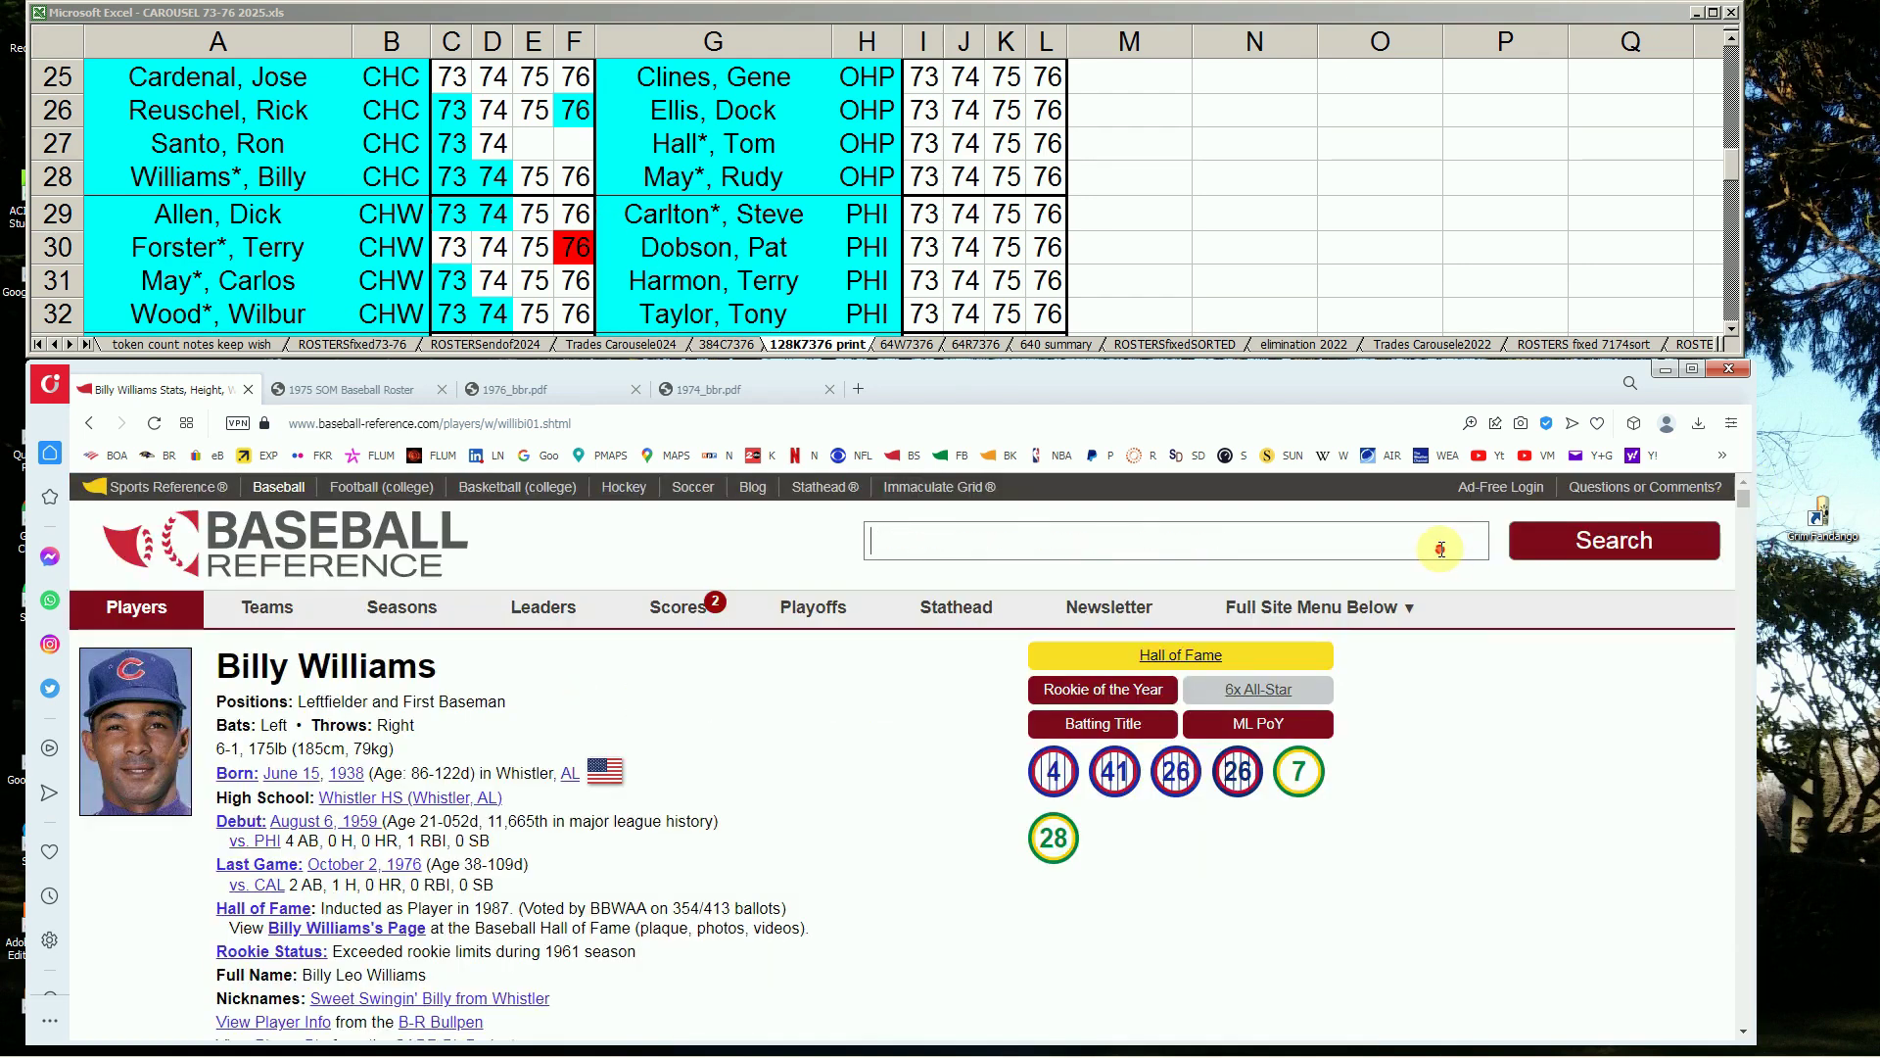
pyautogui.write('dick all')
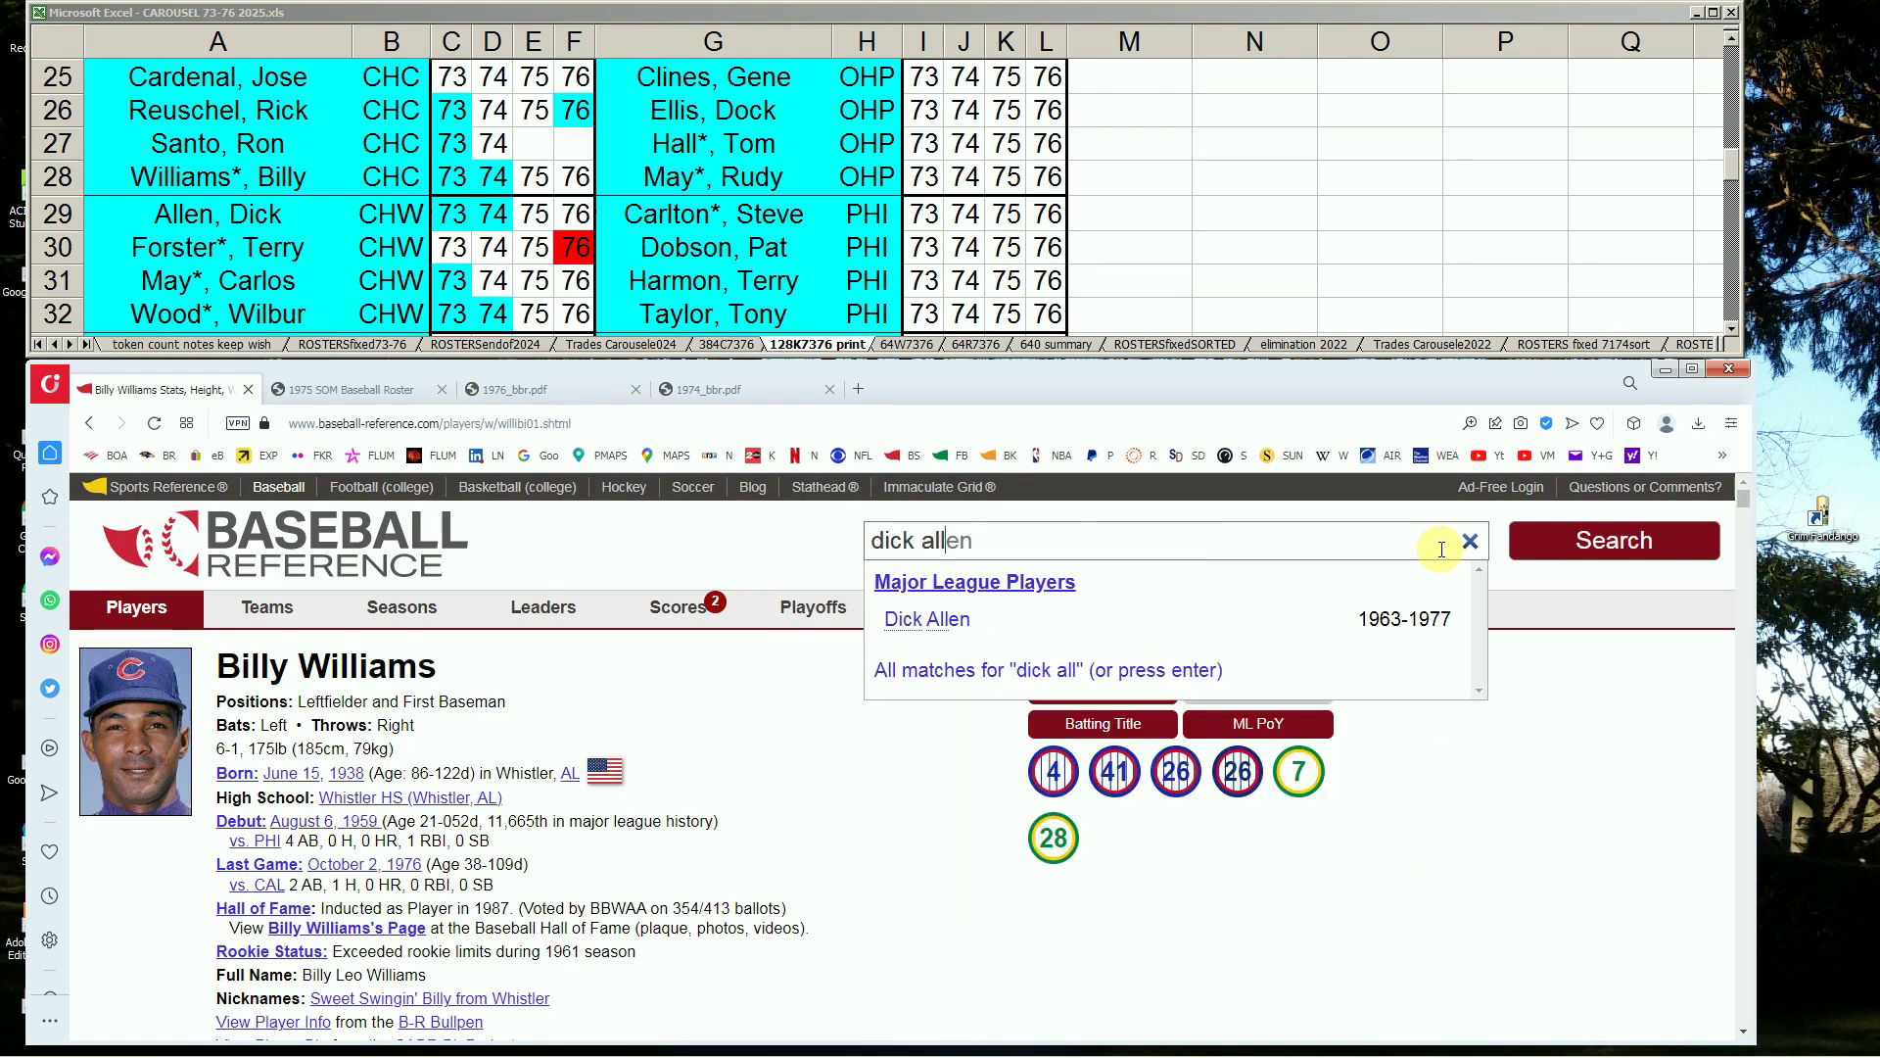
pyautogui.click(1002, 621)
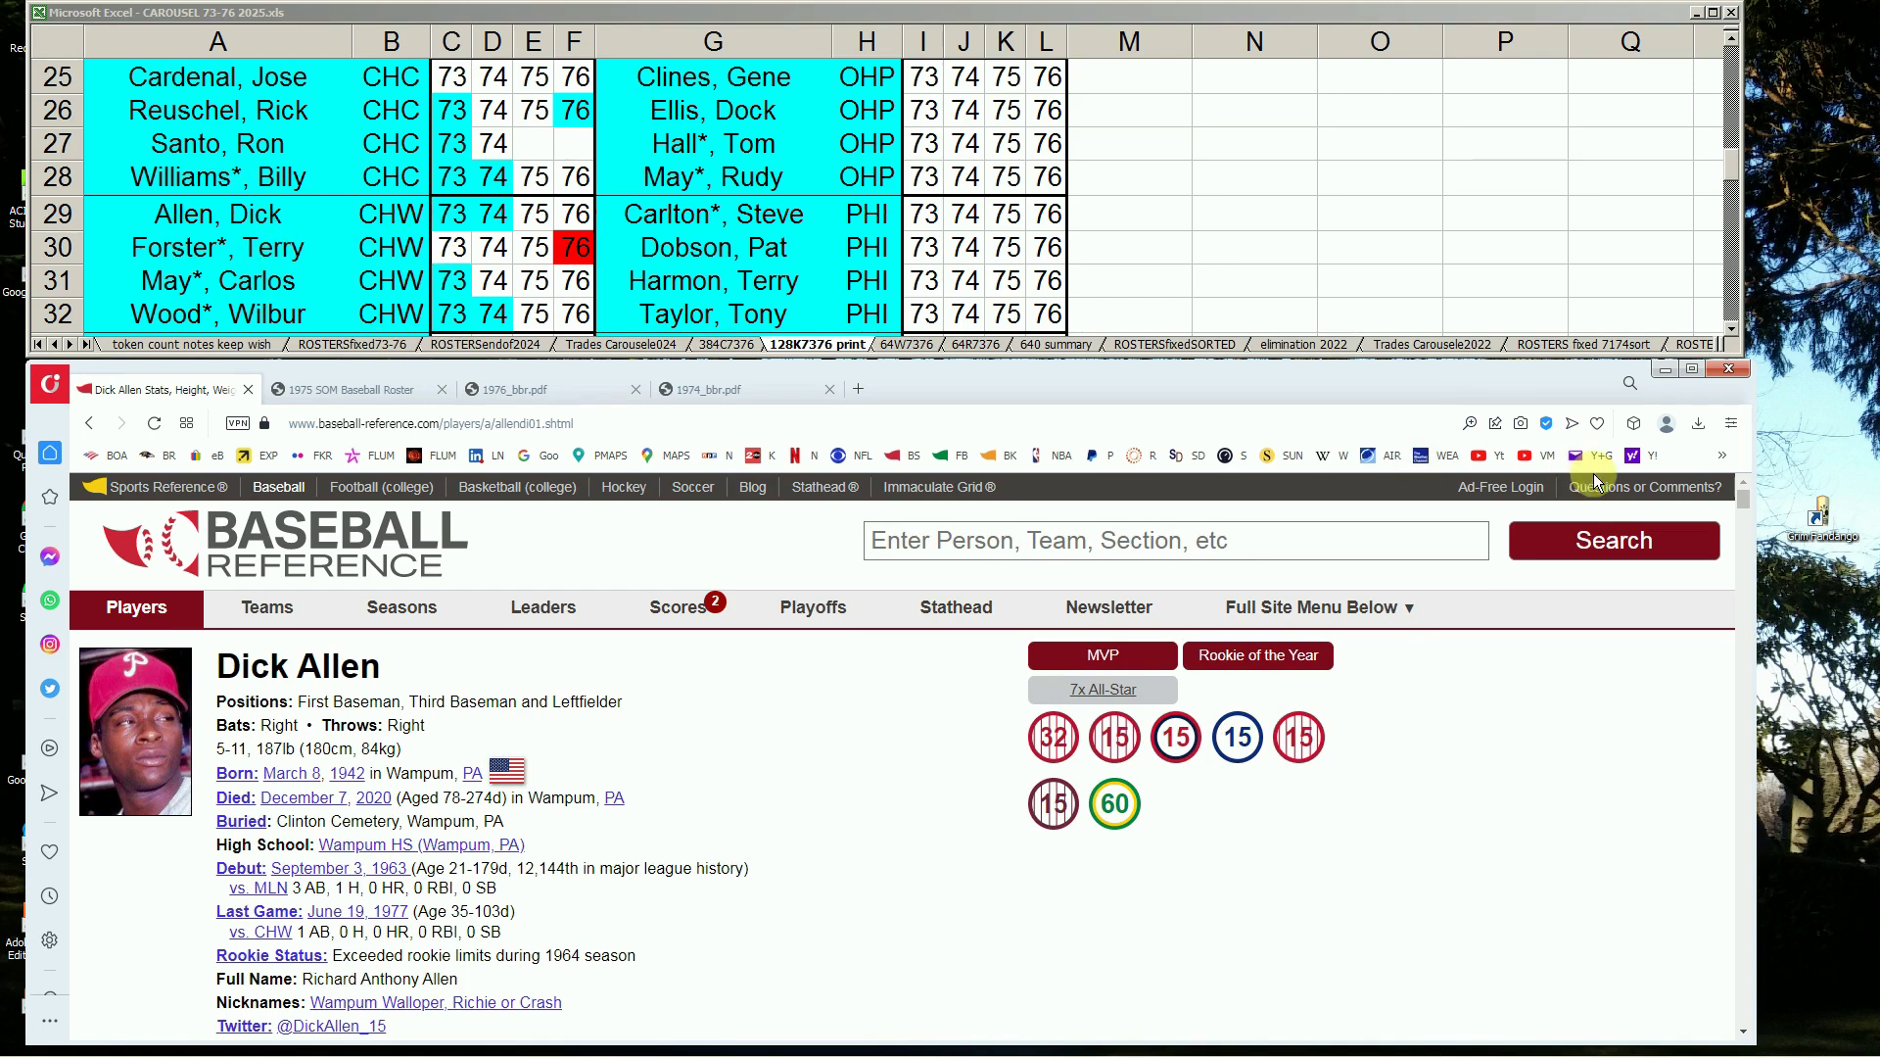
pyautogui.moveTo(1742, 500); pyautogui.dragTo(1736, 549)
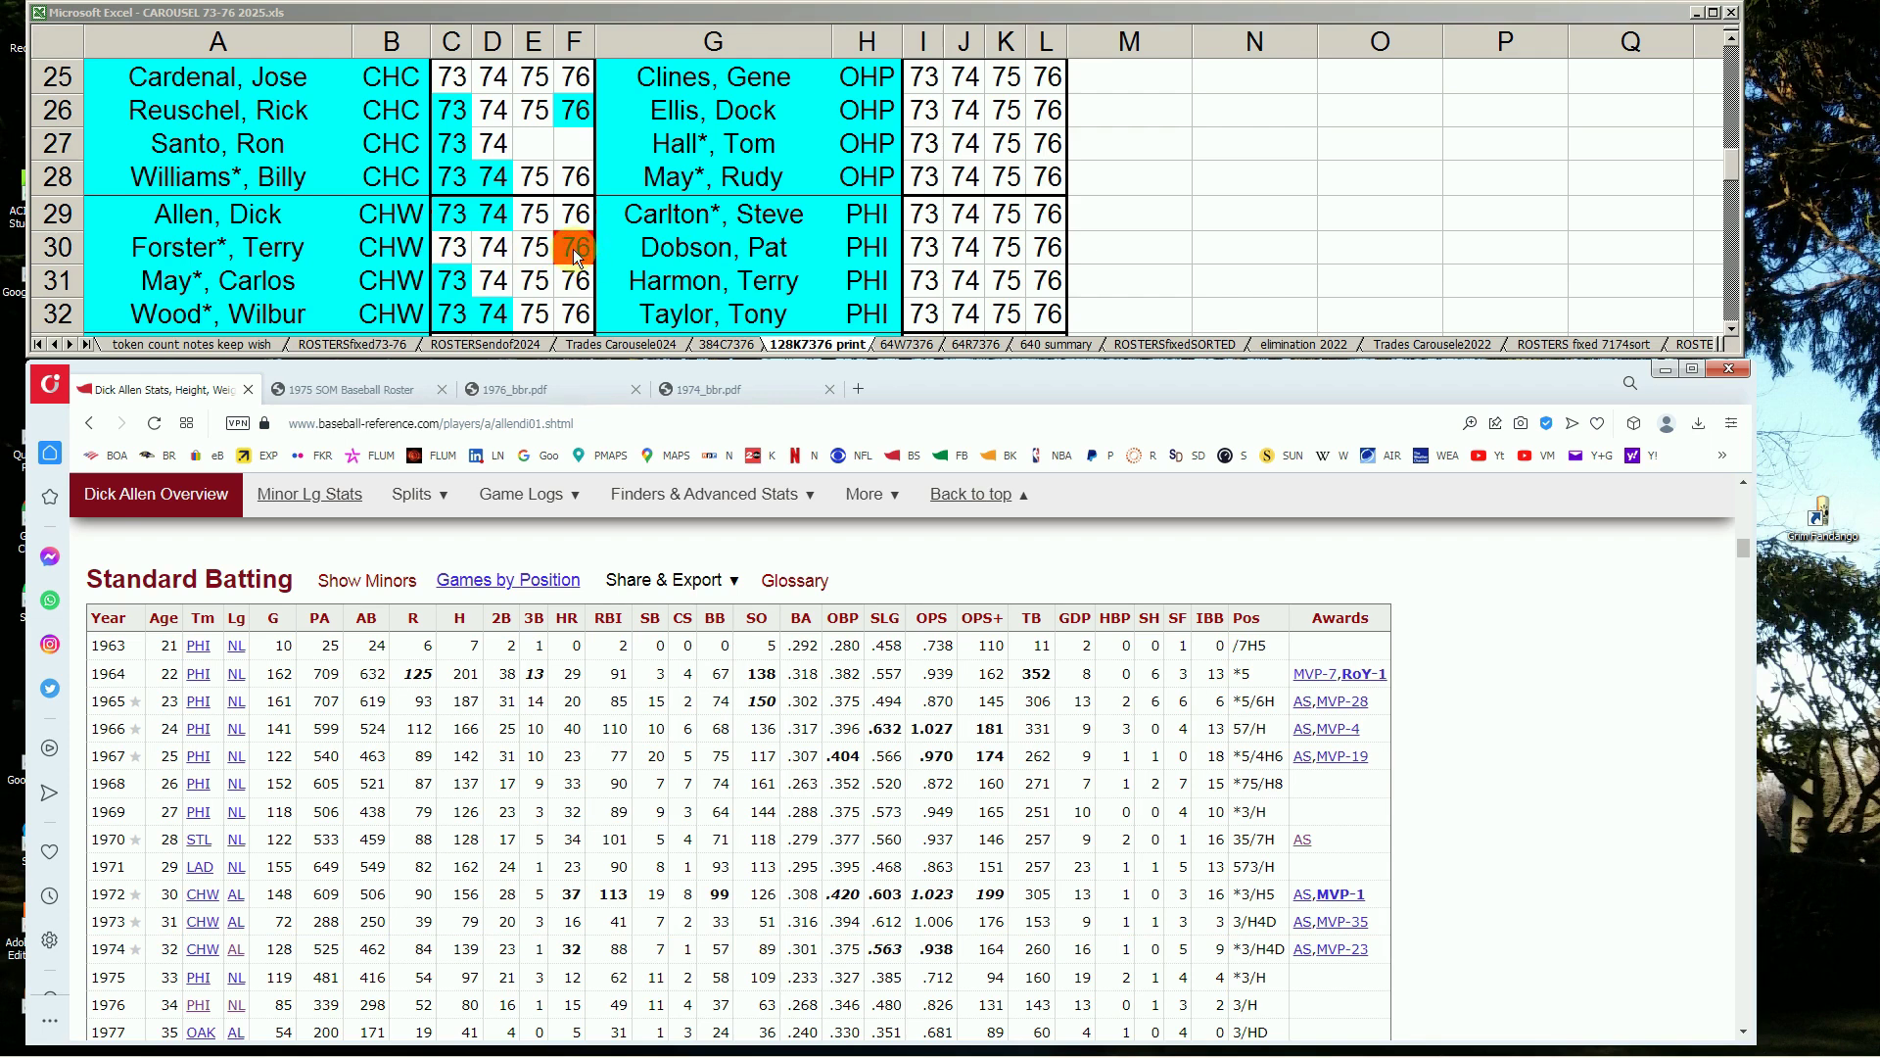
pyautogui.click(342, 313)
# - Look up Carlos May on Baseball Reference and examine his batting seasons from 1973 to 1976
pyautogui.moveTo(1745, 548); pyautogui.dragTo(1744, 495)
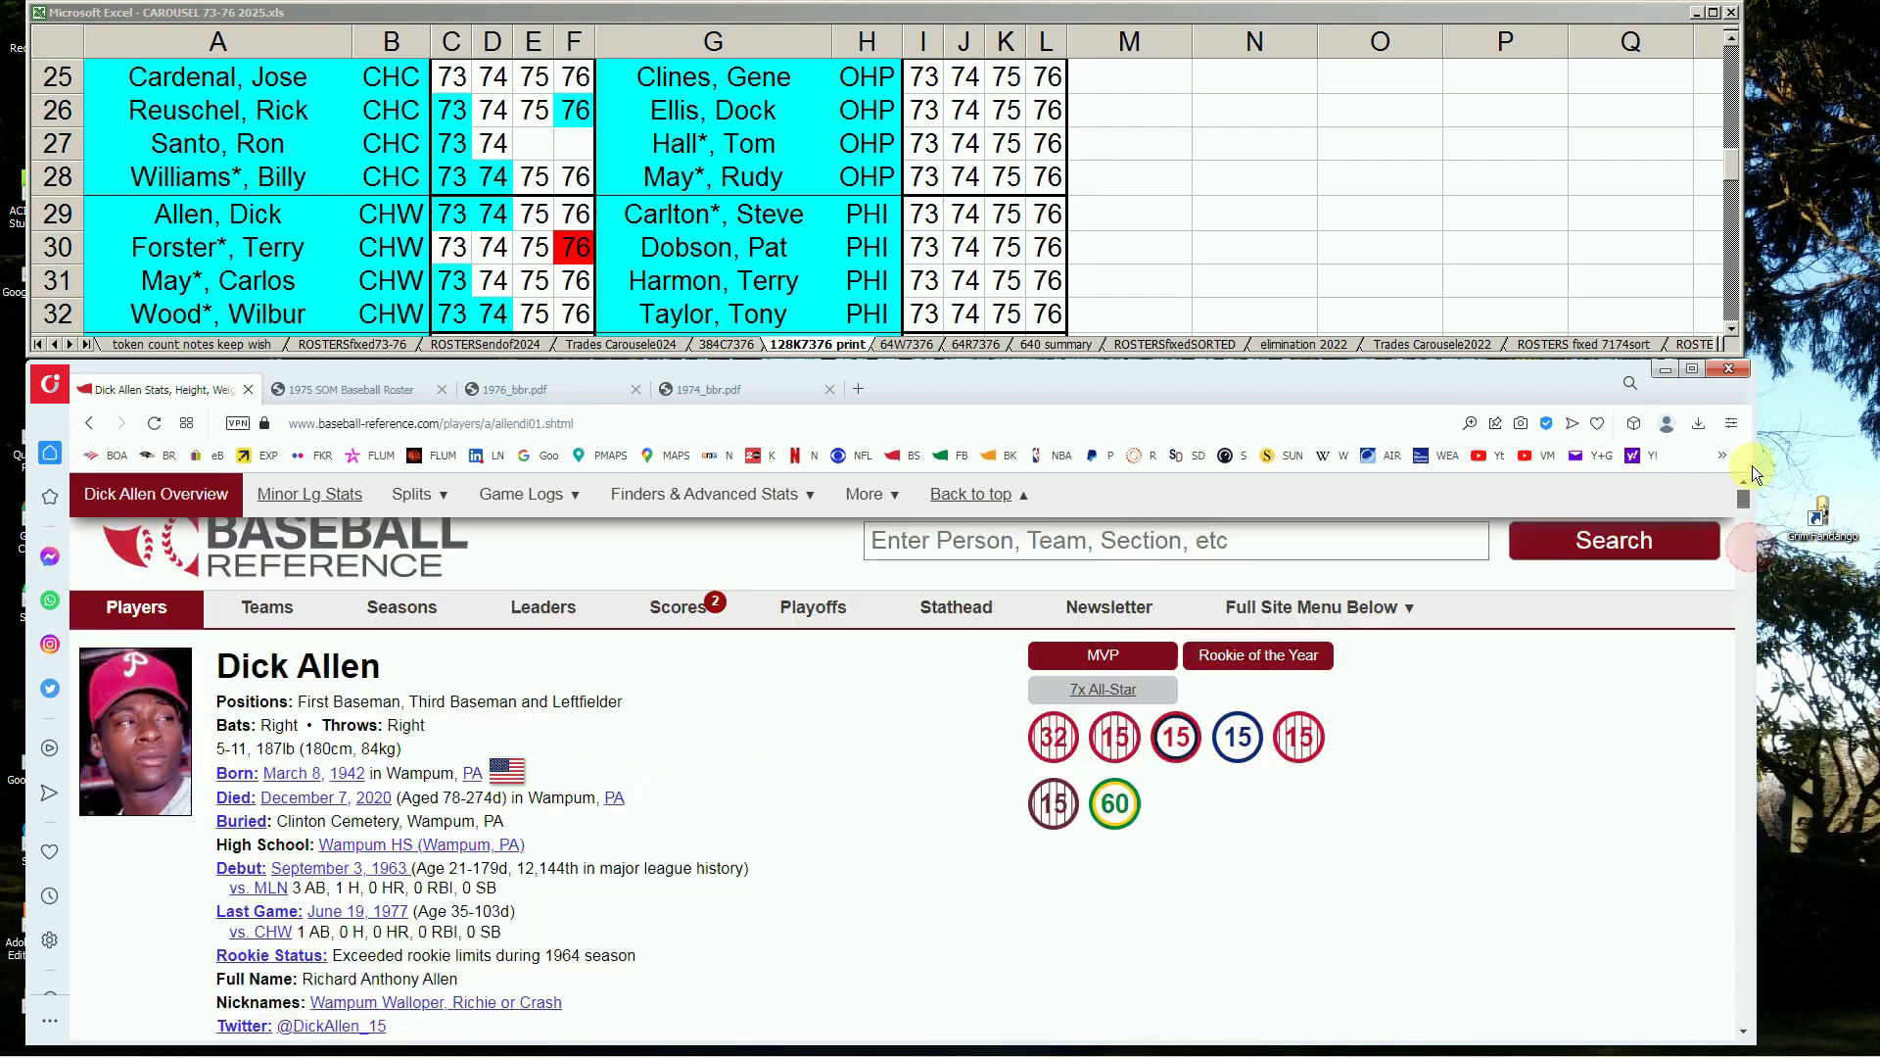
pyautogui.click(1417, 544)
pyautogui.write('carlos may')
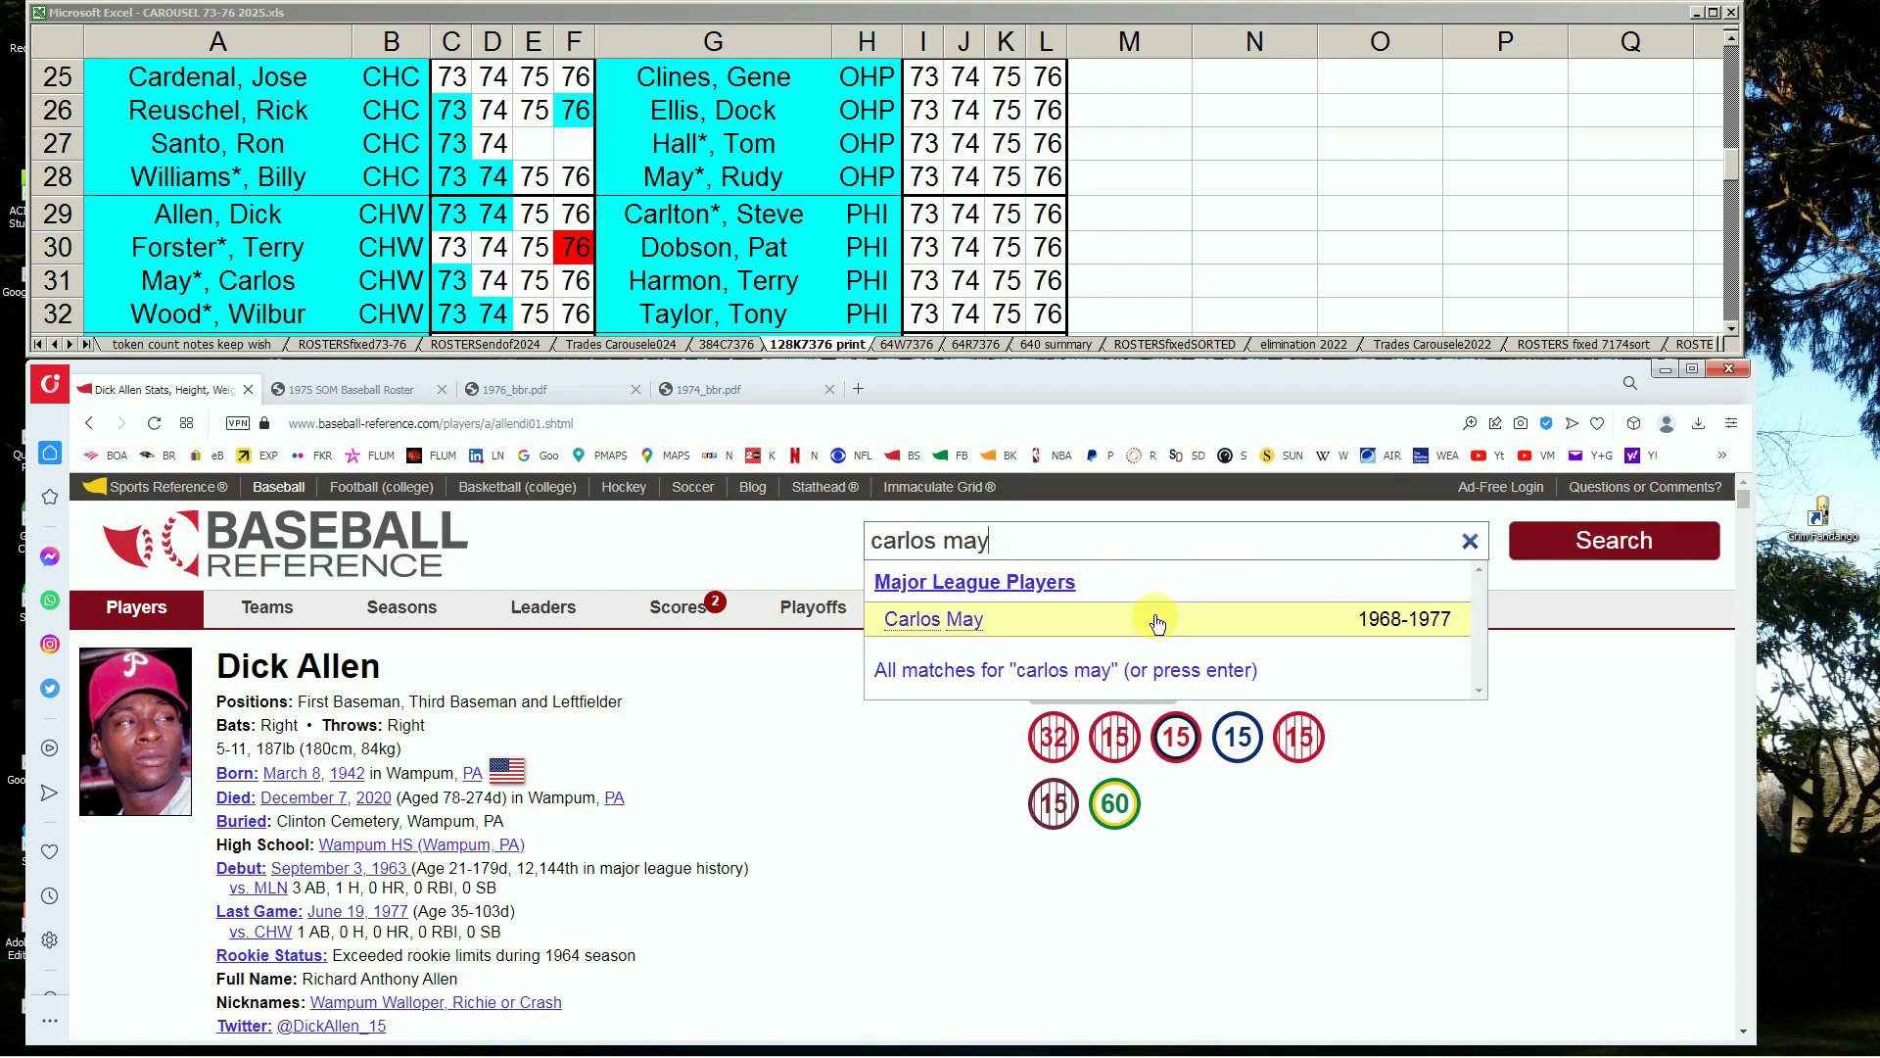
pyautogui.click(950, 619)
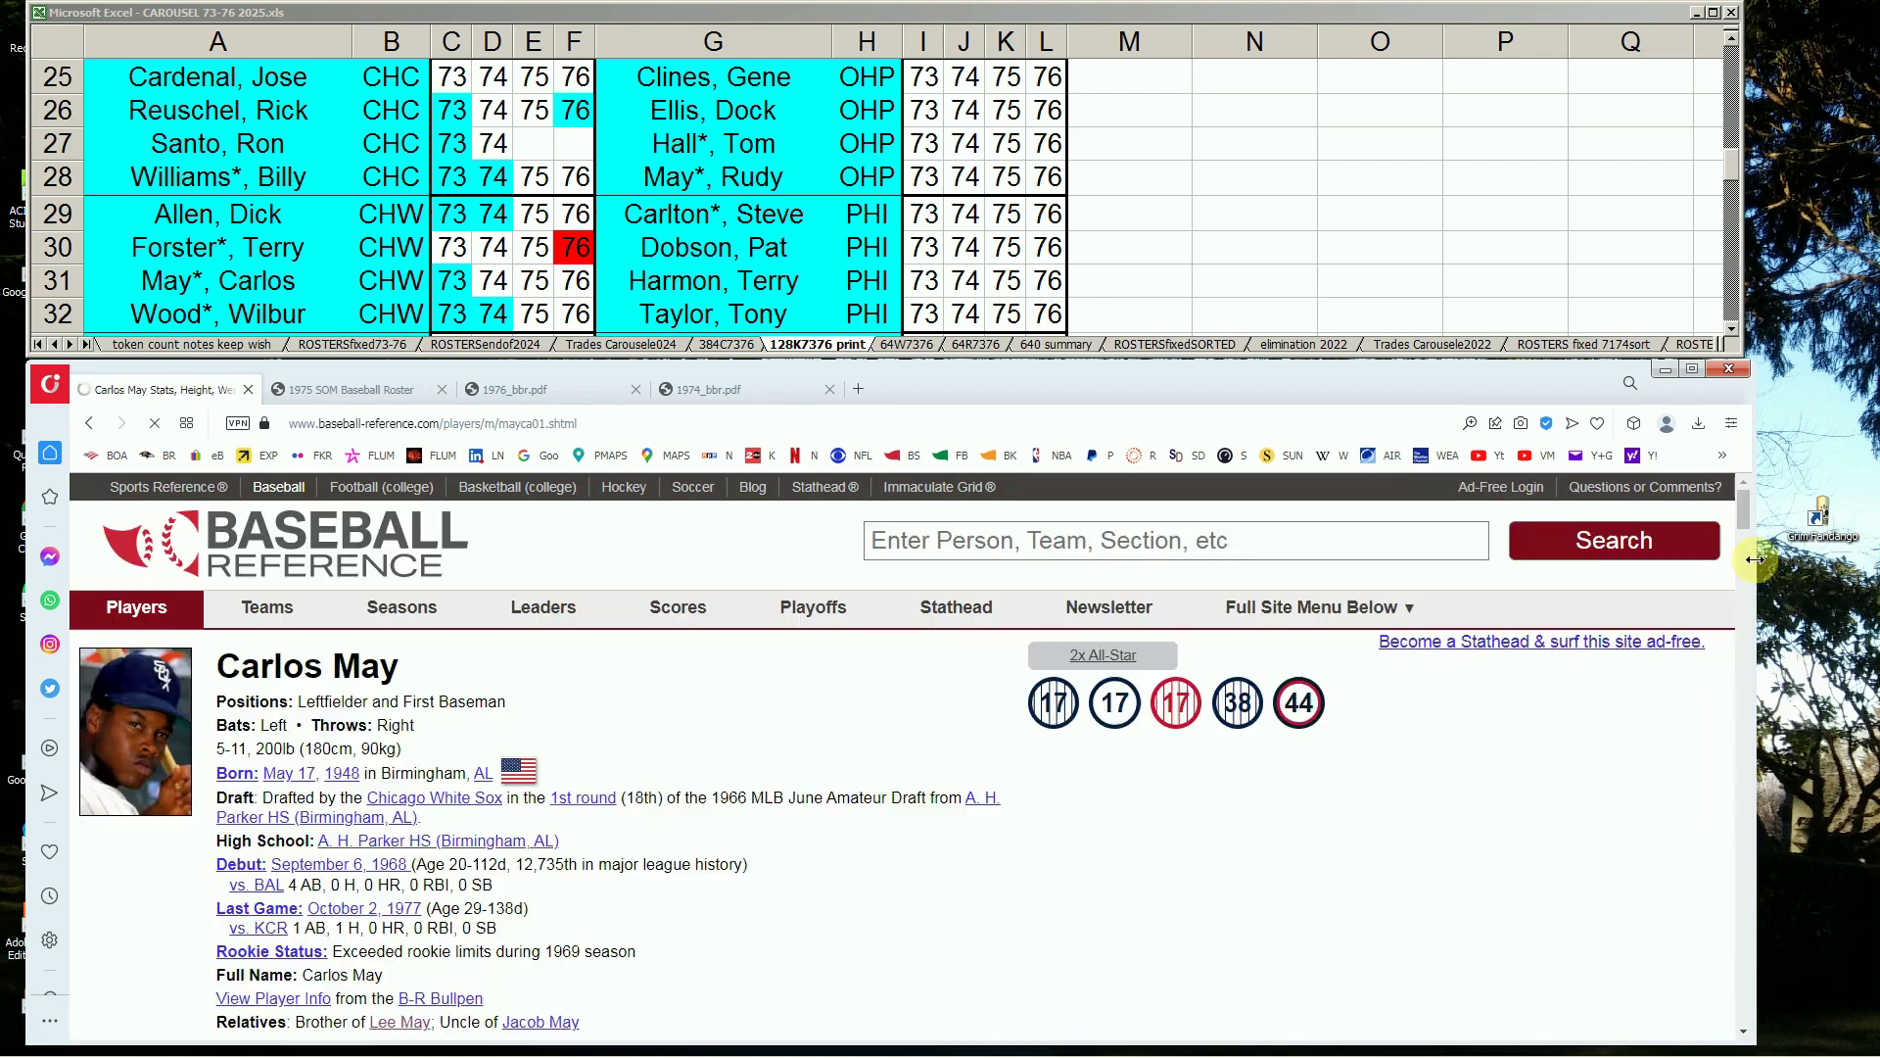
pyautogui.moveTo(1743, 503); pyautogui.dragTo(1737, 572)
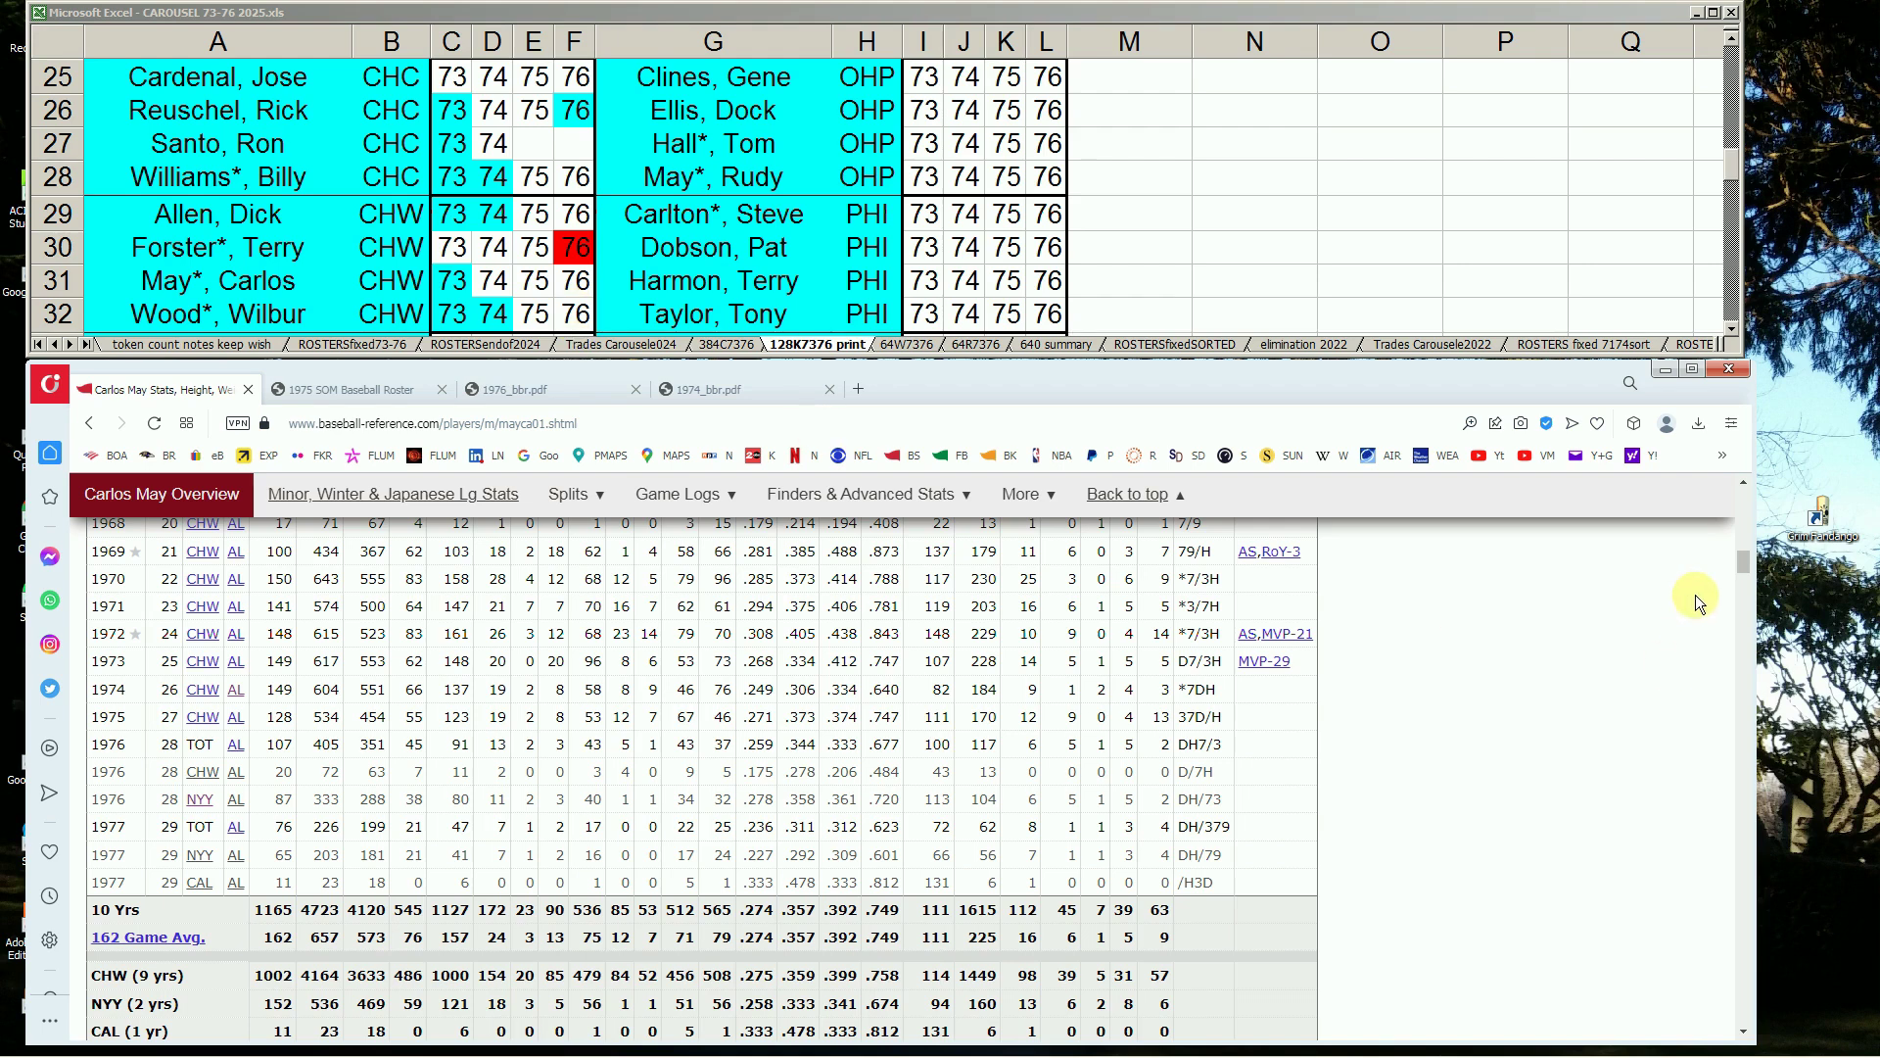
# - Look up Wilbur Wood on Baseball Reference and compare his 1973–1976 pitching seasons with the CHW 73 and 74 cells in the workbook
pyautogui.moveTo(1742, 562); pyautogui.dragTo(1744, 500)
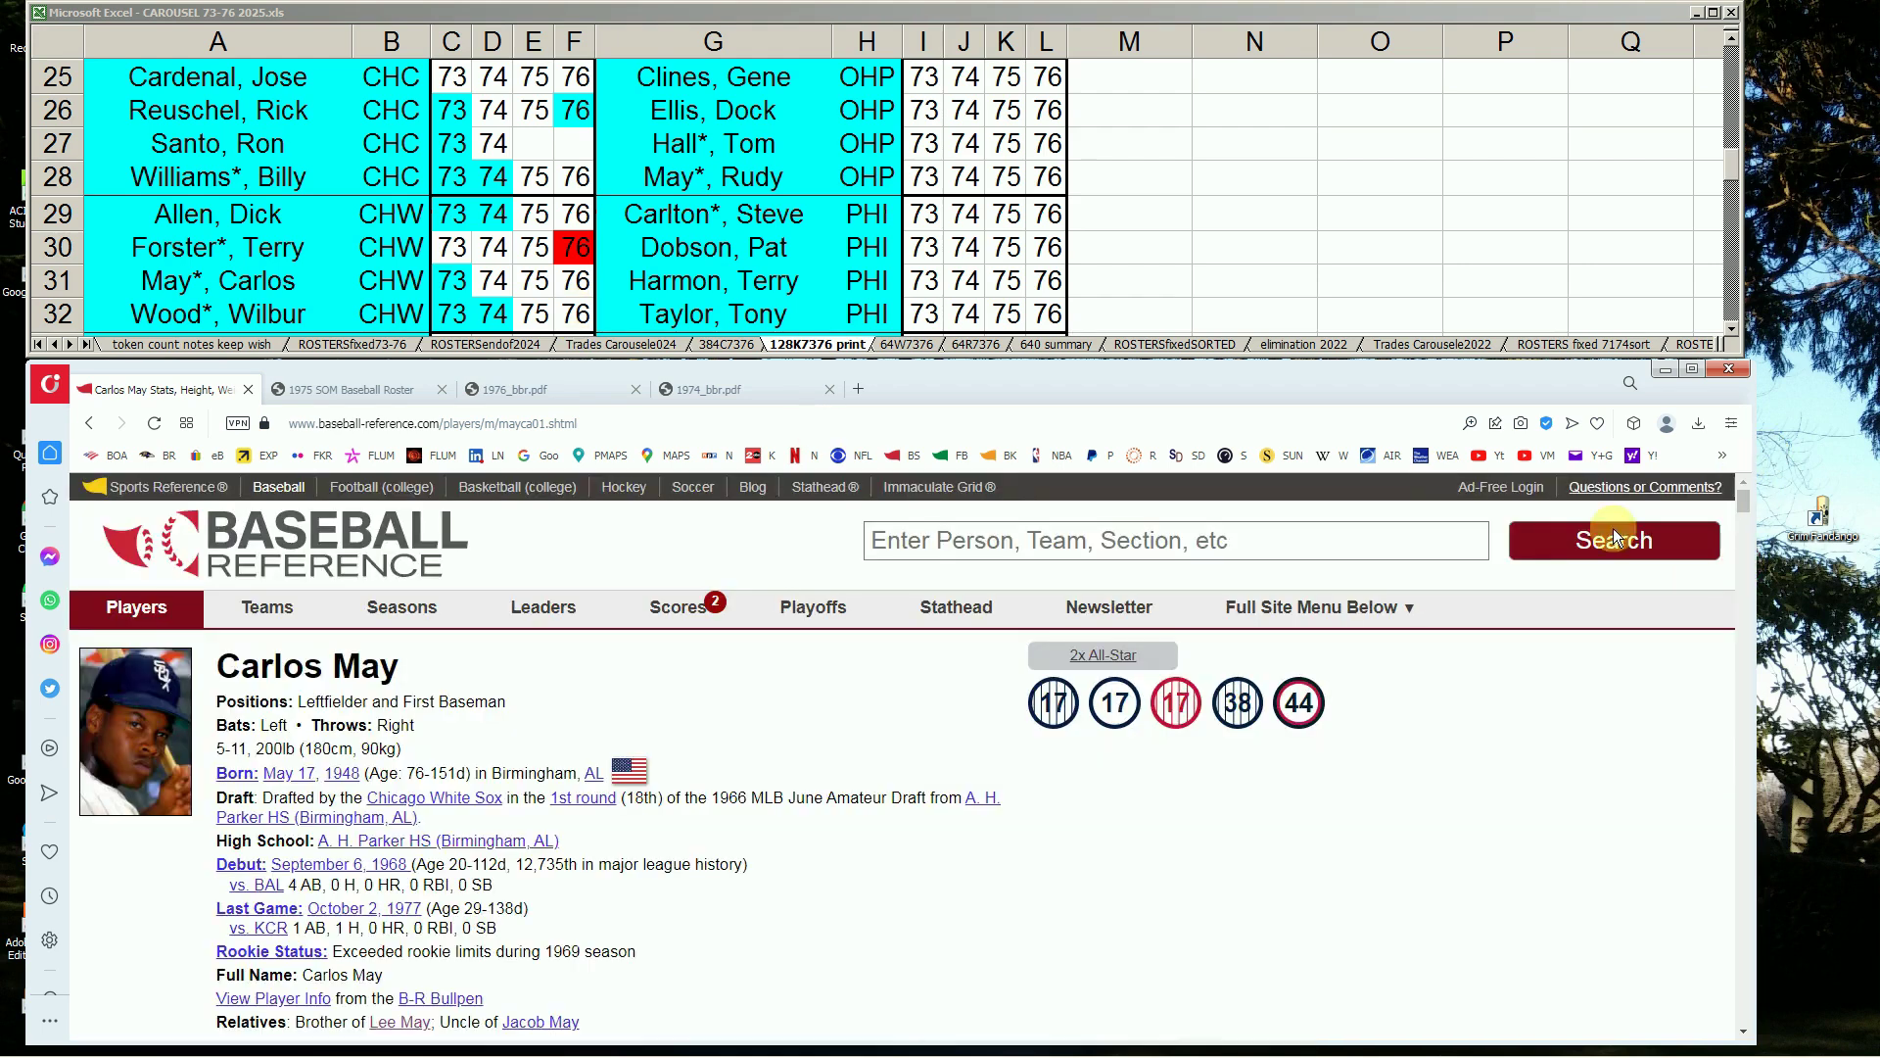
pyautogui.click(1475, 544)
pyautogui.write('wilbur wi')
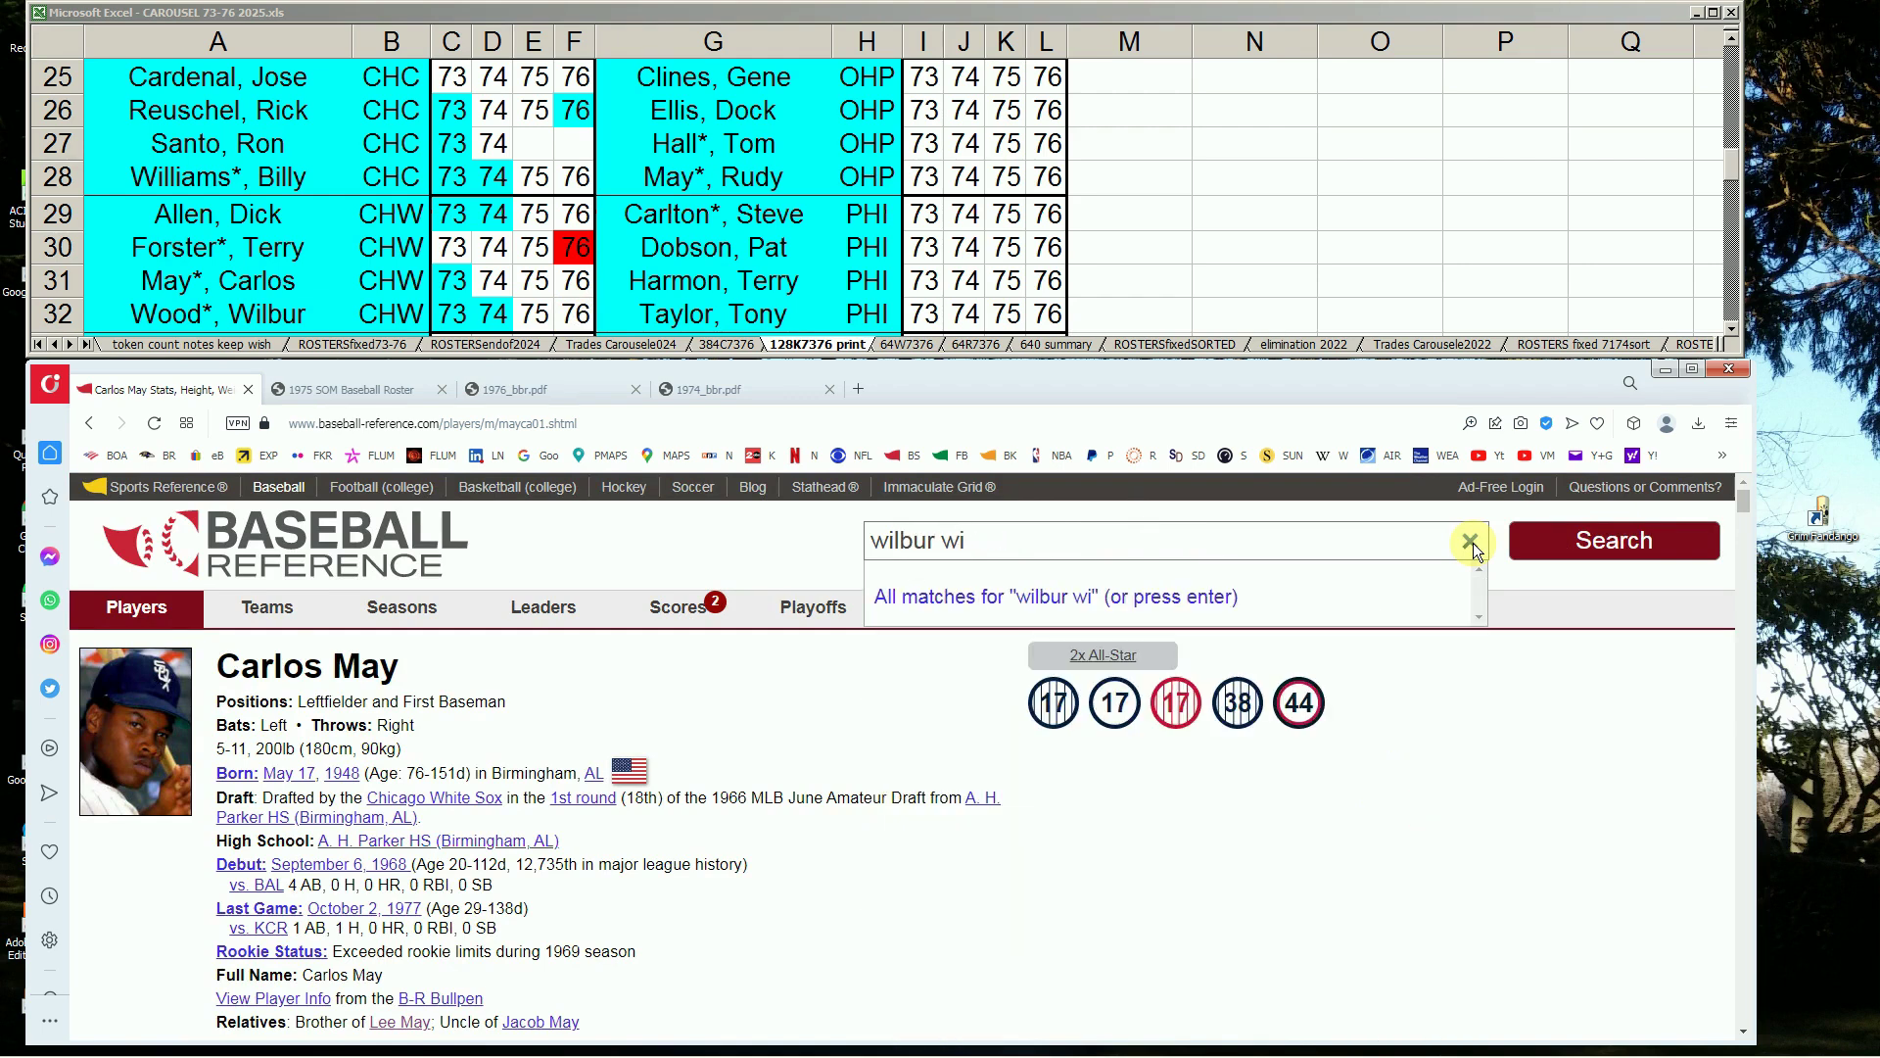
pyautogui.press('BackSpace')
pyautogui.write('ood')
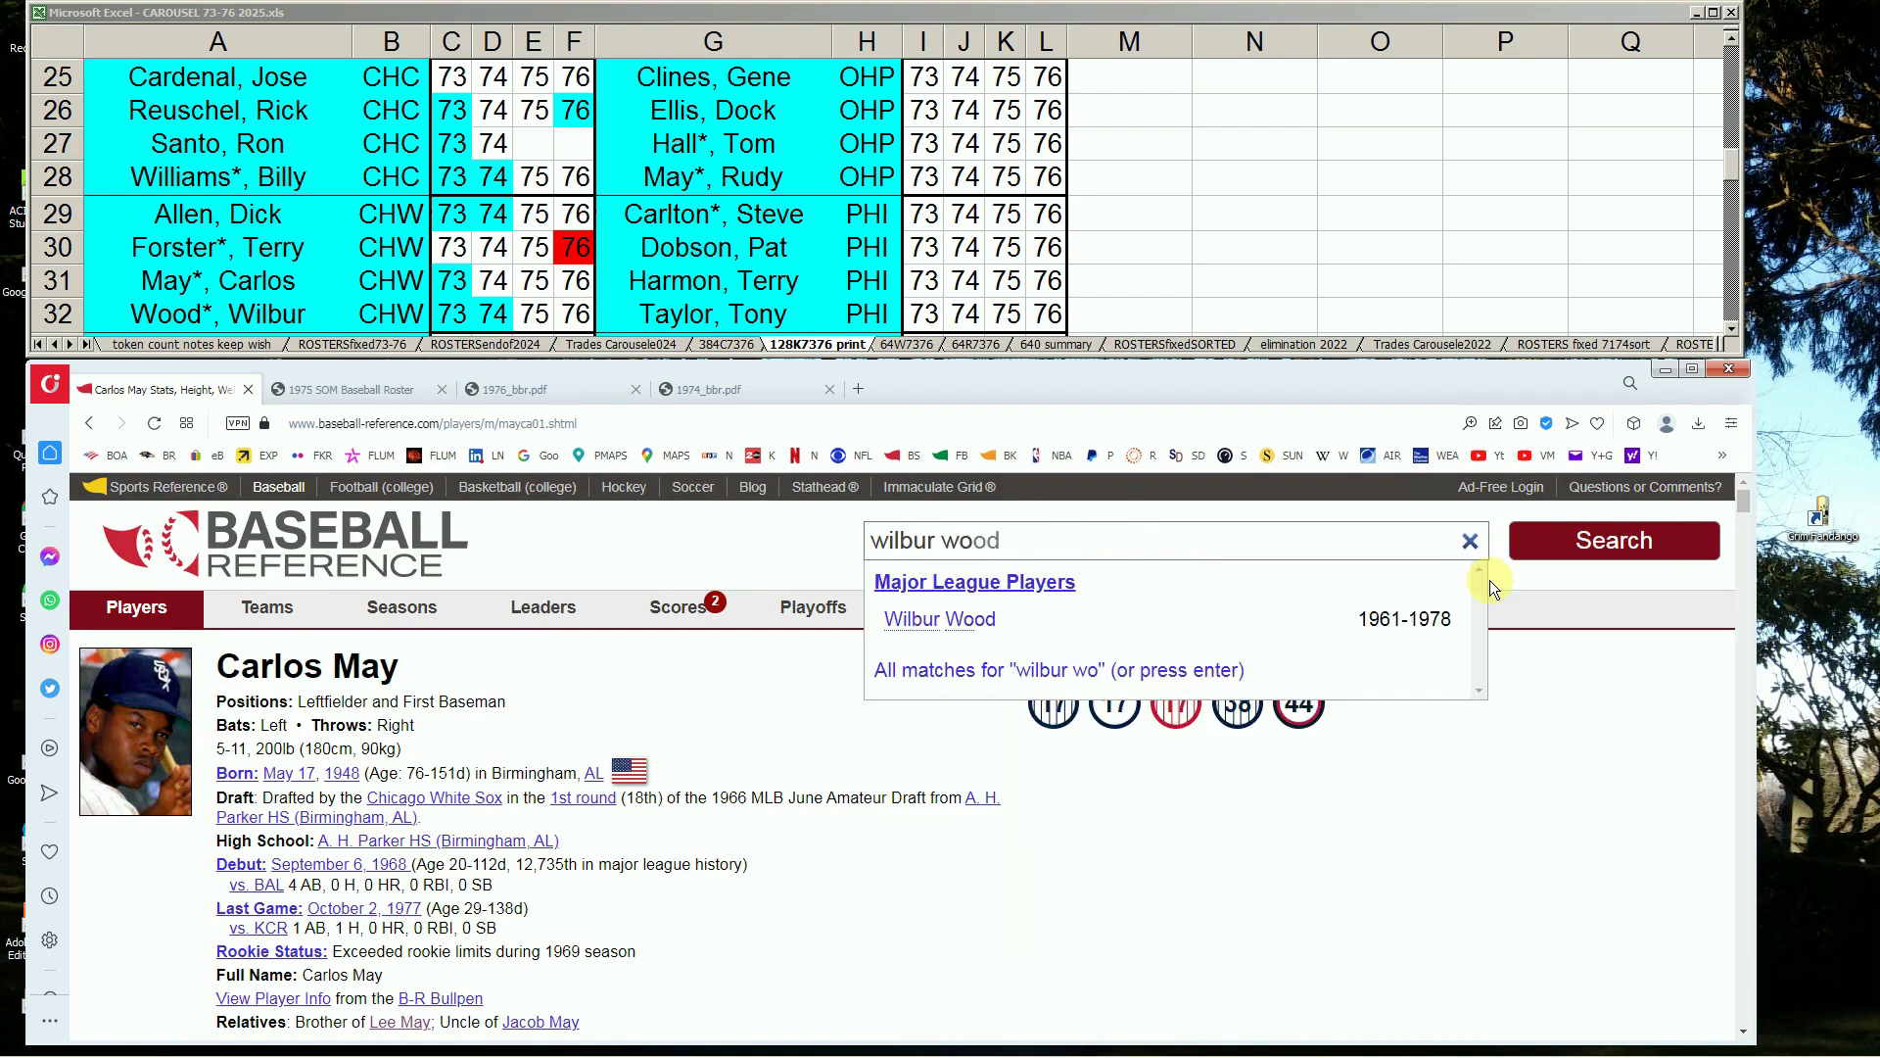
pyautogui.click(989, 619)
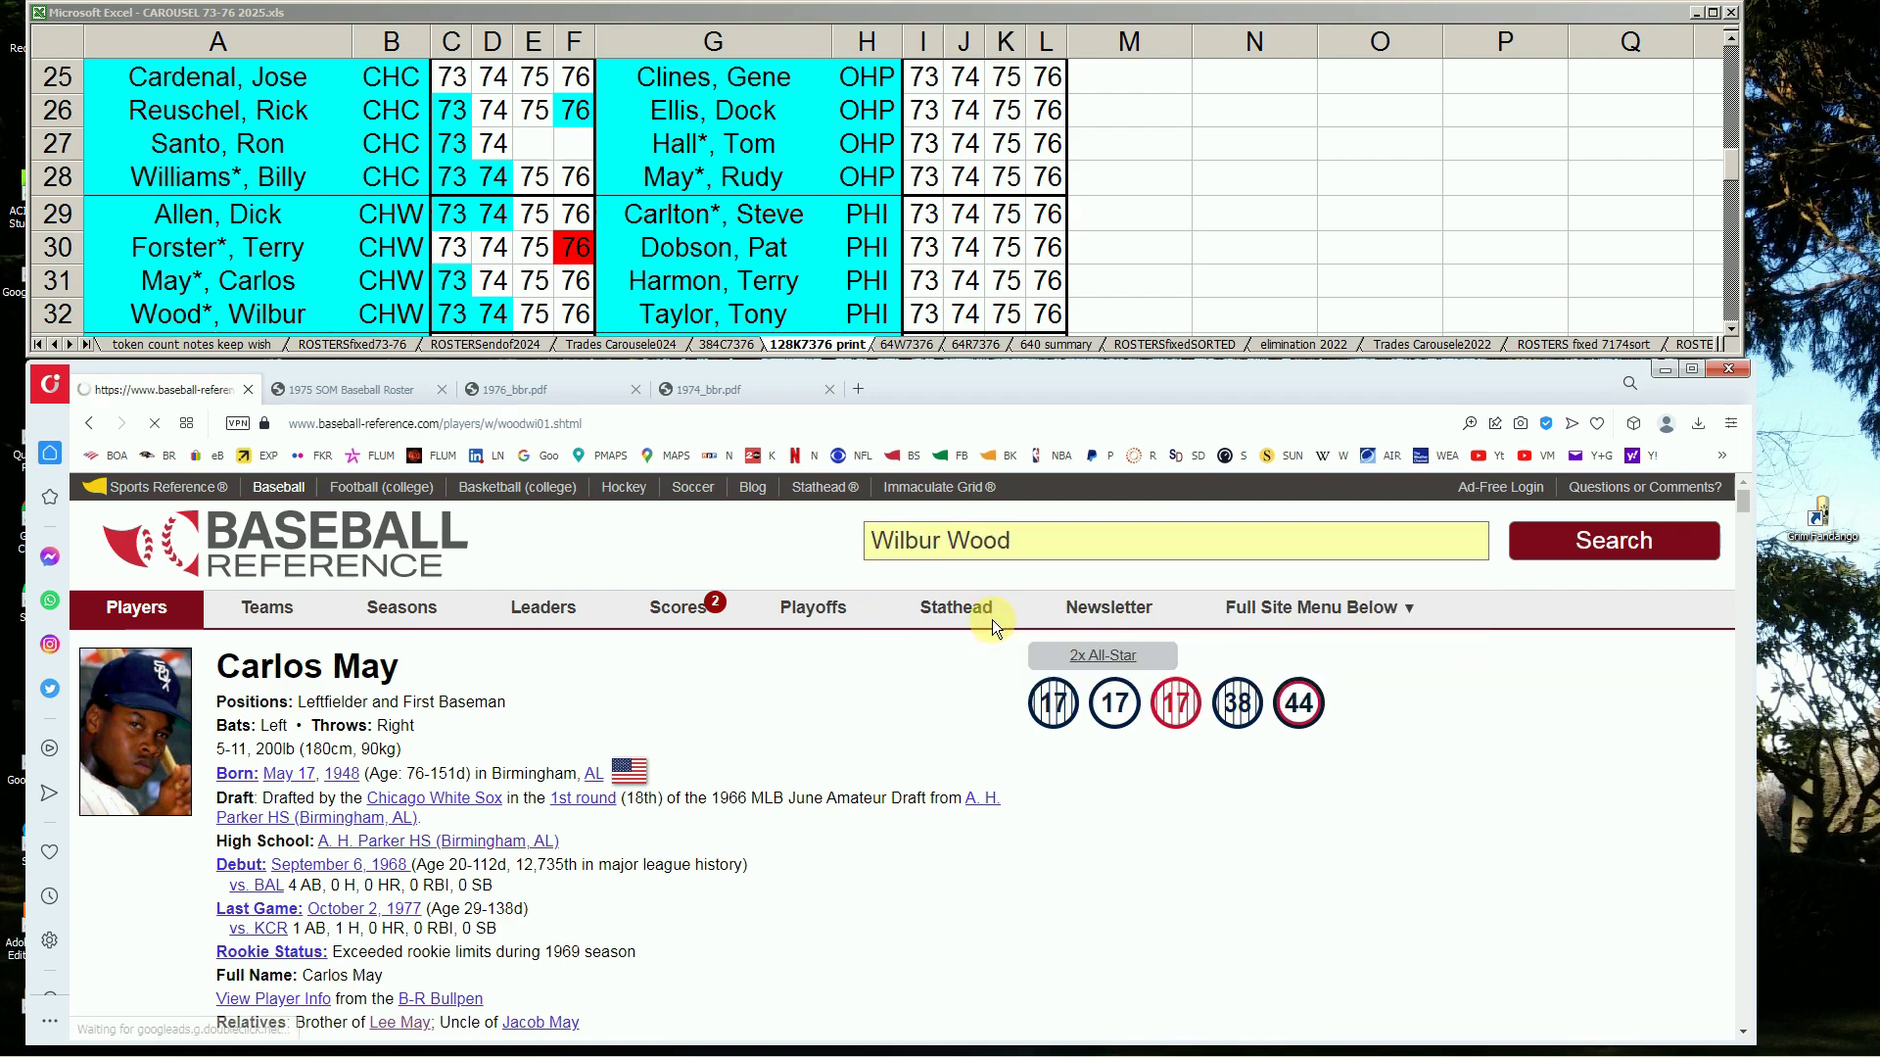
pyautogui.moveTo(1743, 505); pyautogui.dragTo(1734, 558)
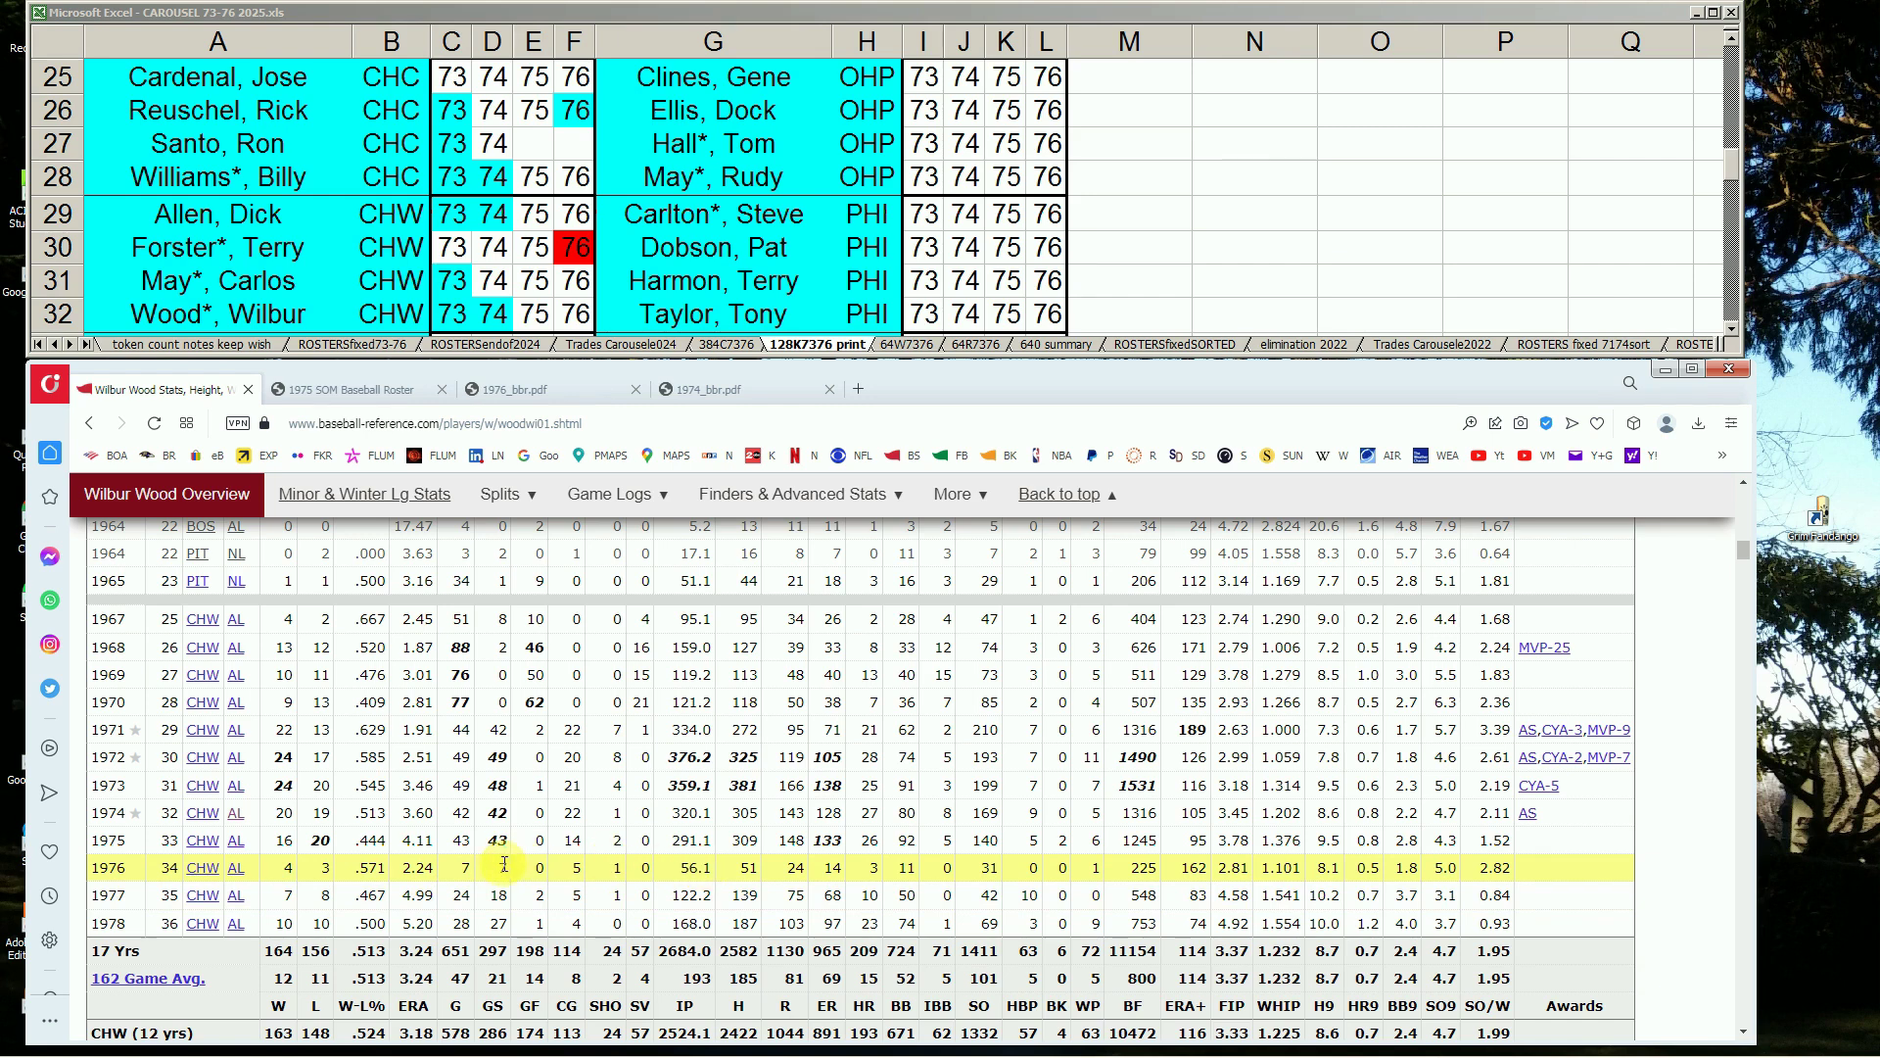
pyautogui.moveTo(426, 873)
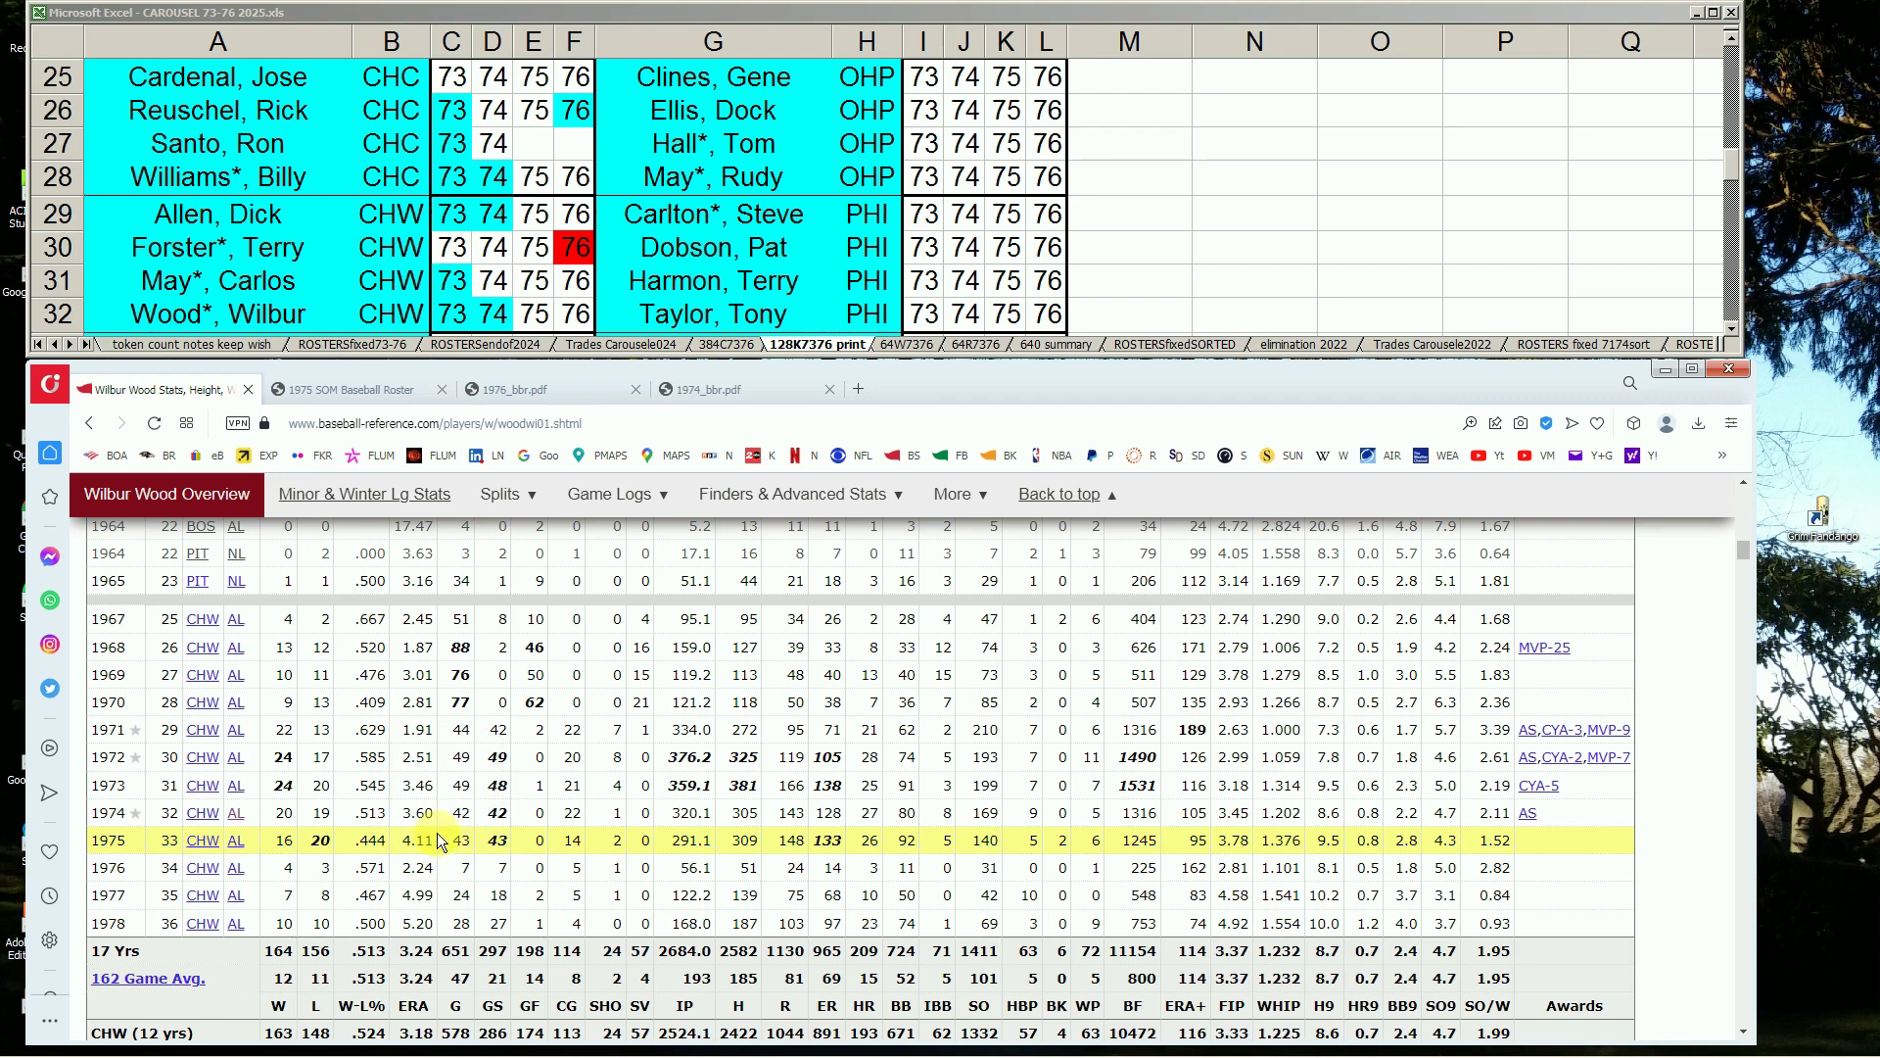
pyautogui.moveTo(436, 790)
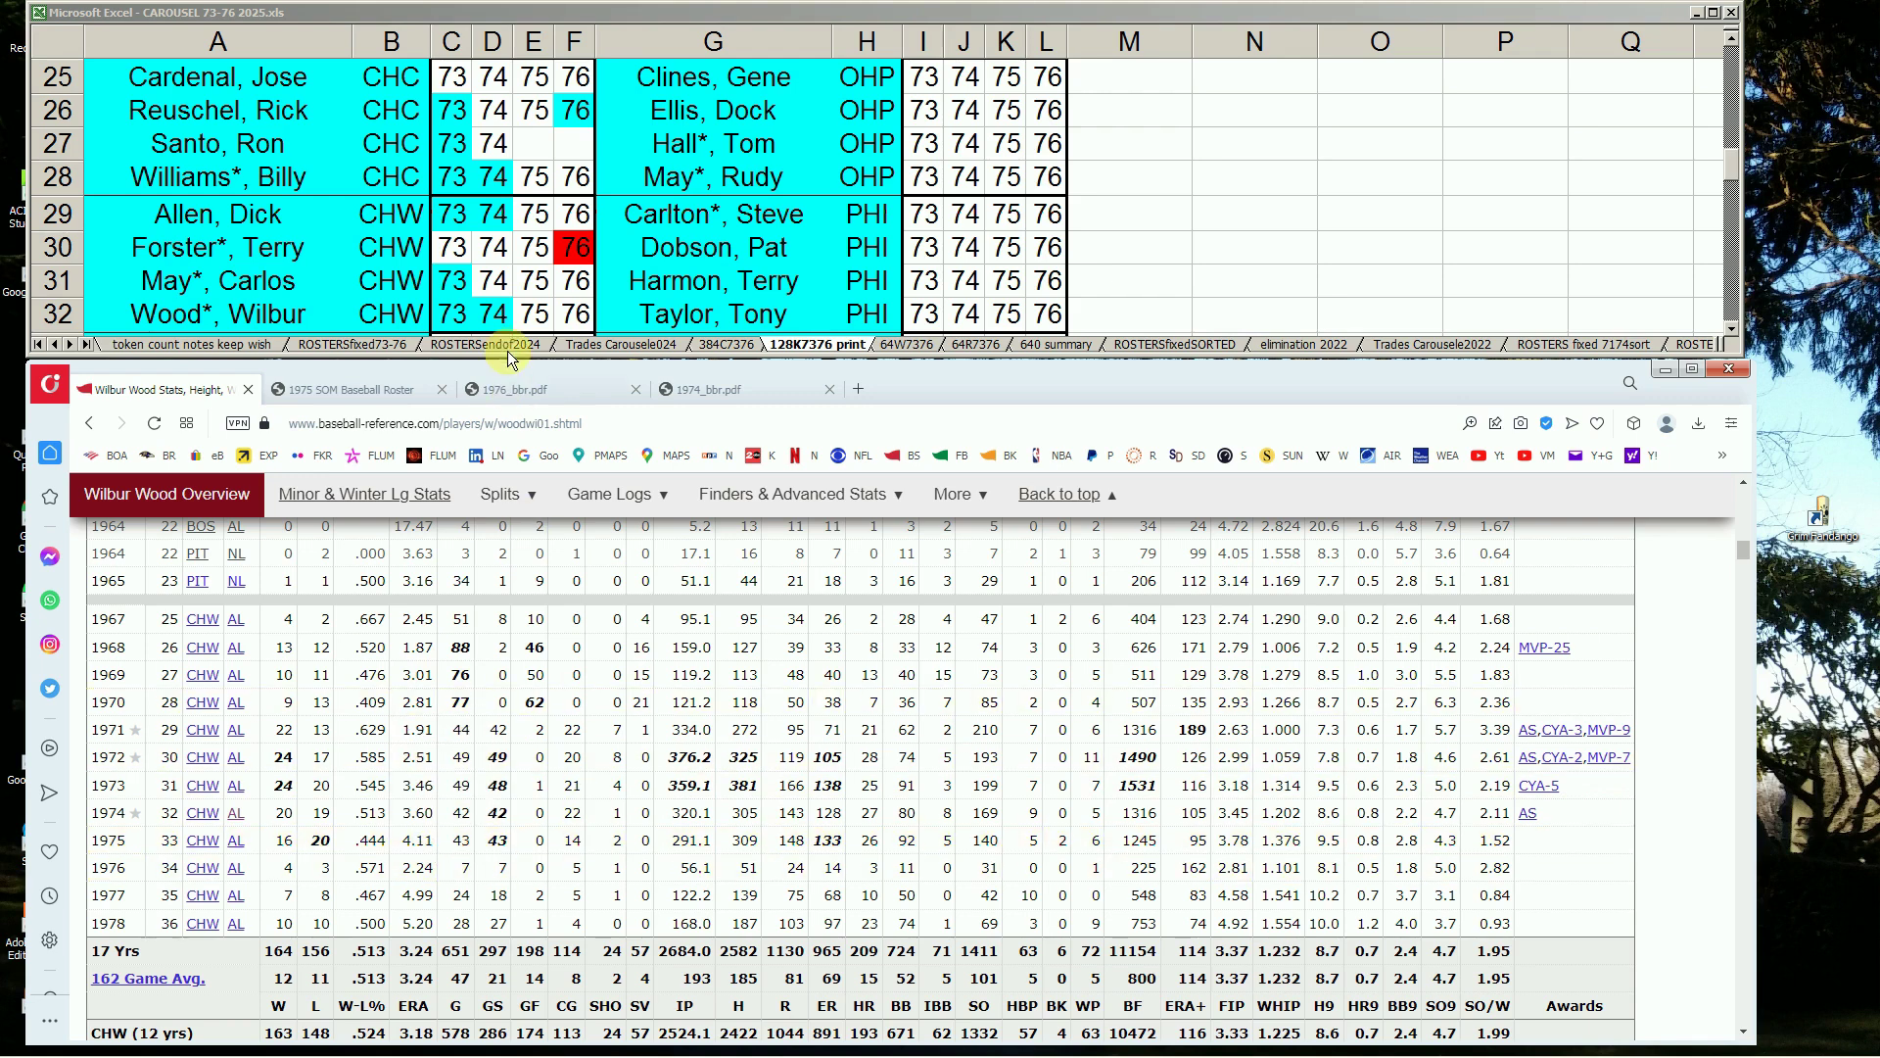
pyautogui.click(526, 285)
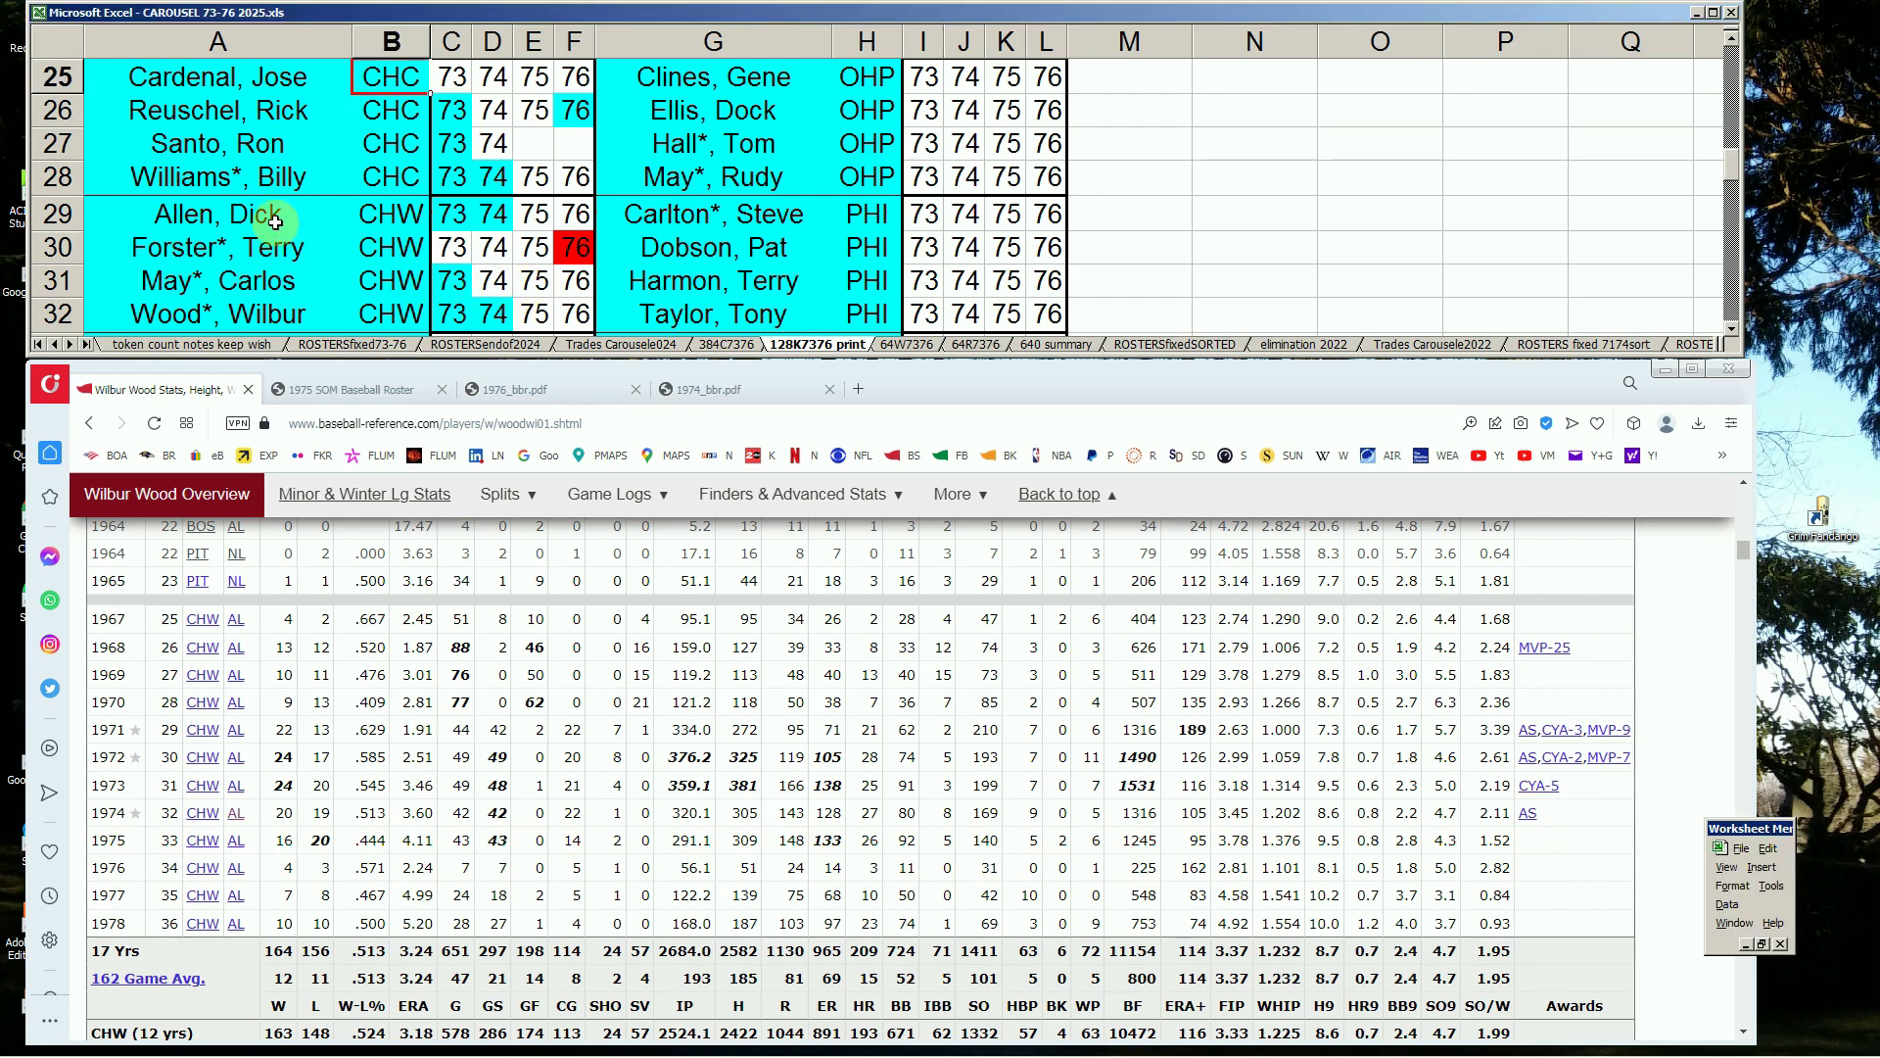
pyautogui.moveTo(455, 216); pyautogui.dragTo(477, 309)
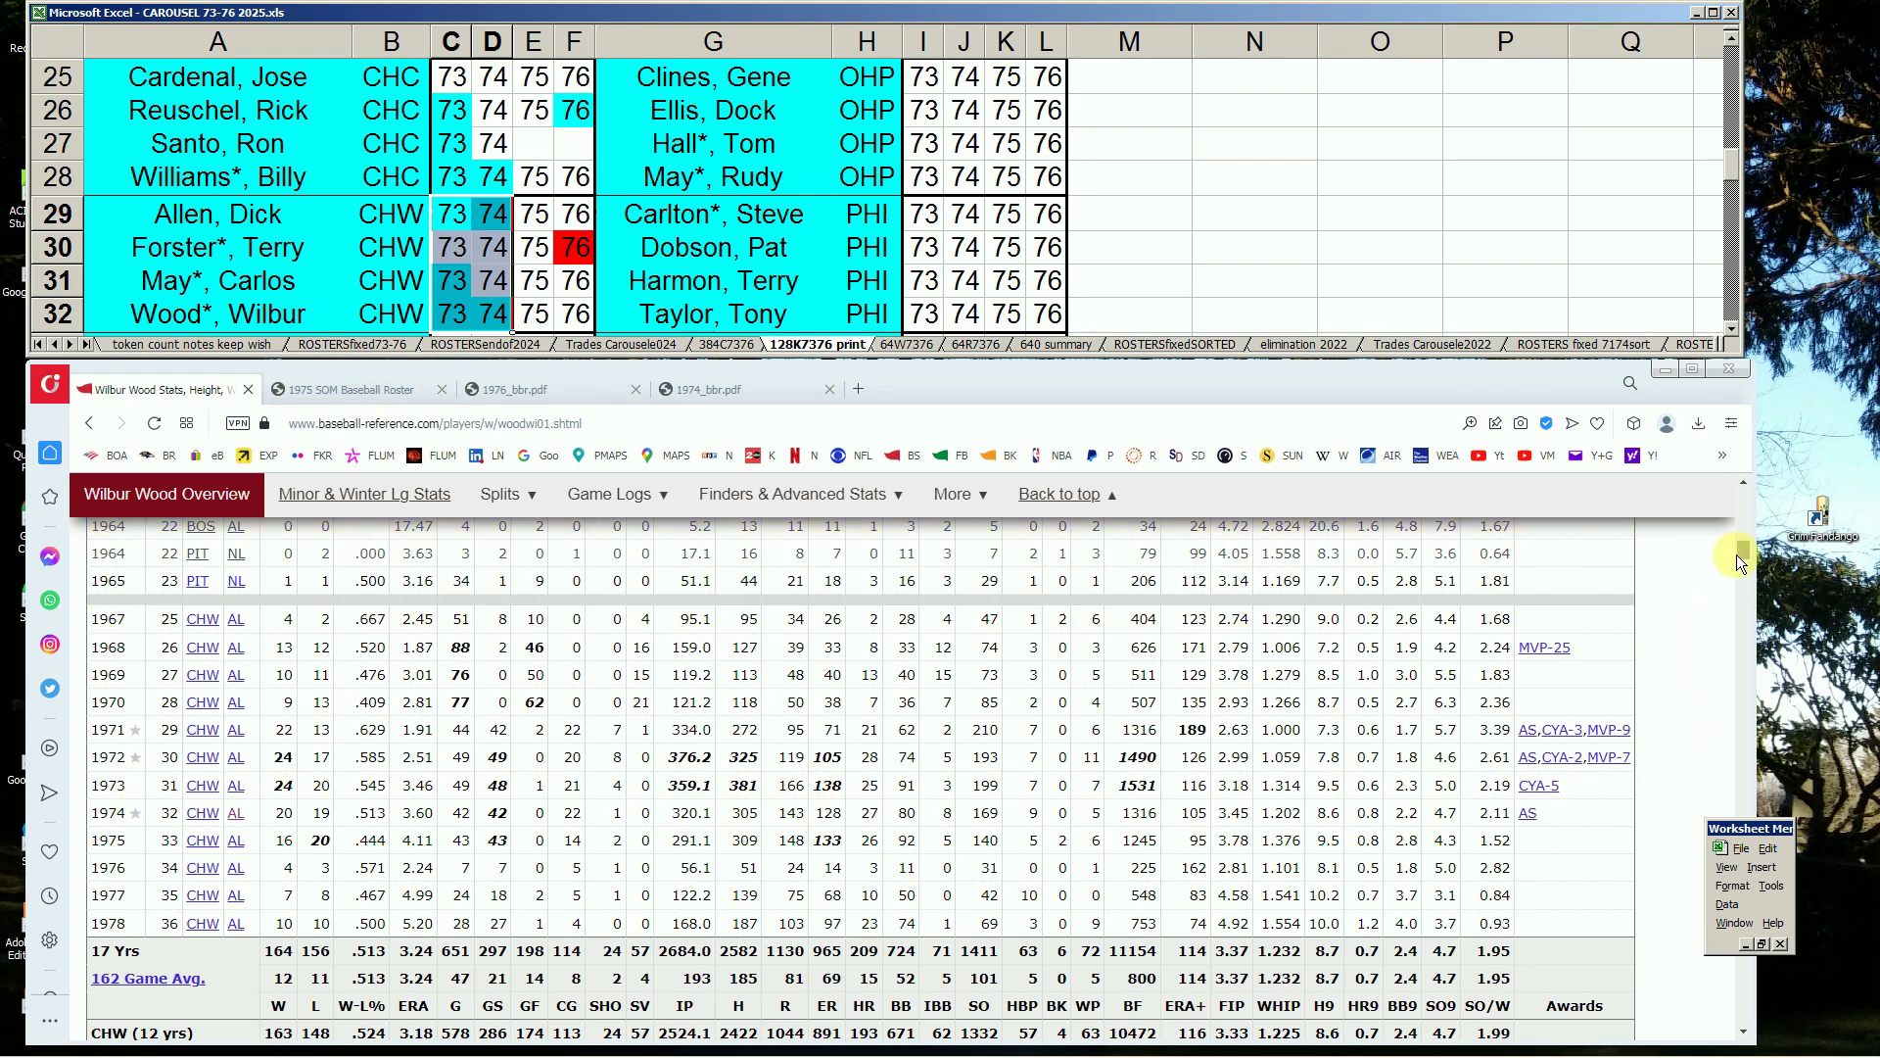
# - Open the 1978 Chicago White Sox team page from Wilbur Wood's pitching seasons and examine its Top 12 Players
pyautogui.moveTo(1742, 555)
pyautogui.mouseDown()
pyautogui.moveTo(1753, 486)
pyautogui.moveTo(1745, 556)
pyautogui.mouseUp()
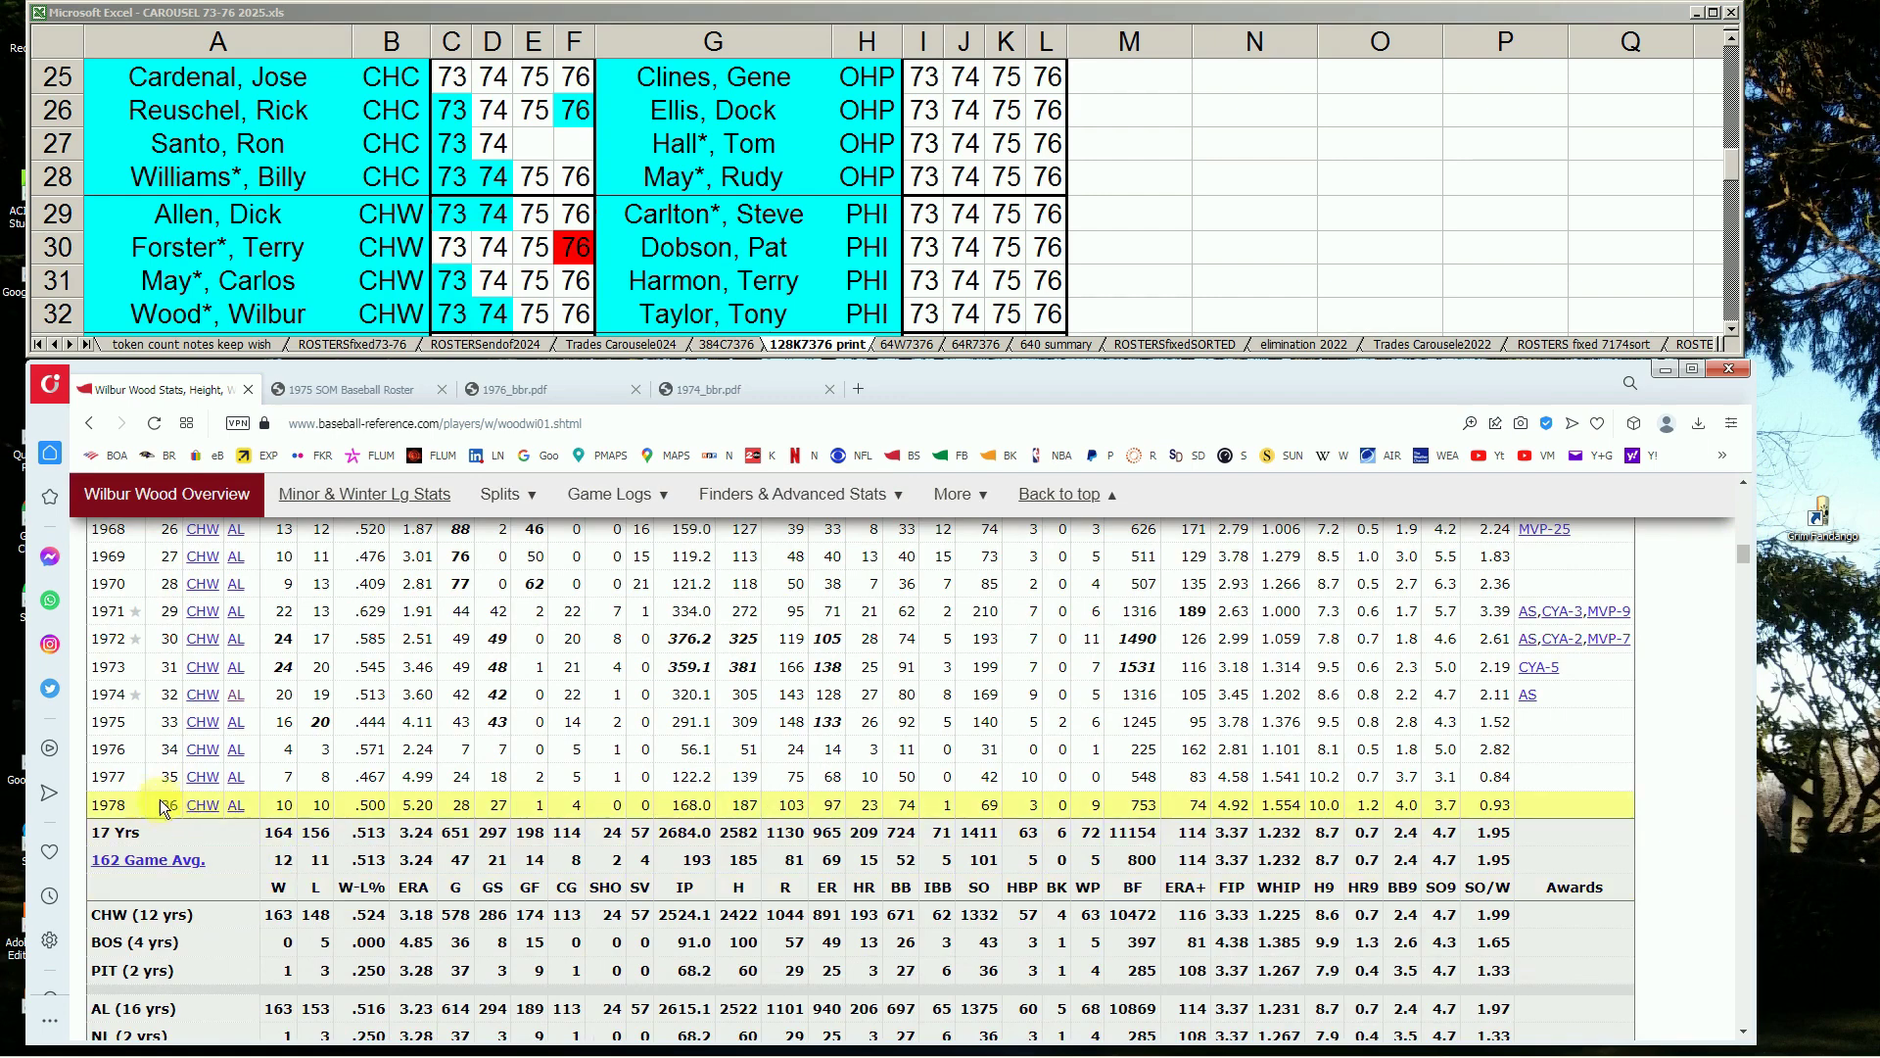
pyautogui.click(200, 805)
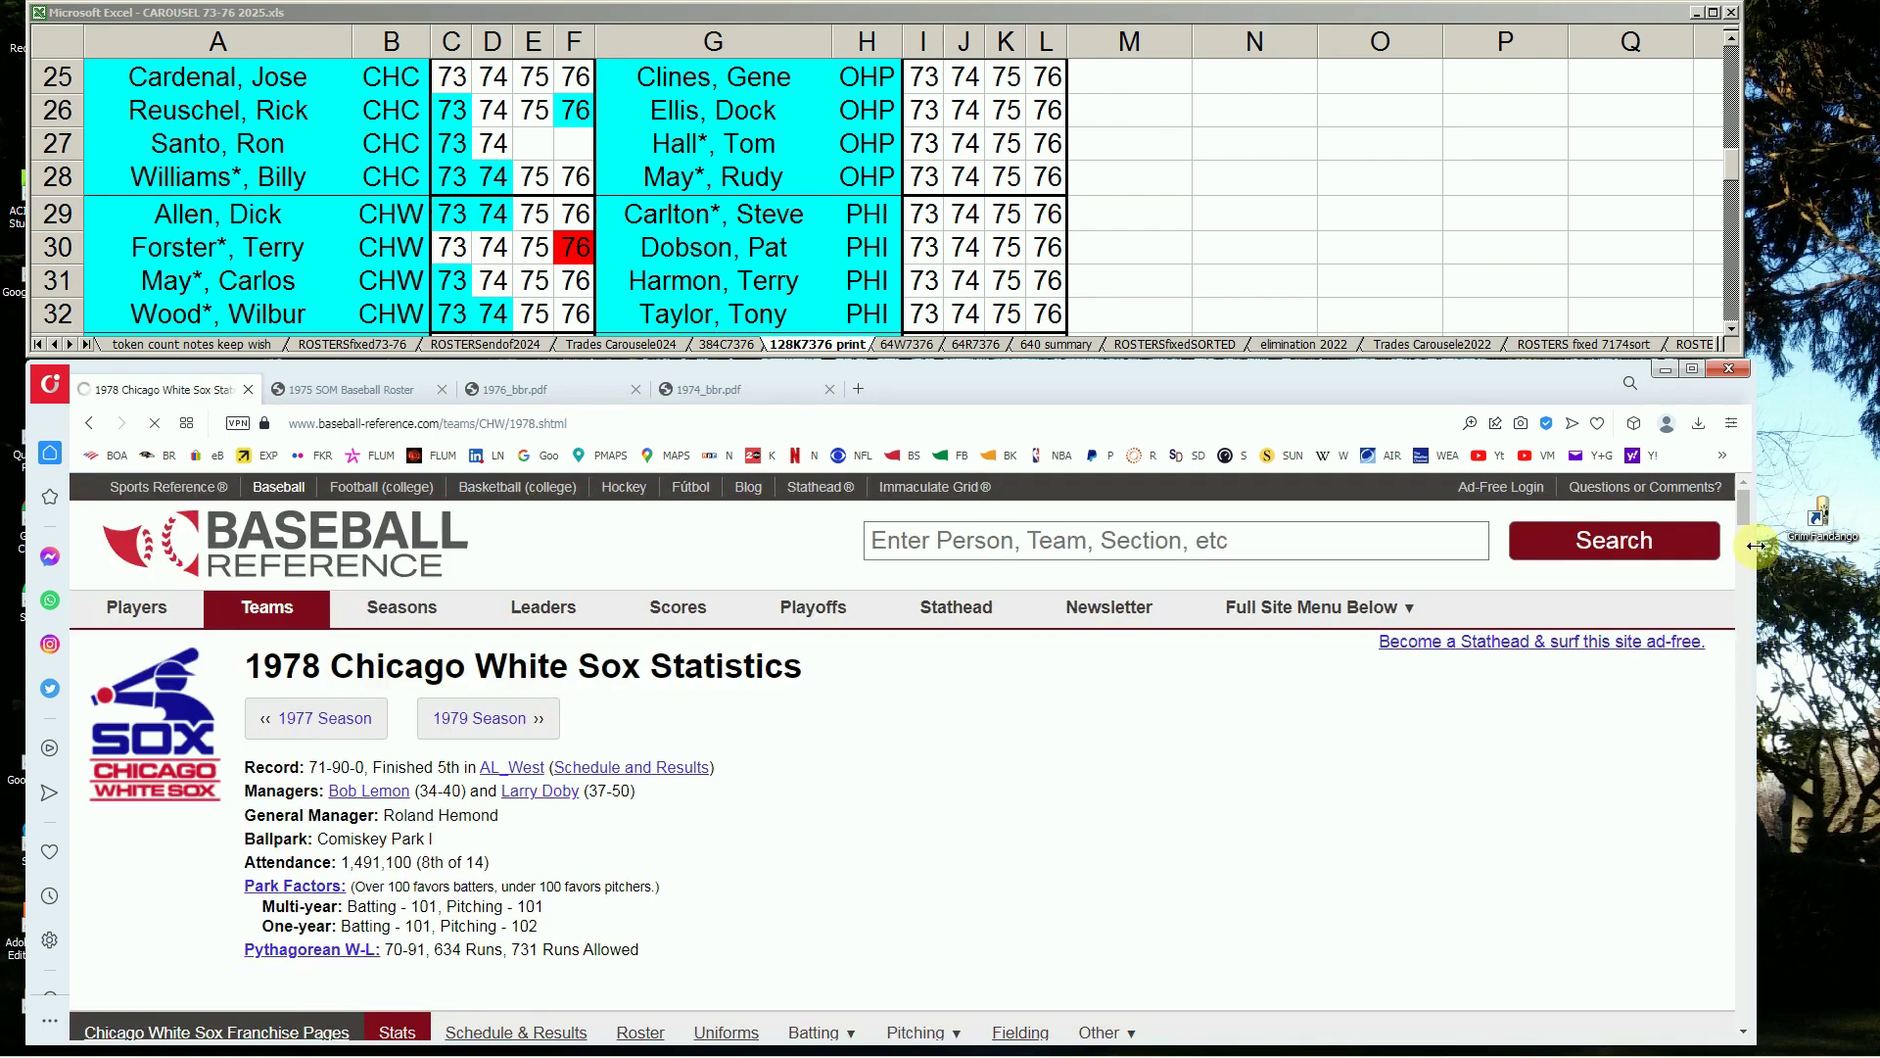
pyautogui.moveTo(1741, 513); pyautogui.dragTo(1736, 570)
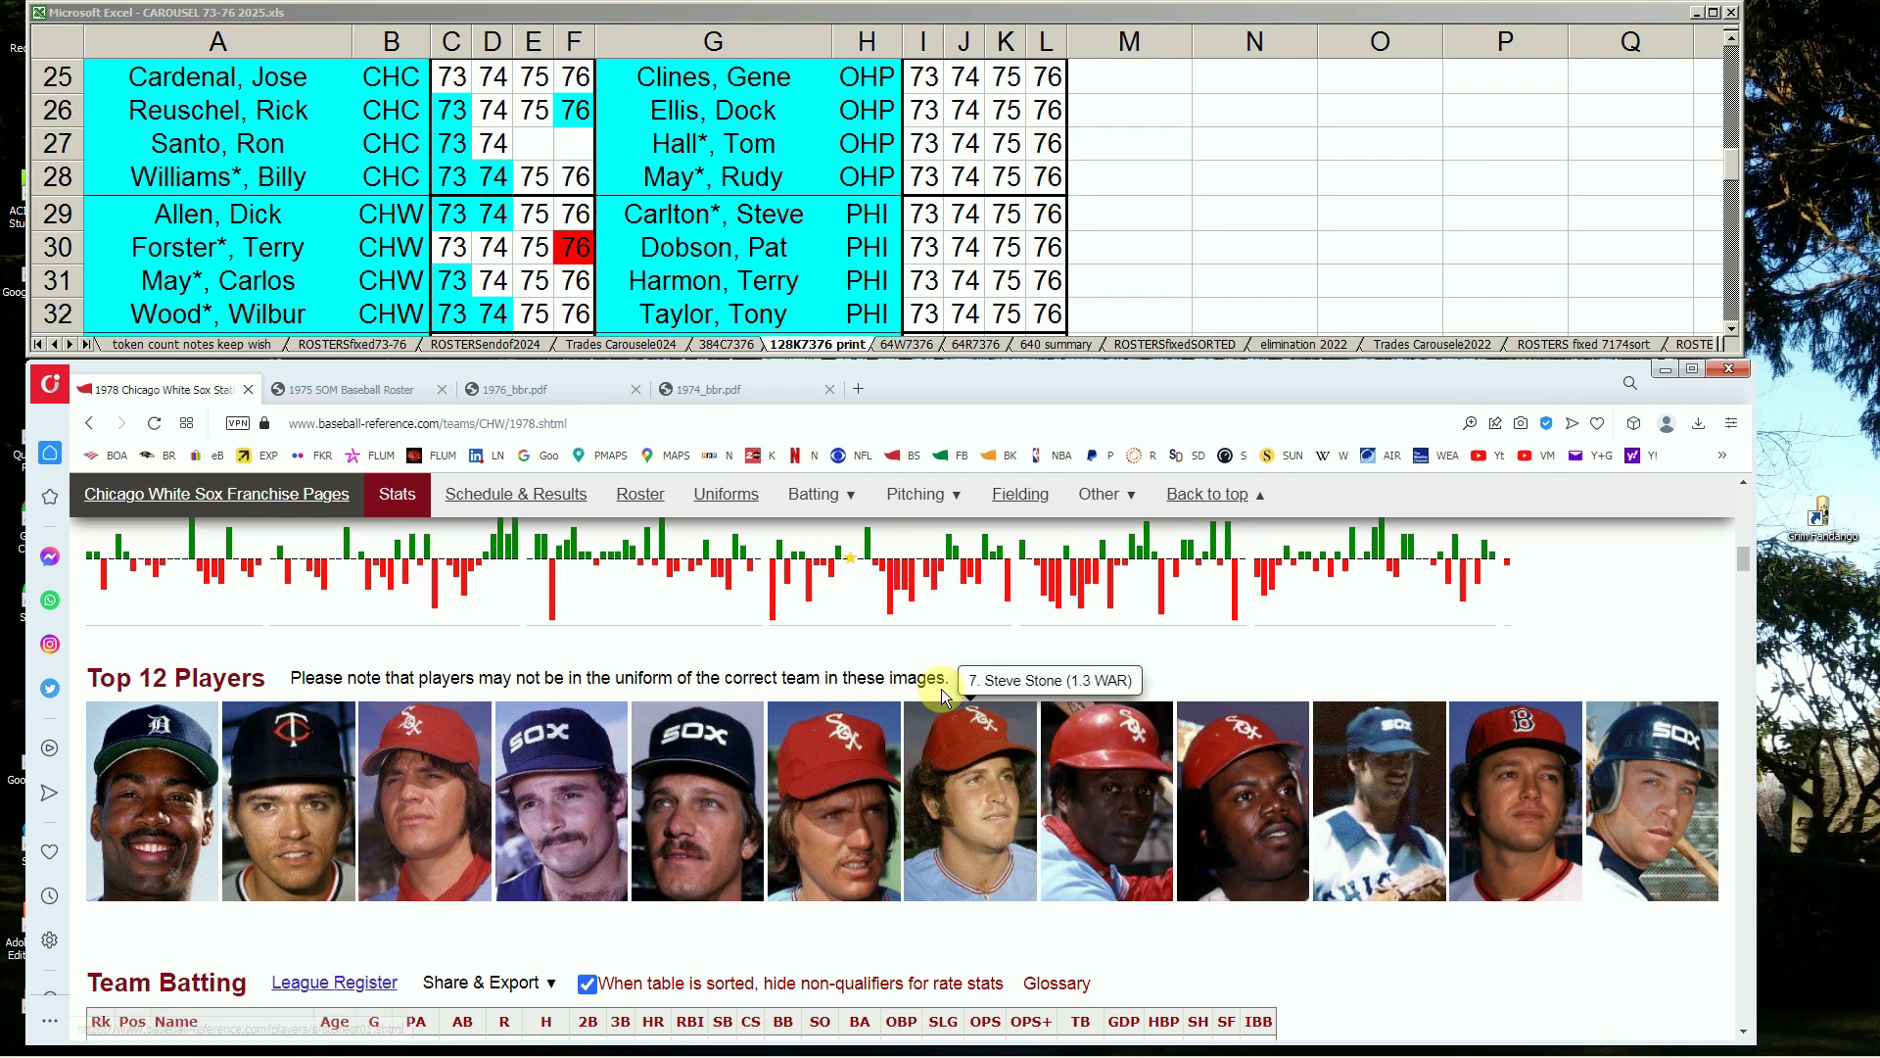
pyautogui.moveTo(1751, 556); pyautogui.dragTo(1753, 509)
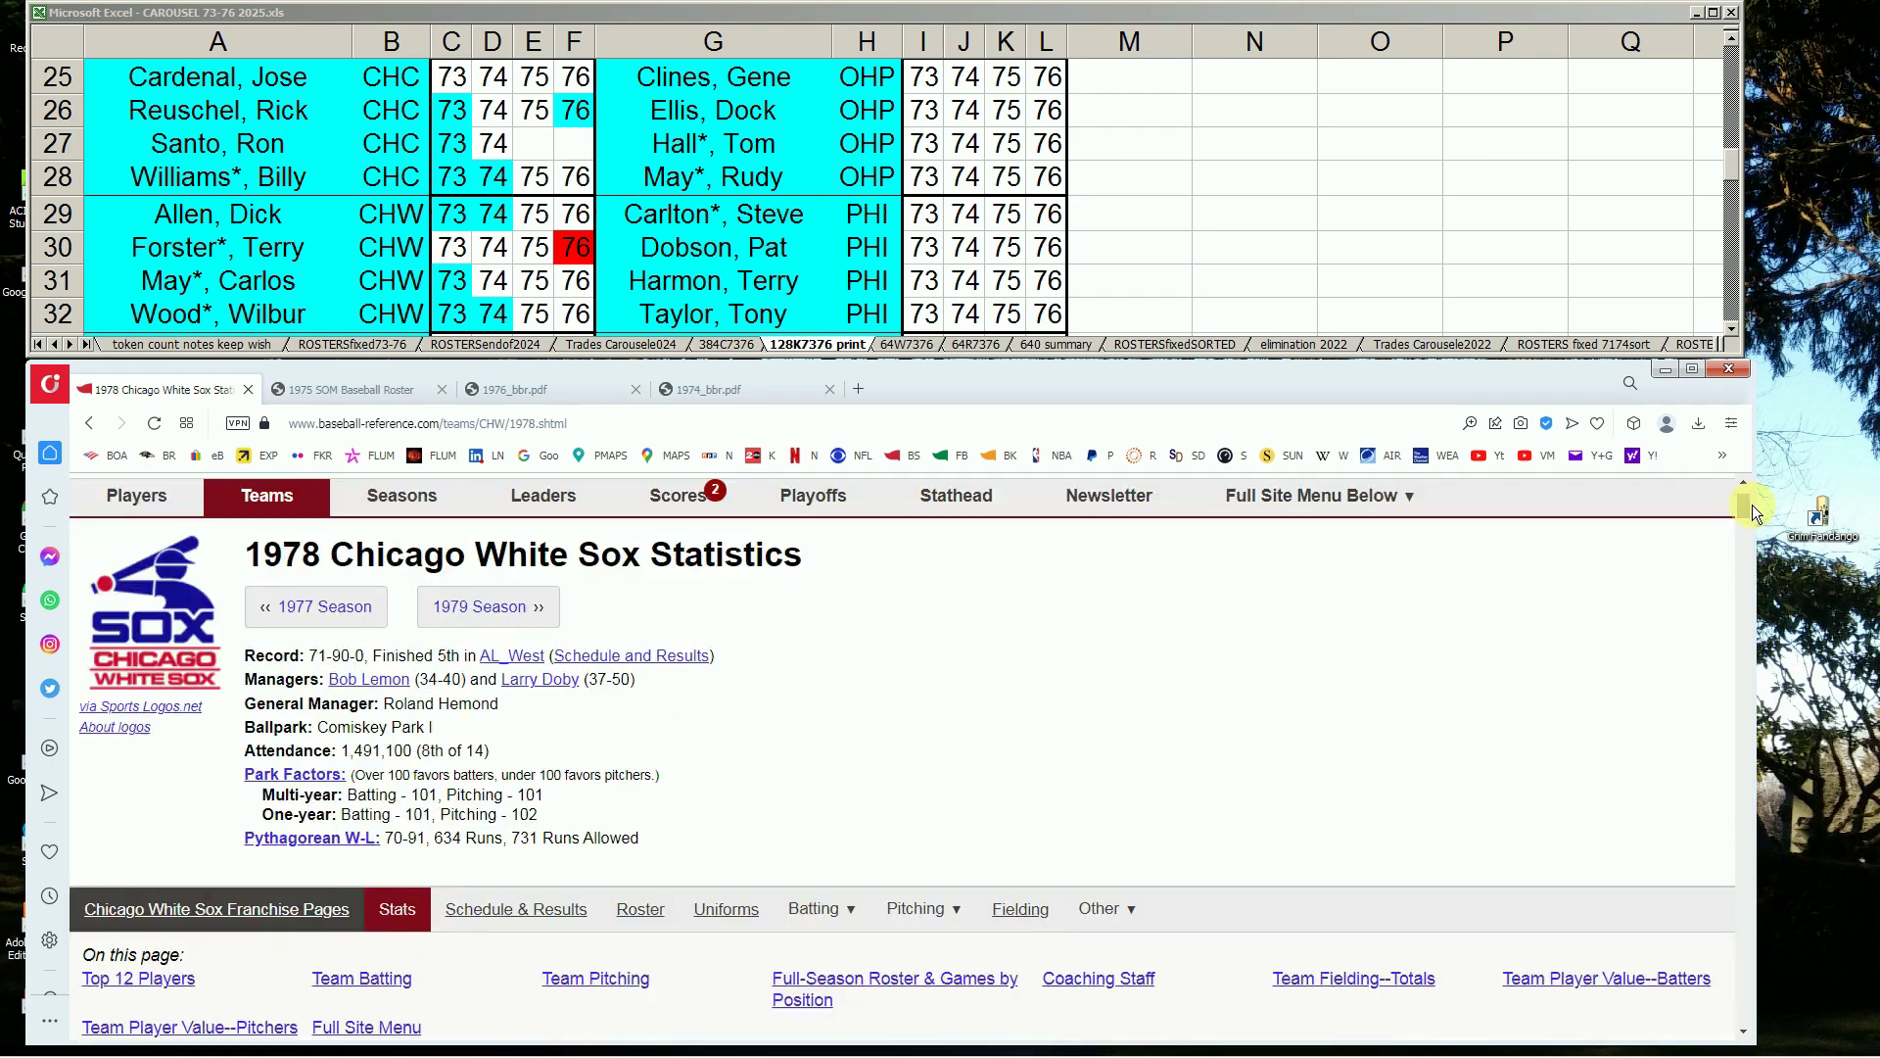
pyautogui.moveTo(1745, 502); pyautogui.dragTo(1731, 555)
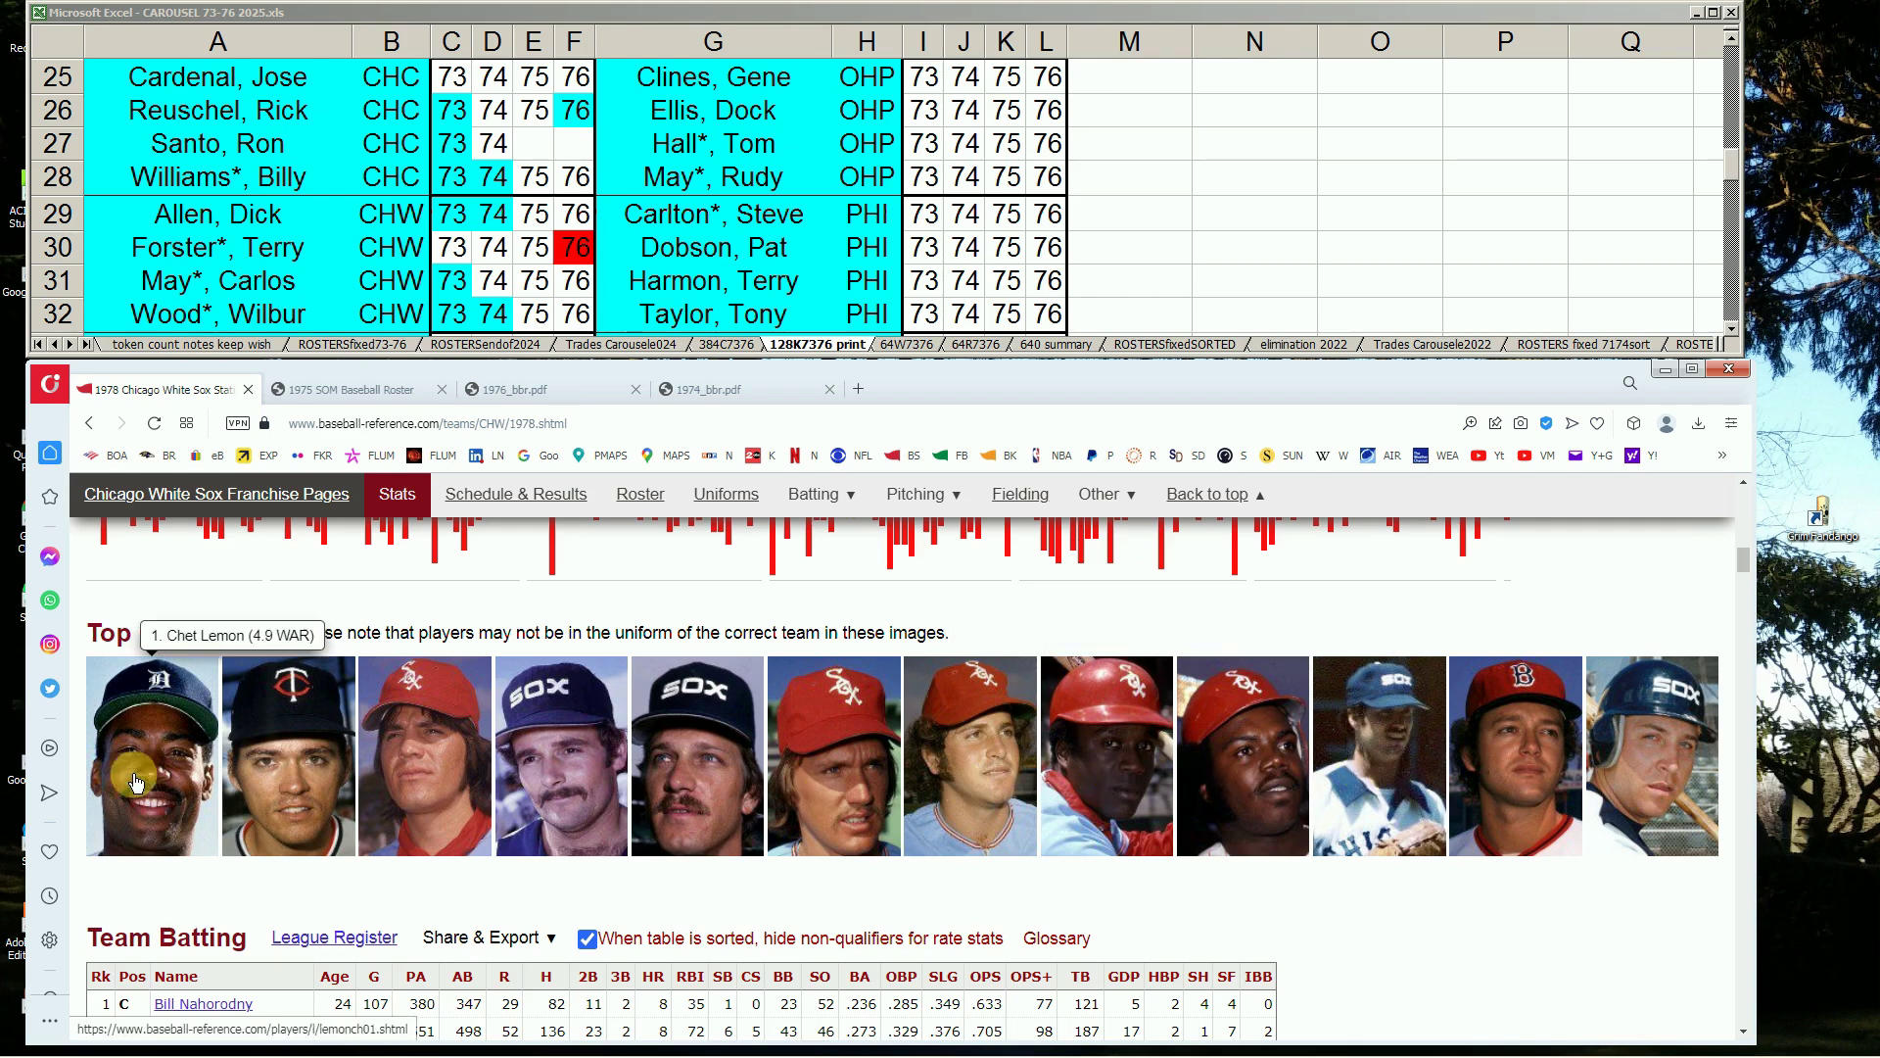
# - Examine the Team Batting and Team Pitching tables of the 1978 Chicago White Sox through the pitching team totals
pyautogui.moveTo(1742, 562); pyautogui.dragTo(1740, 581)
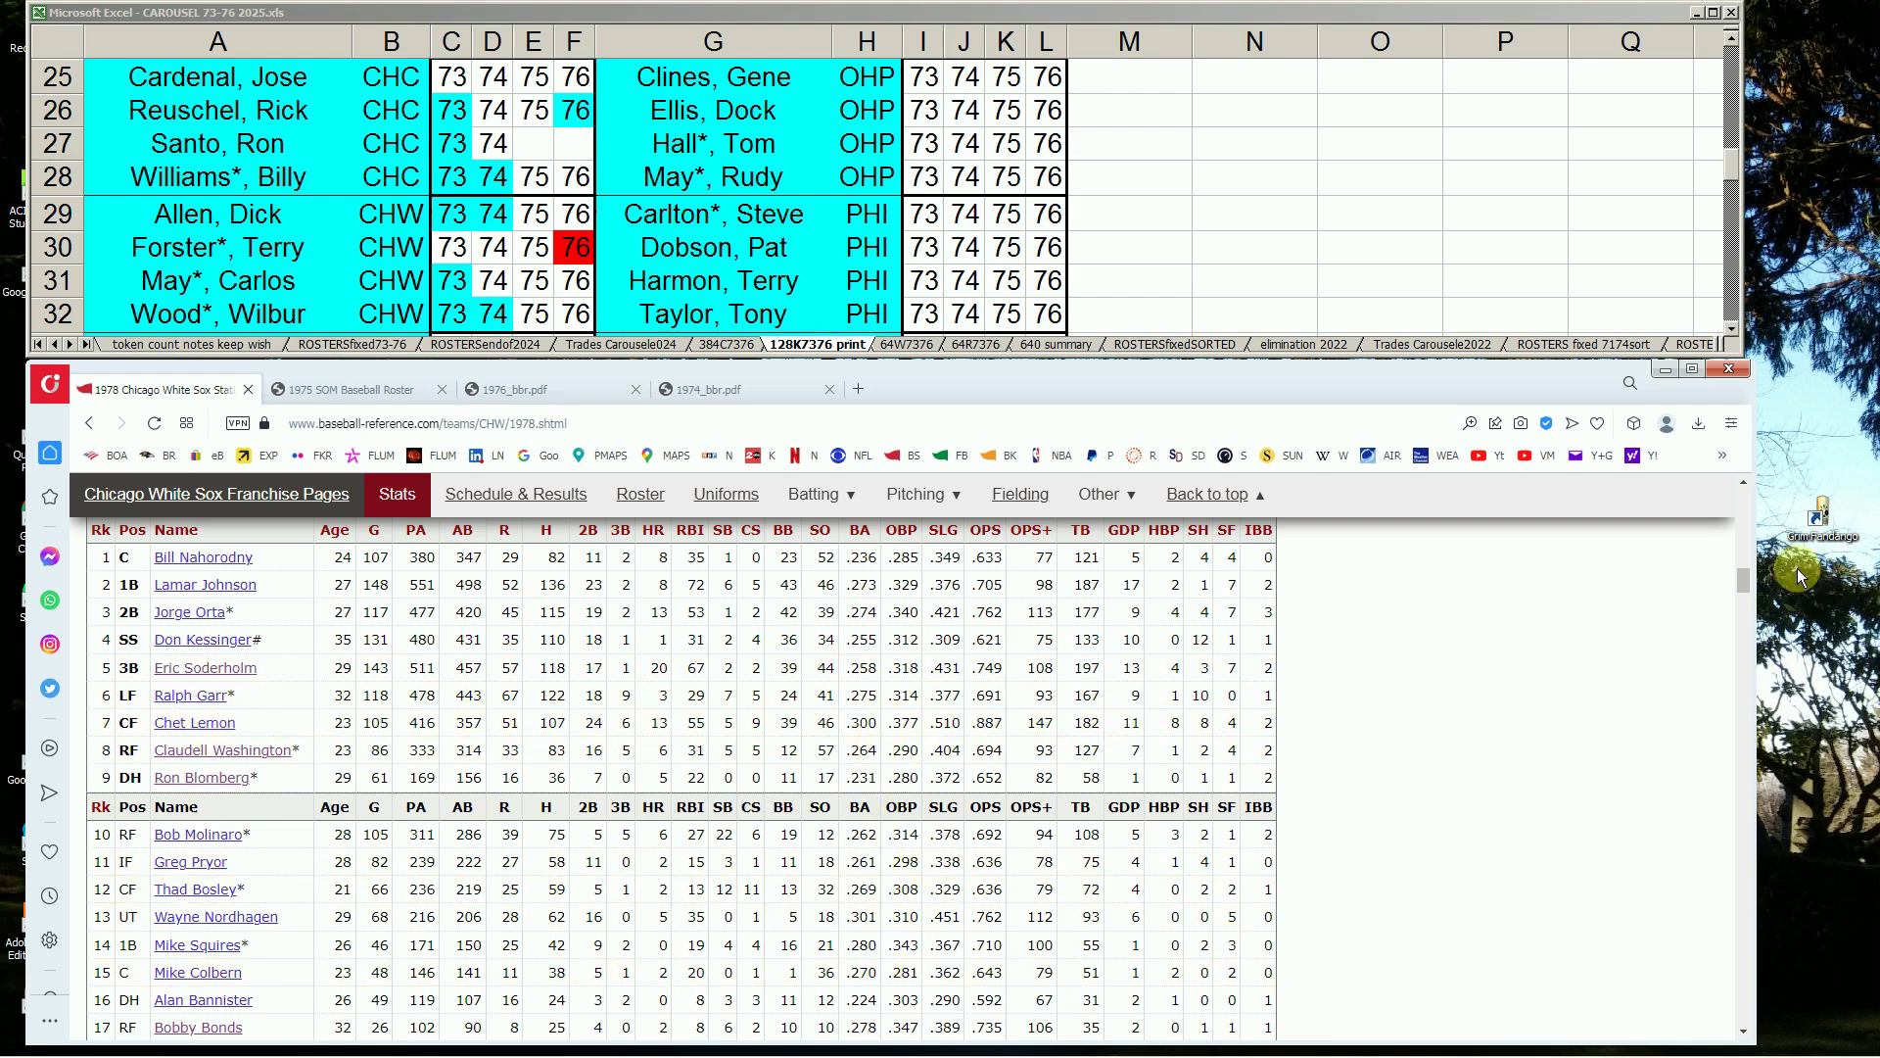
pyautogui.moveTo(1745, 583); pyautogui.dragTo(1725, 649)
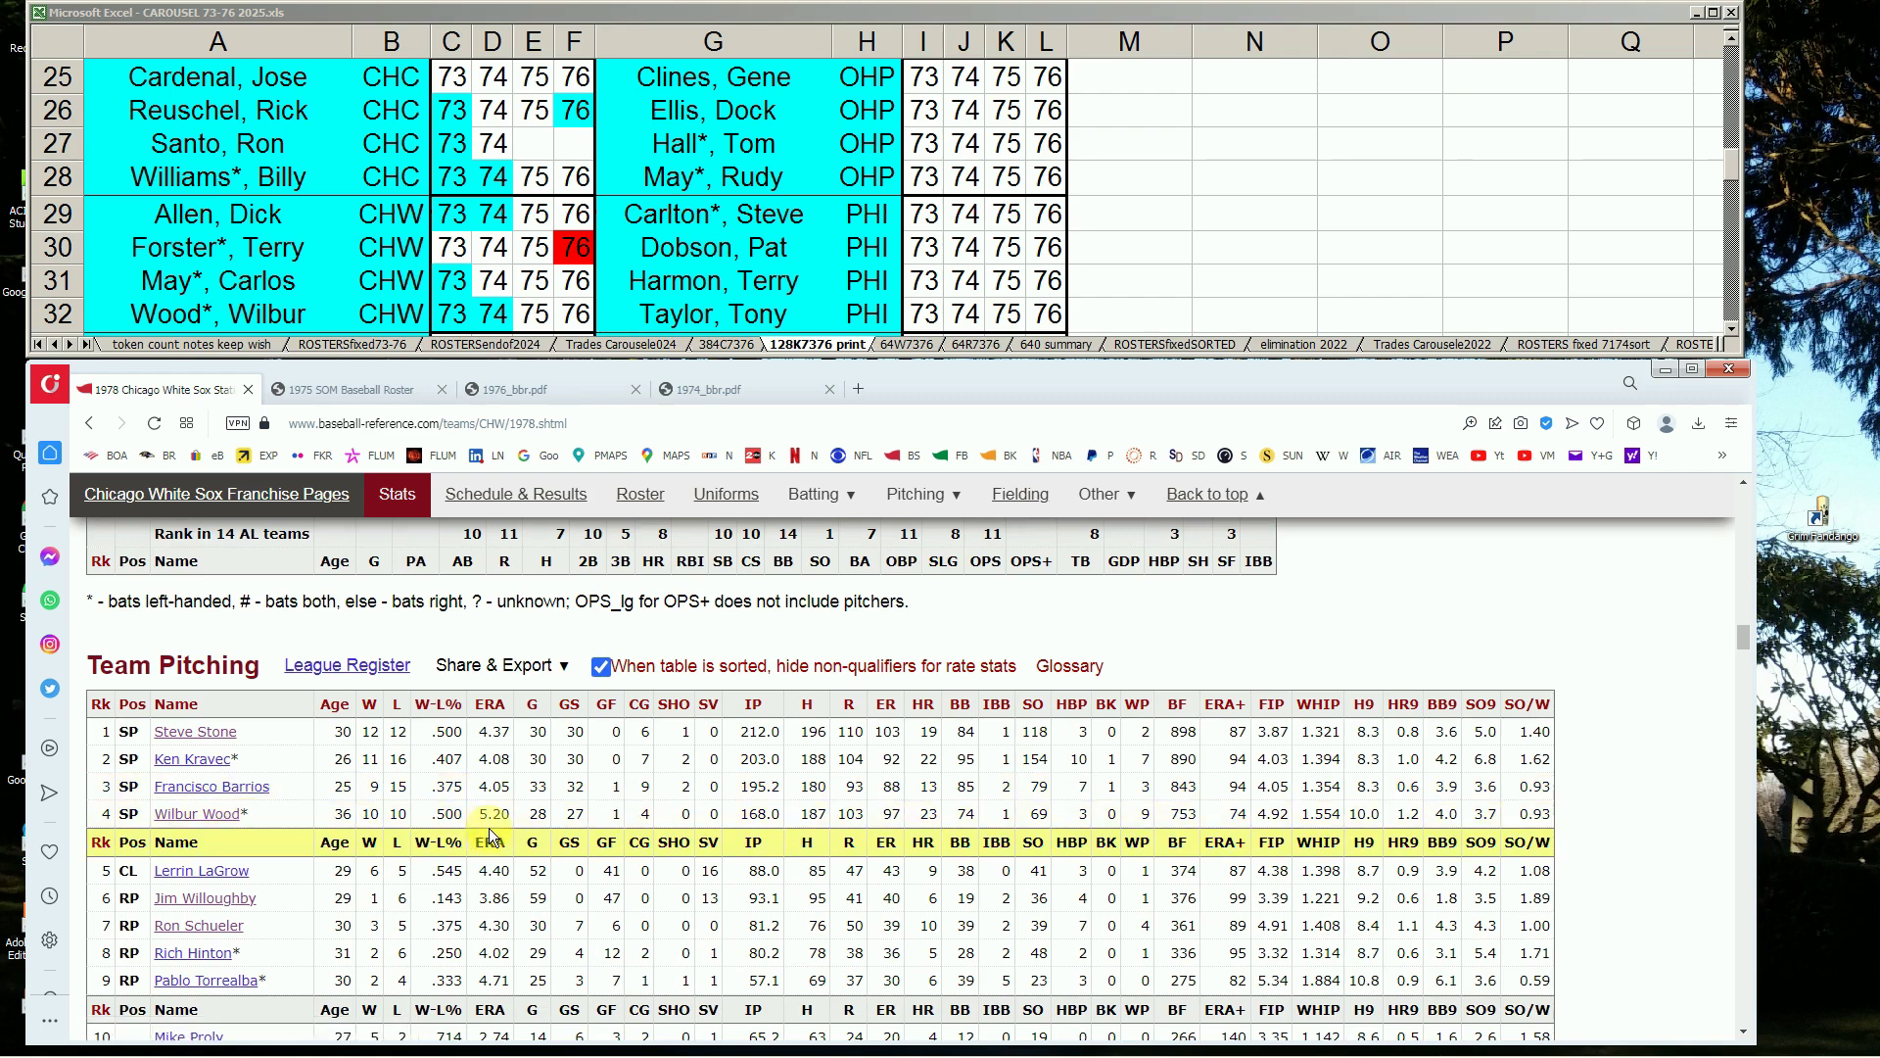
pyautogui.moveTo(495, 835)
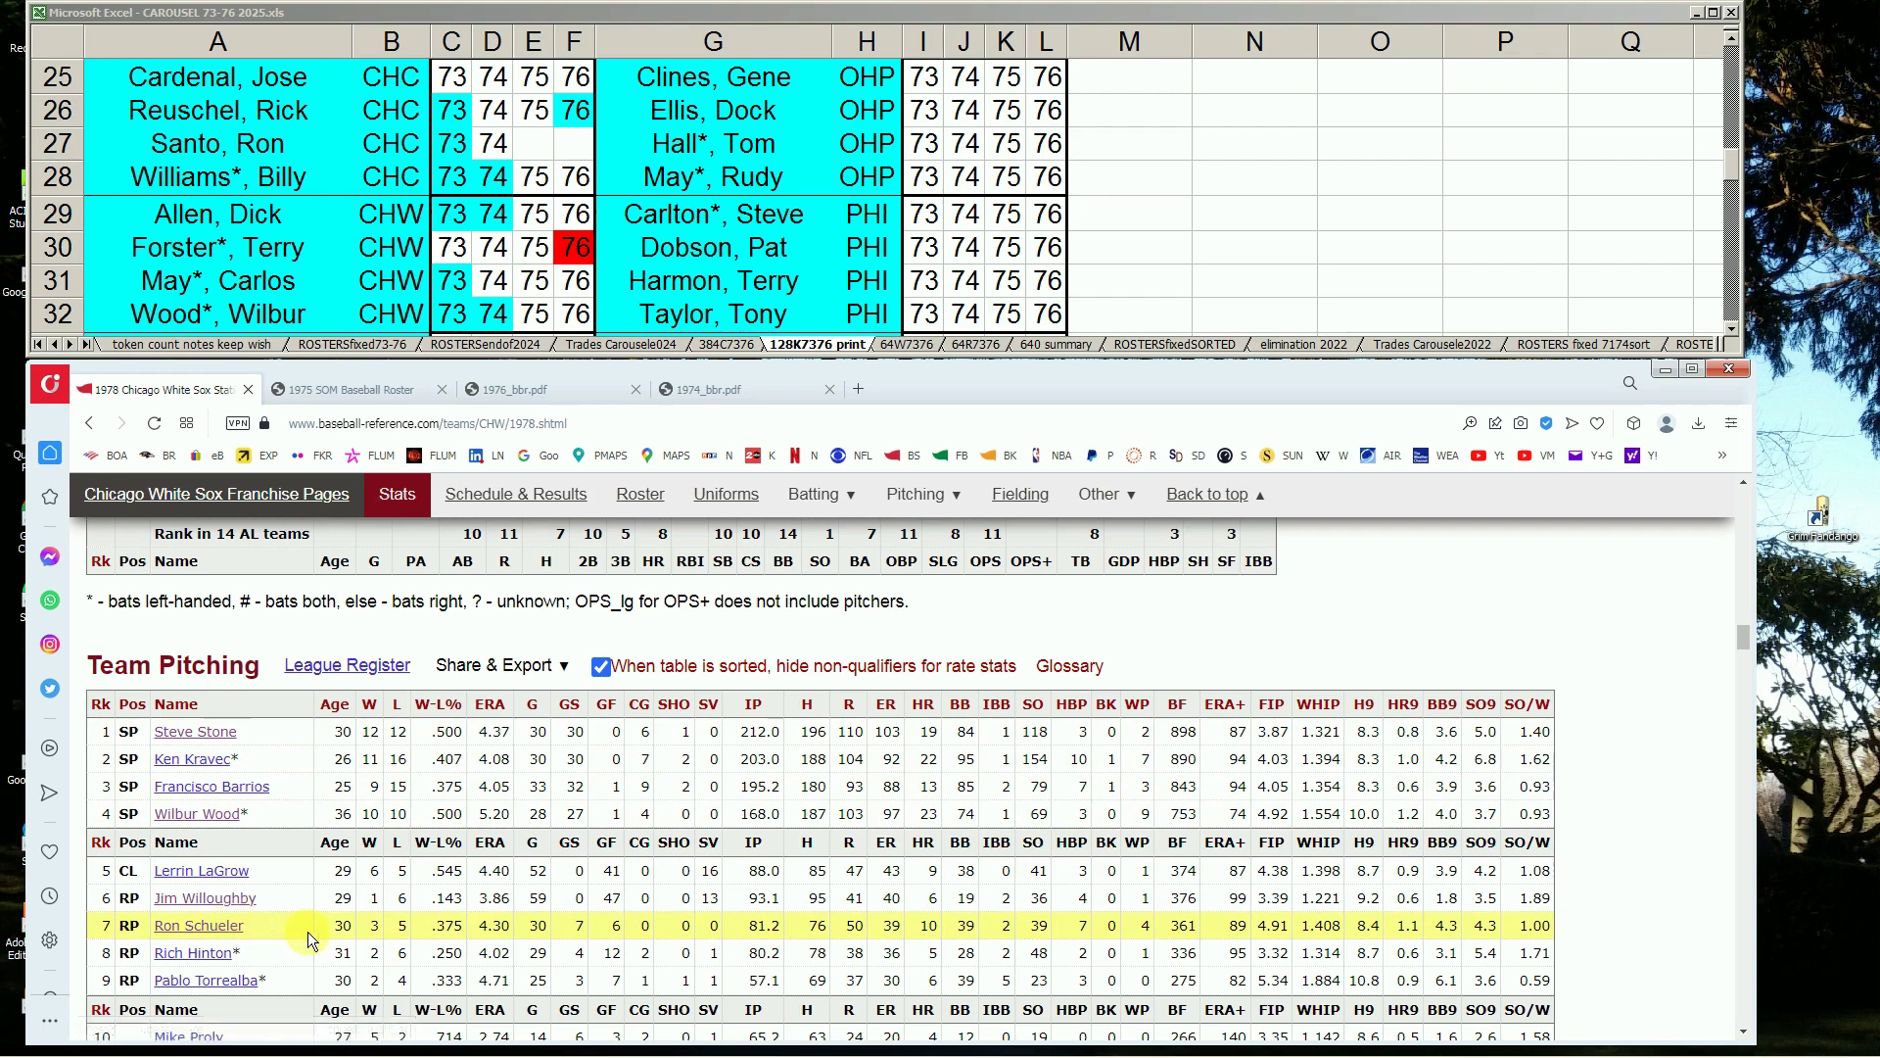
pyautogui.moveTo(1743, 643); pyautogui.dragTo(1742, 654)
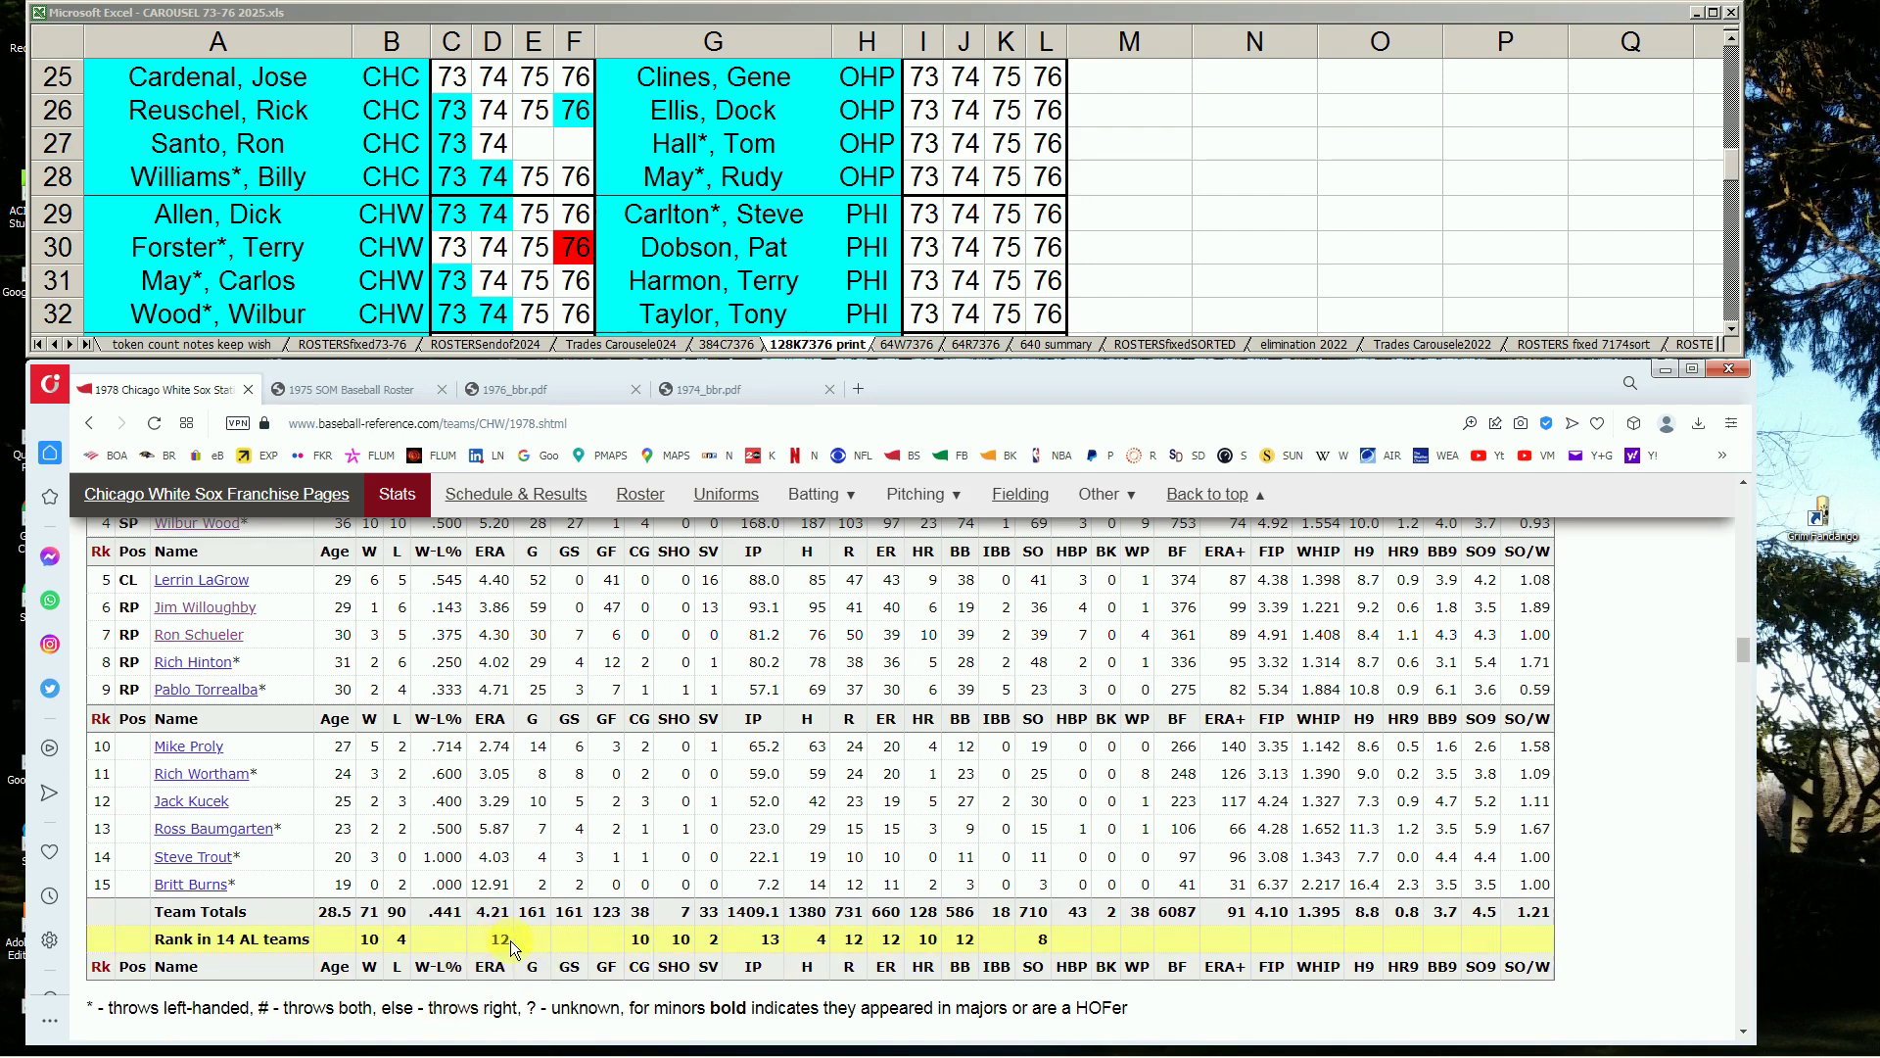
# - Return to the carousel workbook and review the kept players from Carlos May's CHW row back up to the ARZ rows
pyautogui.click(522, 280)
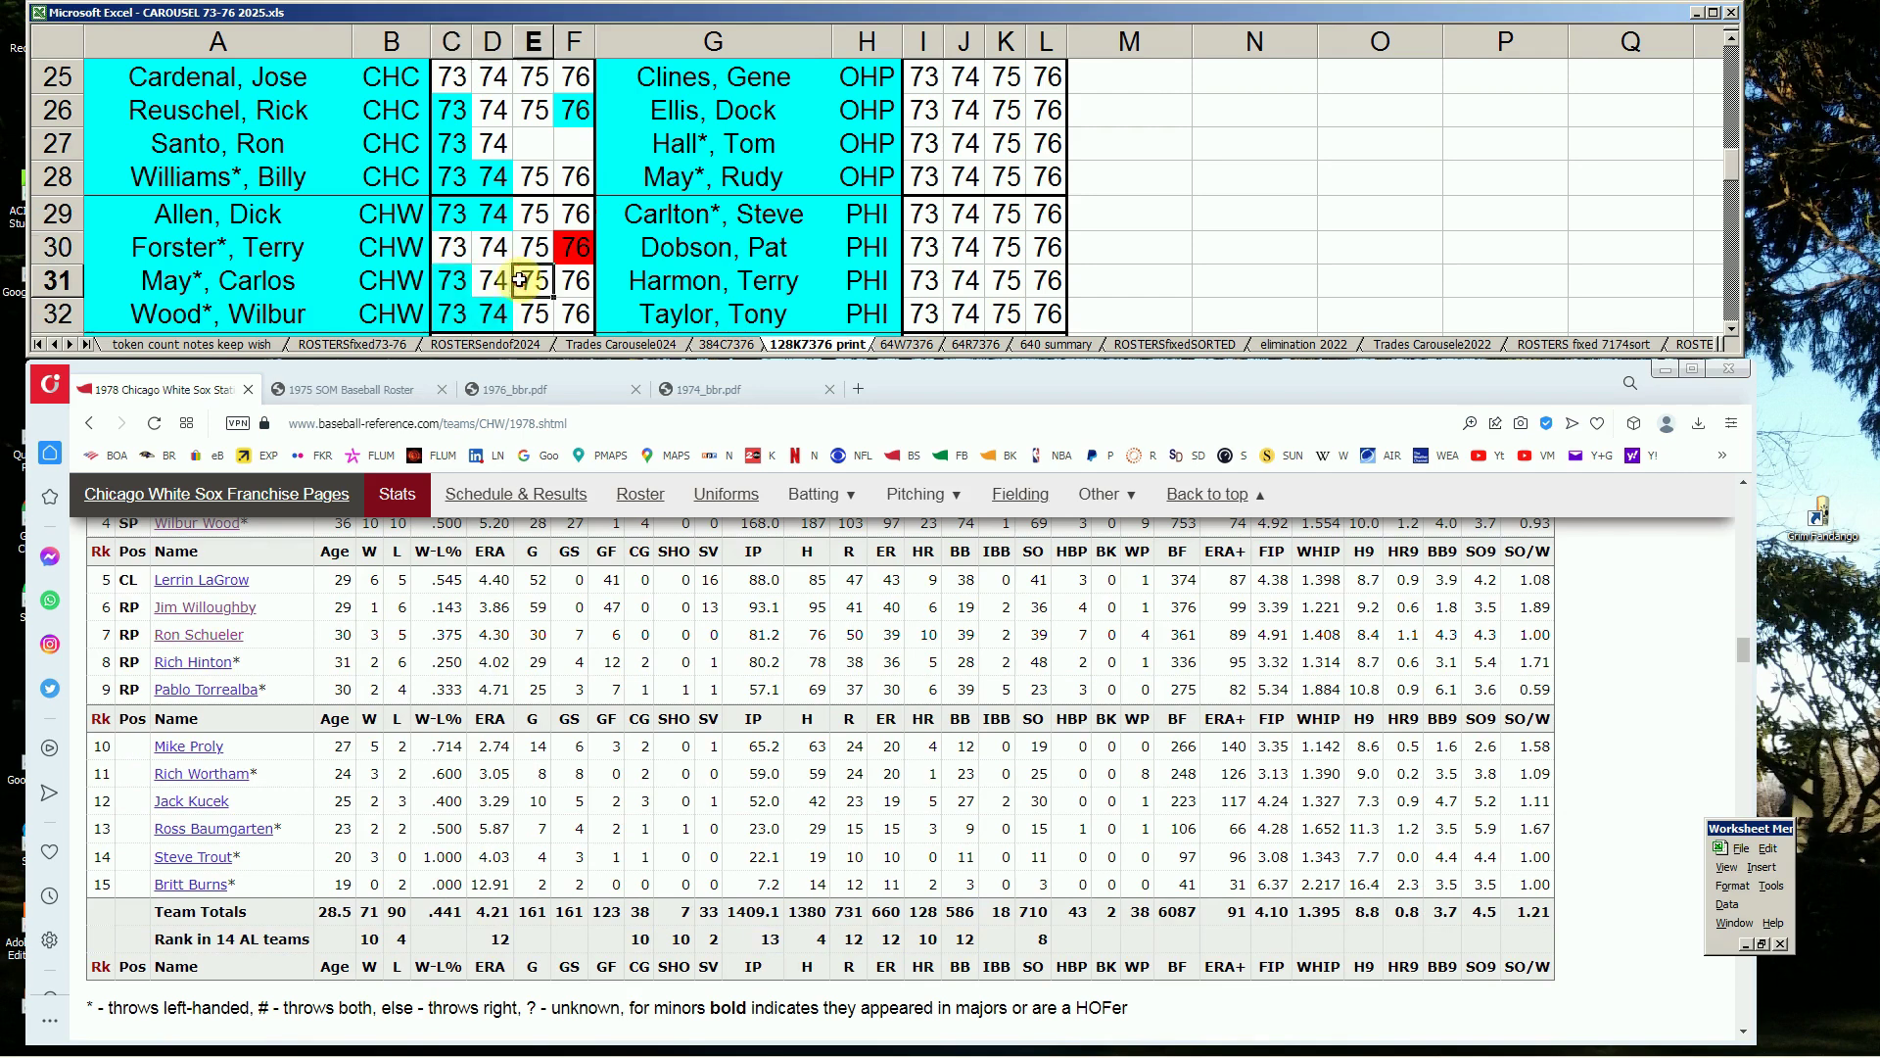
pyautogui.press('Left')
pyautogui.press('Left')
pyautogui.press('Left')
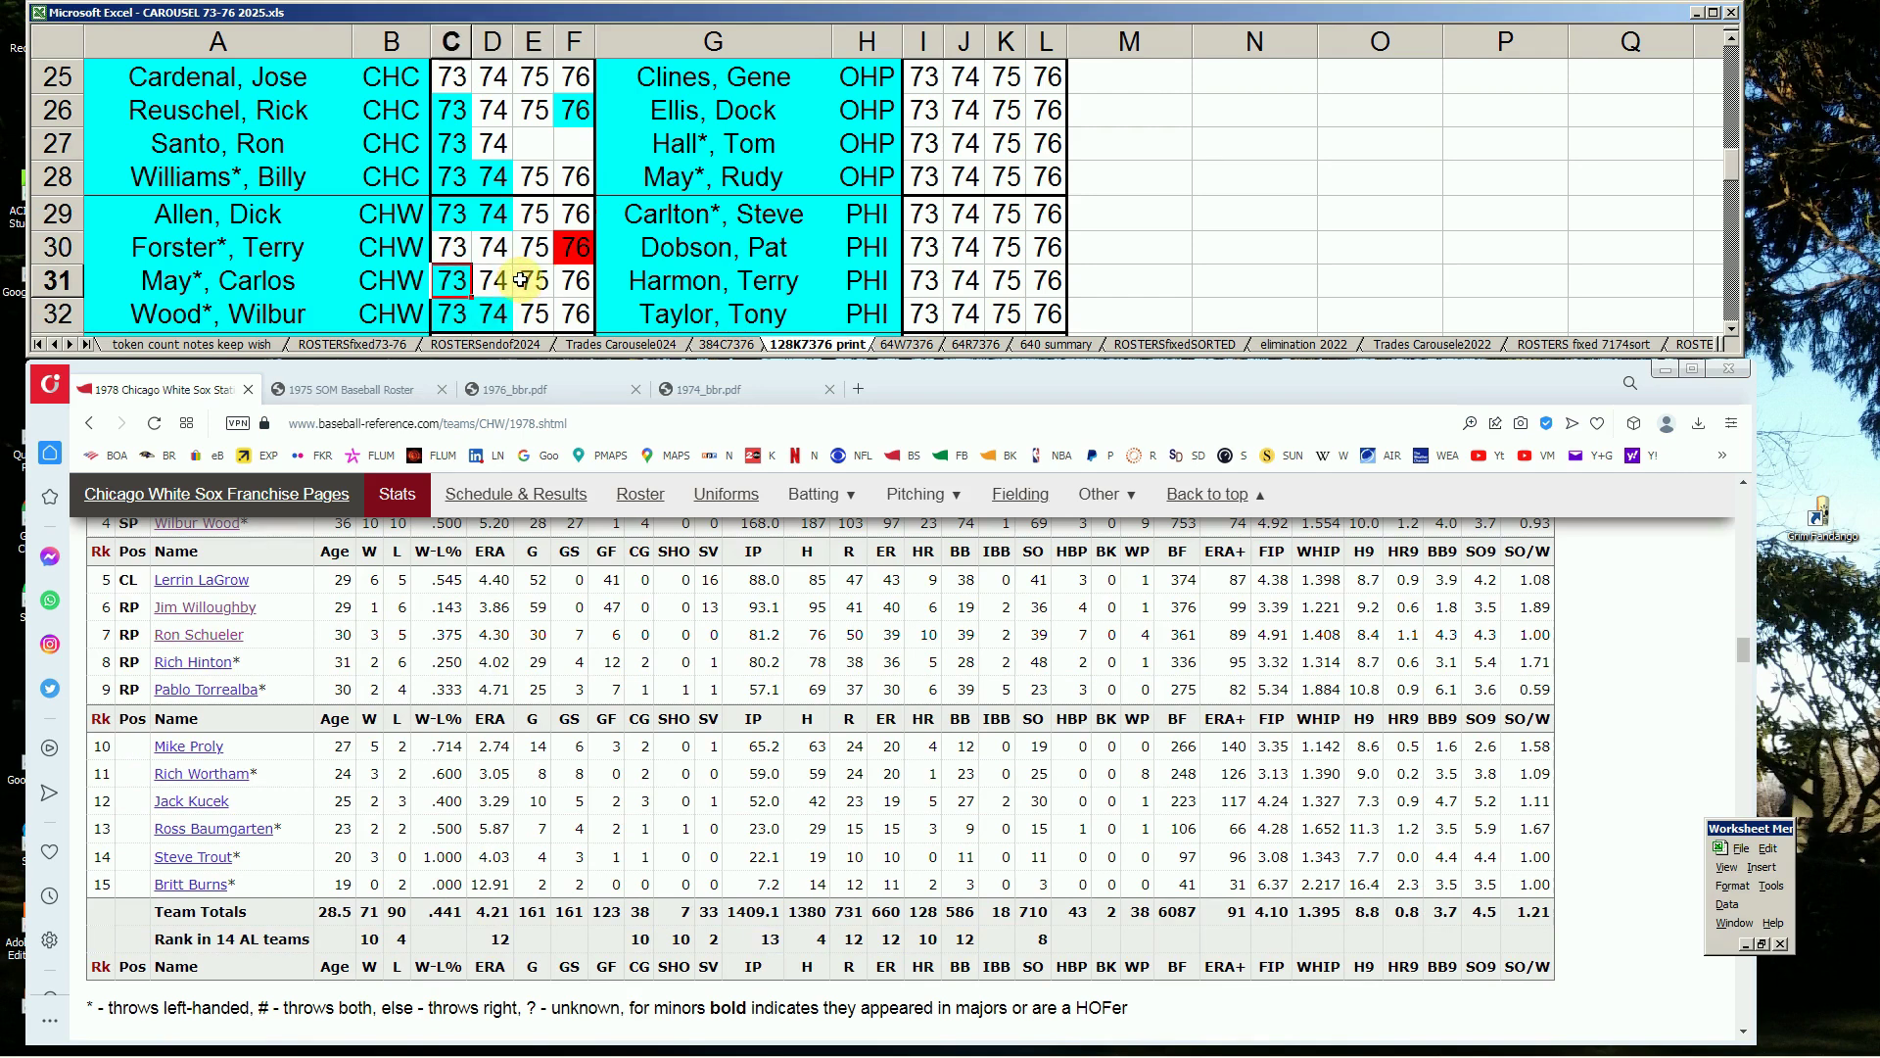
pyautogui.press('Up')
pyautogui.press('Up')
pyautogui.press('Up')
pyautogui.press('Up')
pyautogui.press('Up')
pyautogui.press('Up')
pyautogui.press('Up')
pyautogui.press('Up')
pyautogui.press('Up')
pyautogui.press('Up')
pyautogui.press('Up')
pyautogui.press('Up')
pyautogui.press('Up')
pyautogui.press('Up')
pyautogui.press('Up')
pyautogui.press('Up')
pyautogui.press('Up')
pyautogui.press('Up')
pyautogui.press('Up')
pyautogui.press('Up')
pyautogui.press('Up')
pyautogui.press('Up')
pyautogui.press('Up')
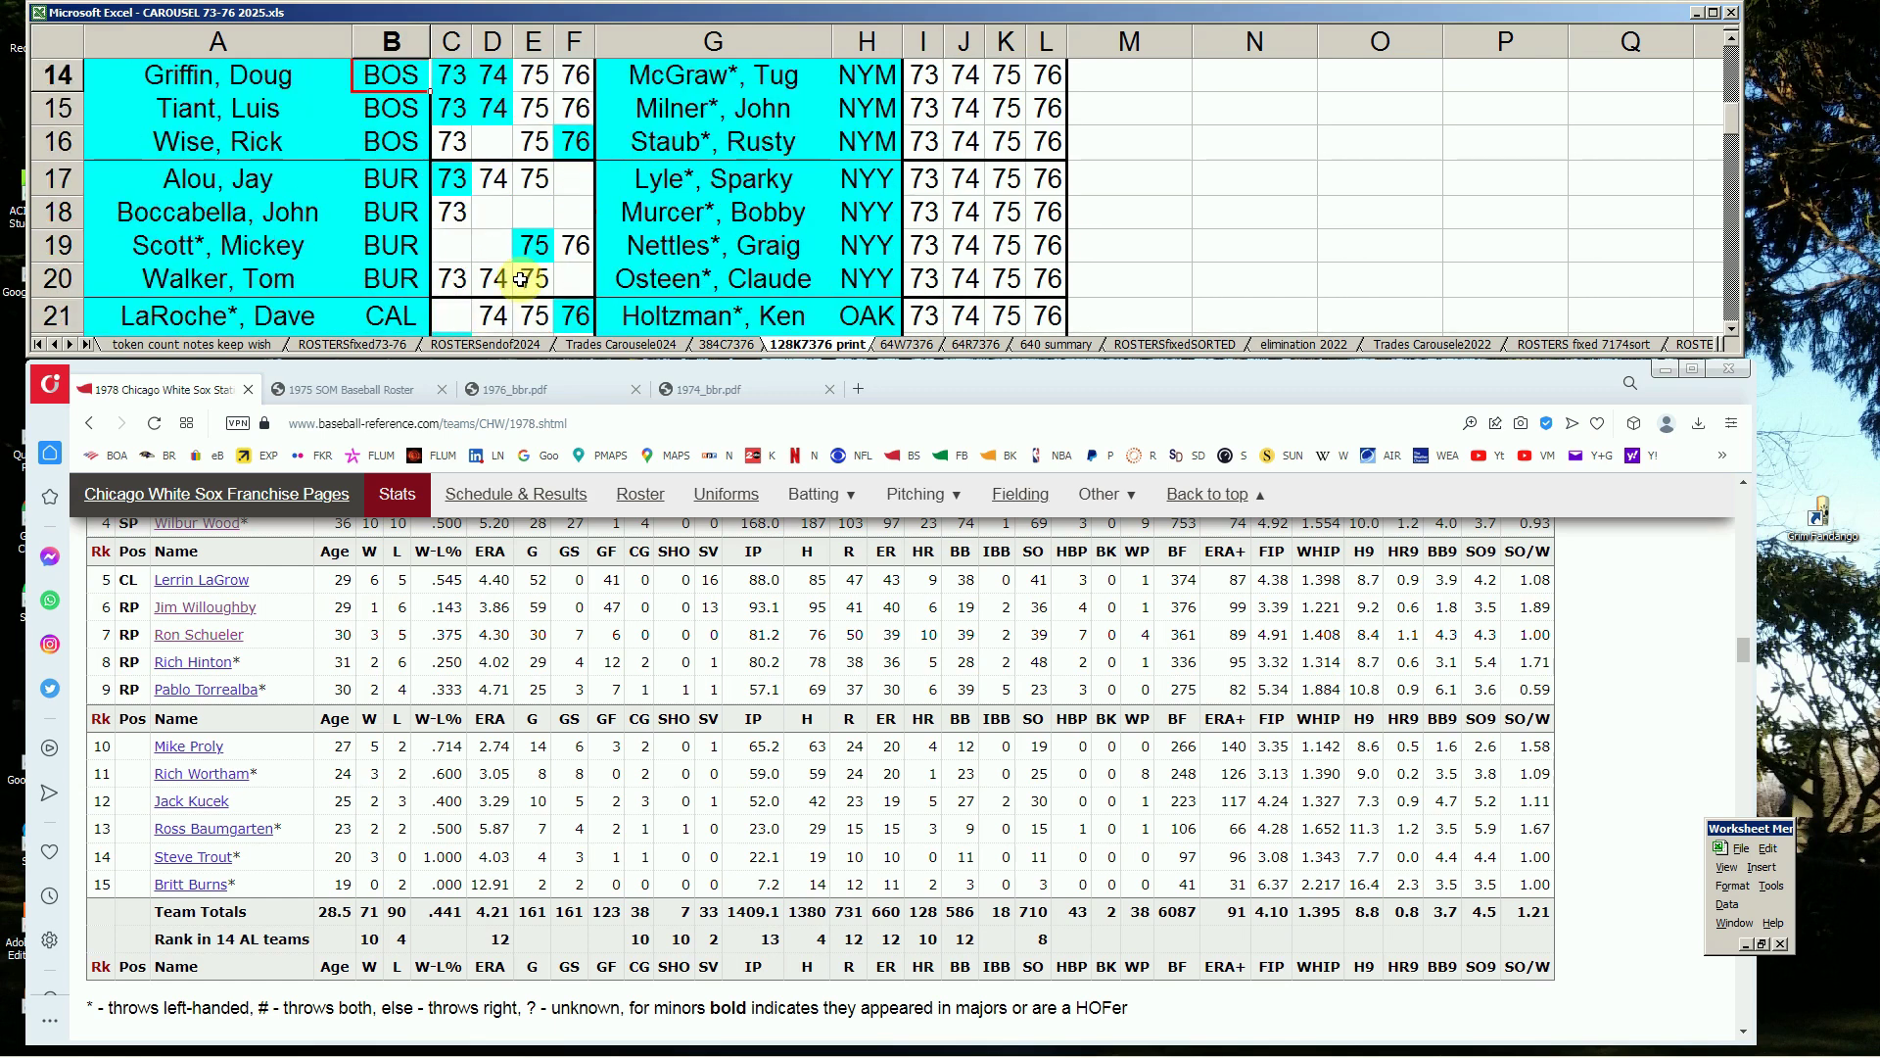
# - Review the marked 73–76 seasons of the ATL, BAL and BOS players down to Rick Wise
pyautogui.press('Down')
pyautogui.press('Down')
pyautogui.press('Down')
pyautogui.press('Down')
pyautogui.press('Down')
pyautogui.press('Down')
pyautogui.press('Down')
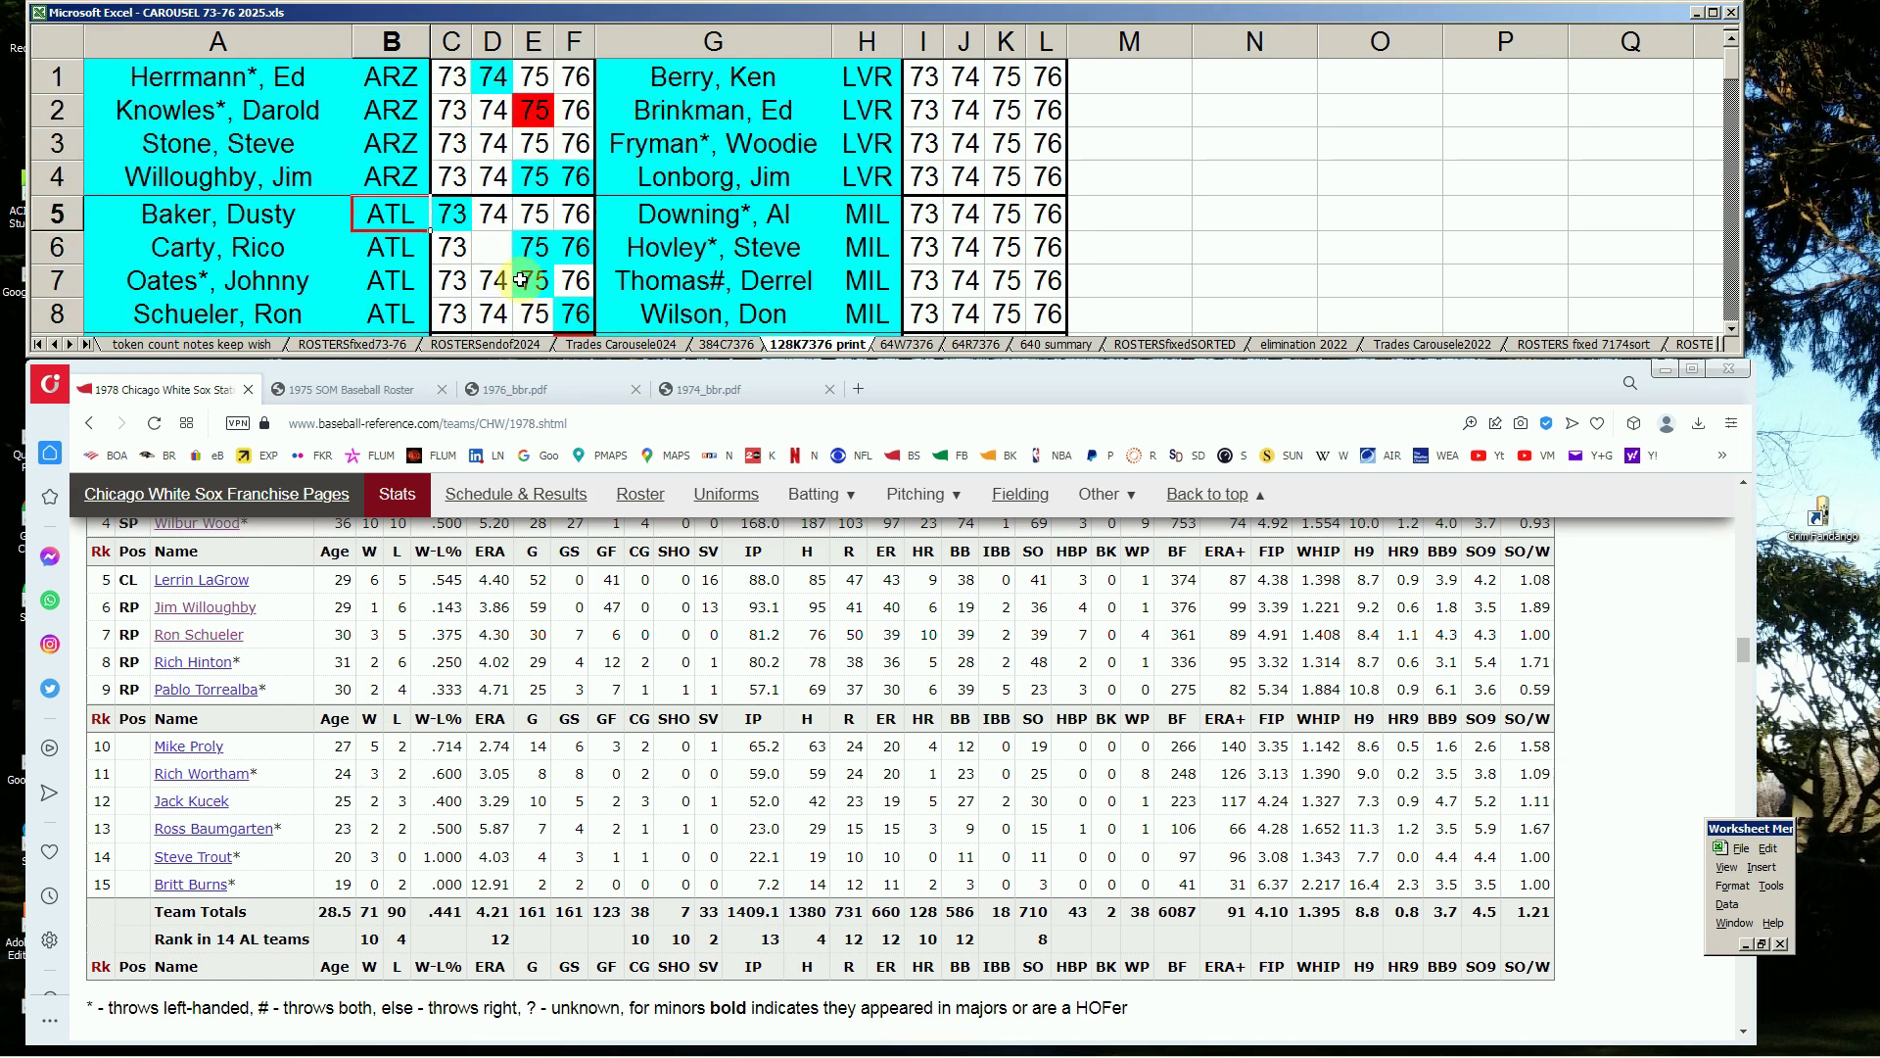
pyautogui.press('Down')
pyautogui.press('Down')
pyautogui.press('Down')
pyautogui.press('Down')
pyautogui.press('Down')
pyautogui.press('Down')
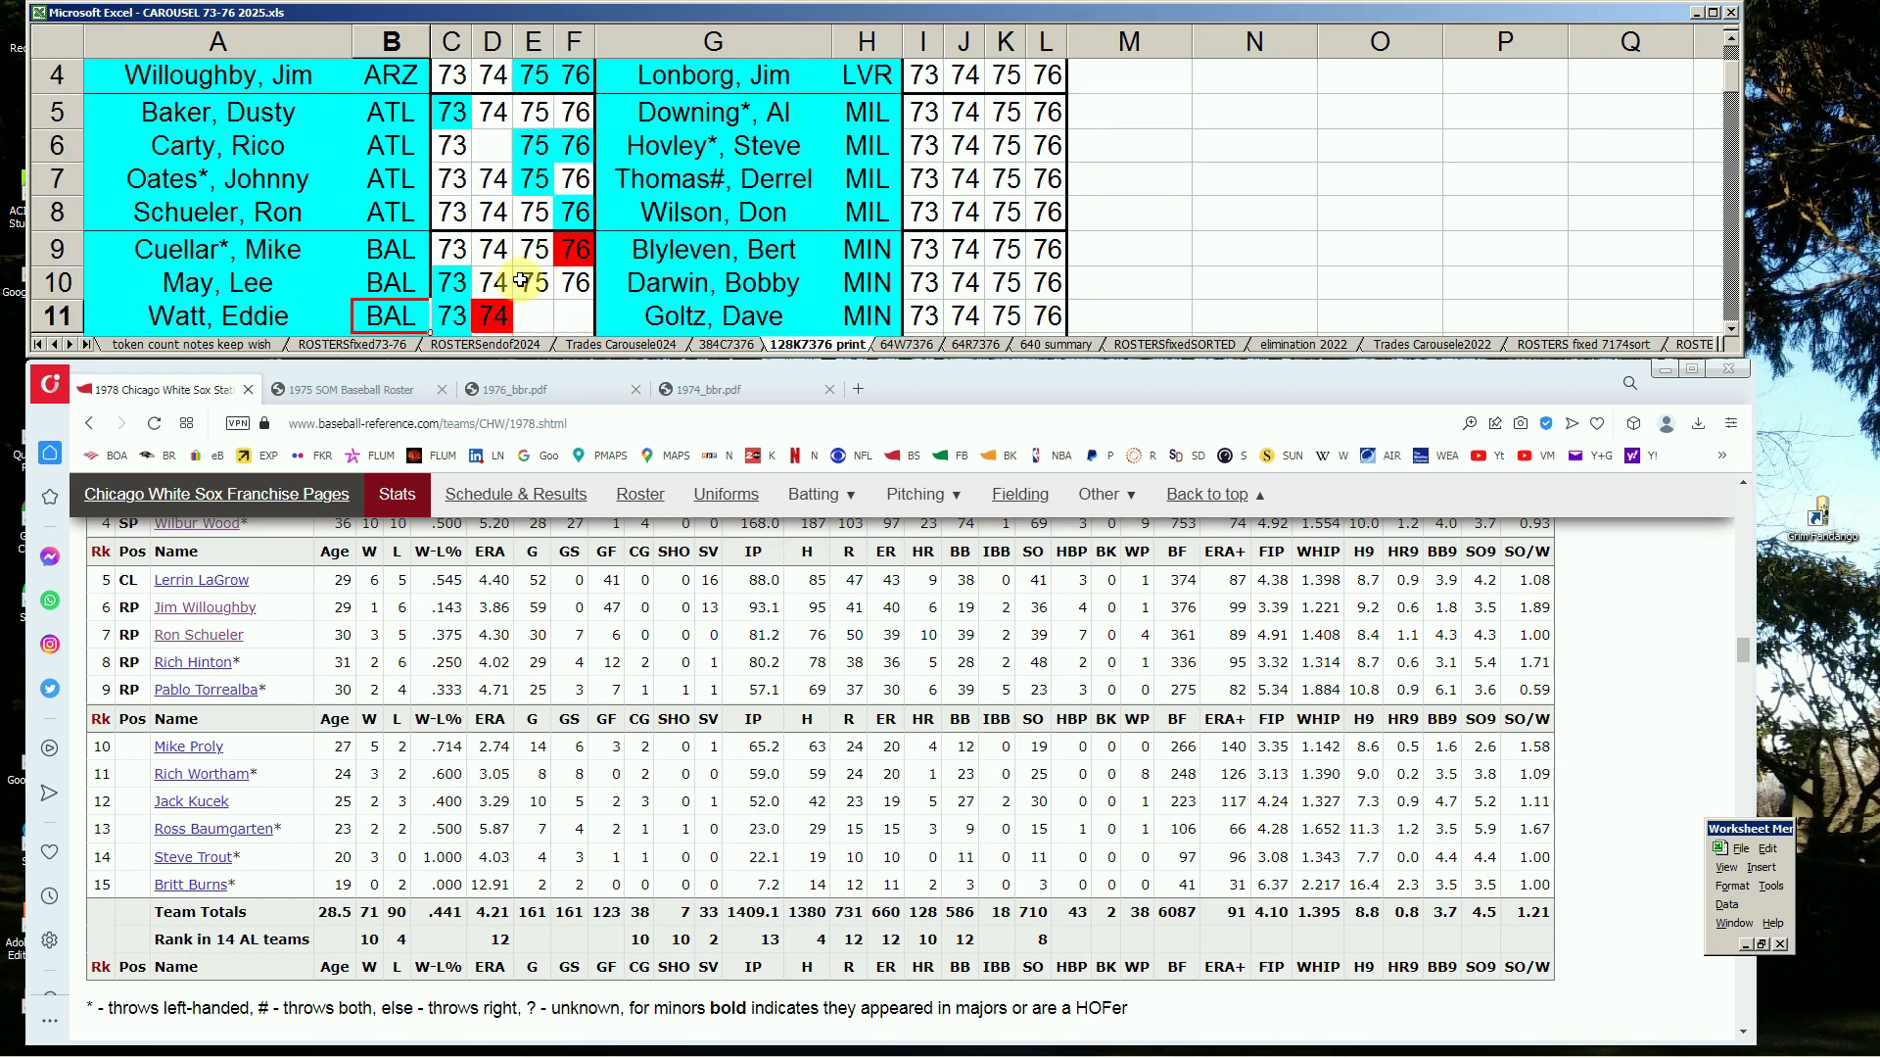
pyautogui.press('Down')
pyautogui.press('Down')
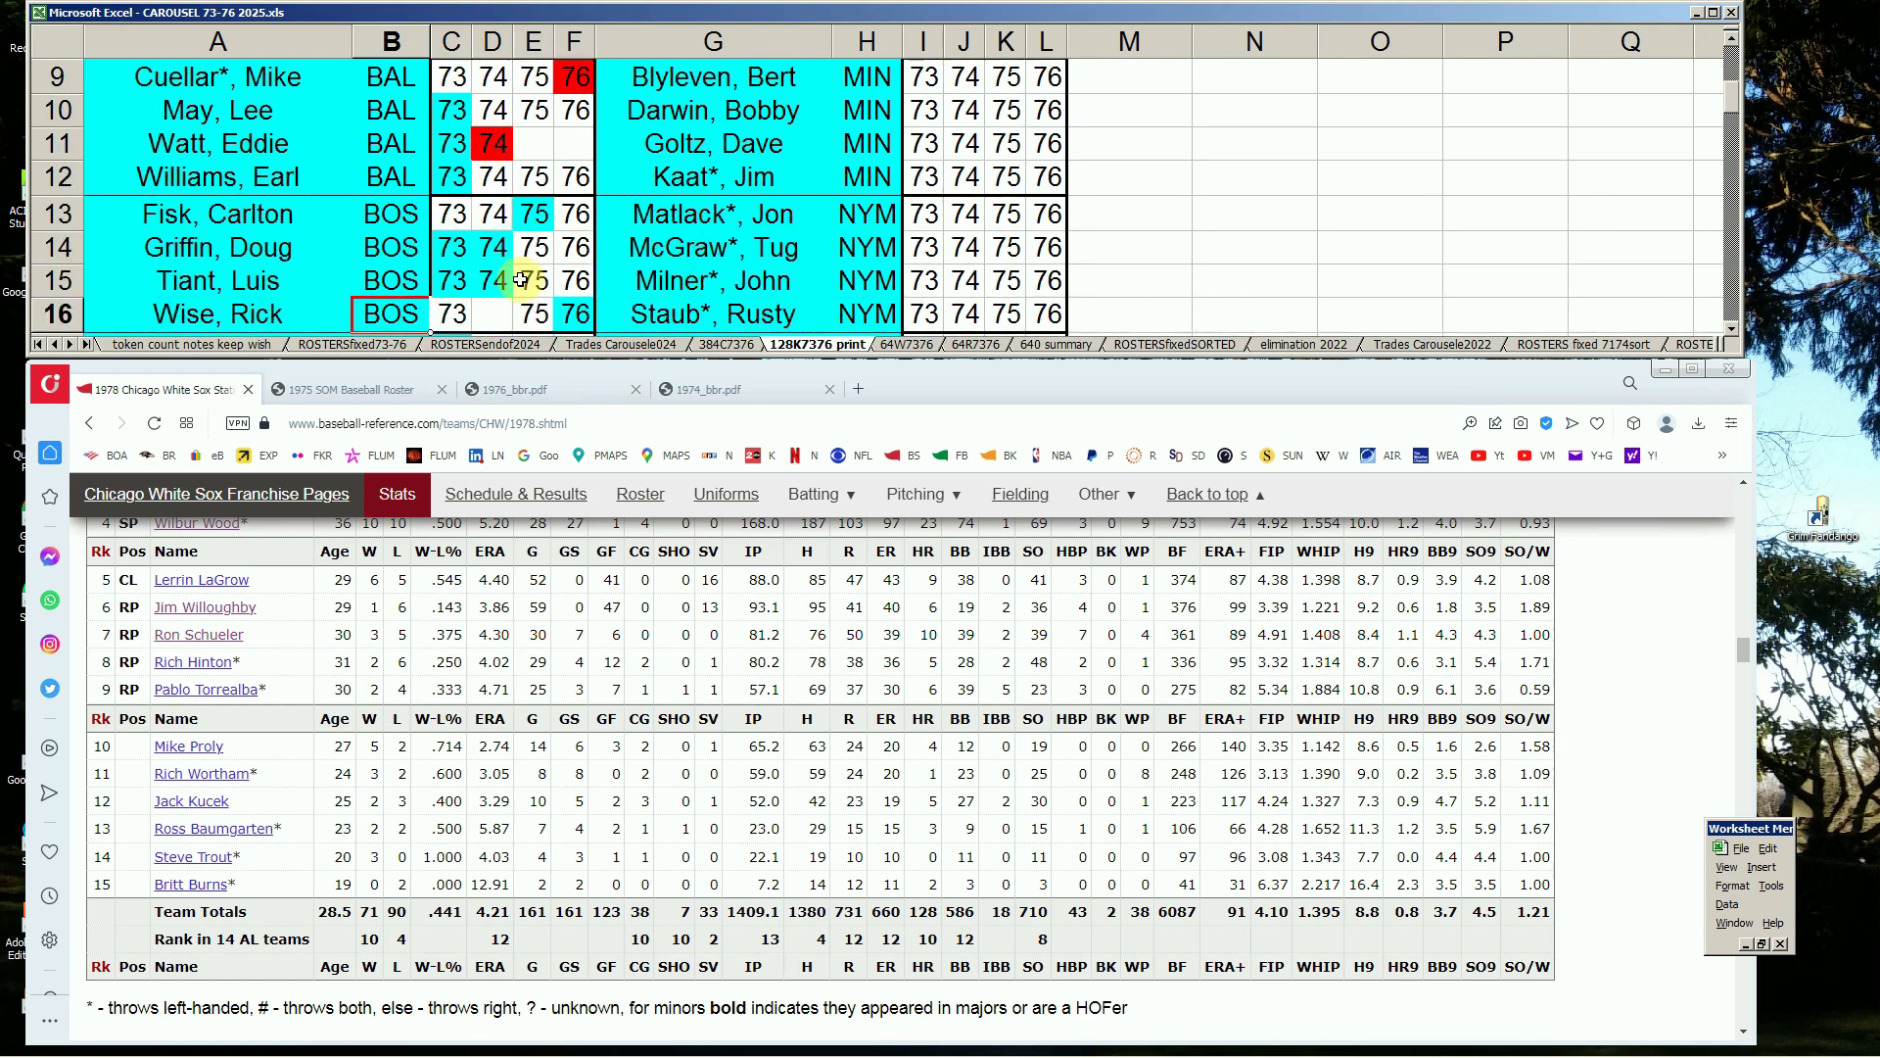
# - Recheck the BOS players' marked seasons and go back up through the BAL rows to Lee May
pyautogui.press('Up')
pyautogui.press('Up')
pyautogui.press('Up')
pyautogui.press('Down')
pyautogui.press('Down')
pyautogui.press('Down')
pyautogui.press('Up')
pyautogui.press('Up')
pyautogui.press('Up')
pyautogui.press('Down')
pyautogui.press('Down')
pyautogui.press('Down')
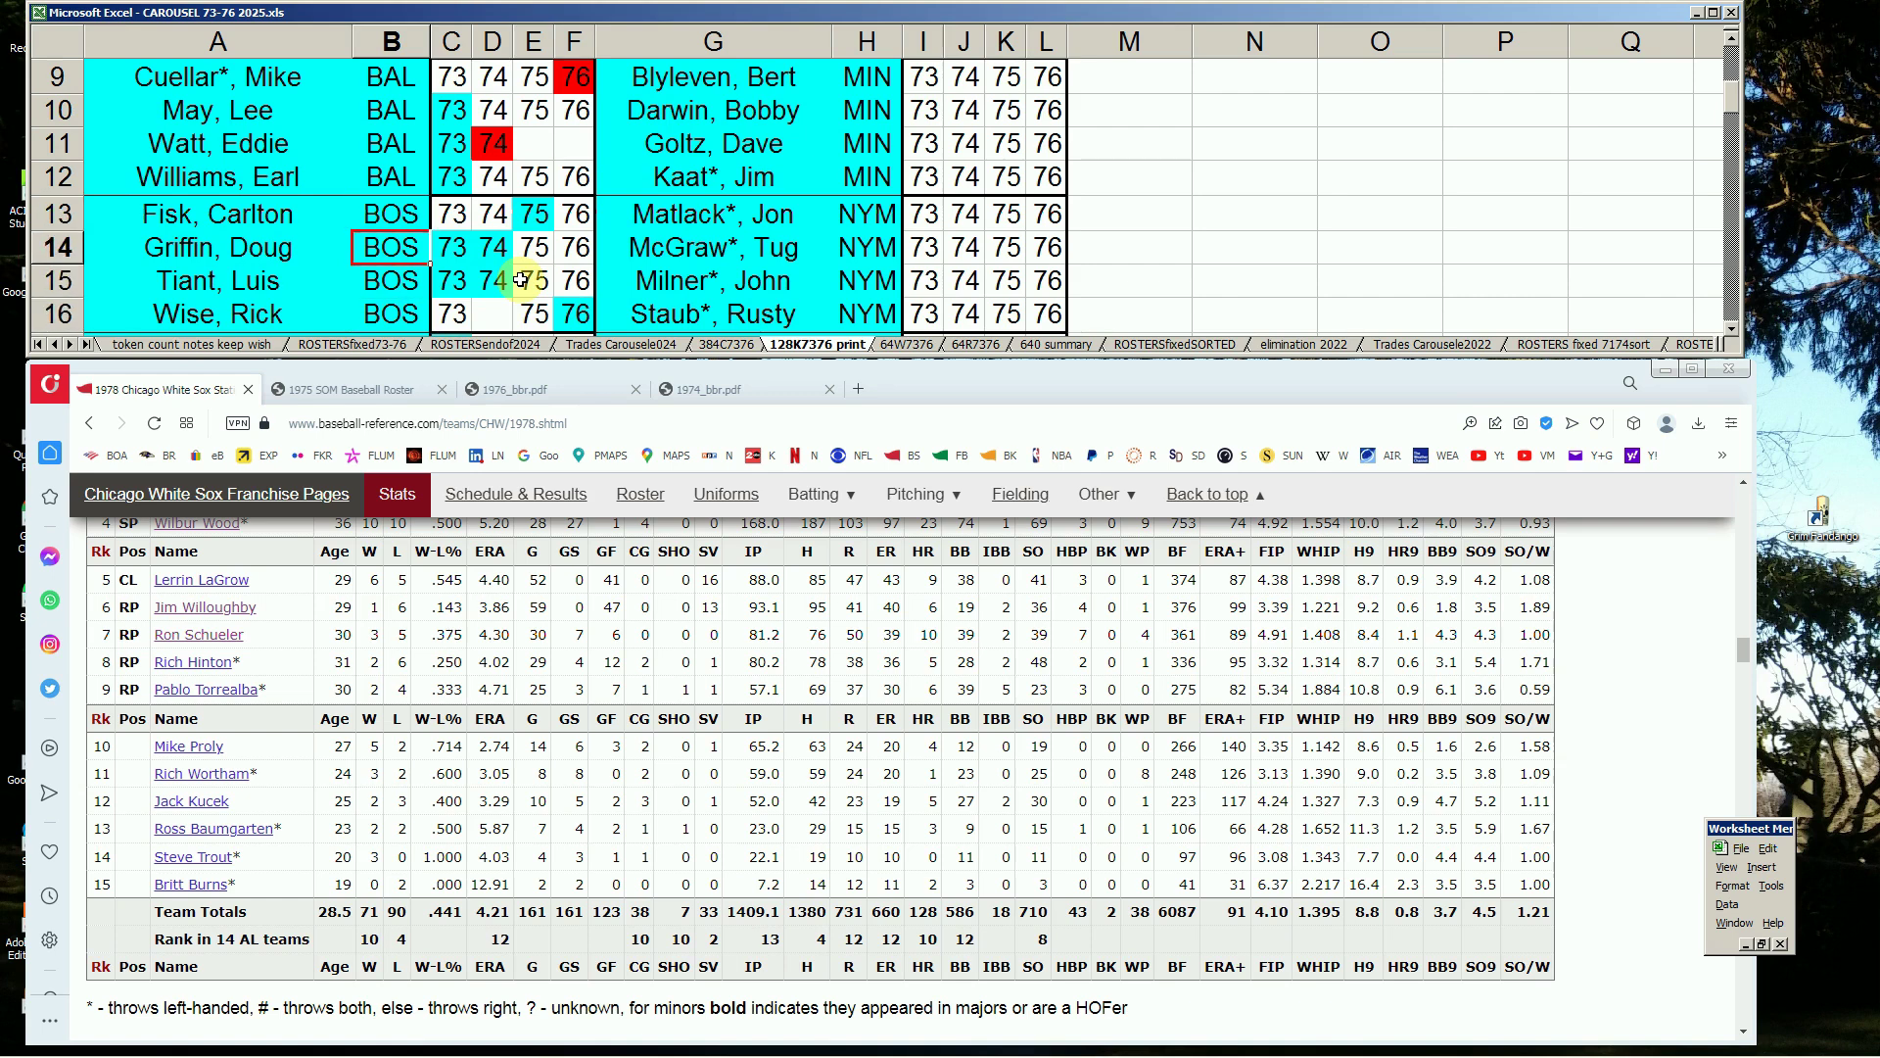
pyautogui.press('Up')
pyautogui.press('Up')
pyautogui.press('Up')
pyautogui.press('Up')
pyautogui.press('Up')
pyautogui.press('Up')
pyautogui.press('Up')
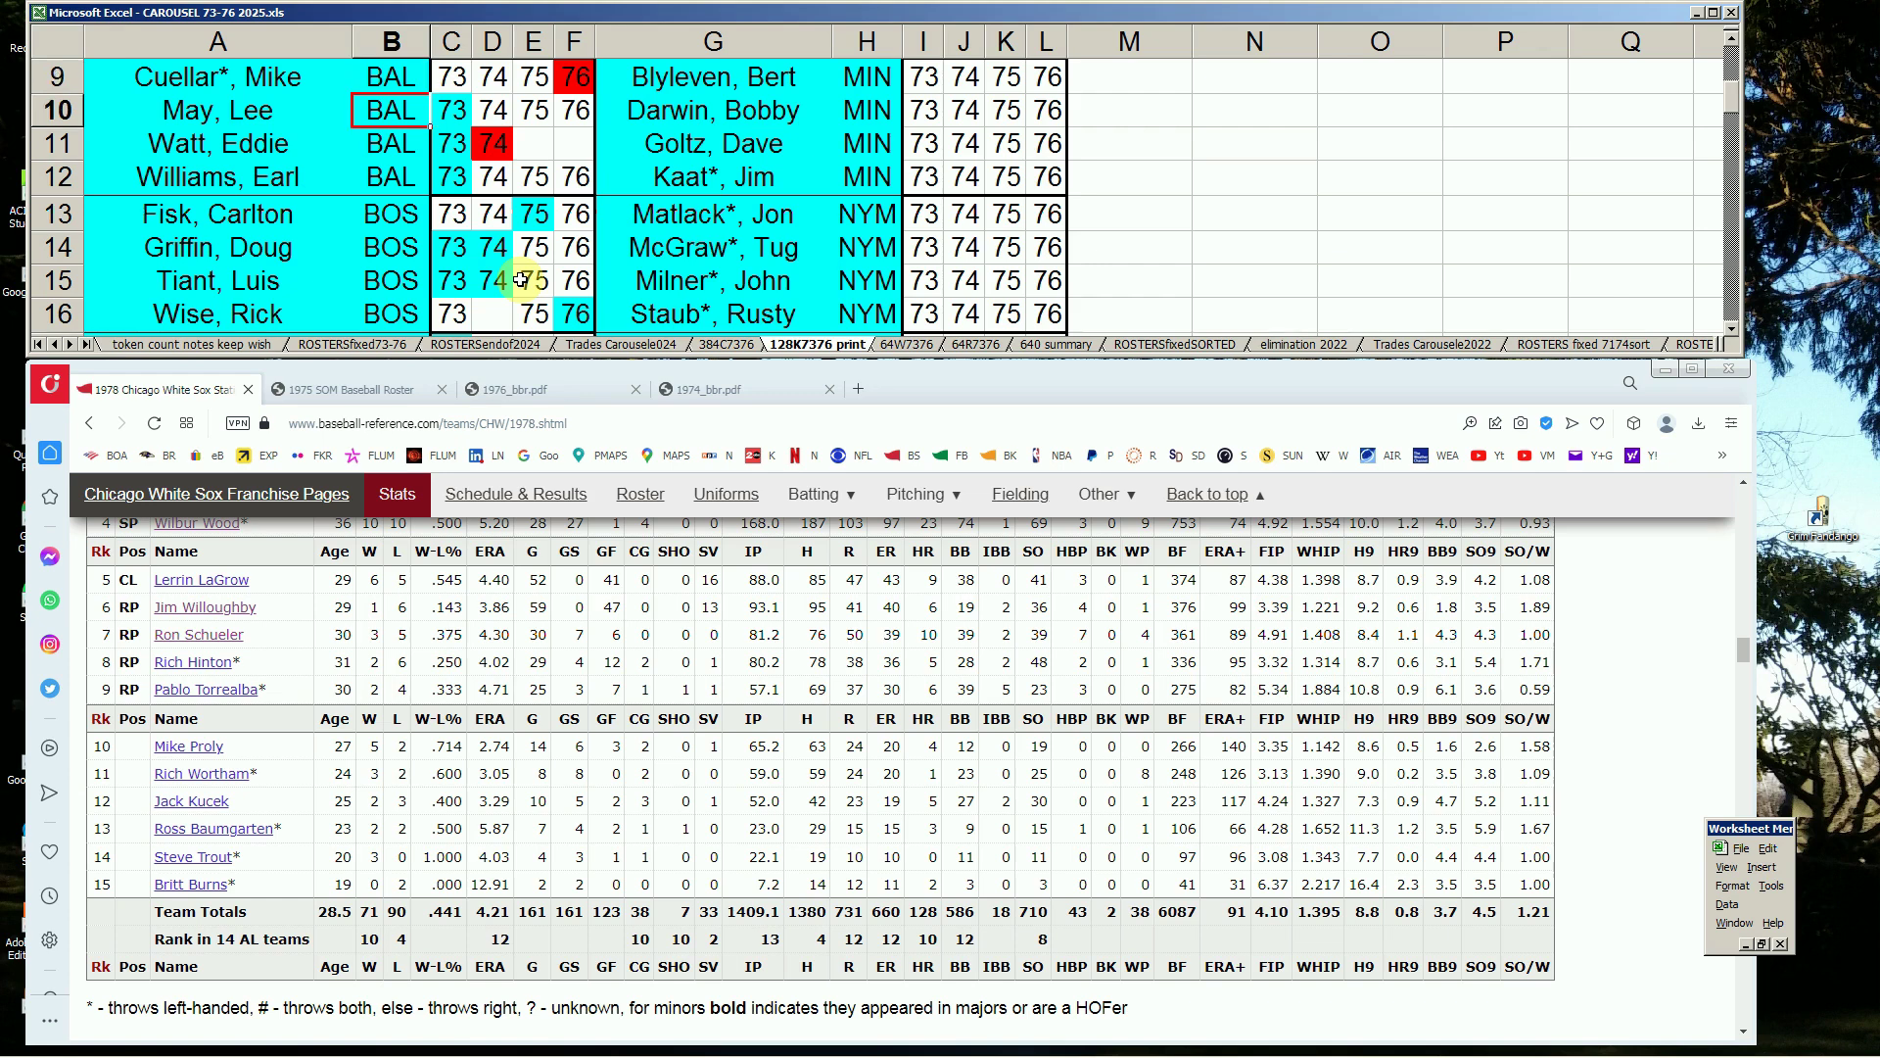
# - Return to the start of the roster sheet and review the ARZ rows down to Dusty Baker in the ATL group
pyautogui.press('pageup')
pyautogui.press('Down')
pyautogui.press('Down')
pyautogui.press('Down')
pyautogui.press('Down')
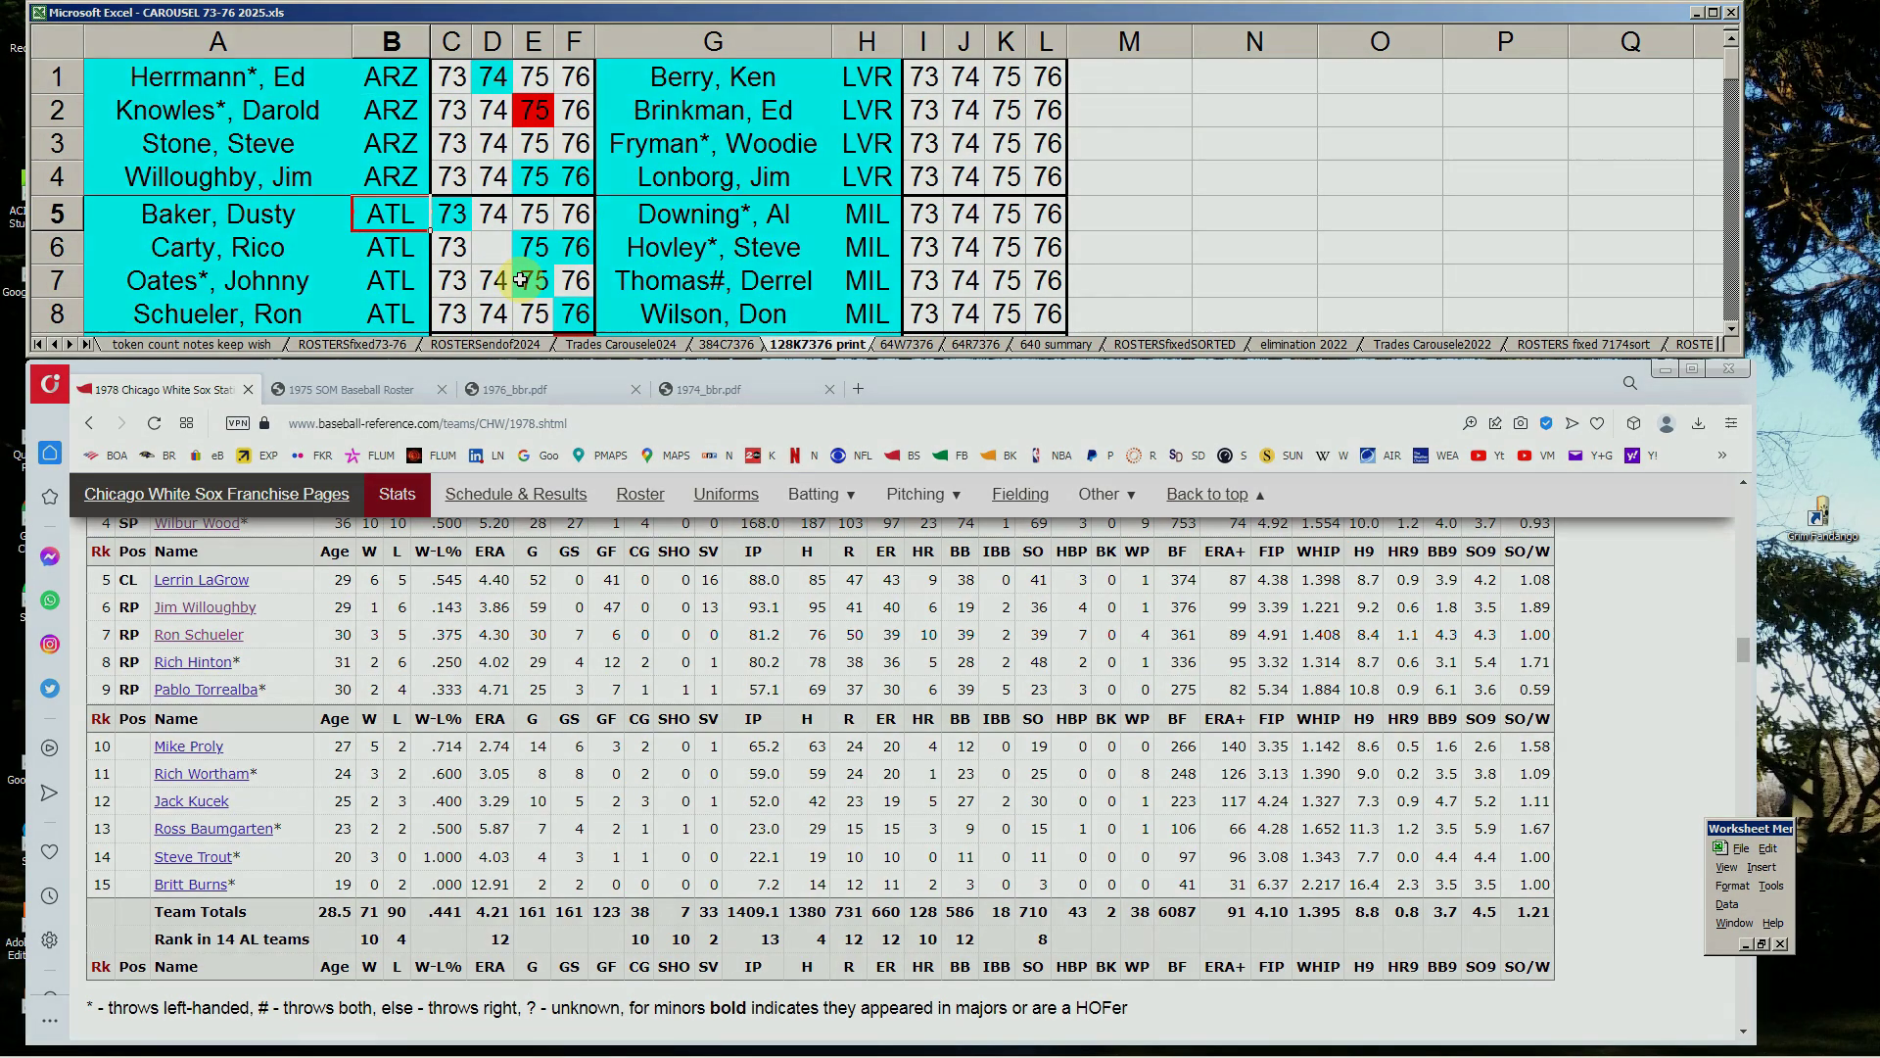